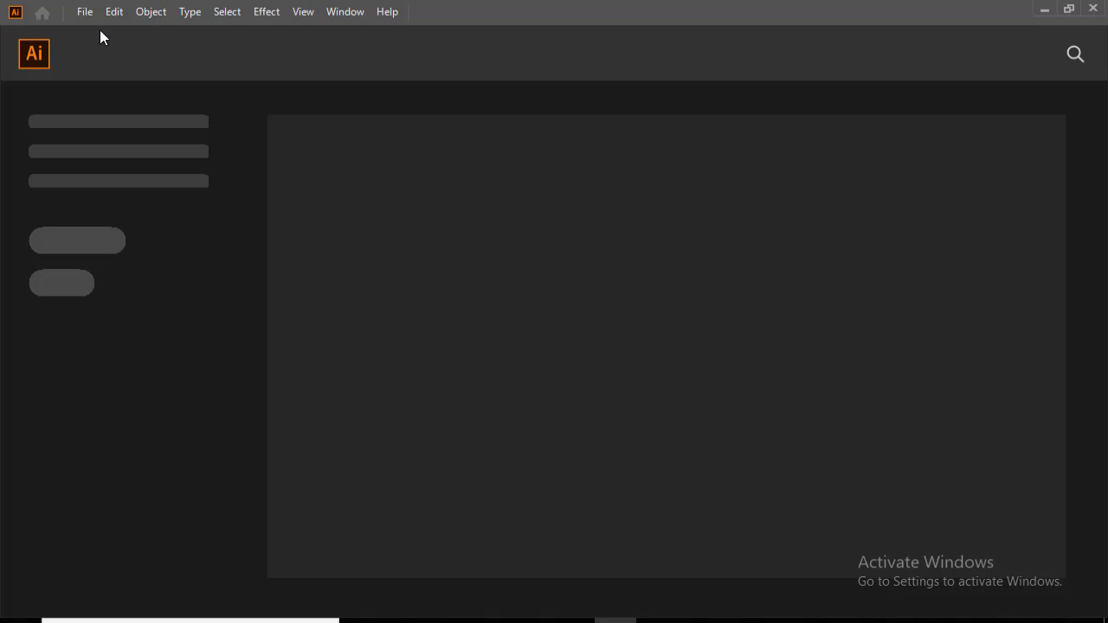
Create a new print document from the A4 preset with inches as the unit
{"action": "key", "text": "ctrl+n"}
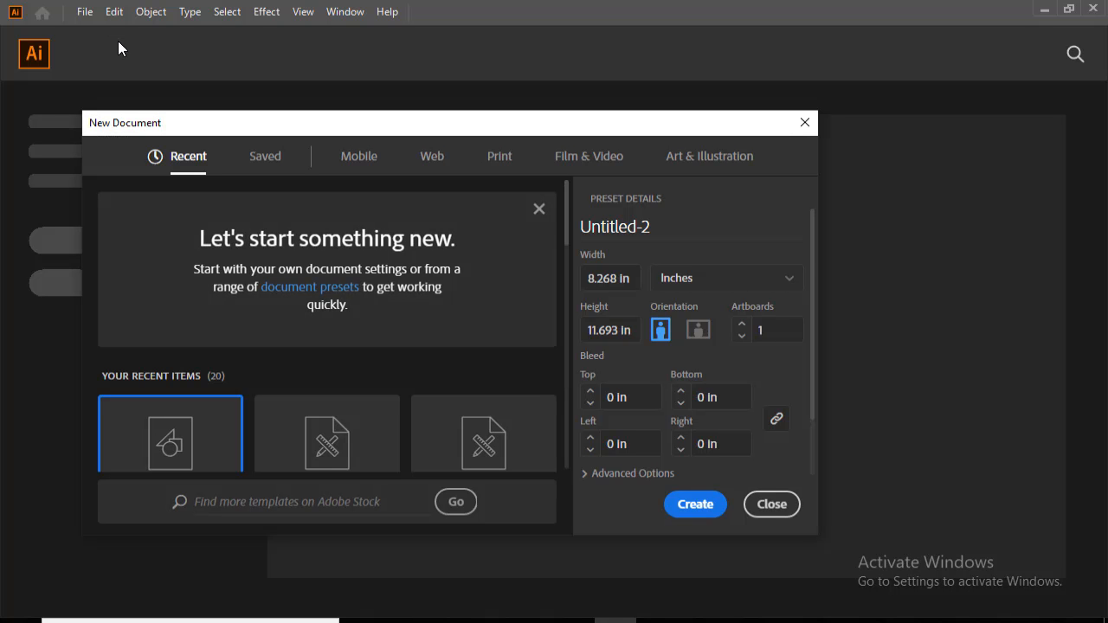
{"action": "left_click", "coordinate": [498, 159]}
{"action": "left_click", "coordinate": [360, 281]}
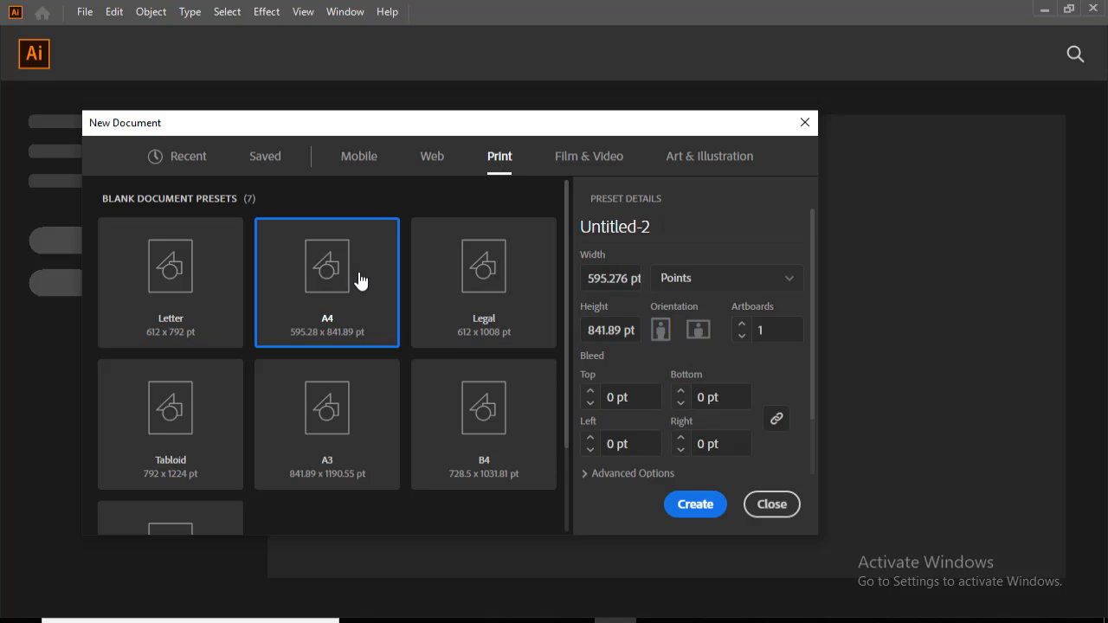
{"action": "left_click", "coordinate": [718, 292]}
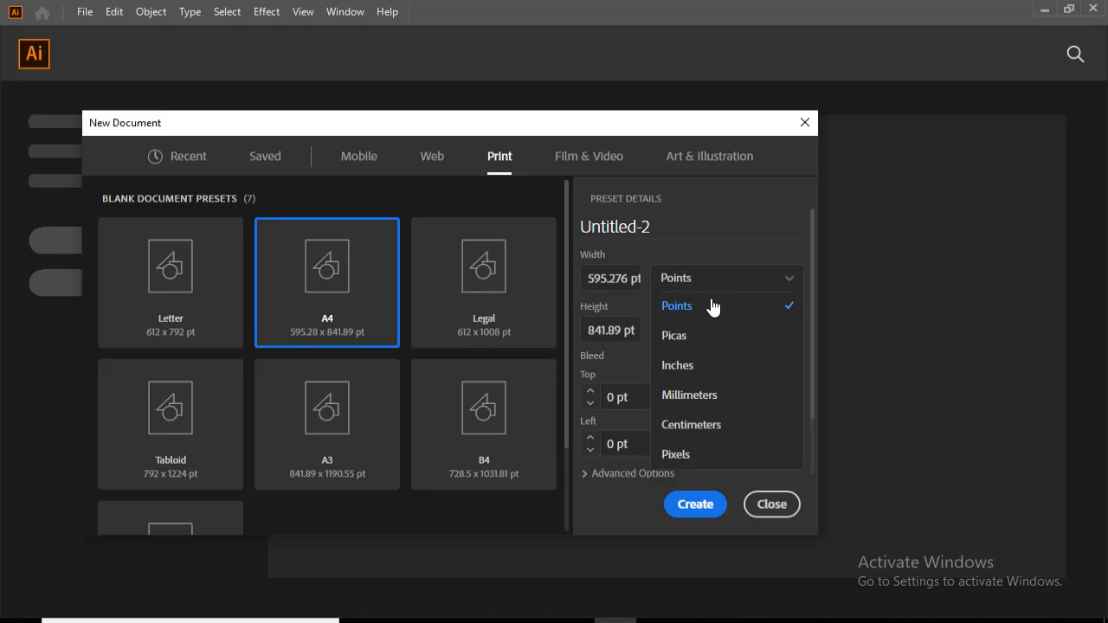
{"action": "left_click", "coordinate": [692, 362]}
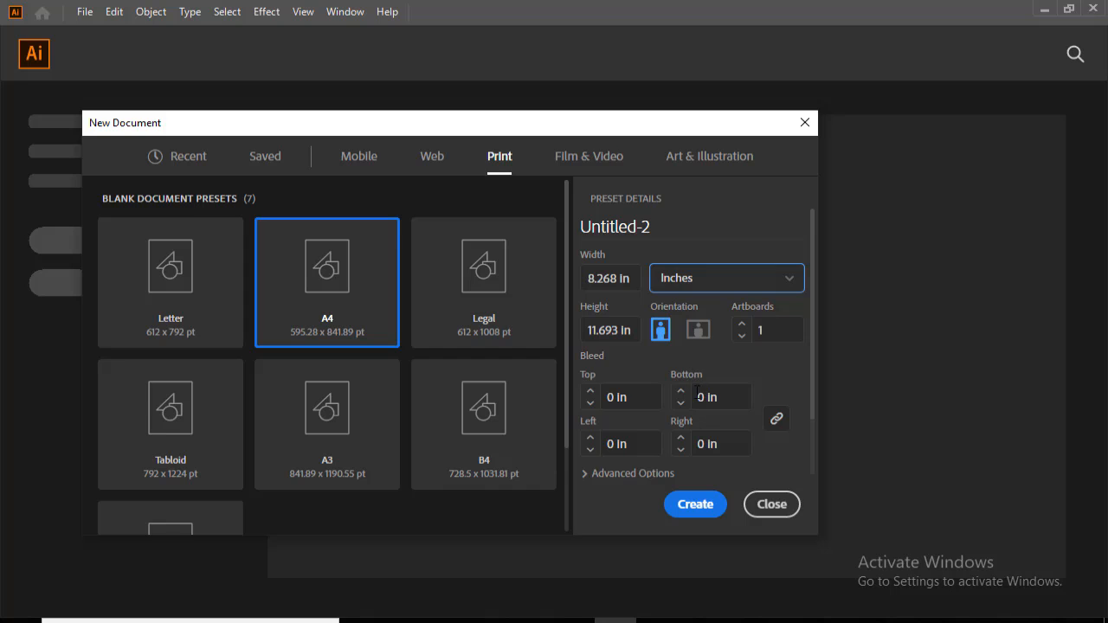
{"action": "left_click", "coordinate": [701, 506]}
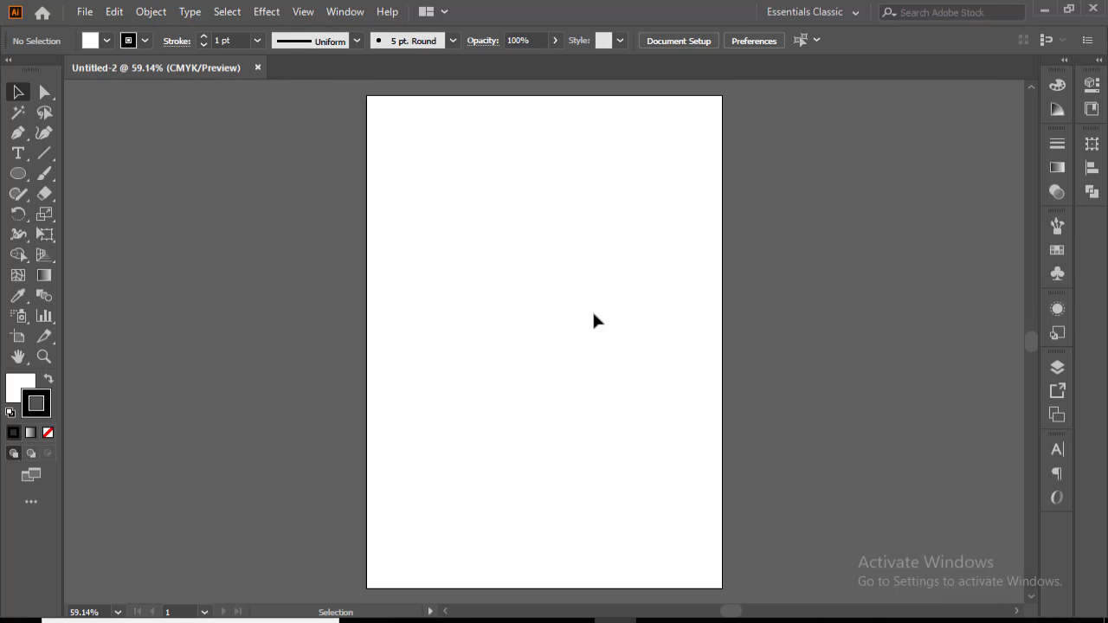
Place the monochromatic palette image from the color scheme folder beside the artboard's left edge and rotate it upright with the dark shades on top
{"action": "key", "text": "space"}
{"action": "left_click_drag", "start_coordinate": [594, 314], "coordinate": [540, 307]}
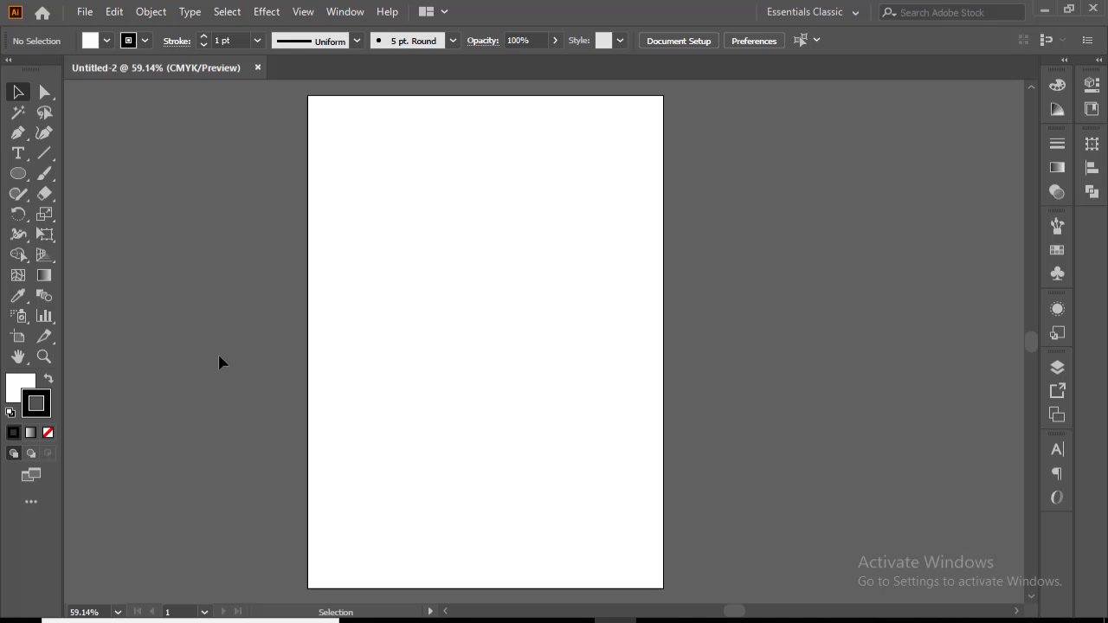
{"action": "left_click", "coordinate": [488, 621]}
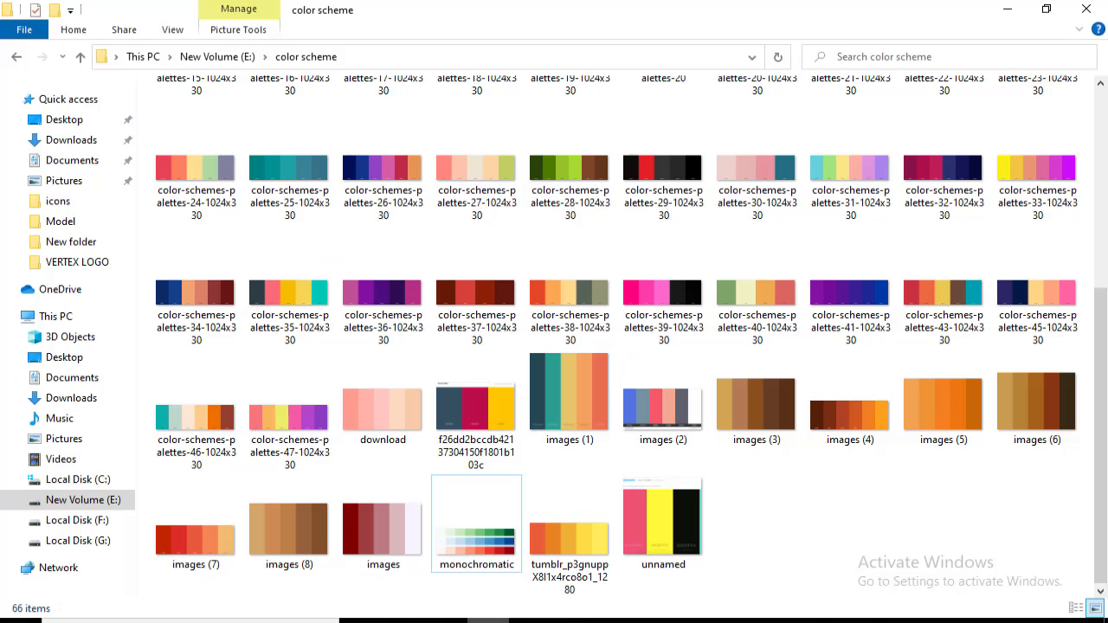
{"action": "left_click_drag", "start_coordinate": [493, 530], "coordinate": [500, 457]}
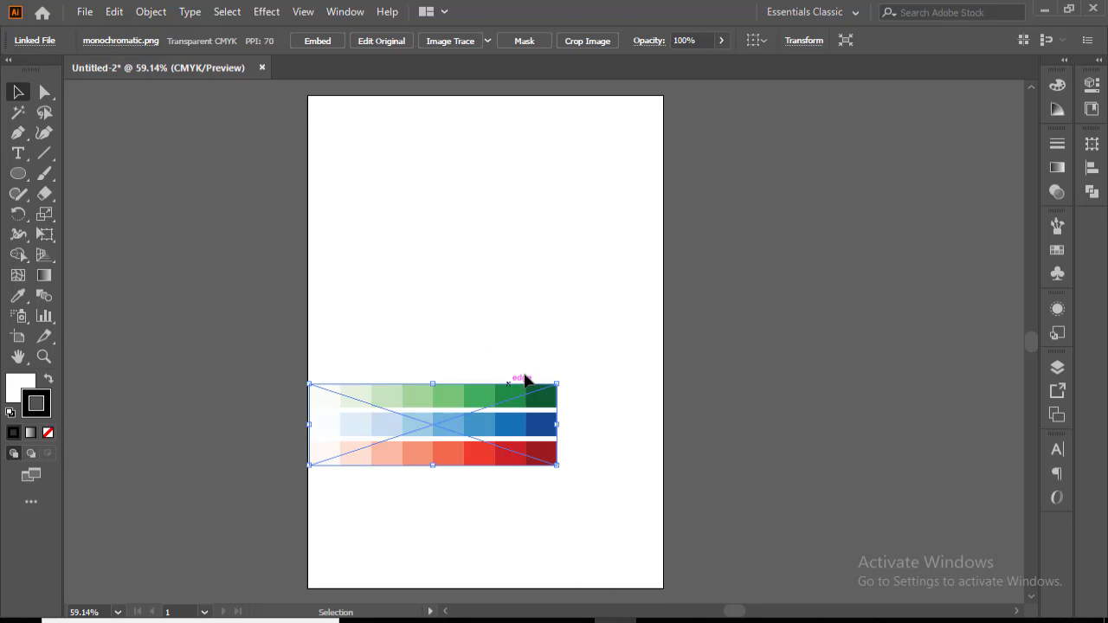
{"action": "left_click_drag", "start_coordinate": [534, 424], "coordinate": [259, 309]}
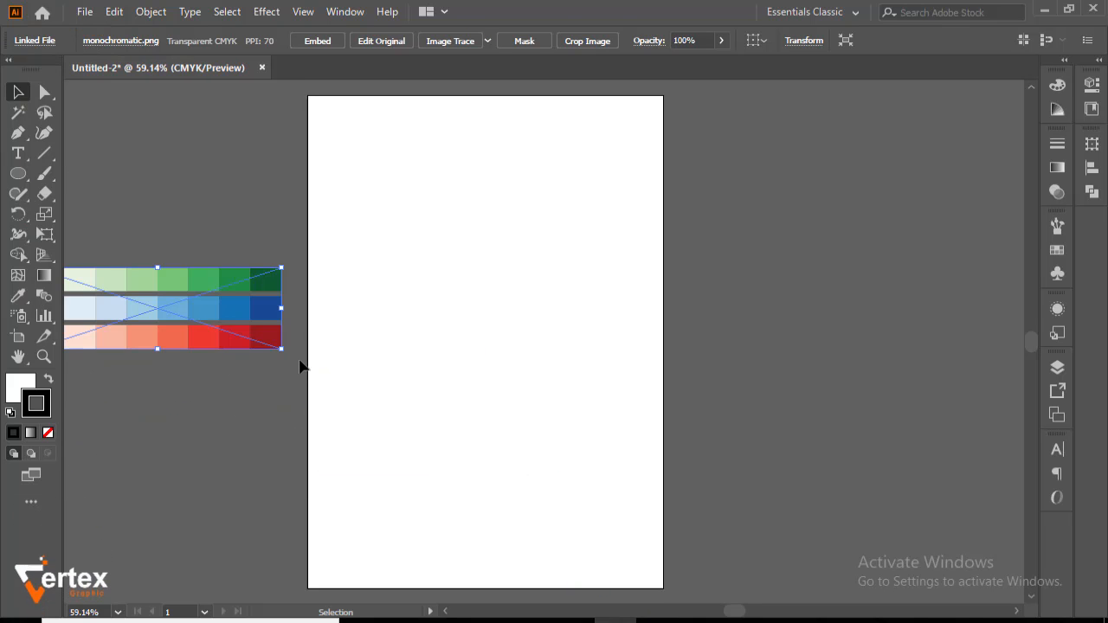
{"action": "left_click_drag", "start_coordinate": [290, 355], "coordinate": [213, 168]}
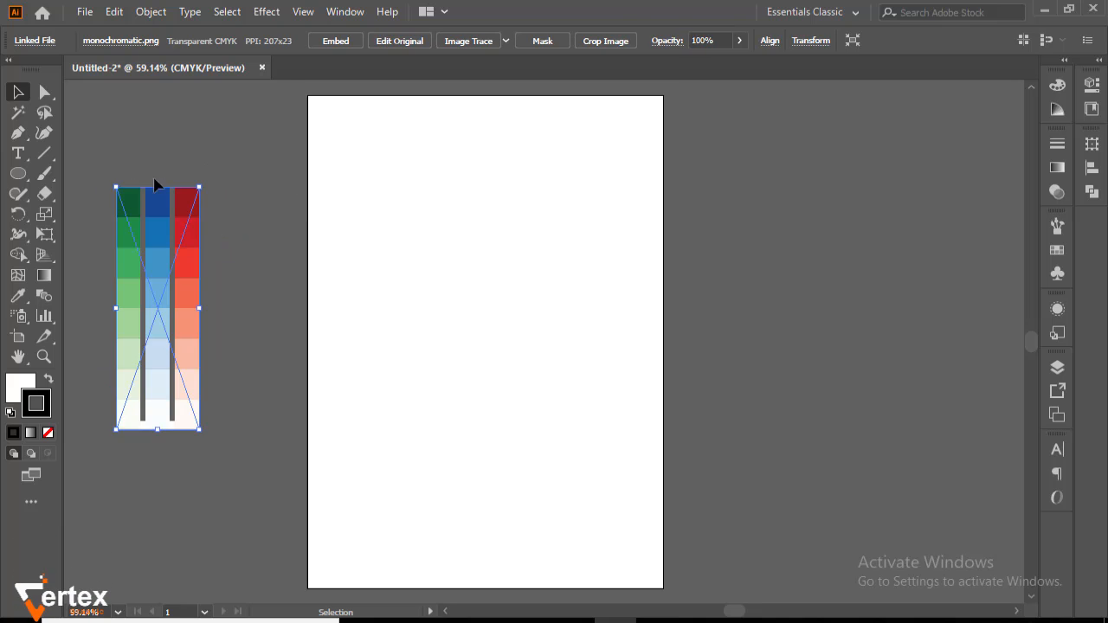
{"action": "left_click", "coordinate": [162, 112]}
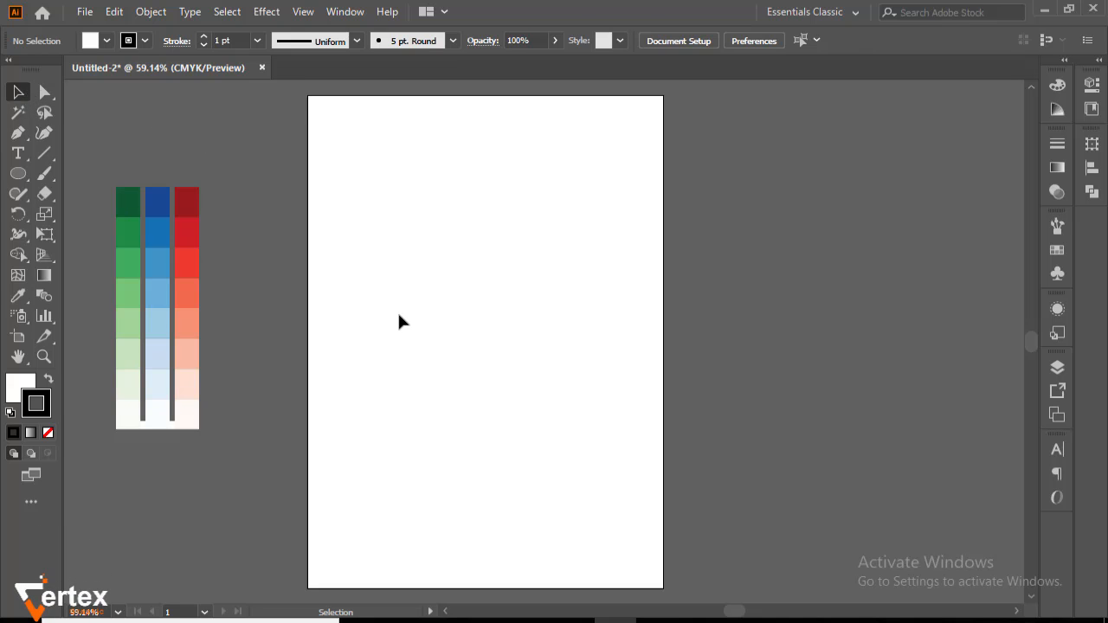
Switch to full-screen mode and draw a white rectangle covering the whole artboard
{"action": "key", "text": "f"}
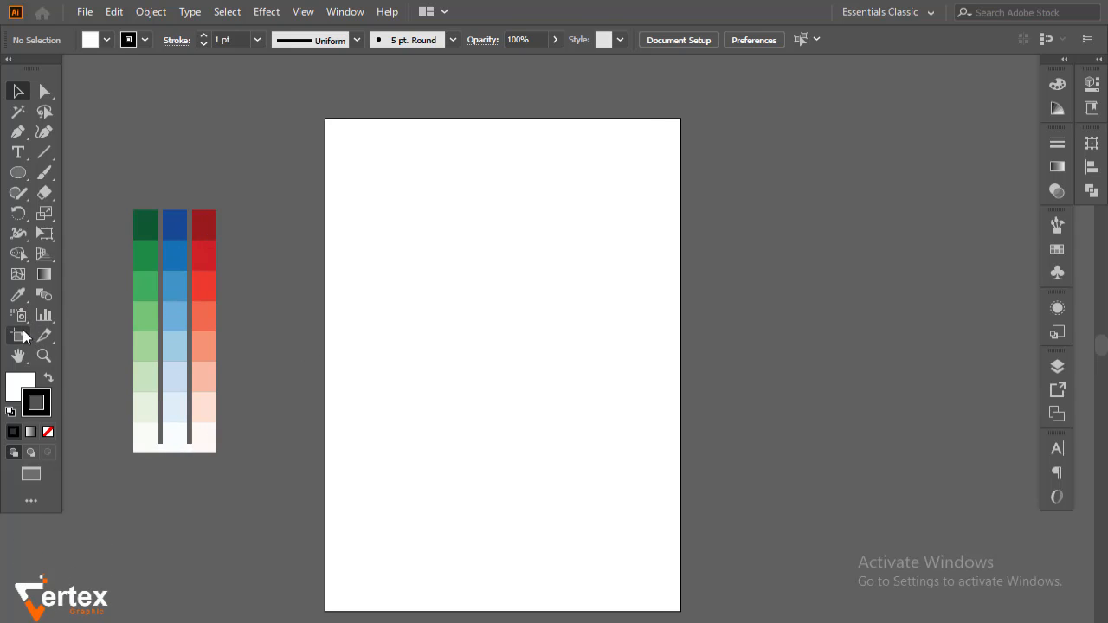
{"action": "left_click", "coordinate": [26, 385]}
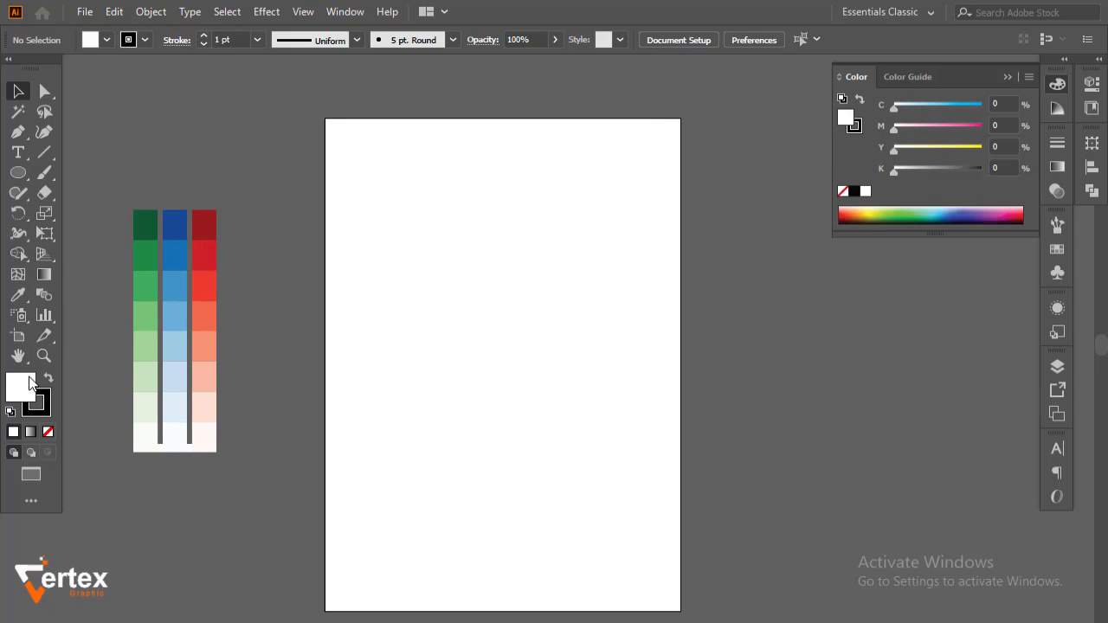
{"action": "left_click", "coordinate": [18, 175]}
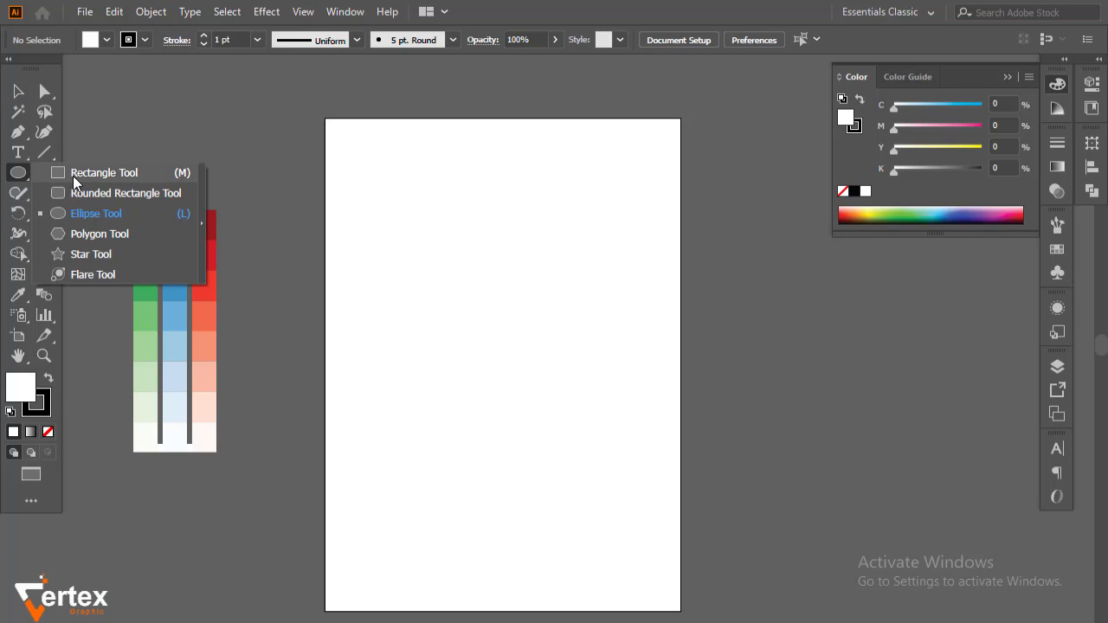
{"action": "left_click", "coordinate": [73, 176]}
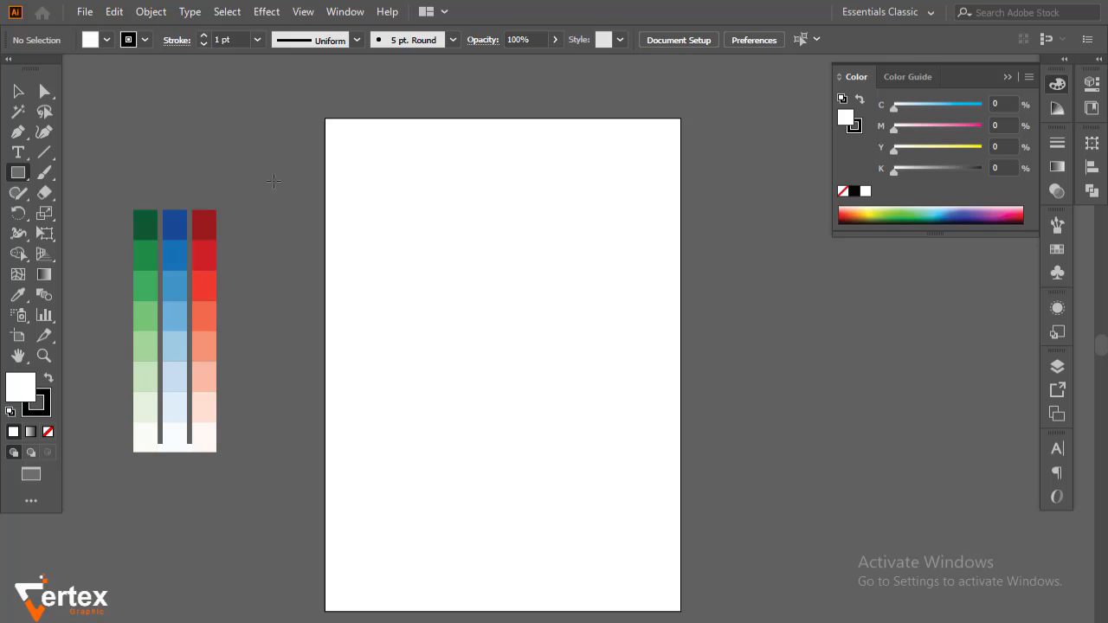
{"action": "left_click_drag", "start_coordinate": [325, 121], "coordinate": [681, 611]}
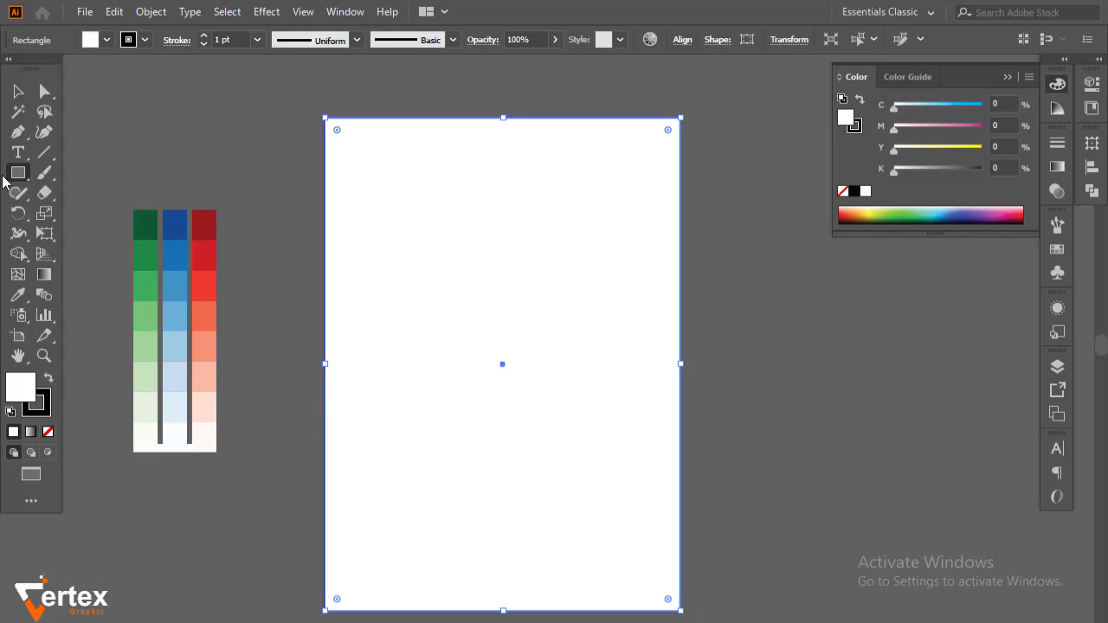
{"action": "left_click", "coordinate": [17, 93]}
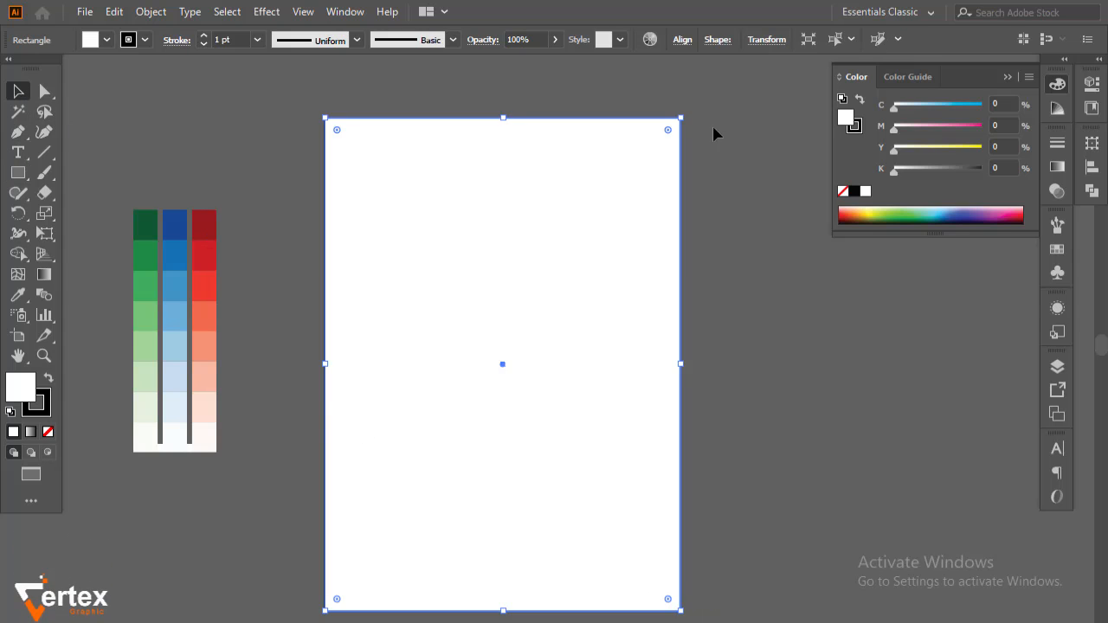
Shrink the rectangle about its centre to leave a narrow margin inside the artboard, and convert it into guides
{"action": "left_click", "coordinate": [1008, 78]}
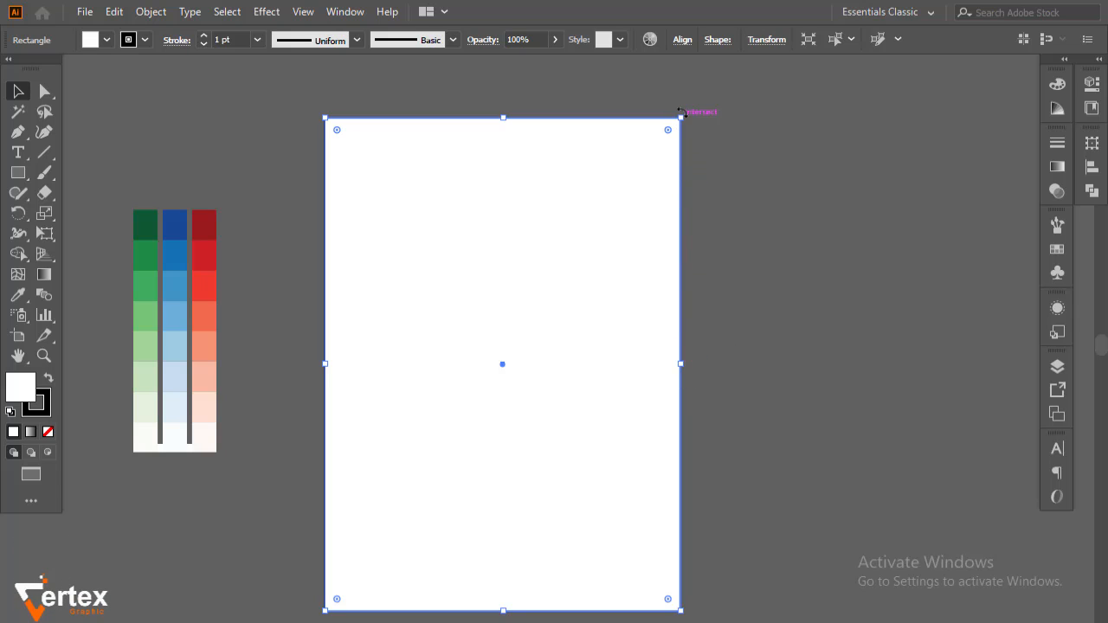
{"action": "left_click_drag", "start_coordinate": [680, 120], "coordinate": [671, 132]}
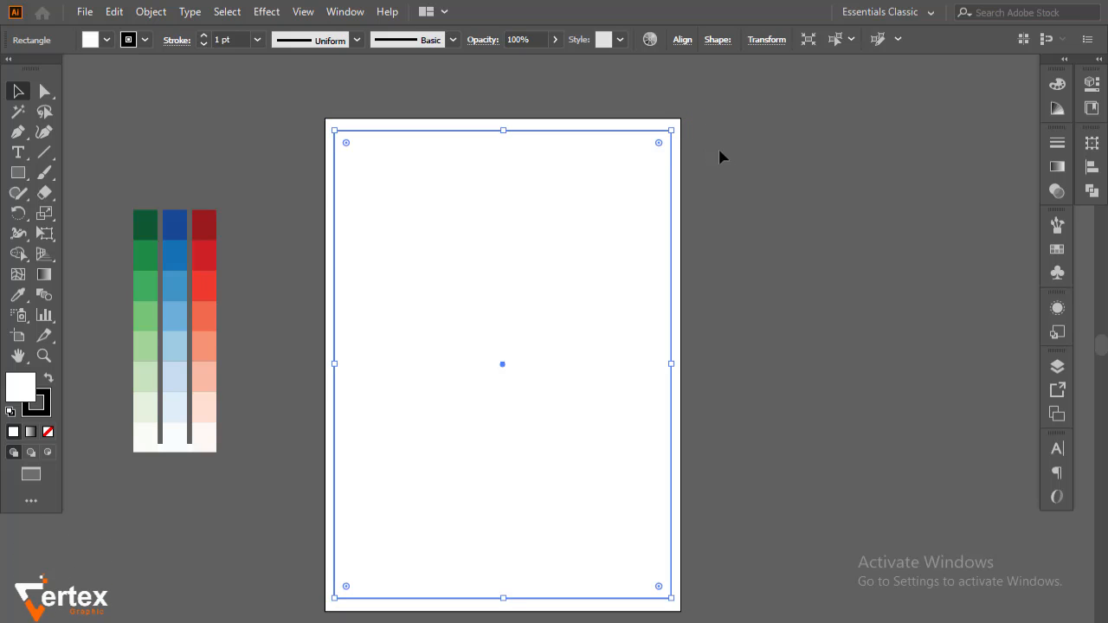
{"action": "left_click", "coordinate": [765, 145]}
{"action": "left_click", "coordinate": [563, 130]}
{"action": "right_click", "coordinate": [562, 132]}
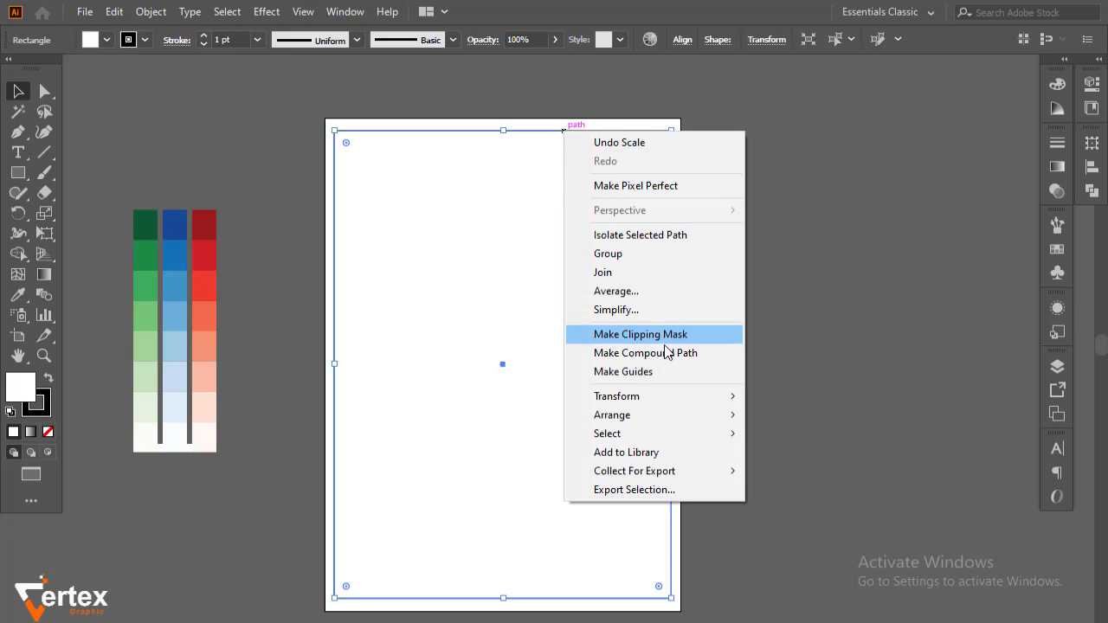
{"action": "left_click", "coordinate": [665, 386]}
Show the rulers and place guides along all four edges of the artboard
{"action": "key", "text": "ctrl+r"}
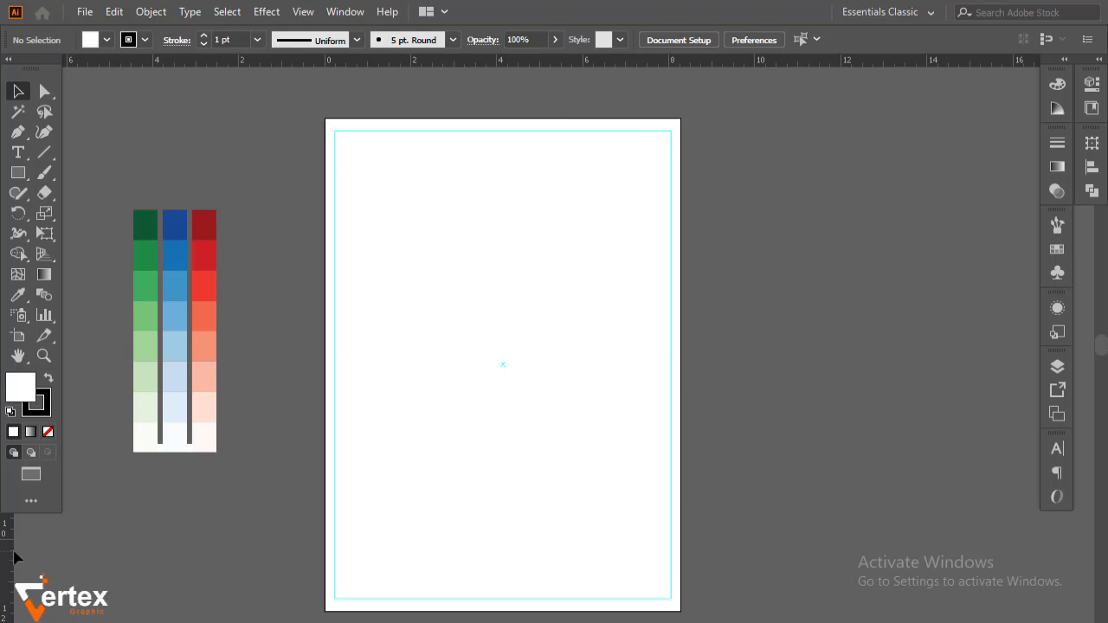
{"action": "left_click_drag", "start_coordinate": [293, 549], "coordinate": [326, 554]}
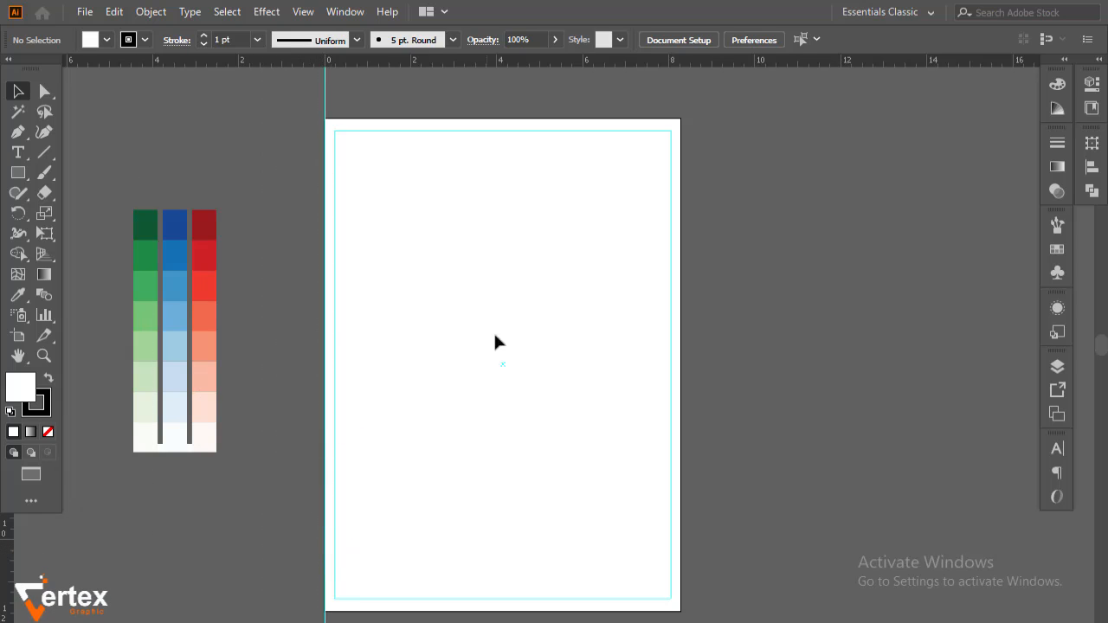
{"action": "left_click_drag", "start_coordinate": [6, 567], "coordinate": [682, 556]}
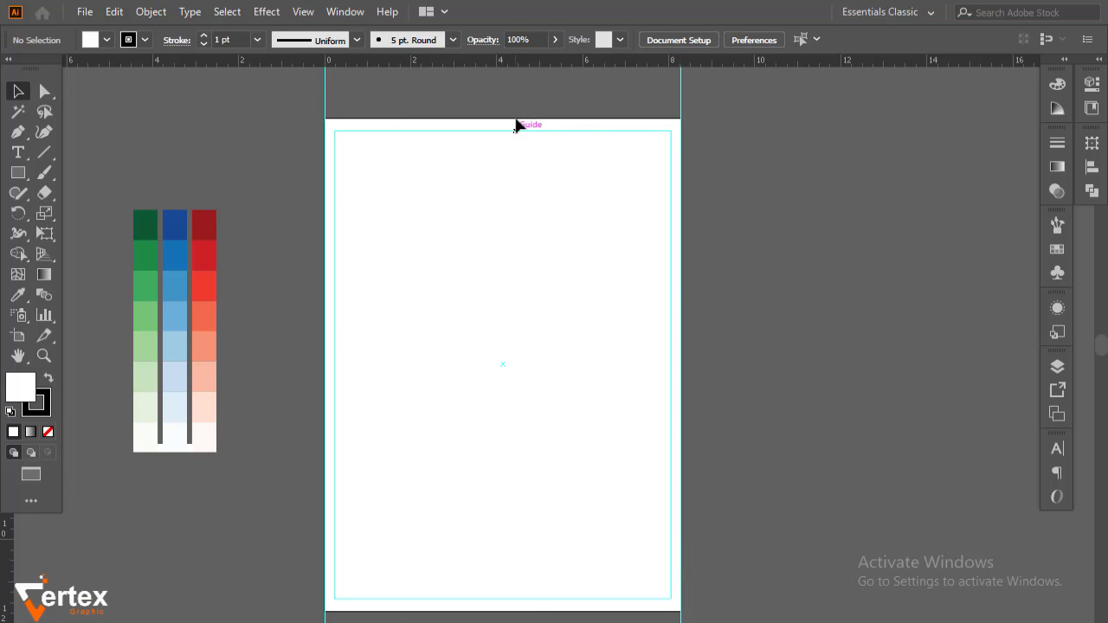
{"action": "left_click_drag", "start_coordinate": [496, 99], "coordinate": [497, 117]}
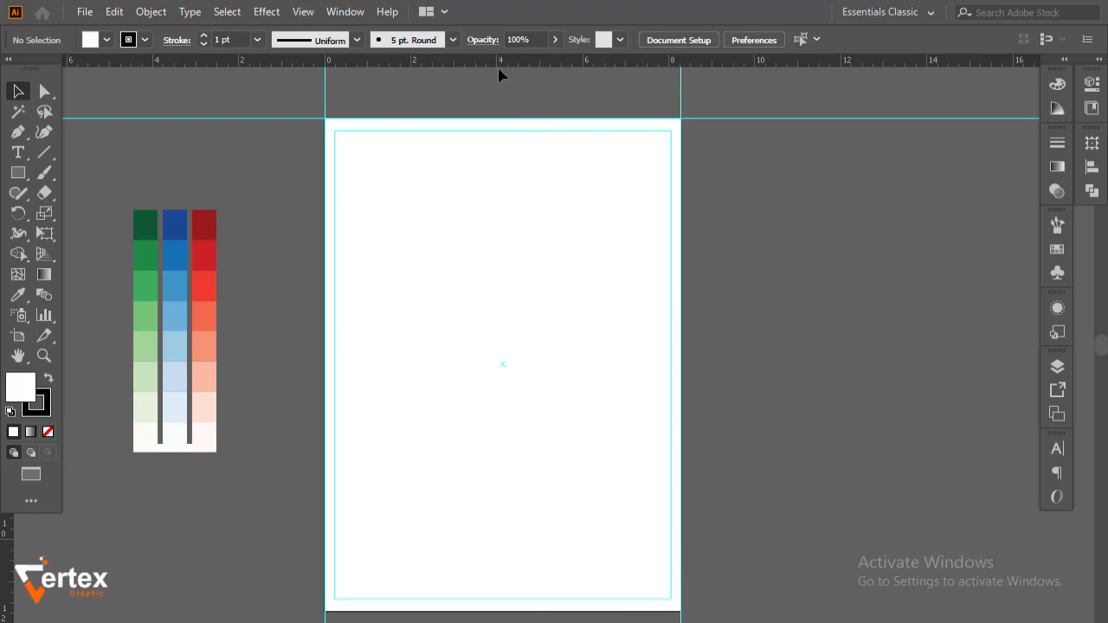
{"action": "left_click_drag", "start_coordinate": [532, 385], "coordinate": [529, 612]}
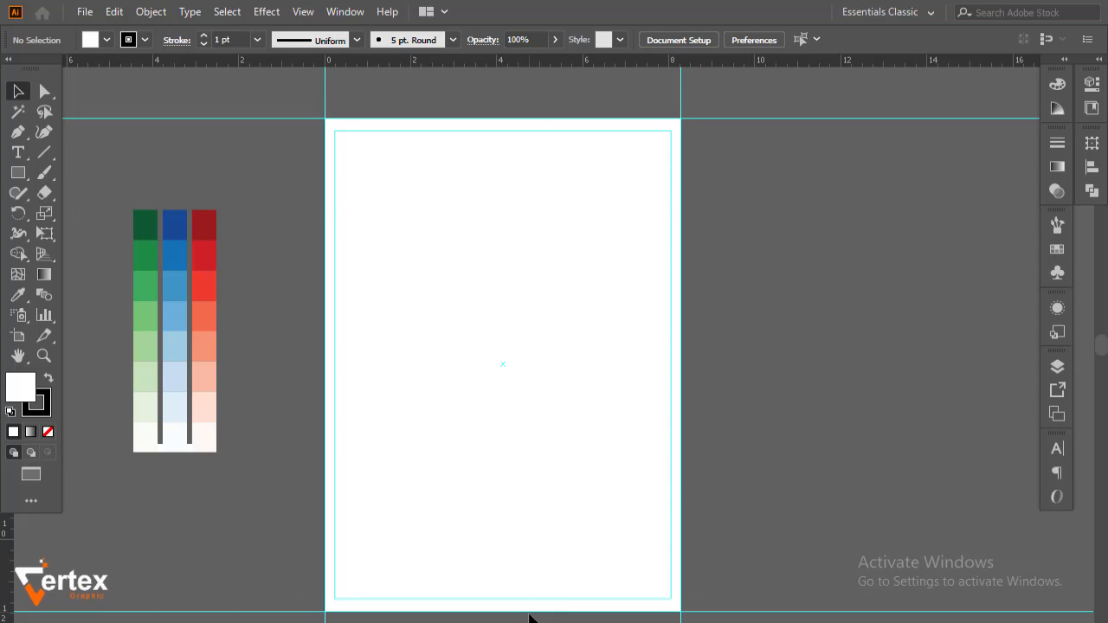
Draw a large, nearly square rectangle from its centre, extending past the artboard's top, left and right edges
{"action": "left_click", "coordinate": [512, 213], "text": "ctrl"}
{"action": "left_click", "coordinate": [512, 213], "text": "ctrl"}
{"action": "left_click_drag", "start_coordinate": [686, 527], "coordinate": [469, 172]}
{"action": "left_click", "coordinate": [481, 309], "text": "ctrl+alt"}
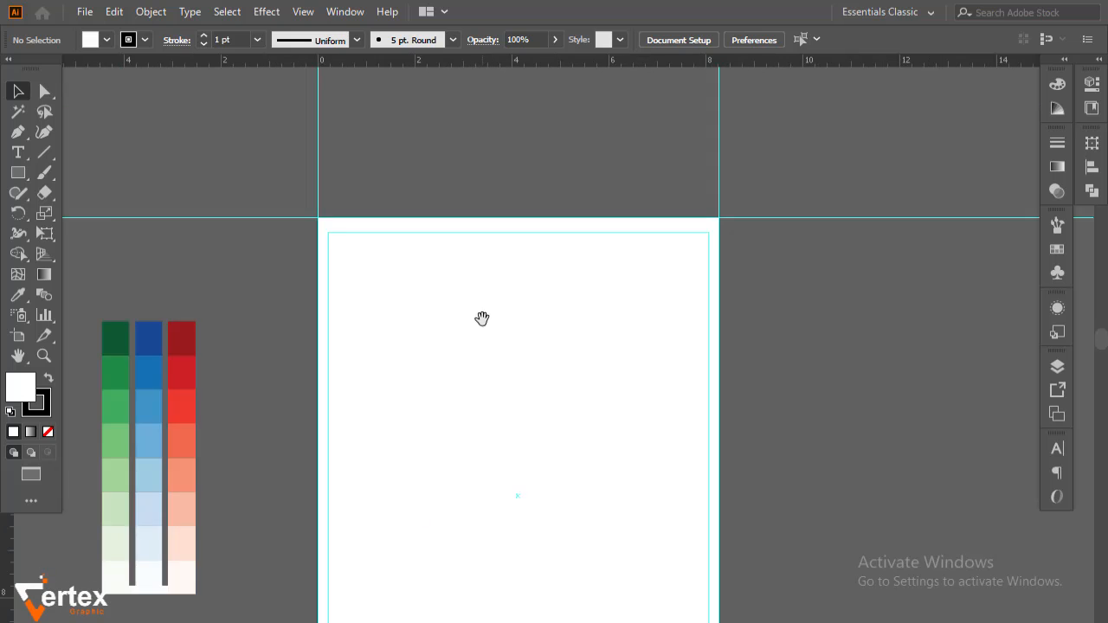
{"action": "left_click", "coordinate": [482, 318], "text": "ctrl+alt"}
{"action": "left_click_drag", "start_coordinate": [482, 317], "coordinate": [340, 199]}
{"action": "left_click", "coordinate": [17, 172]}
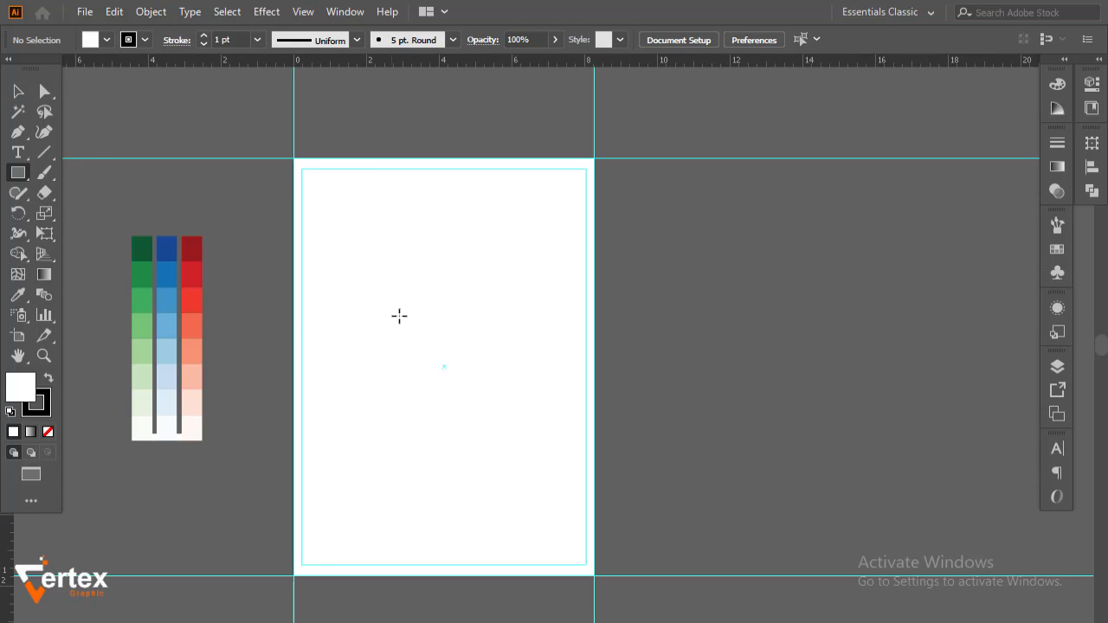
{"action": "mouse_move", "coordinate": [410, 314]}
{"action": "left_mouse_down"}
{"action": "mouse_move", "coordinate": [563, 494]}
{"action": "mouse_move", "coordinate": [618, 518]}
{"action": "left_mouse_up"}
{"action": "left_click", "coordinate": [19, 93]}
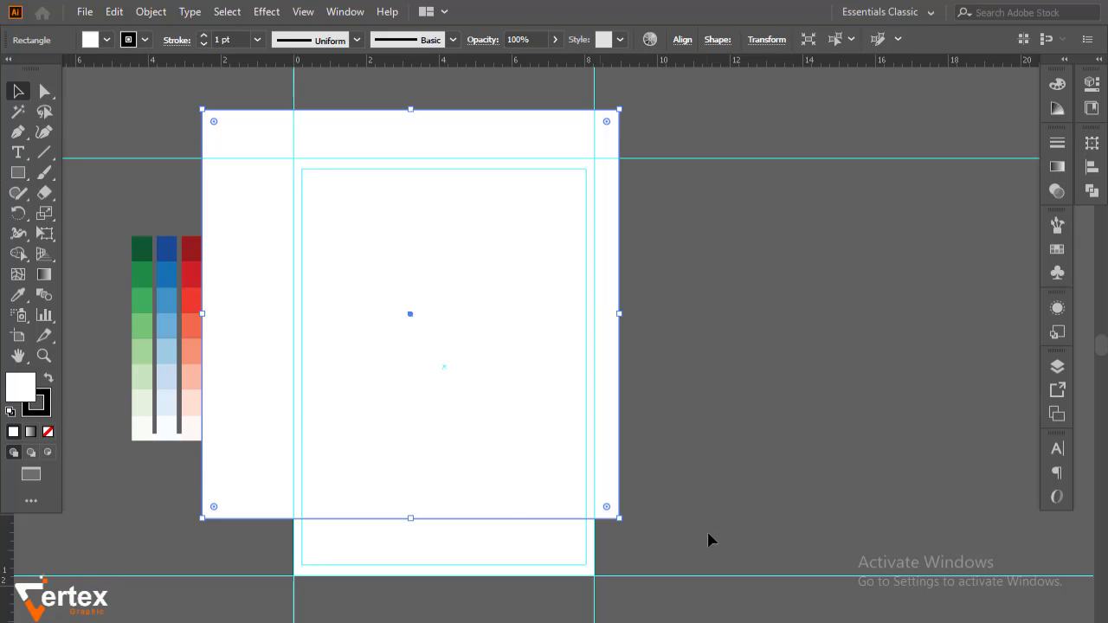
Rotate the large rectangle into a diamond and shrink it over the artboard's upper part, with its right corner at the right margin guide
{"action": "left_click", "coordinate": [624, 521]}
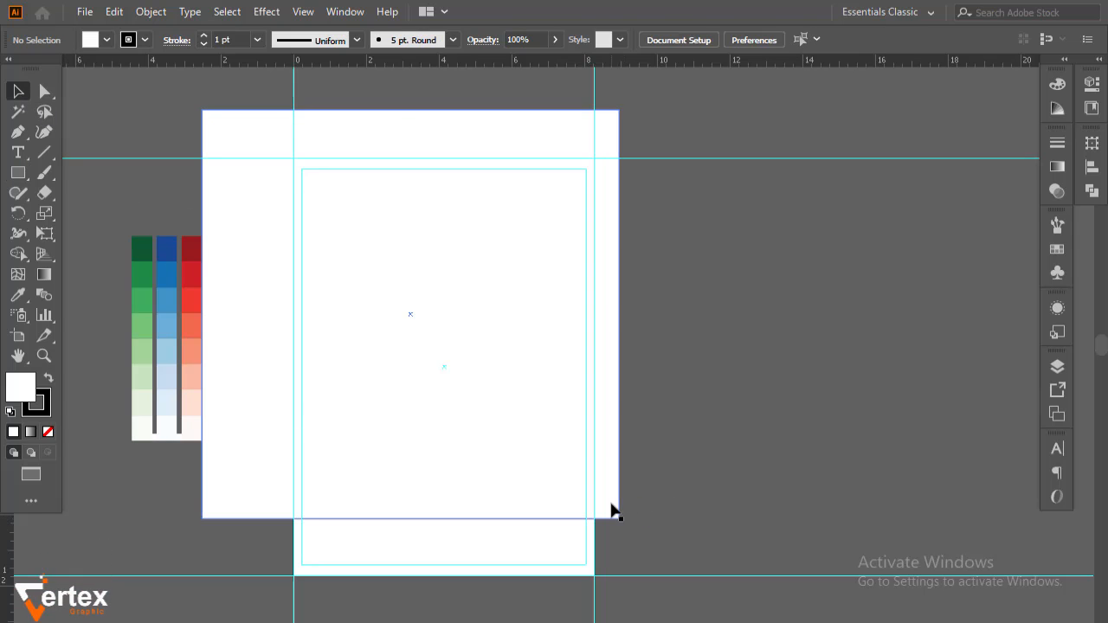
{"action": "left_click", "coordinate": [612, 504]}
{"action": "left_click_drag", "start_coordinate": [617, 515], "coordinate": [331, 512]}
{"action": "left_click_drag", "start_coordinate": [520, 317], "coordinate": [434, 221]}
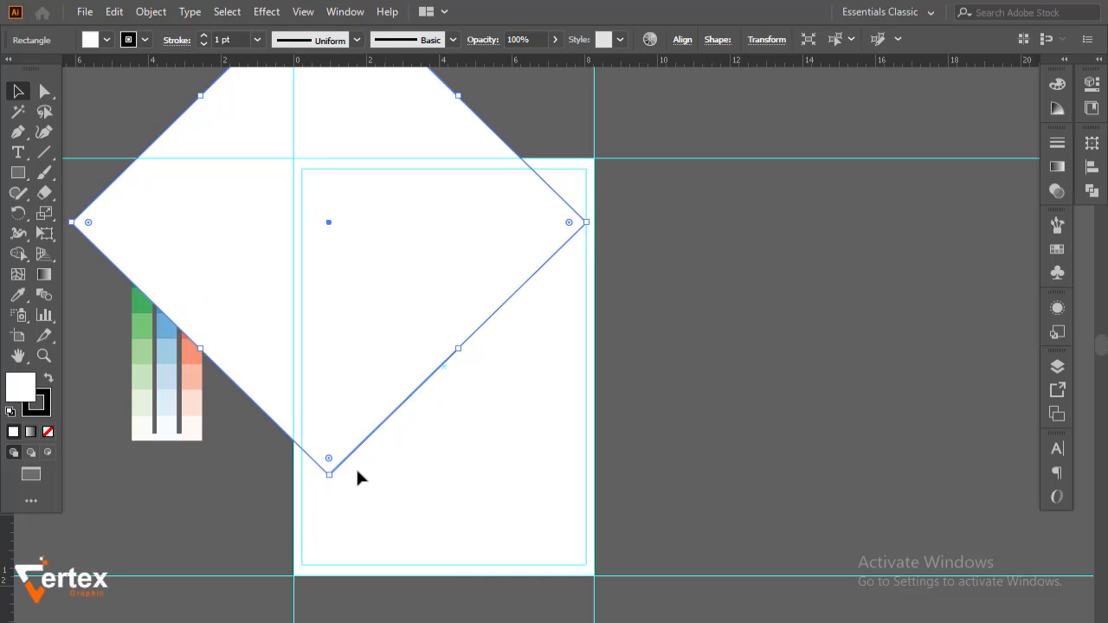
{"action": "left_click_drag", "start_coordinate": [329, 475], "coordinate": [330, 427]}
{"action": "left_click_drag", "start_coordinate": [371, 304], "coordinate": [413, 299]}
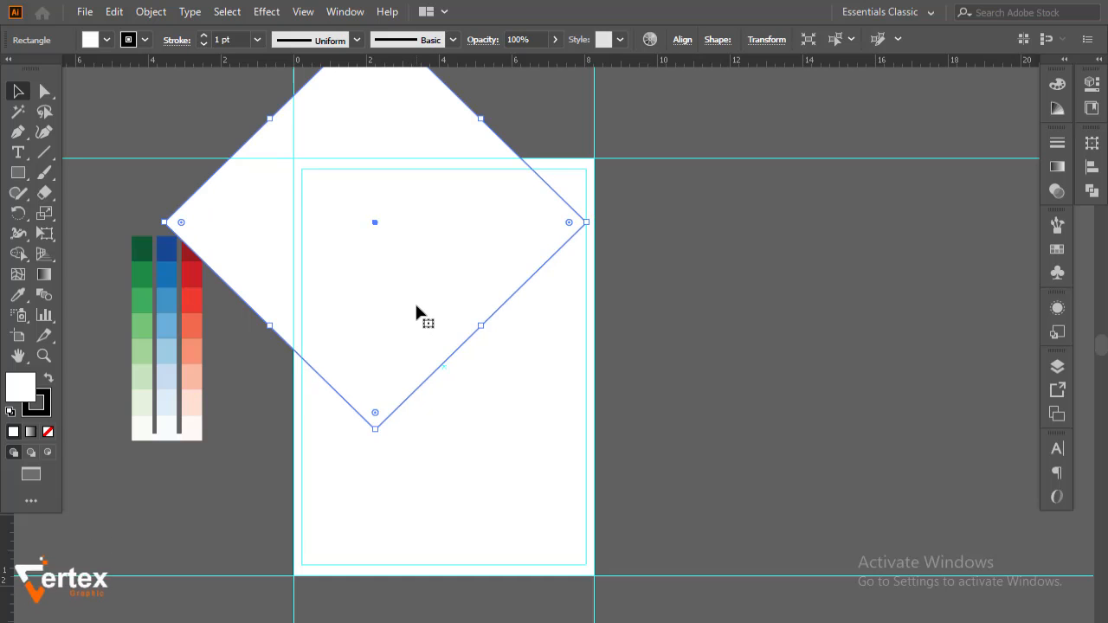
Remove the diamond's stroke by setting its stroke colour to None
{"action": "left_click", "coordinate": [107, 40]}
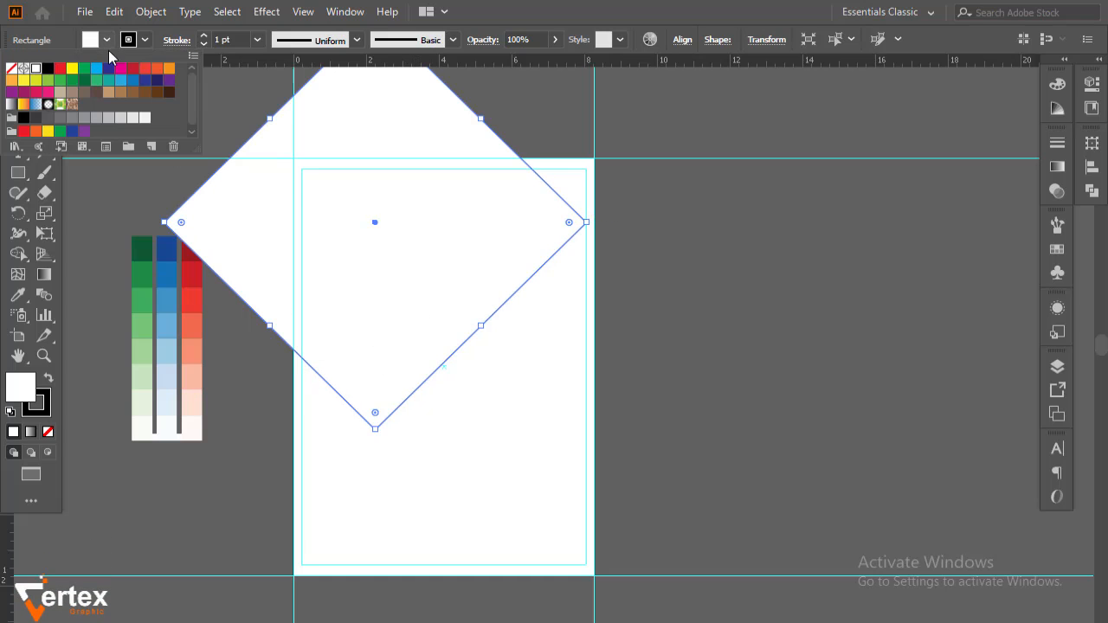
{"action": "left_click", "coordinate": [96, 369]}
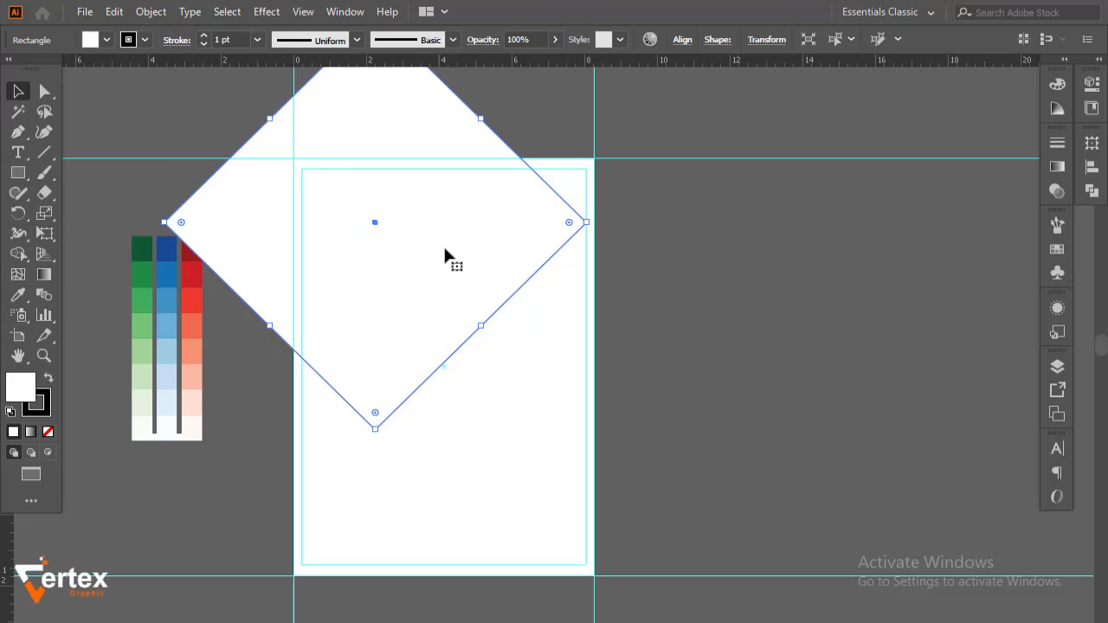
{"action": "left_click", "coordinate": [139, 42]}
{"action": "left_click", "coordinate": [11, 68]}
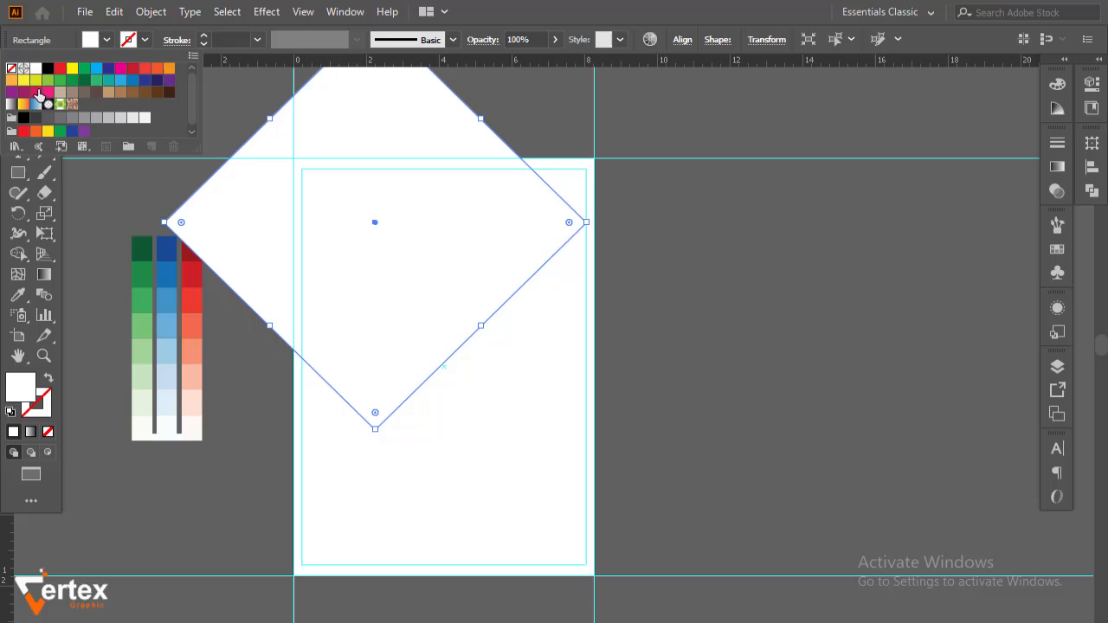
{"action": "left_click", "coordinate": [78, 238]}
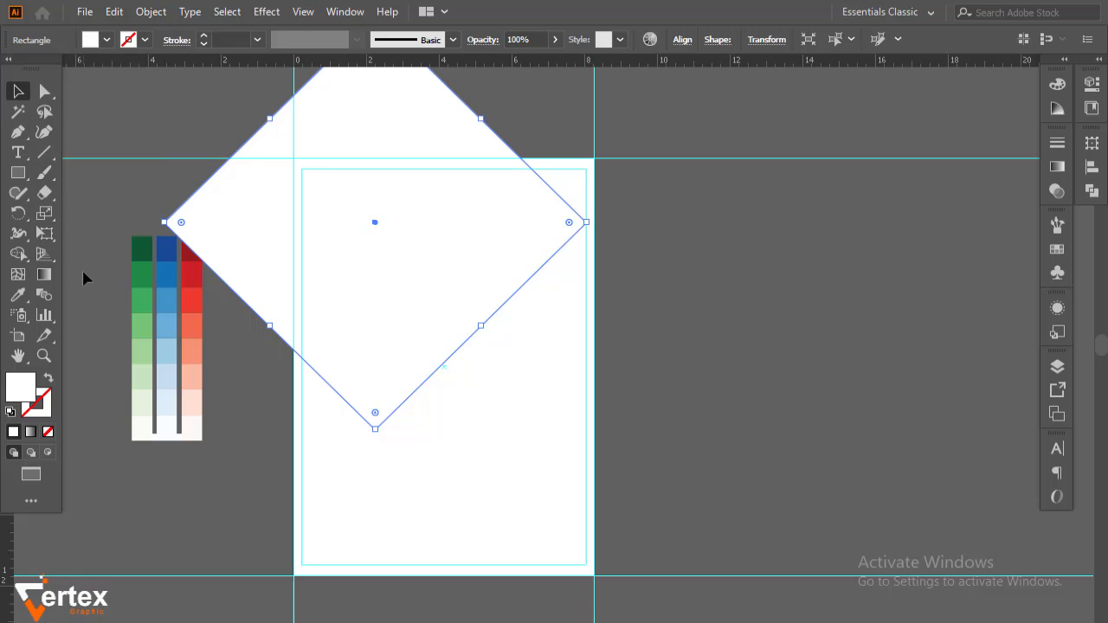
Fill the large diamond with the light green from the fifth swatch of the palette's green column
{"action": "left_click", "coordinate": [18, 294]}
{"action": "left_click", "coordinate": [142, 348]}
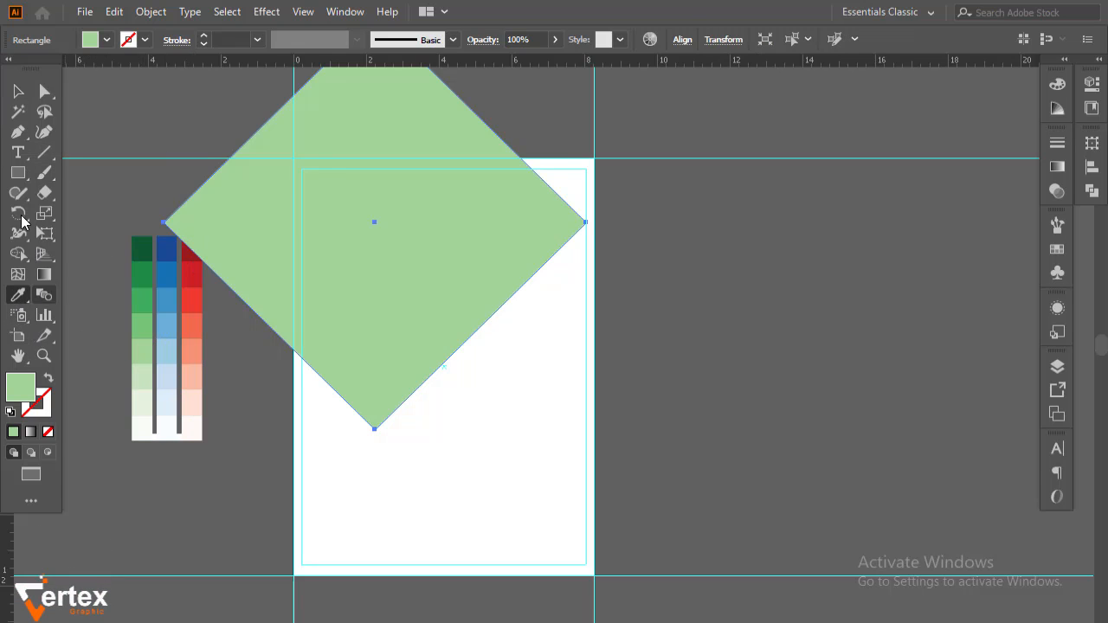
{"action": "left_click", "coordinate": [17, 91]}
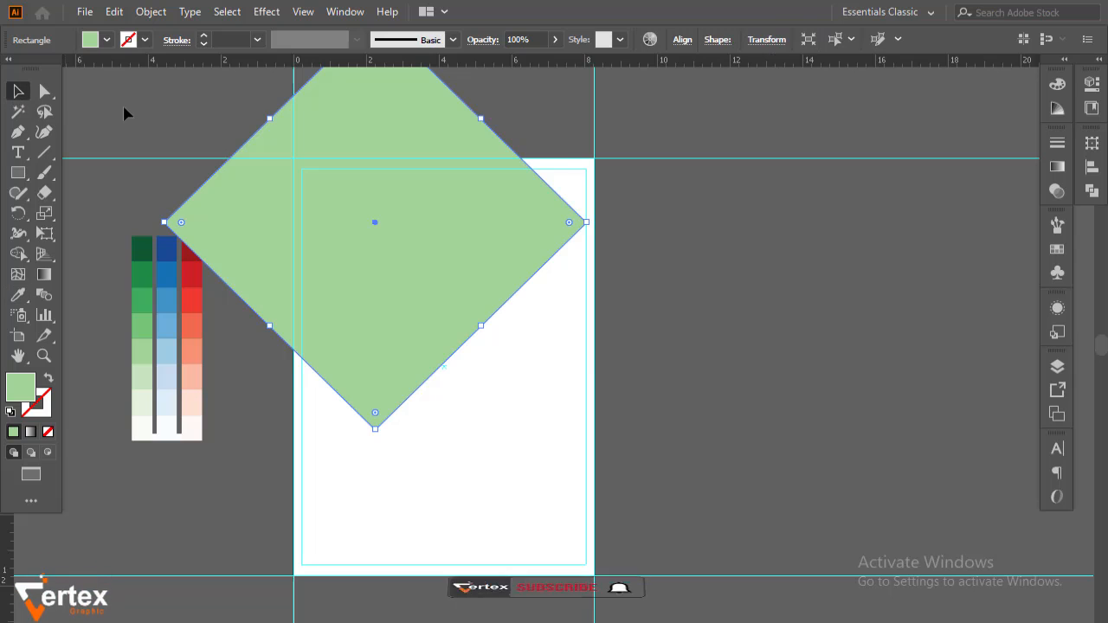
Lower the large diamond's opacity to 17%
{"action": "left_click", "coordinate": [555, 39]}
{"action": "left_click", "coordinate": [499, 62]}
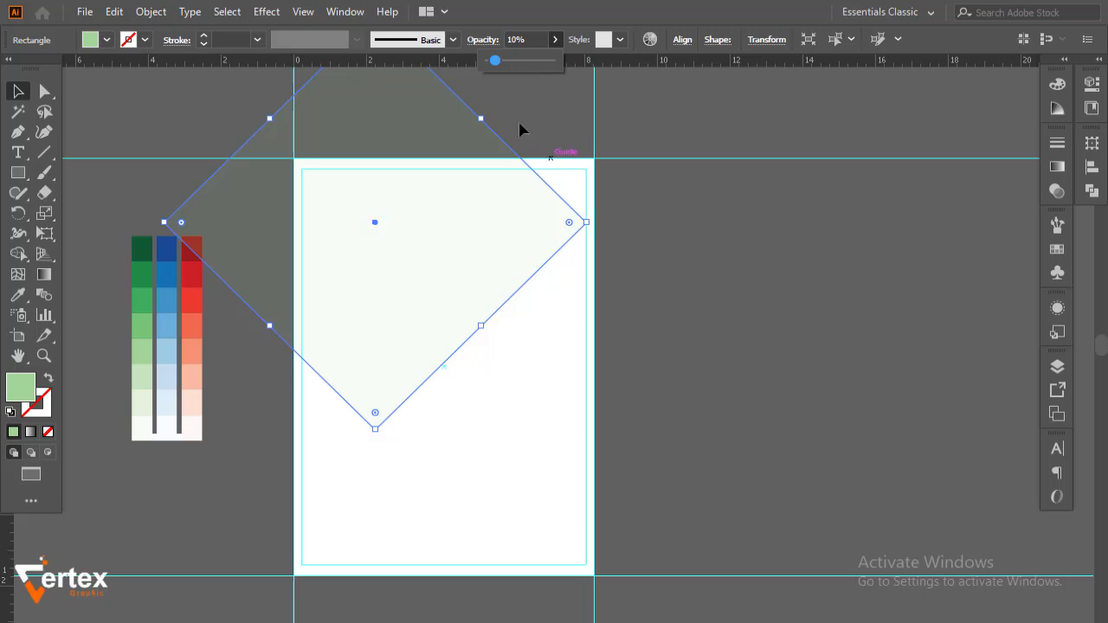
{"action": "left_click", "coordinate": [645, 138]}
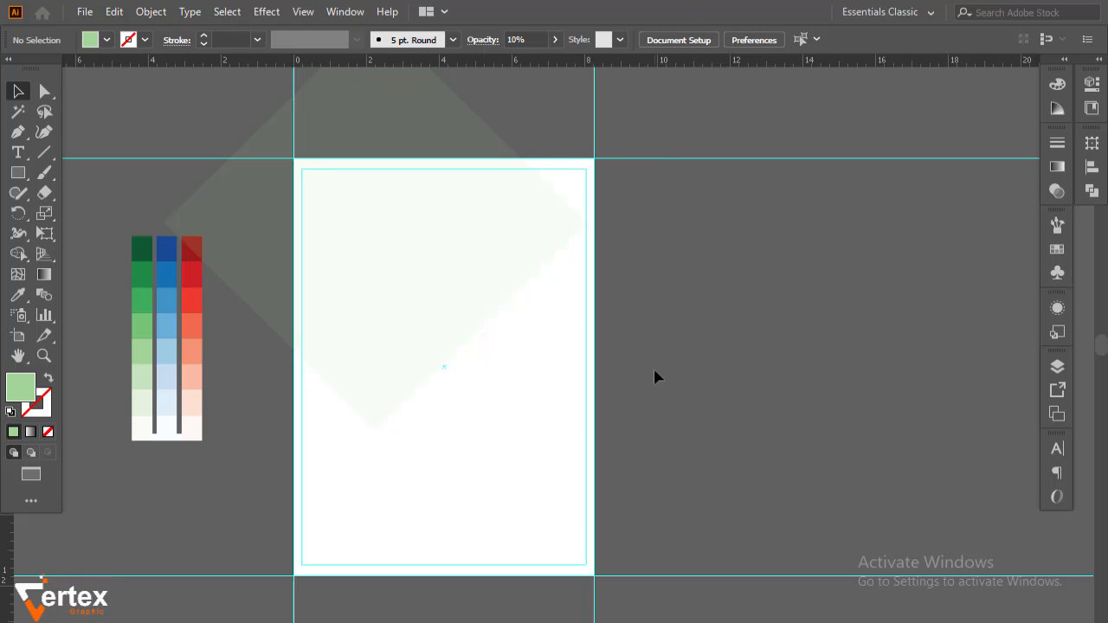
{"action": "left_click", "coordinate": [485, 232]}
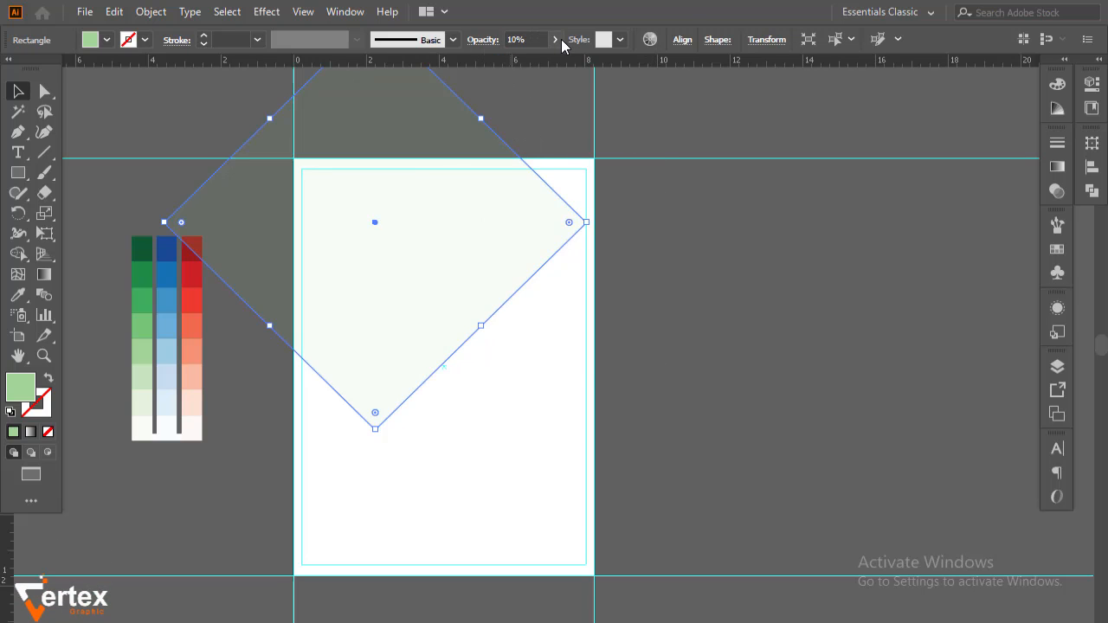
{"action": "left_click_drag", "start_coordinate": [494, 60], "coordinate": [500, 60]}
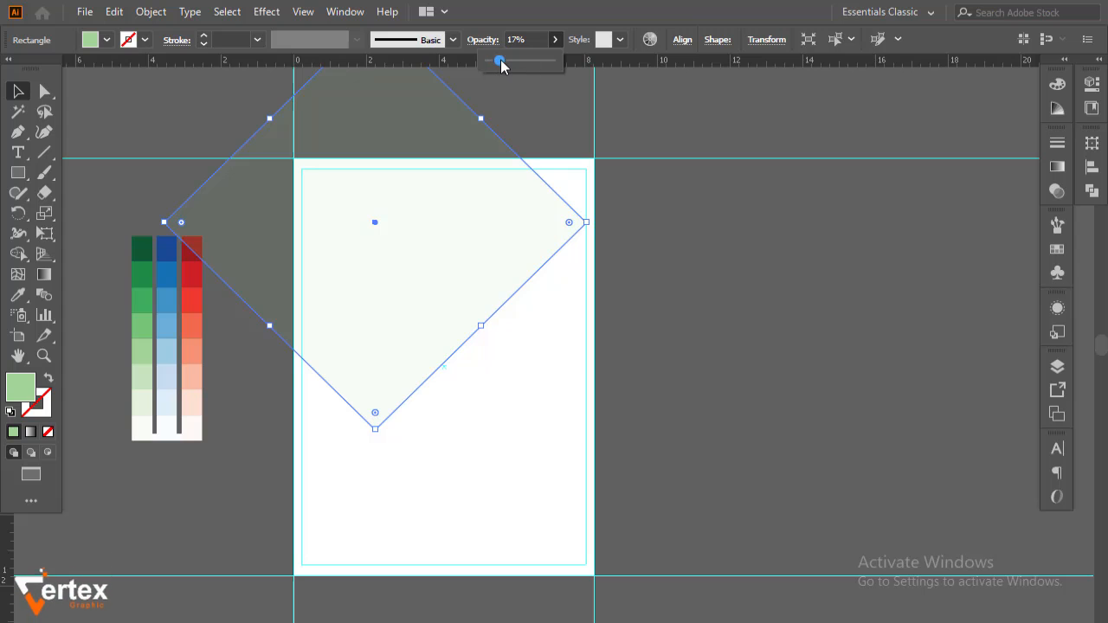
{"action": "left_click", "coordinate": [663, 130]}
Lock the faint large diamond so it cannot be selected
{"action": "left_click", "coordinate": [476, 236]}
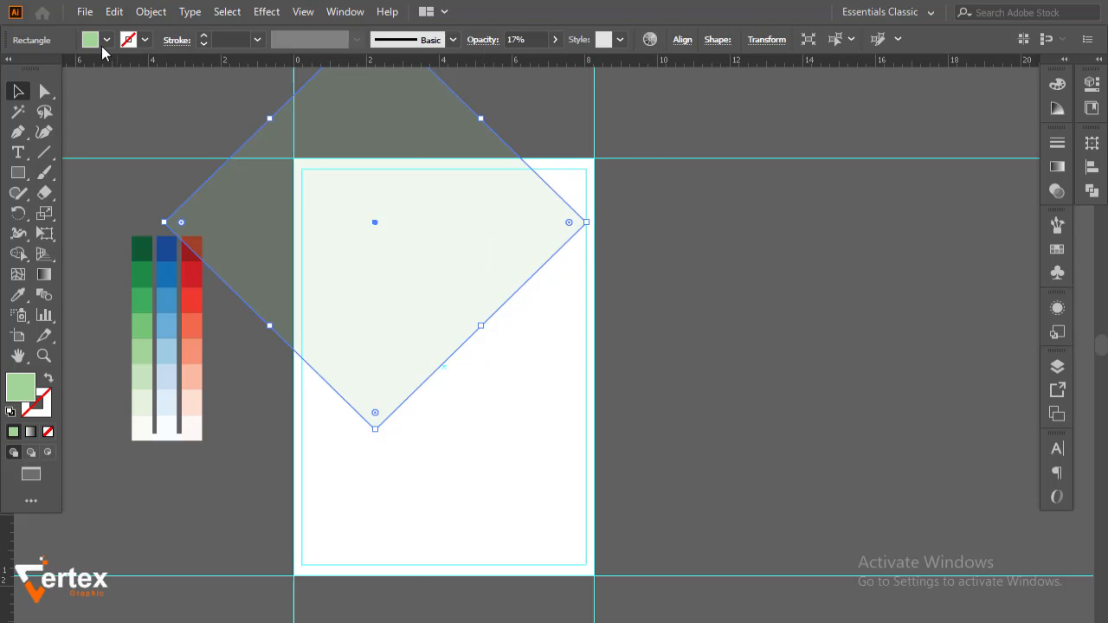
{"action": "left_click", "coordinate": [139, 14]}
{"action": "mouse_move", "coordinate": [344, 131]}
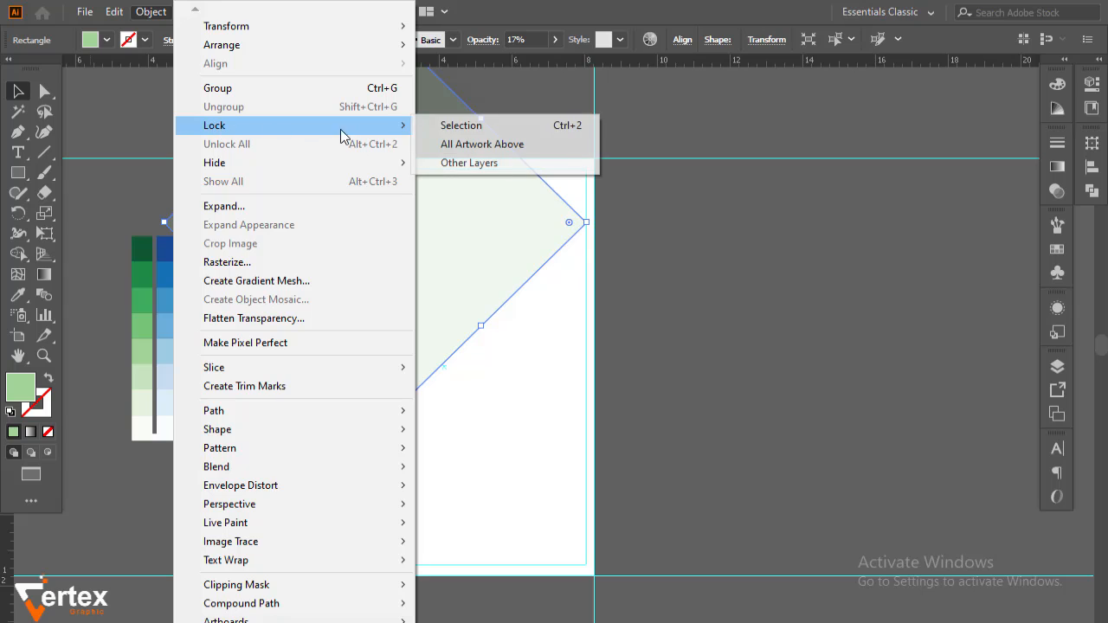
{"action": "left_click", "coordinate": [449, 130]}
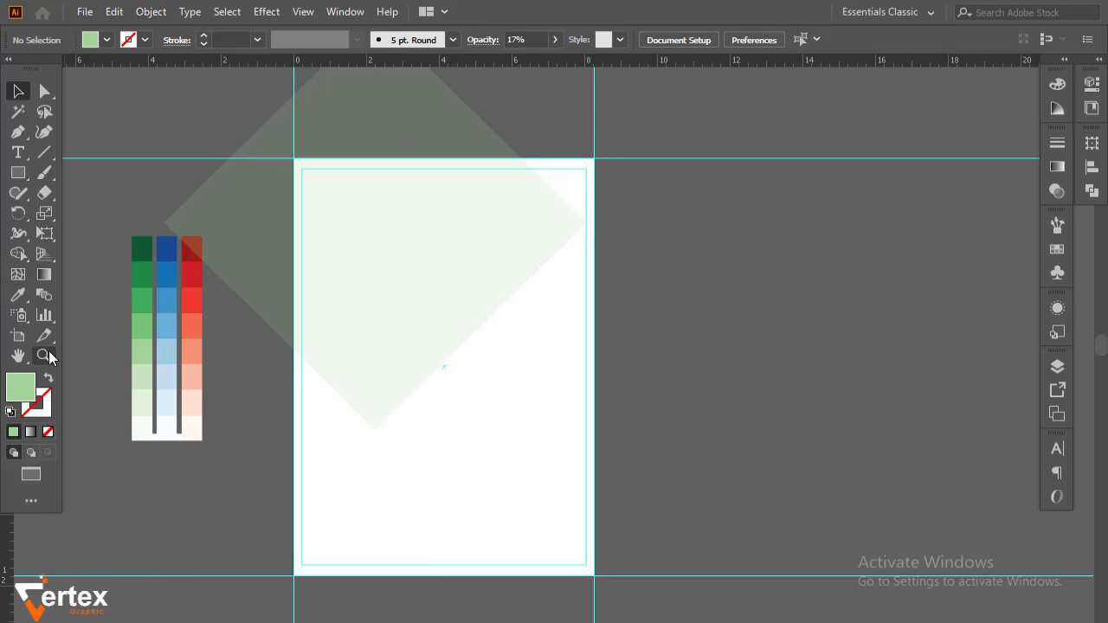
Draw a small light green square from its centre over the large diamond's lower part and rotate it 45° into a diamond
{"action": "left_click", "coordinate": [18, 173]}
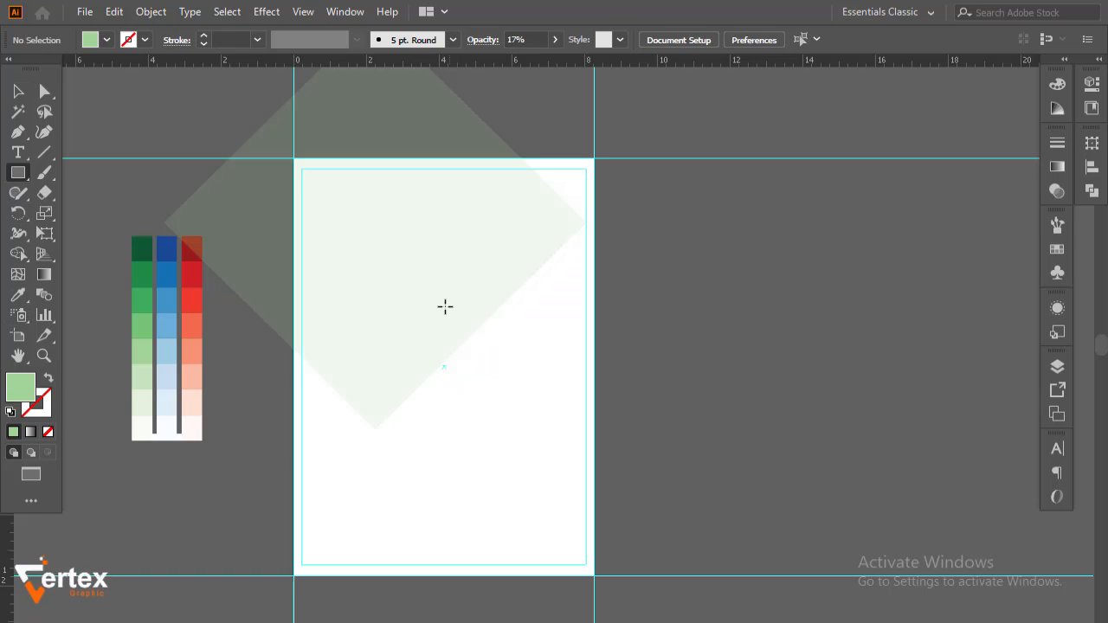
{"action": "left_click_drag", "start_coordinate": [432, 297], "coordinate": [485, 348]}
{"action": "left_click", "coordinate": [18, 91]}
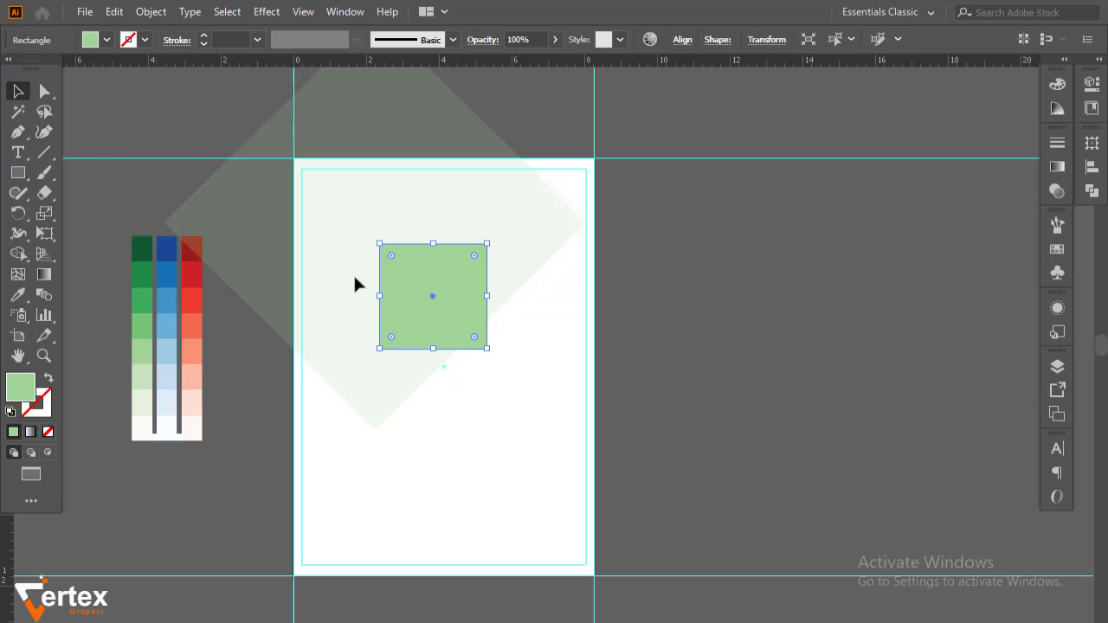
{"action": "left_click_drag", "start_coordinate": [492, 354], "coordinate": [512, 325]}
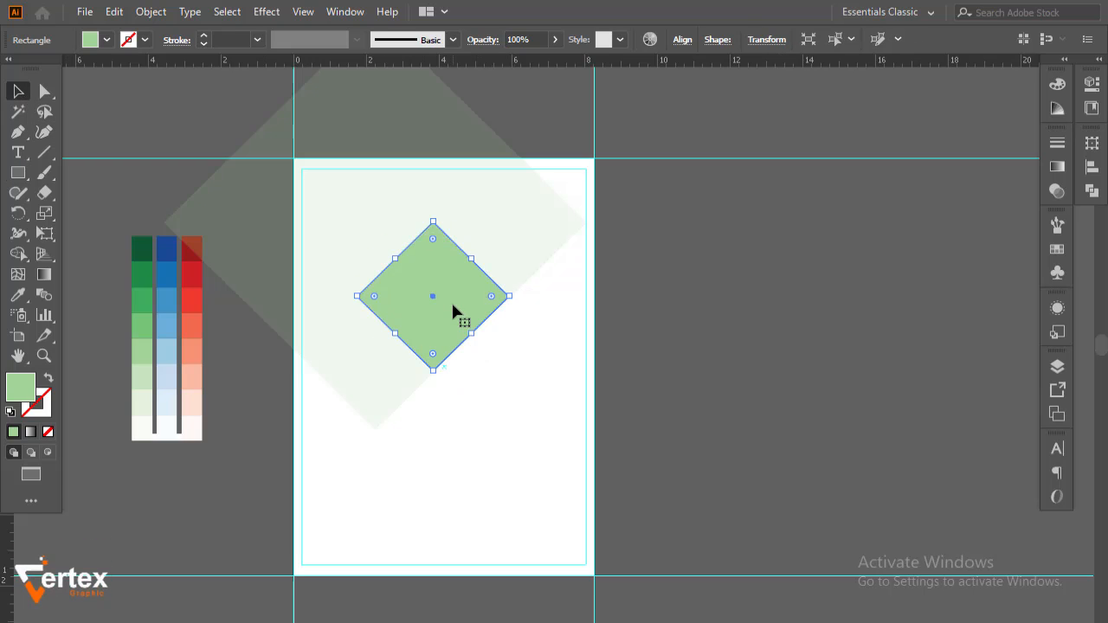
{"action": "key", "text": "ctrl+shift+b"}
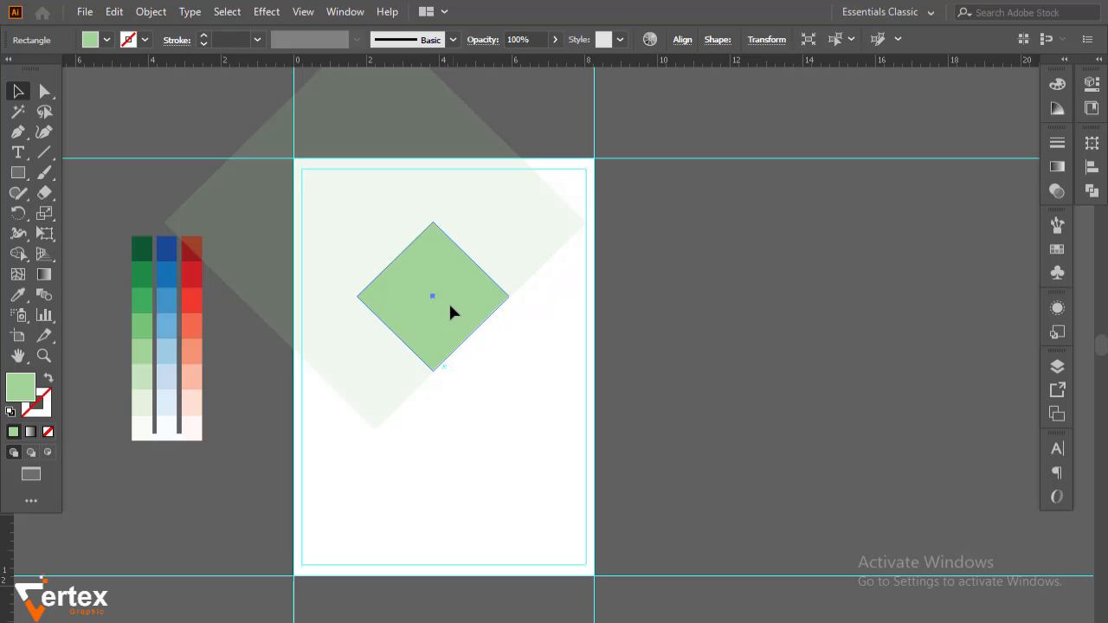
{"action": "key", "text": "ctrl+shift+b"}
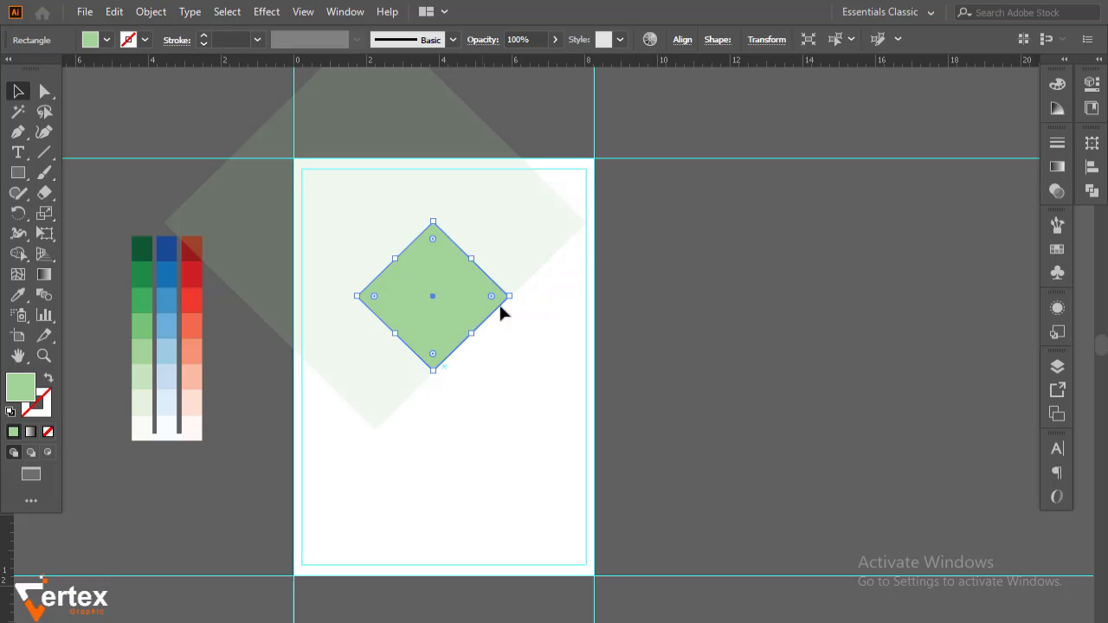
Duplicate the small diamond twice, diagonally down to the right and then down to the left, so the three form an edge-to-edge chevron
{"action": "key", "text": "space"}
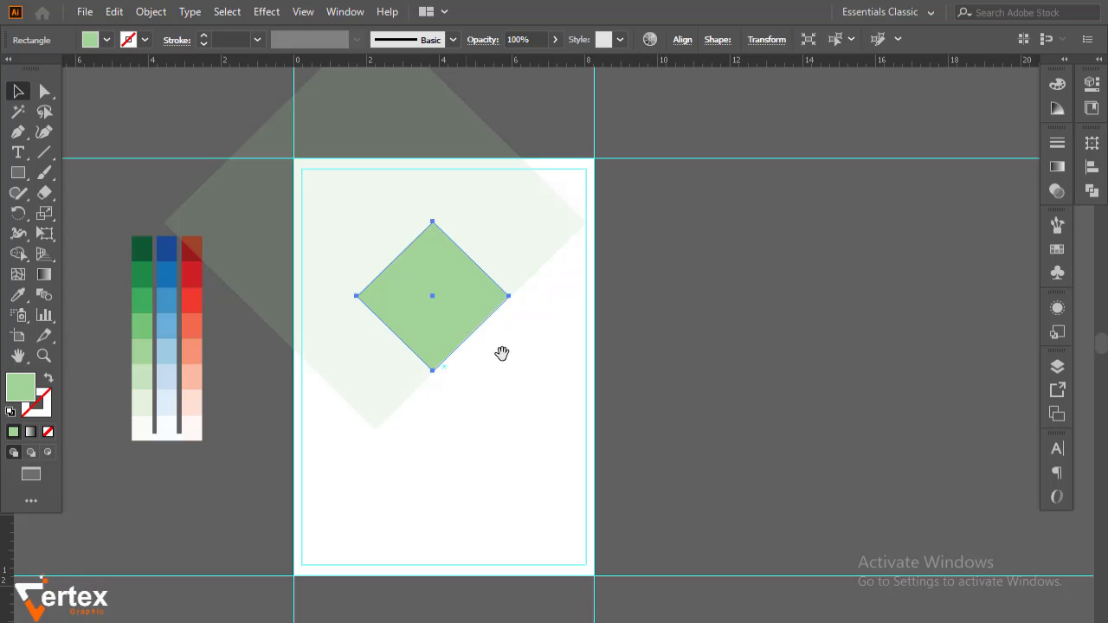
{"action": "scroll", "coordinate": [420, 318], "scroll_direction": "up", "scroll_amount": 1}
{"action": "left_click_drag", "start_coordinate": [420, 318], "coordinate": [465, 273]}
{"action": "left_click_drag", "start_coordinate": [535, 340], "coordinate": [517, 320]}
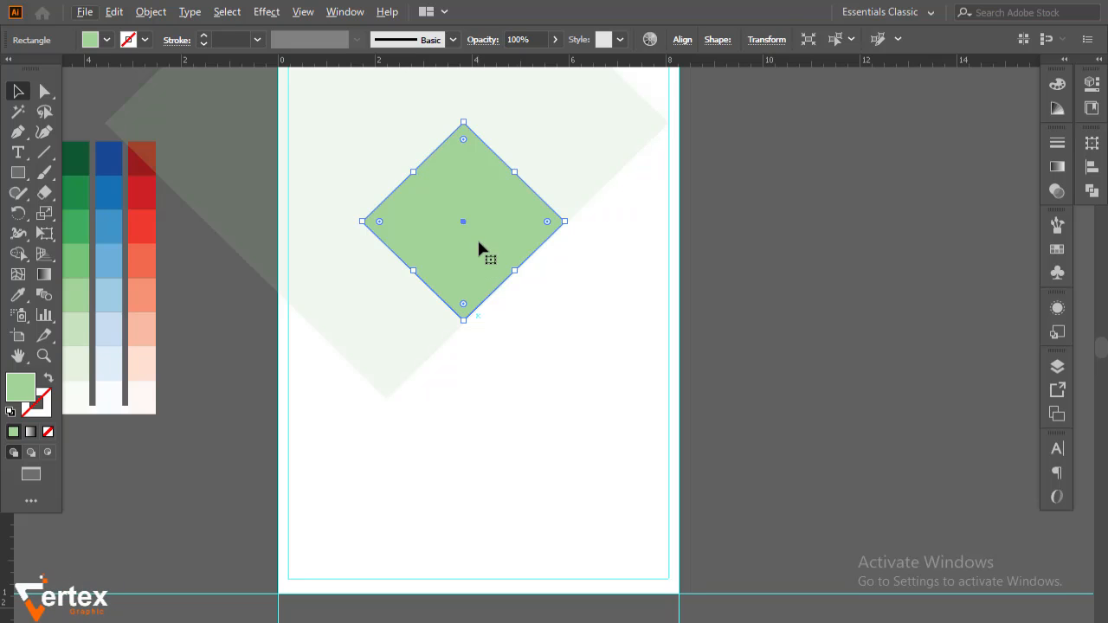
{"action": "left_click_drag", "start_coordinate": [480, 244], "coordinate": [587, 343]}
{"action": "left_click_drag", "start_coordinate": [522, 398], "coordinate": [490, 446]}
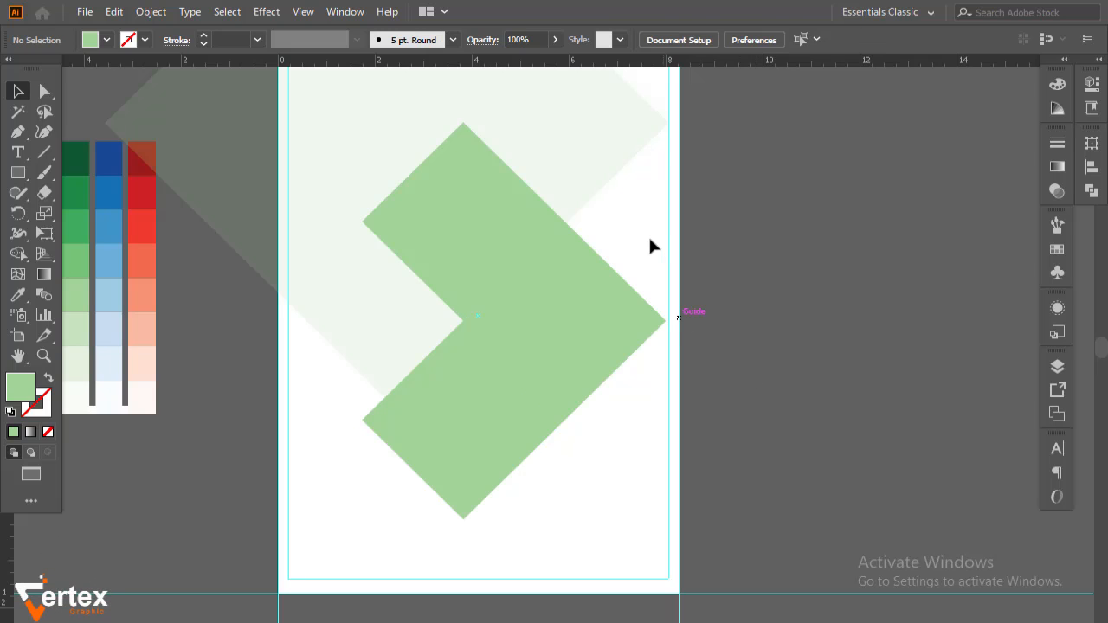
{"action": "left_click_drag", "start_coordinate": [683, 317], "coordinate": [689, 296]}
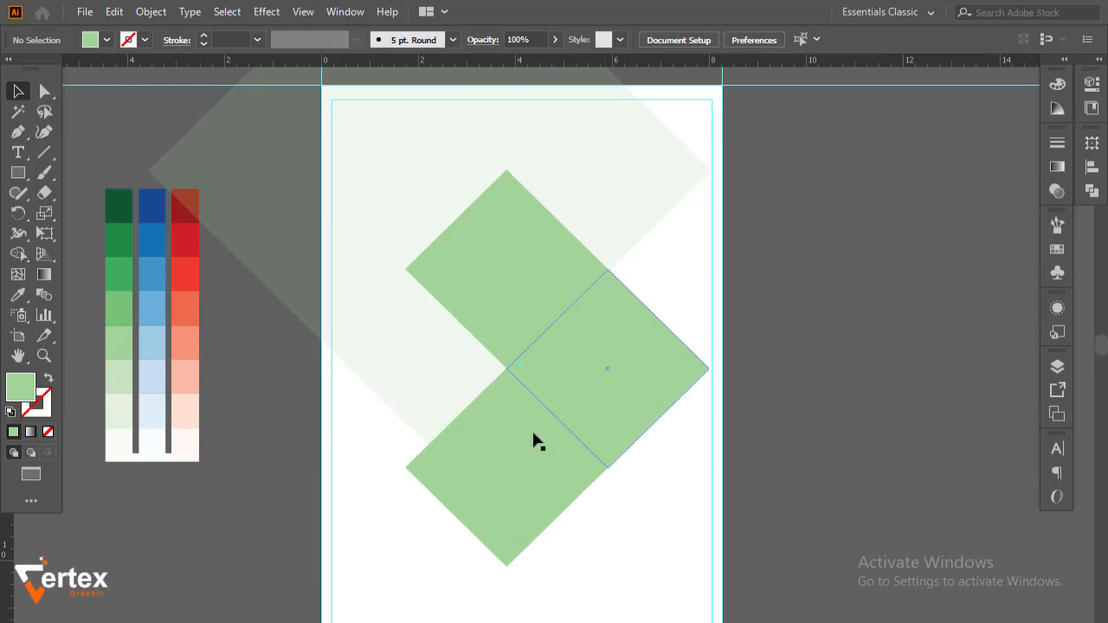
{"action": "left_click", "coordinate": [506, 451]}
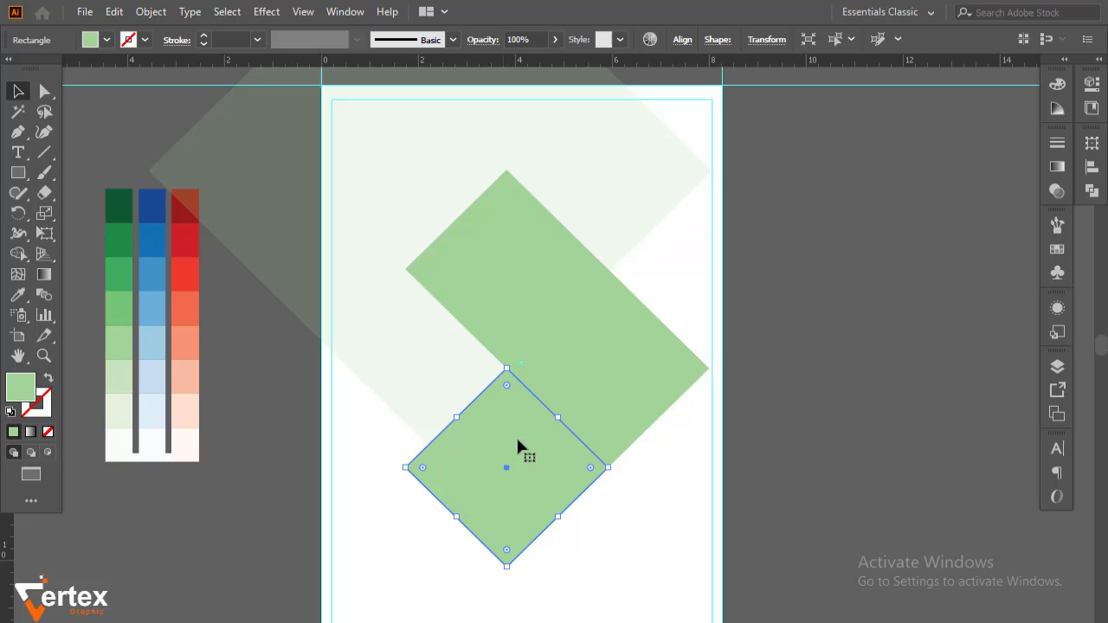
{"action": "left_click", "coordinate": [773, 295]}
Recolour the chevron's upper diamond with the medium green from the third swatch of the palette's green column
{"action": "left_click", "coordinate": [512, 297]}
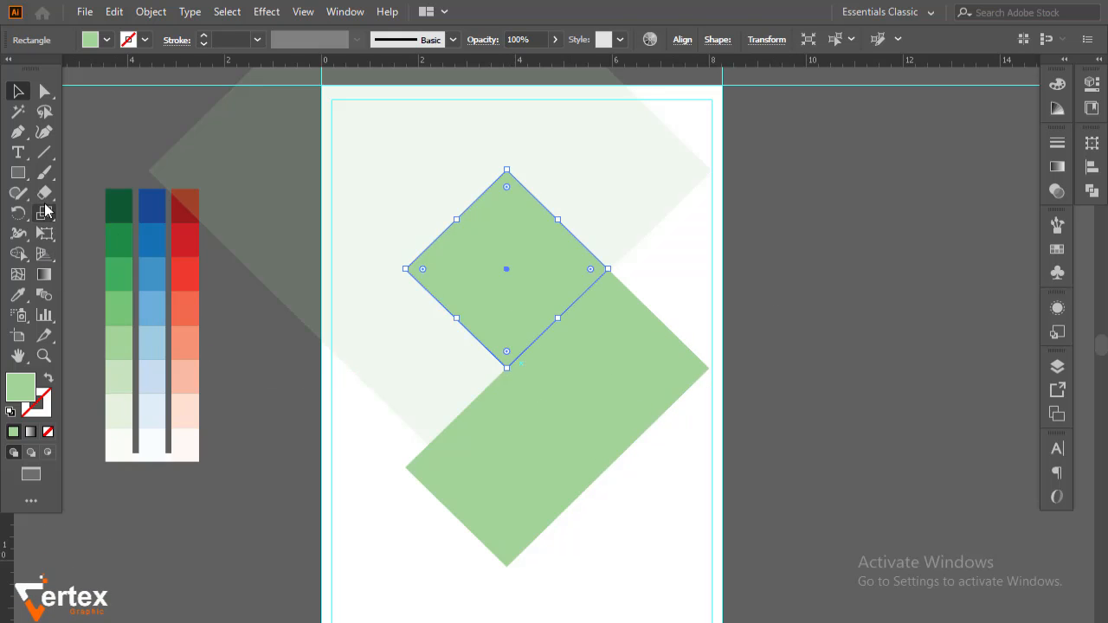
{"action": "left_click", "coordinate": [17, 294]}
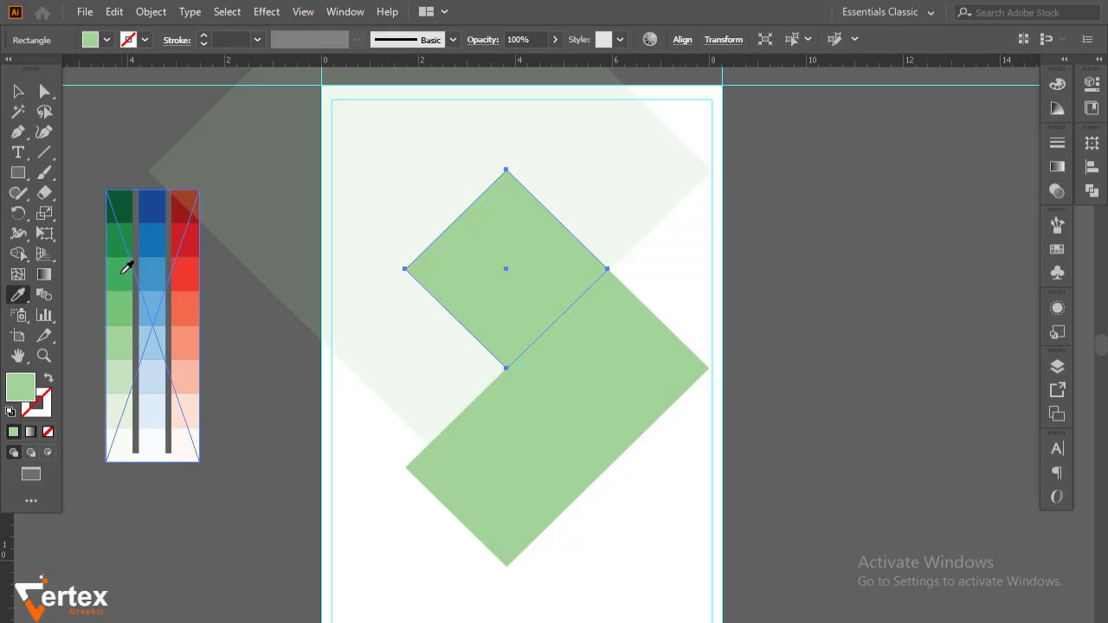
{"action": "left_click", "coordinate": [123, 277]}
{"action": "left_click", "coordinate": [17, 91]}
Recolour the chevron's right-hand diamond with the darker green from the second swatch of the green column
{"action": "left_click", "coordinate": [615, 378]}
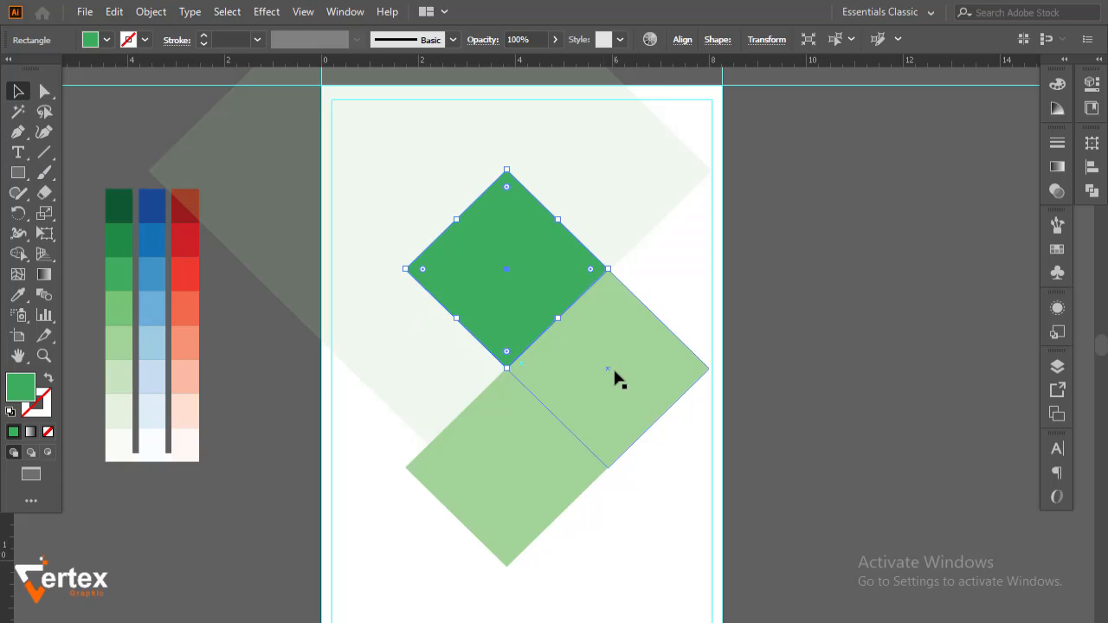
{"action": "left_click", "coordinate": [17, 294]}
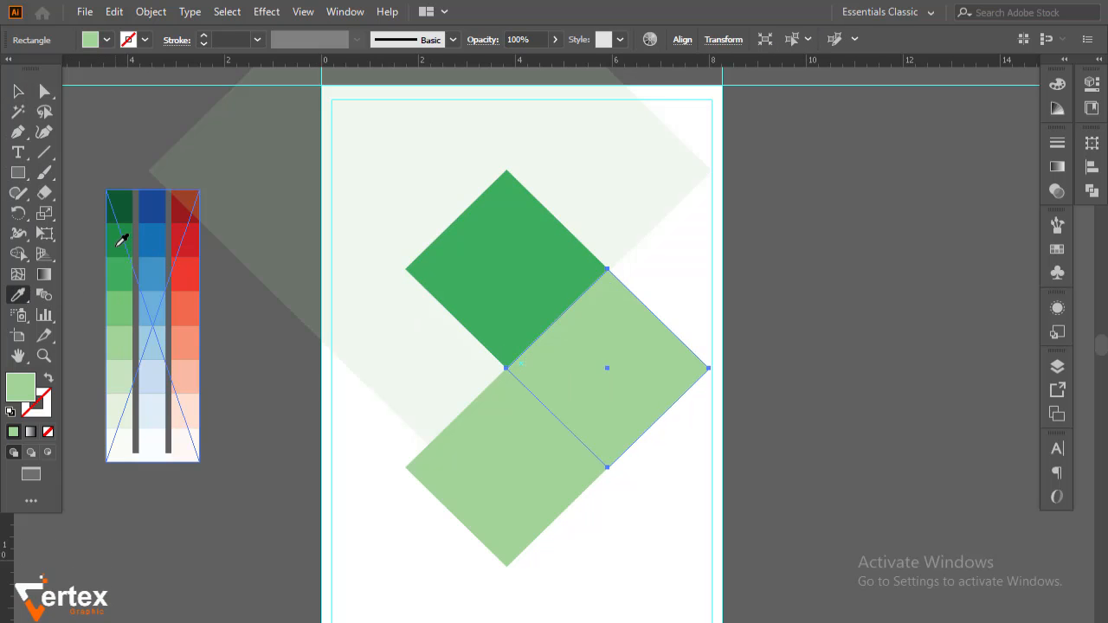
{"action": "left_click", "coordinate": [117, 246]}
{"action": "left_click", "coordinate": [18, 91]}
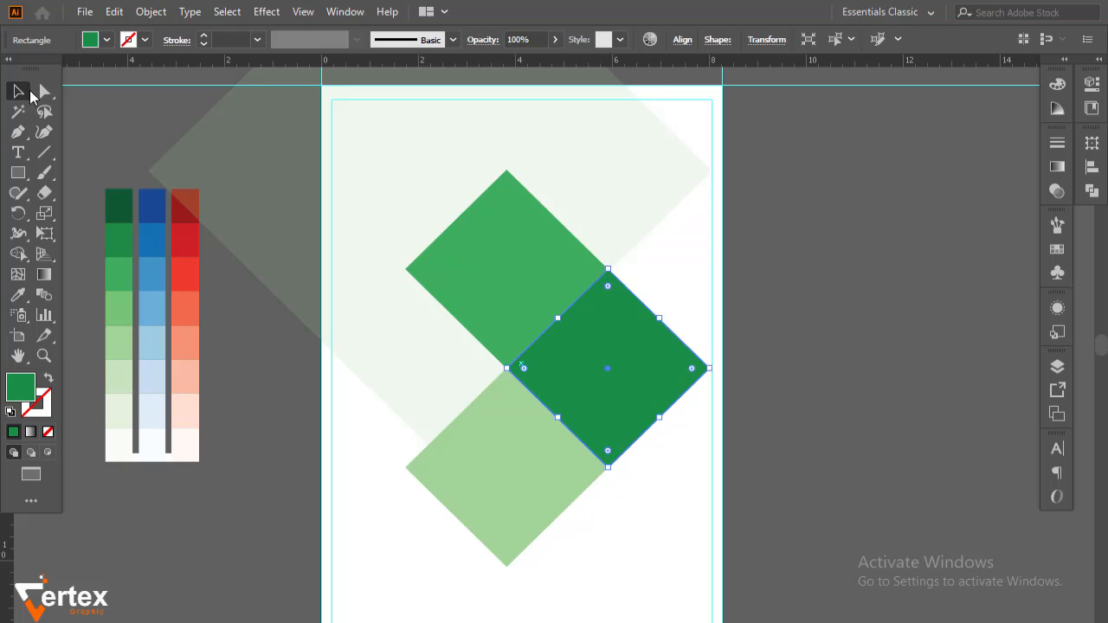
Recolour the chevron's lower diamond with the darkest green from the first swatch of the green column
{"action": "left_click", "coordinate": [477, 514]}
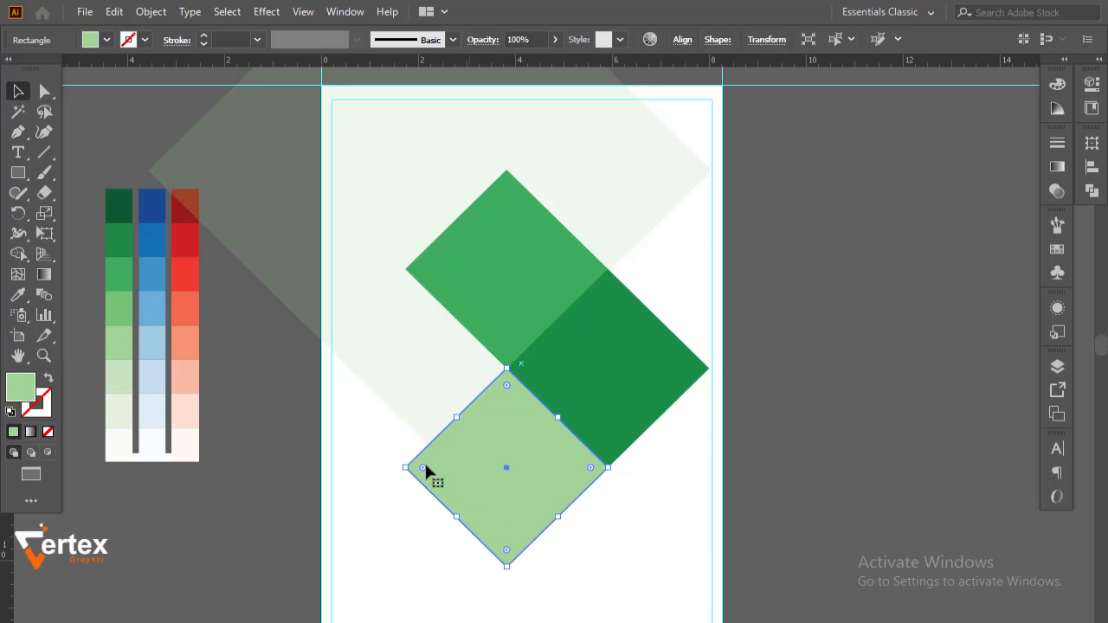
{"action": "left_click", "coordinate": [25, 298]}
{"action": "left_click", "coordinate": [121, 204]}
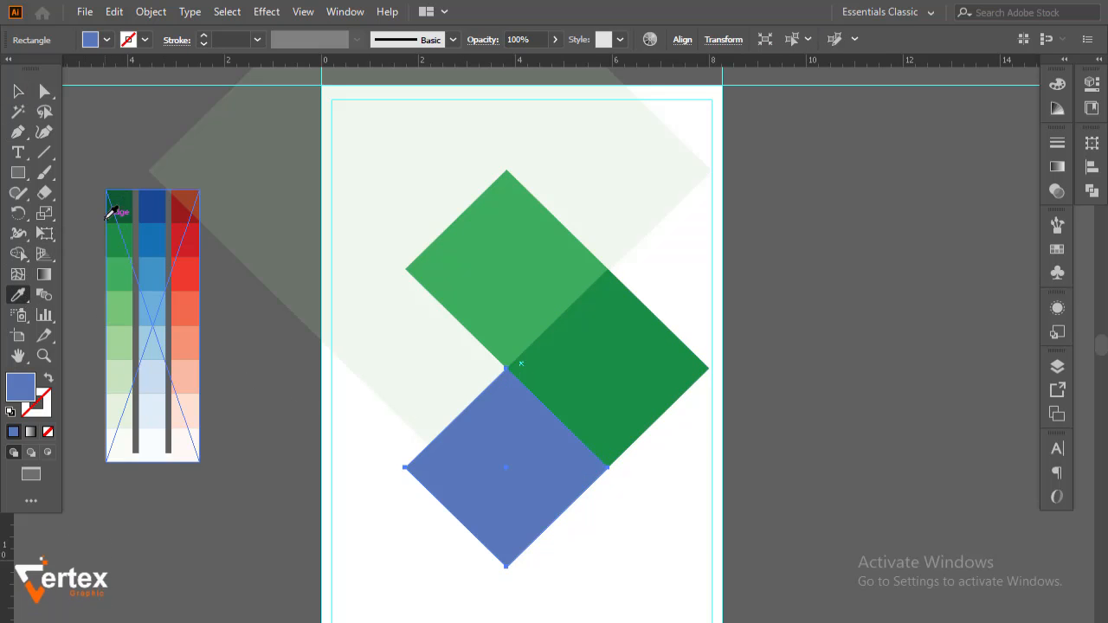
{"action": "left_click", "coordinate": [122, 206]}
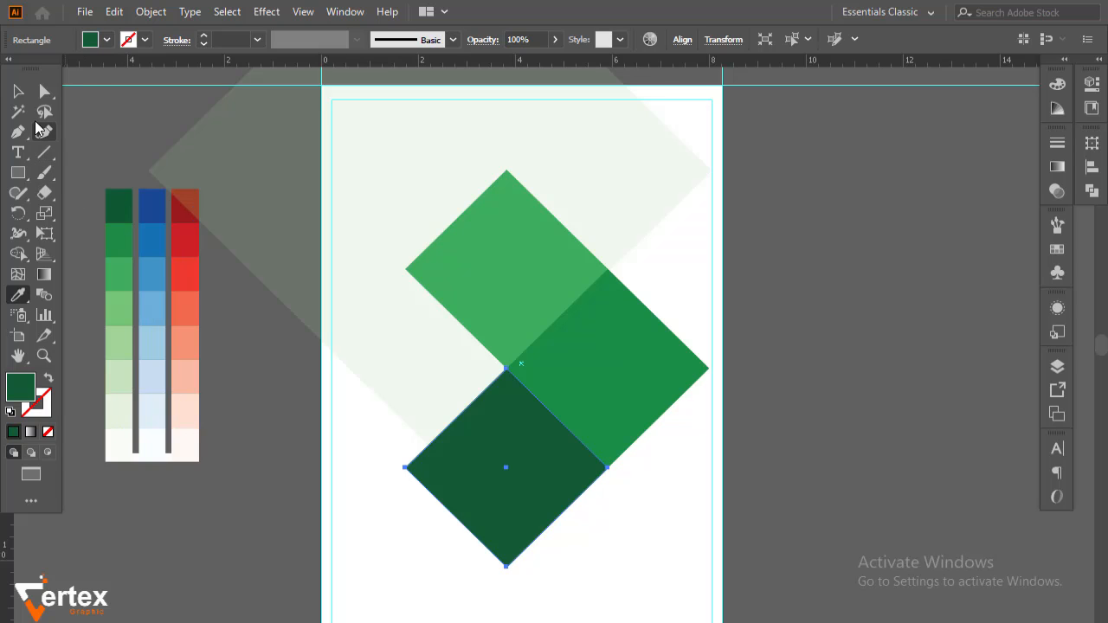
{"action": "left_click", "coordinate": [17, 91]}
{"action": "left_click", "coordinate": [643, 470]}
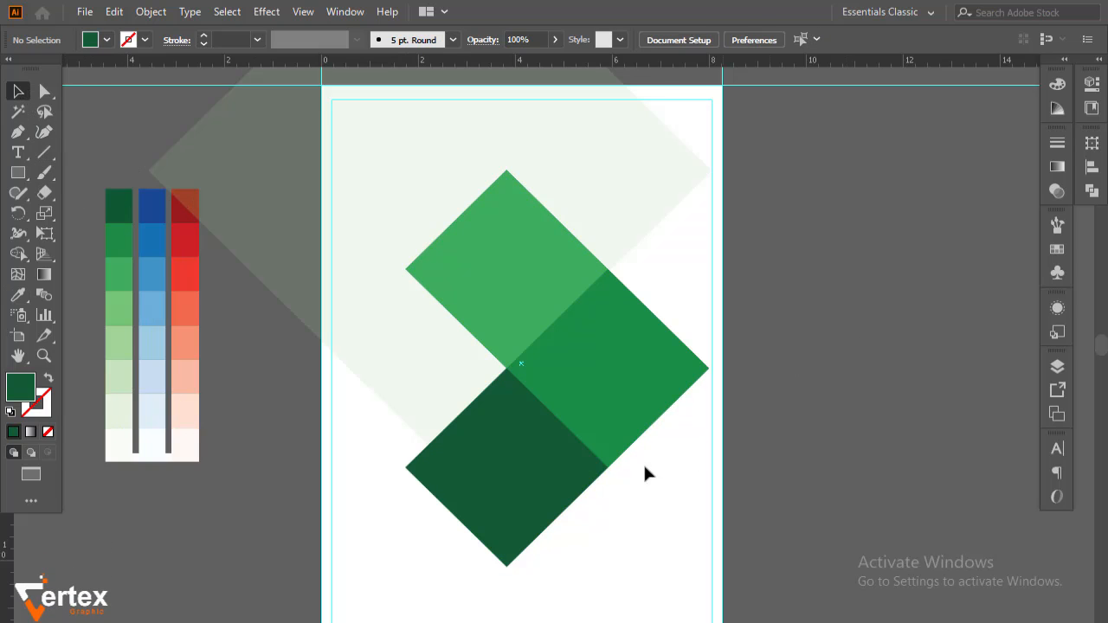
Duplicate the darkest green diamond straight up so the copy overlaps all three chevron diamonds midway between the upper and lower ones
{"action": "left_click", "coordinate": [523, 493]}
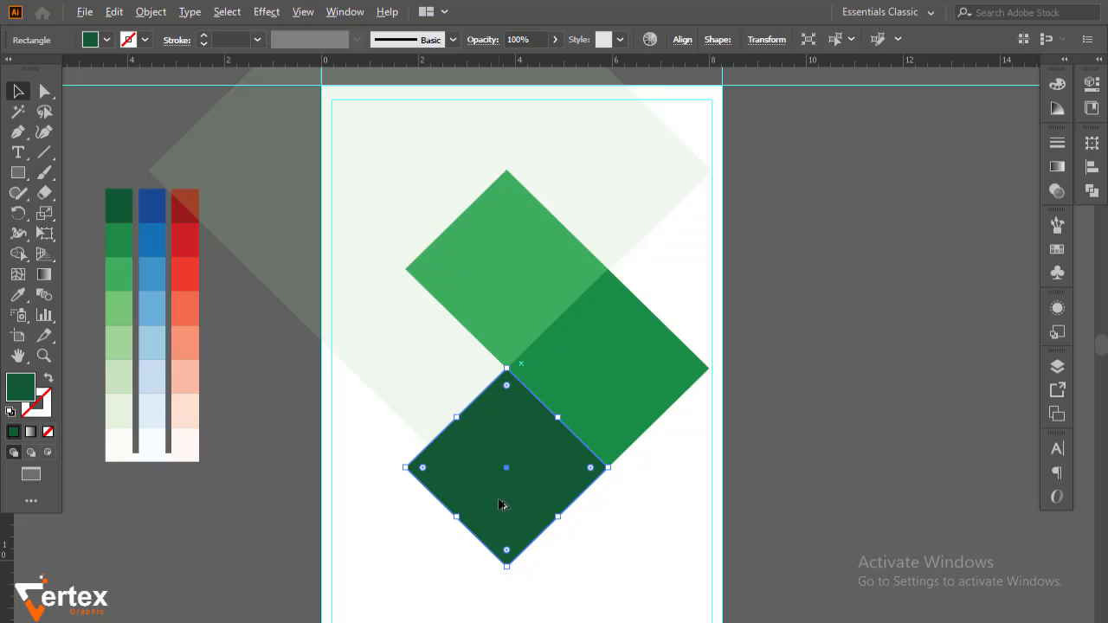
{"action": "left_click_drag", "start_coordinate": [500, 507], "coordinate": [490, 403]}
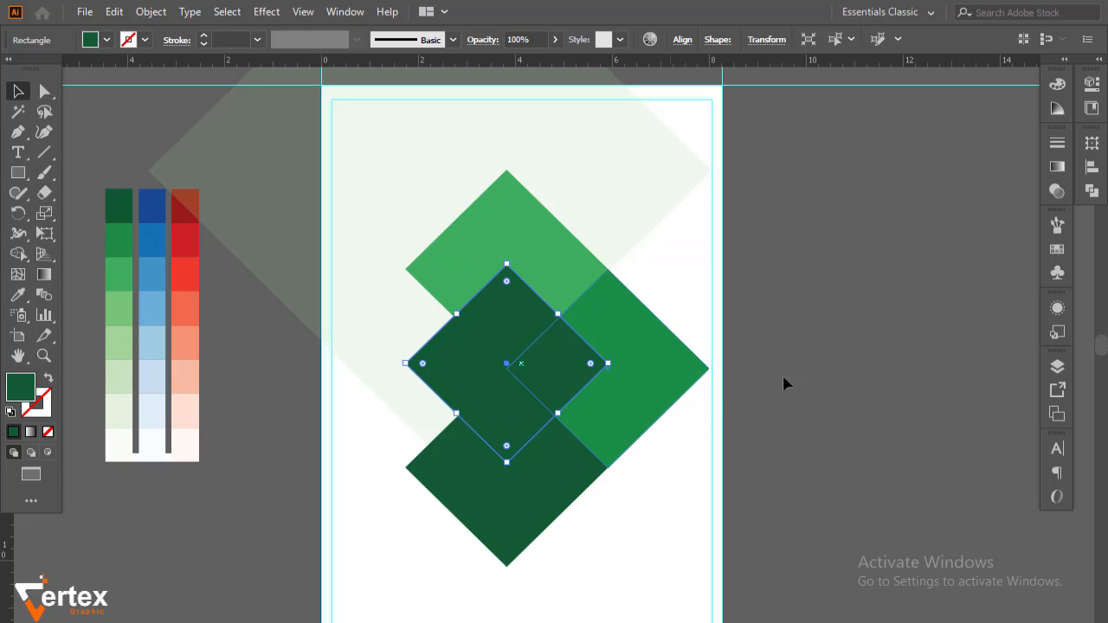
{"action": "left_click", "coordinate": [863, 314]}
{"action": "scroll", "coordinate": [863, 314], "scroll_direction": "down", "scroll_amount": 1}
Copy the overlapping central diamond and paste the duplicate directly in front of it
{"action": "left_click", "coordinate": [519, 381]}
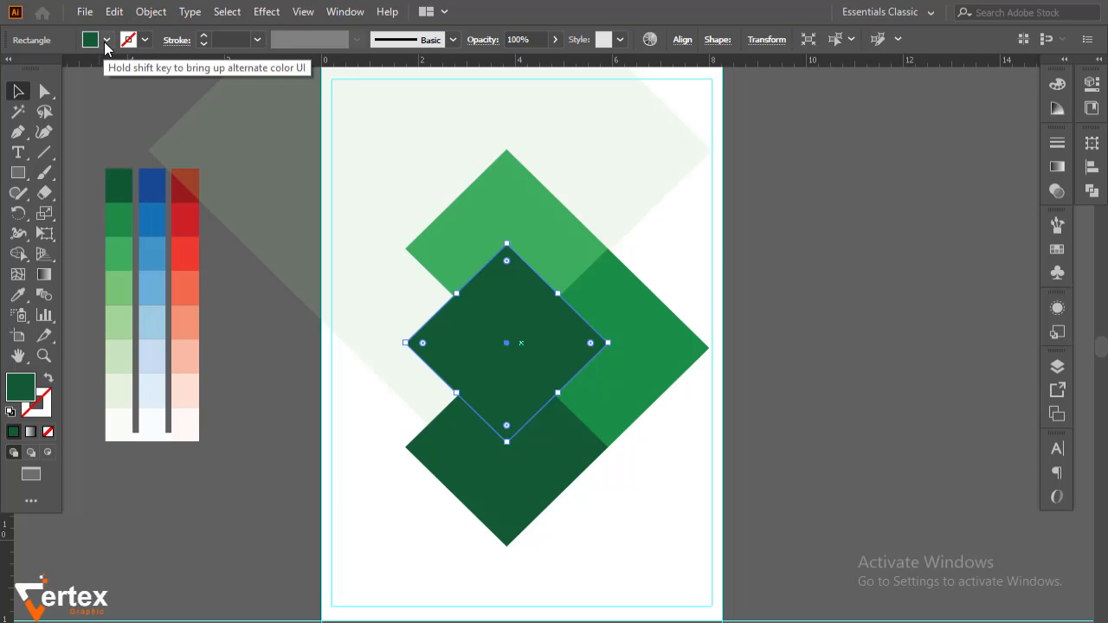
{"action": "left_click", "coordinate": [150, 12]}
{"action": "mouse_move", "coordinate": [113, 12]}
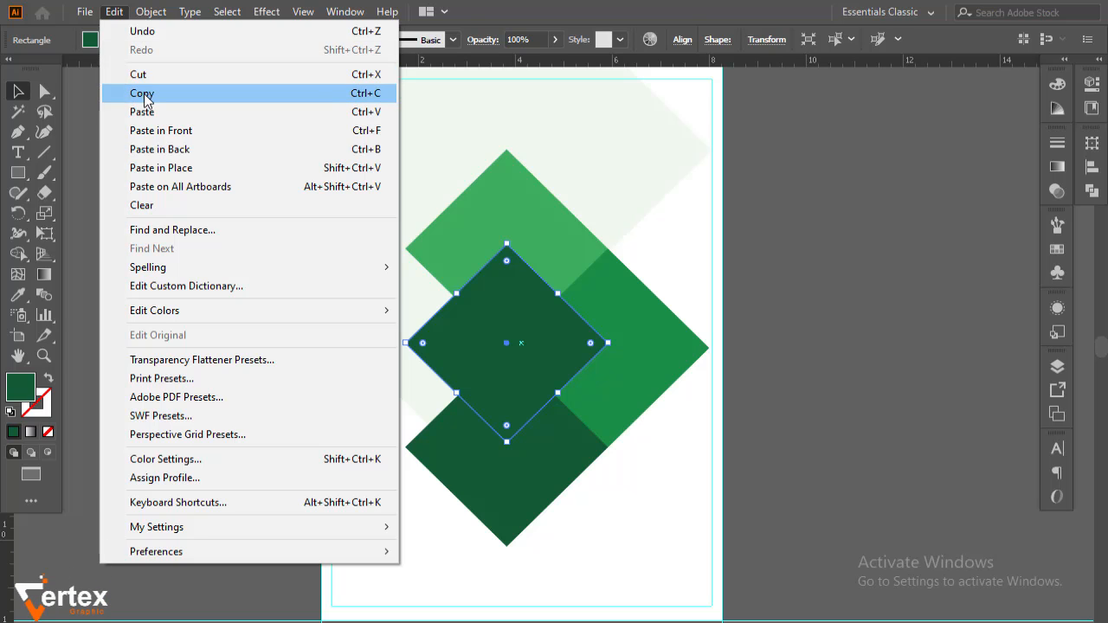
{"action": "left_click", "coordinate": [131, 90]}
{"action": "left_click", "coordinate": [112, 13]}
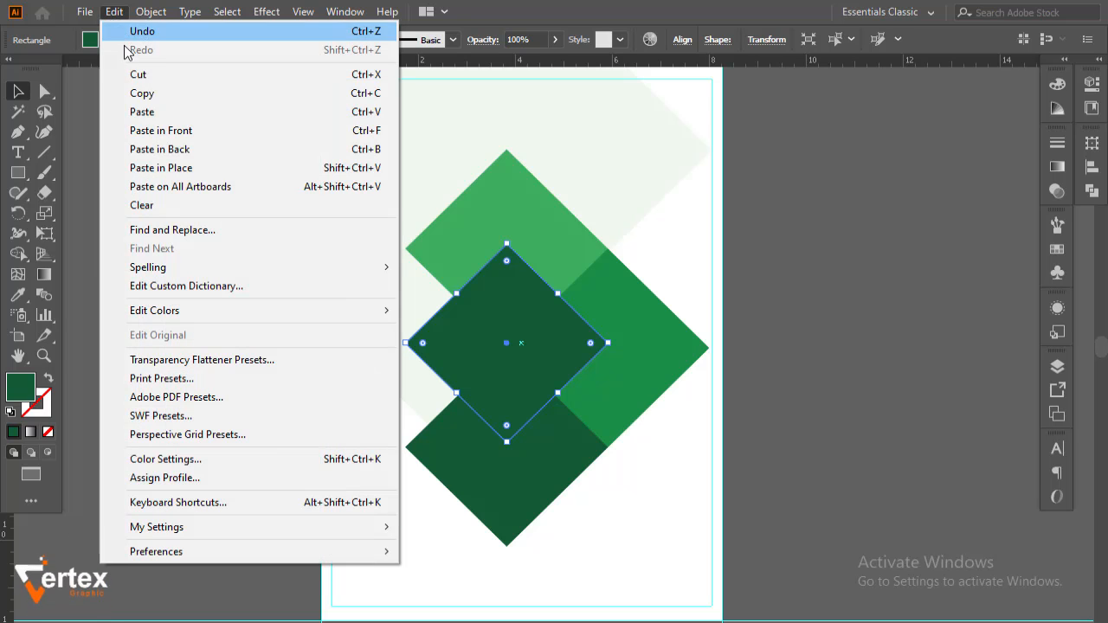
{"action": "left_click", "coordinate": [156, 131]}
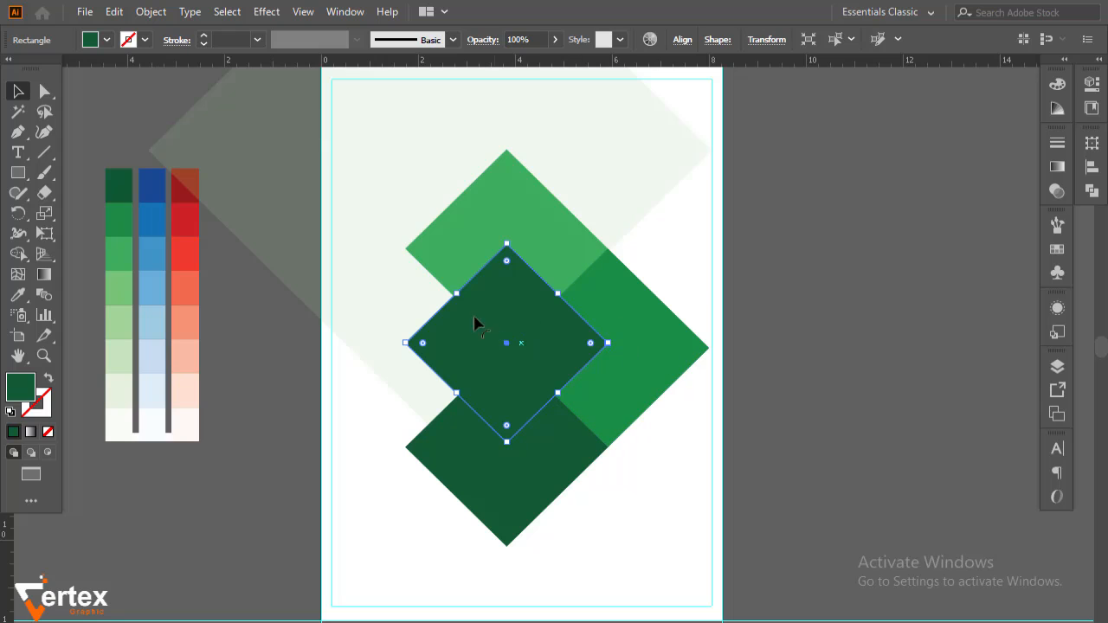
{"action": "left_click", "coordinate": [789, 268]}
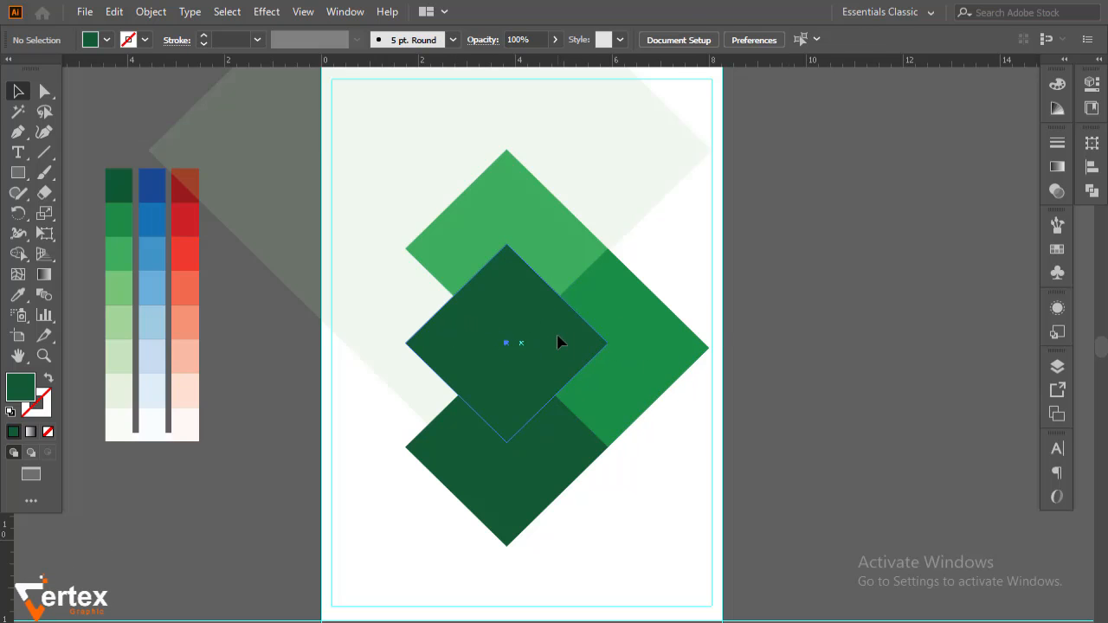
Scale the front copy of the central diamond down slightly about its centre, leaving an even margin inside the diamond behind it
{"action": "left_click", "coordinate": [555, 343]}
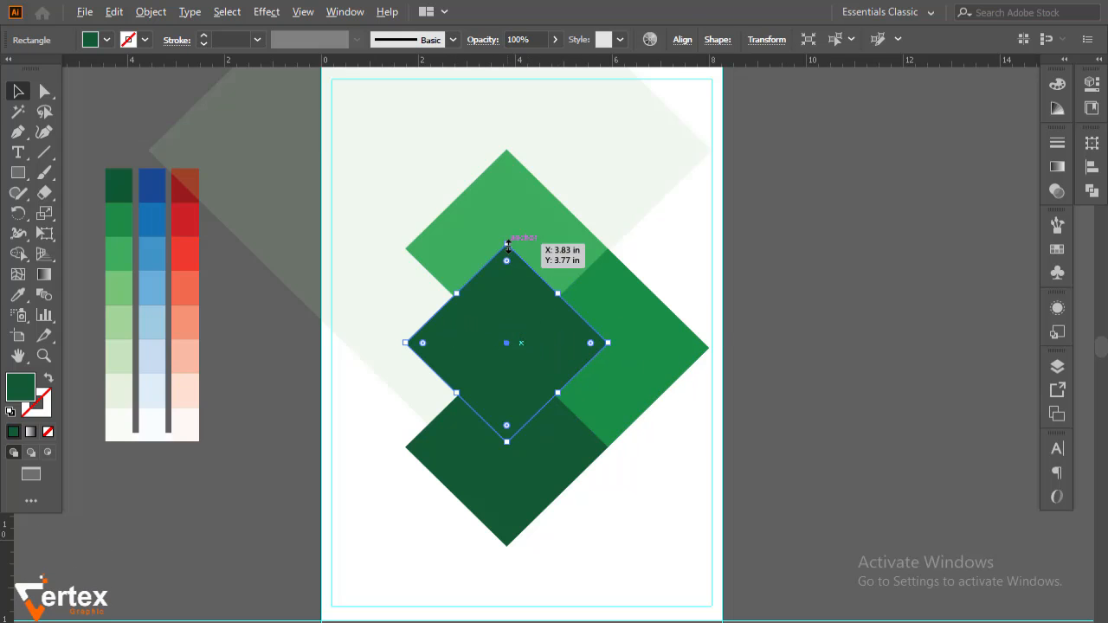
{"action": "left_click_drag", "start_coordinate": [507, 245], "coordinate": [508, 257]}
{"action": "left_click", "coordinate": [768, 357]}
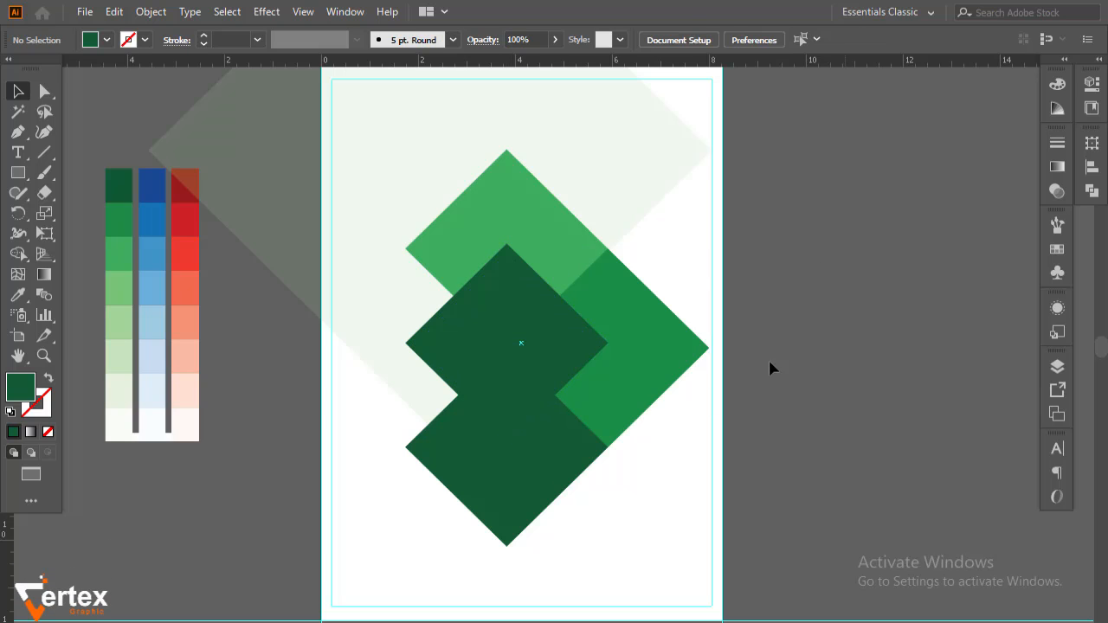
Fill the larger central diamond behind the reduced copy with white so it forms a border
{"action": "left_click", "coordinate": [415, 350]}
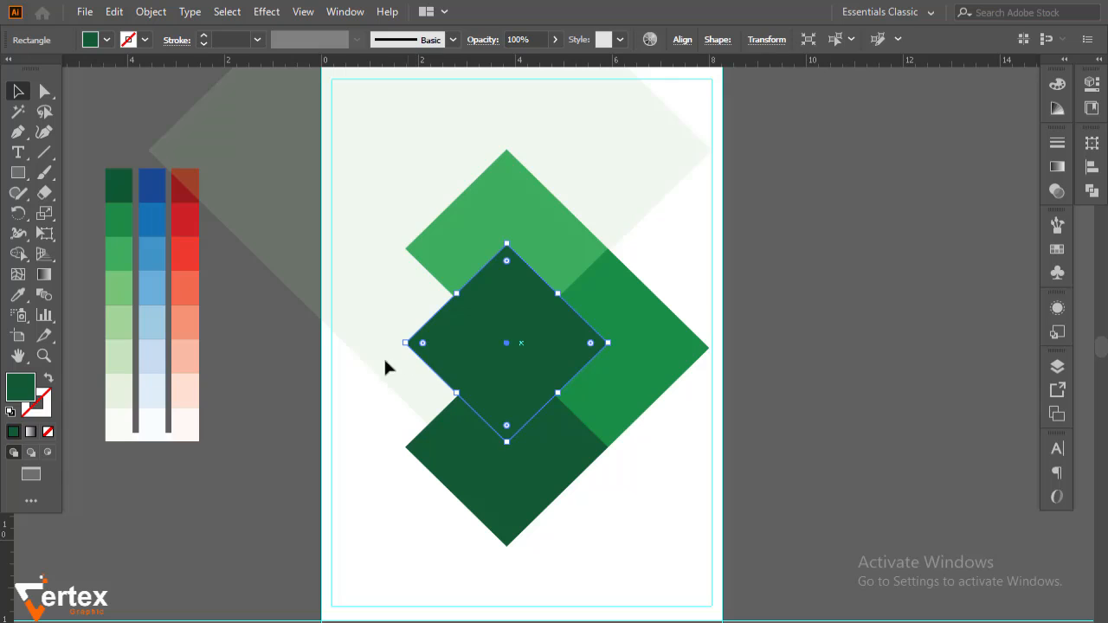
{"action": "left_click", "coordinate": [126, 40]}
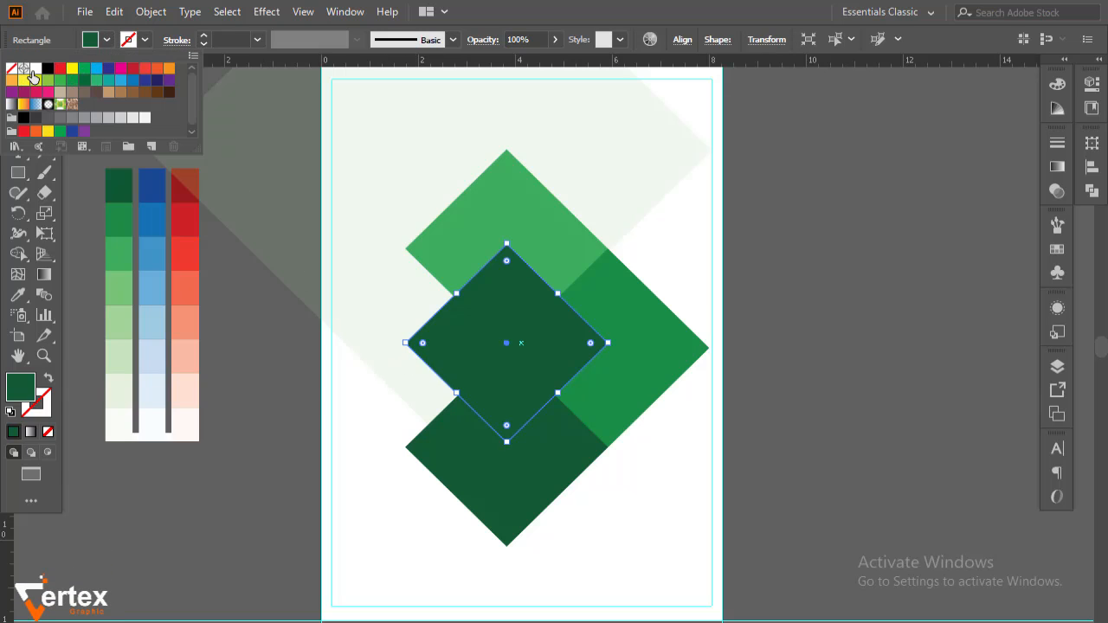
{"action": "left_click", "coordinate": [35, 67]}
{"action": "left_click", "coordinate": [862, 294]}
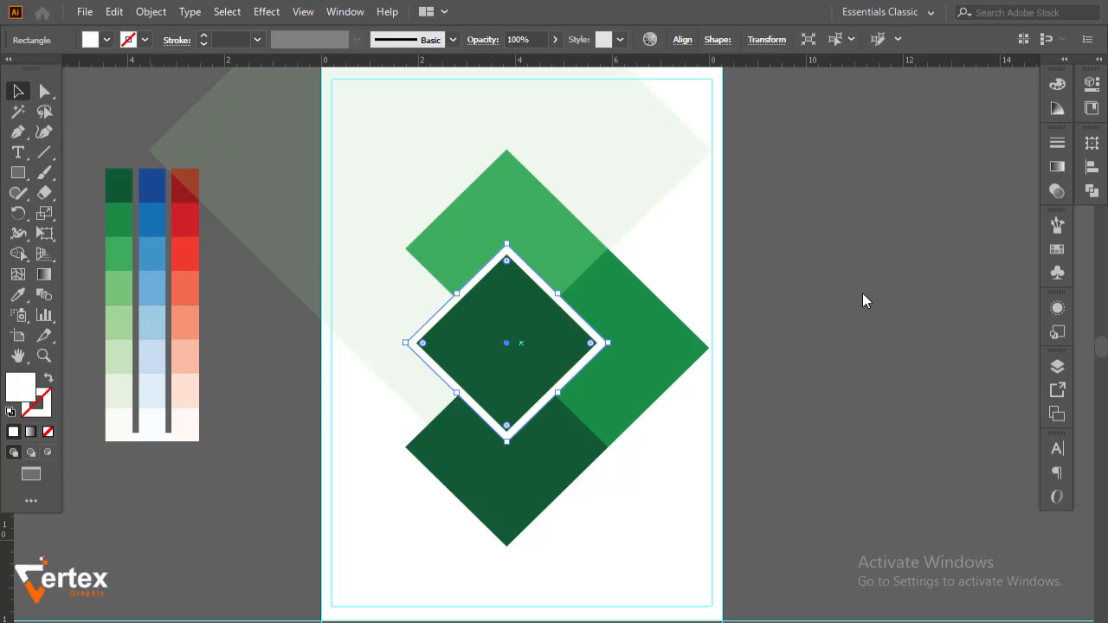
{"action": "left_click", "coordinate": [860, 289]}
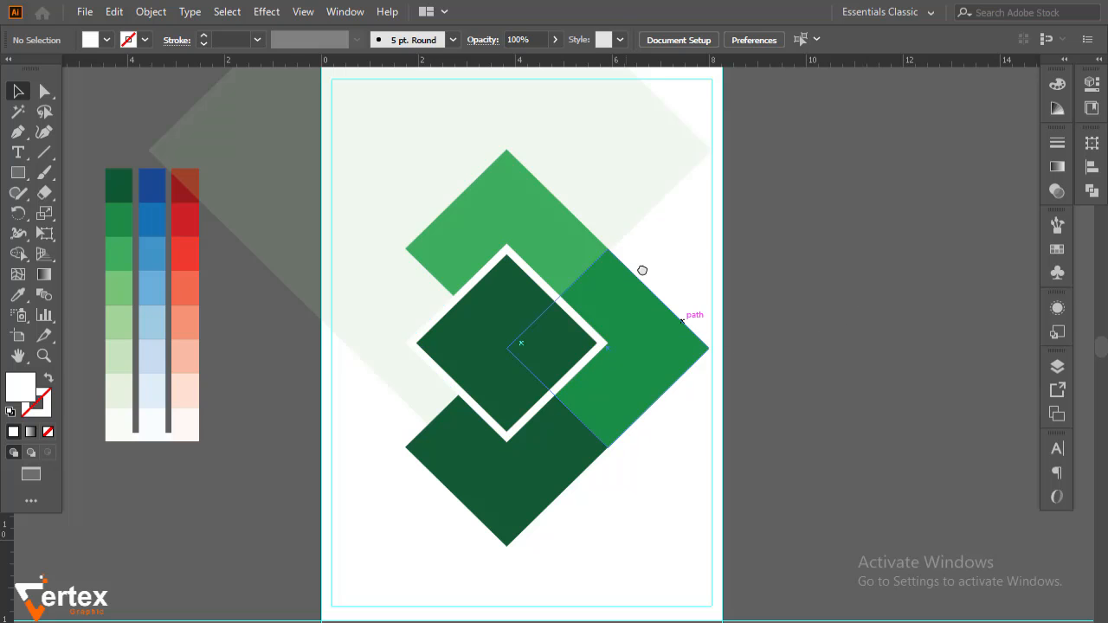
Unlock all objects and delete the large translucent pale green diamond behind the artwork
{"action": "left_click_drag", "start_coordinate": [623, 239], "coordinate": [670, 337]}
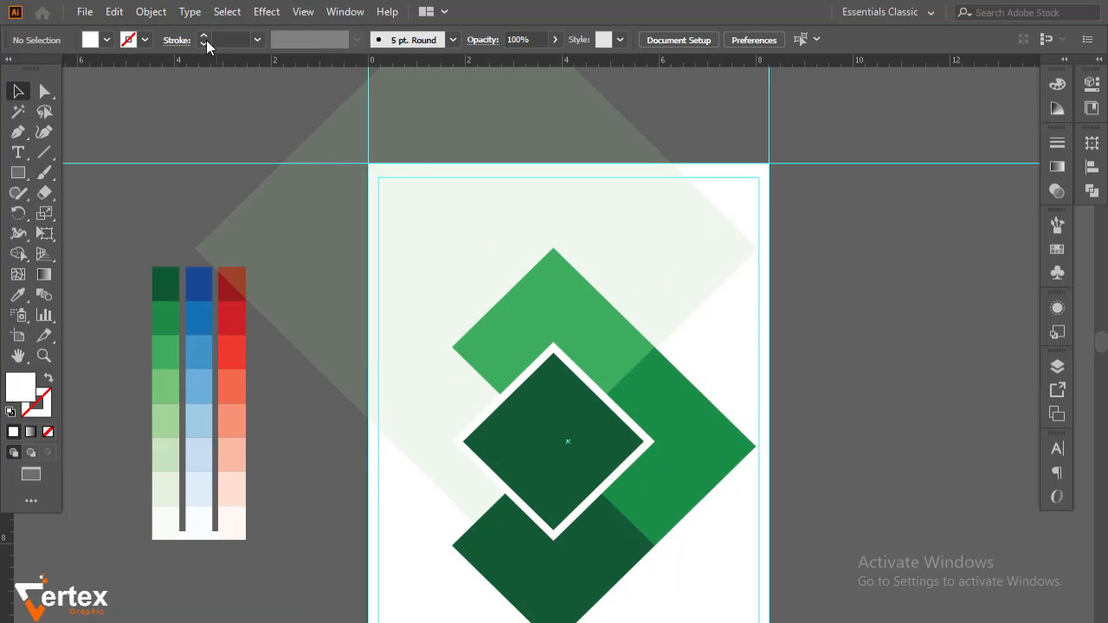
{"action": "left_click", "coordinate": [157, 12]}
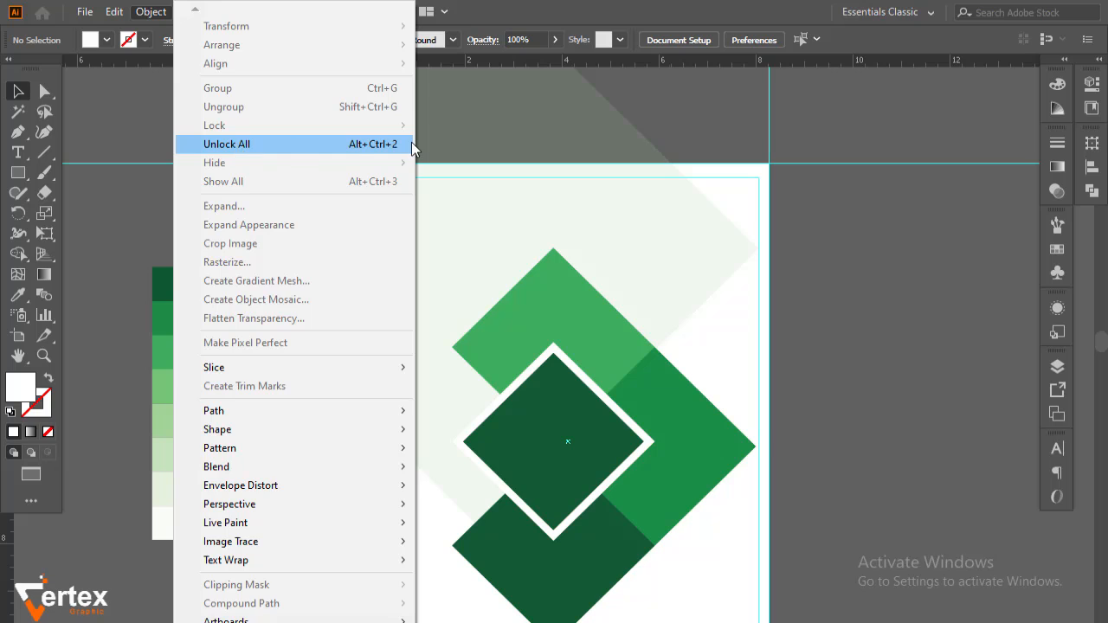
{"action": "left_click", "coordinate": [226, 144]}
{"action": "left_click", "coordinate": [842, 164]}
{"action": "left_click", "coordinate": [674, 214]}
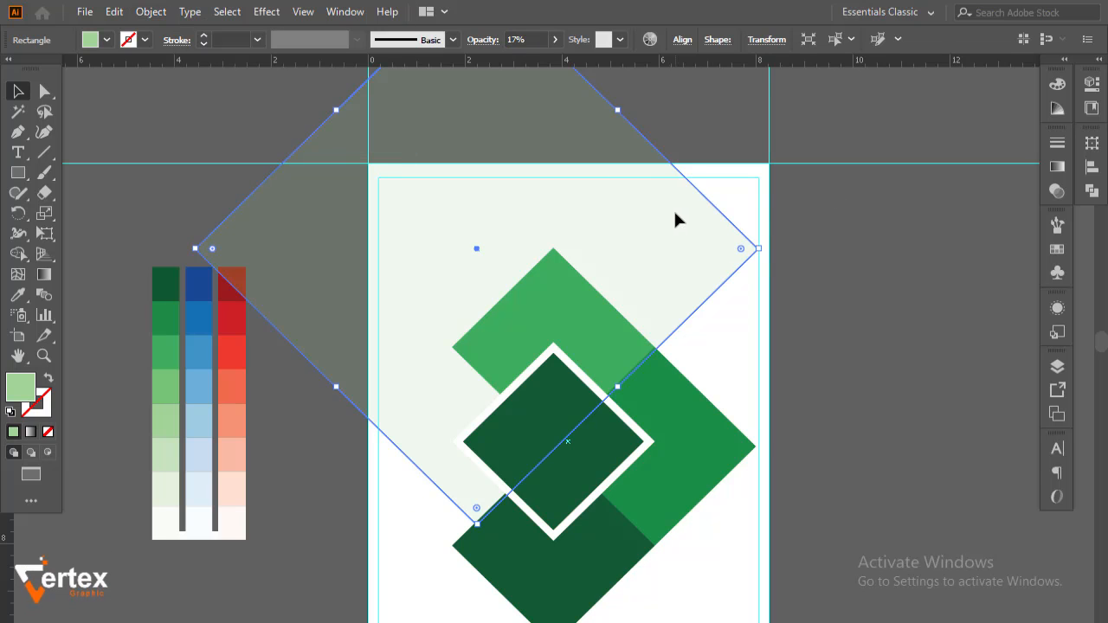
{"action": "key", "text": "Delete"}
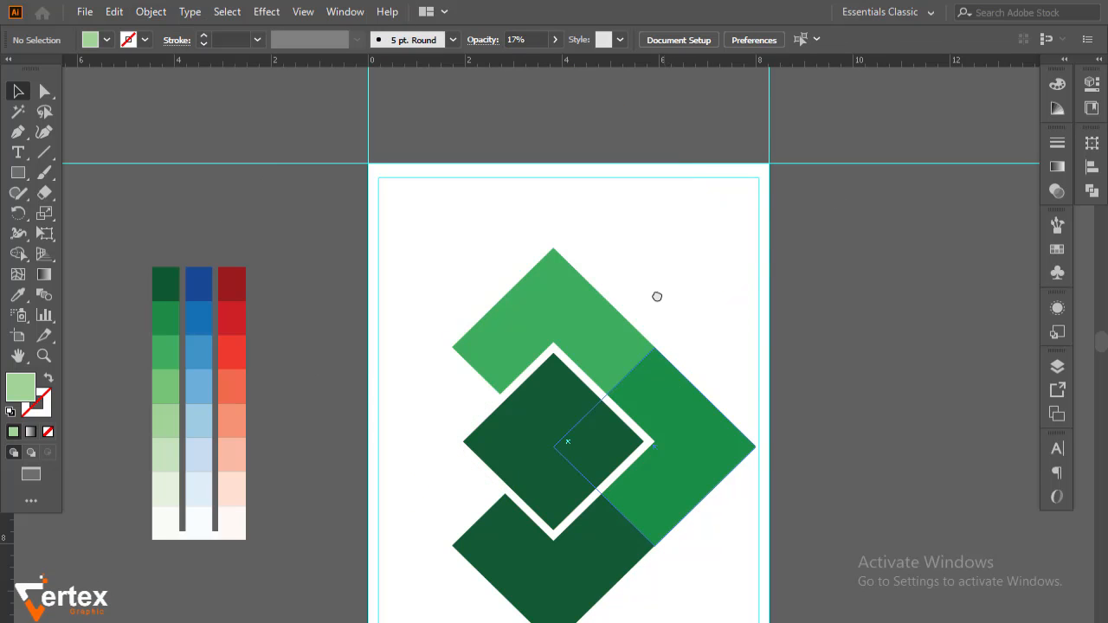
Draw a small light green square beside the artboard, rotate it into a diamond and place it over the upper and right-hand diamonds' outer junction
{"action": "left_click_drag", "start_coordinate": [648, 371], "coordinate": [611, 267]}
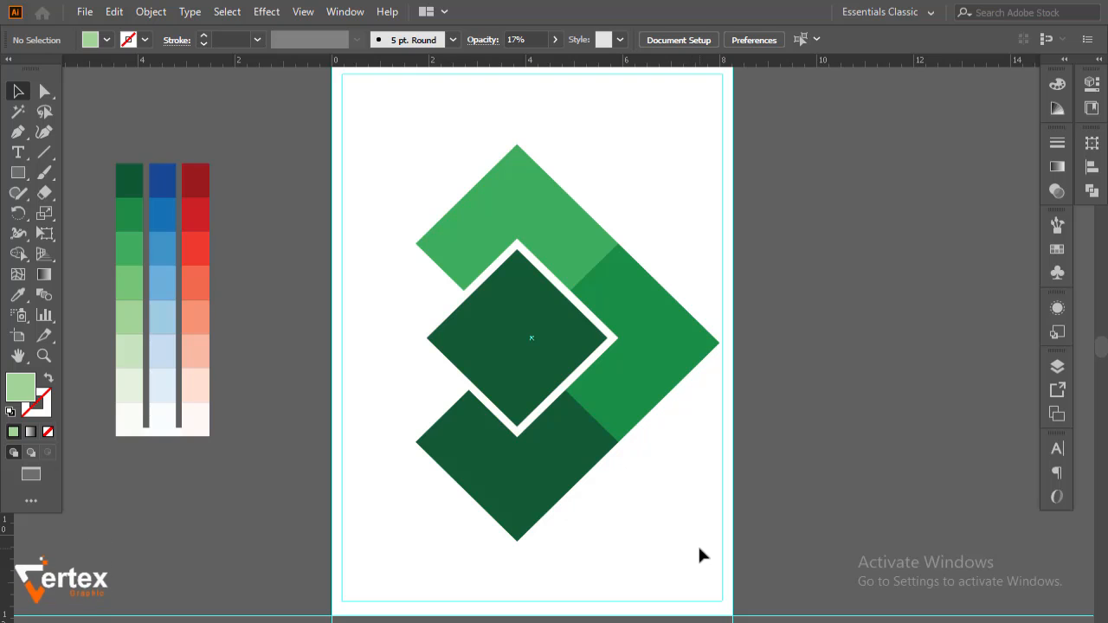
{"action": "left_click_drag", "start_coordinate": [617, 352], "coordinate": [598, 391]}
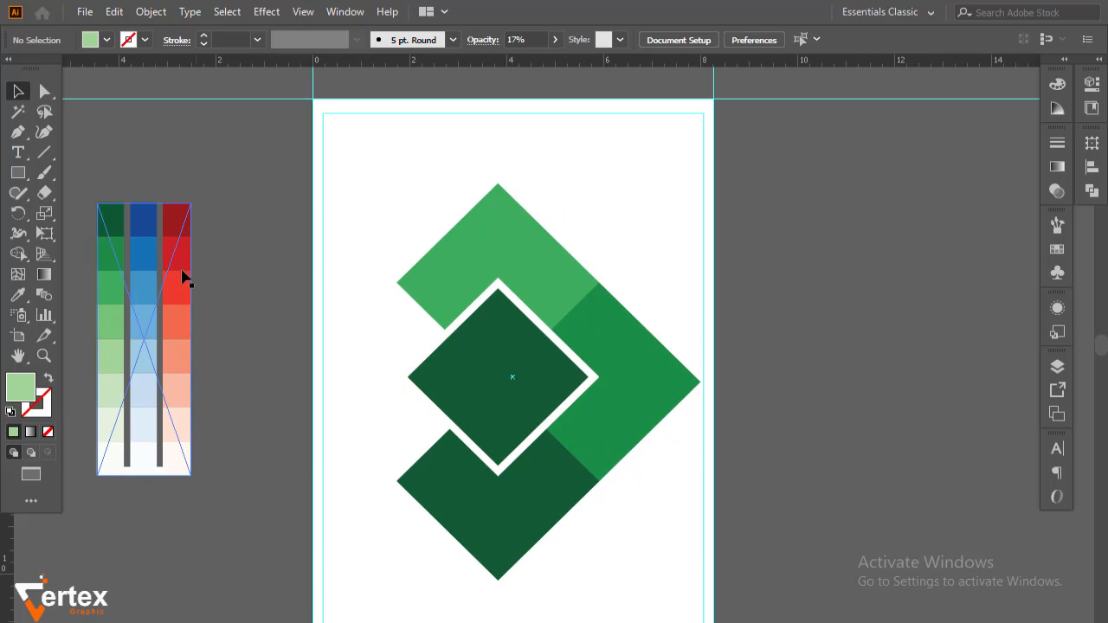
{"action": "left_click", "coordinate": [23, 173]}
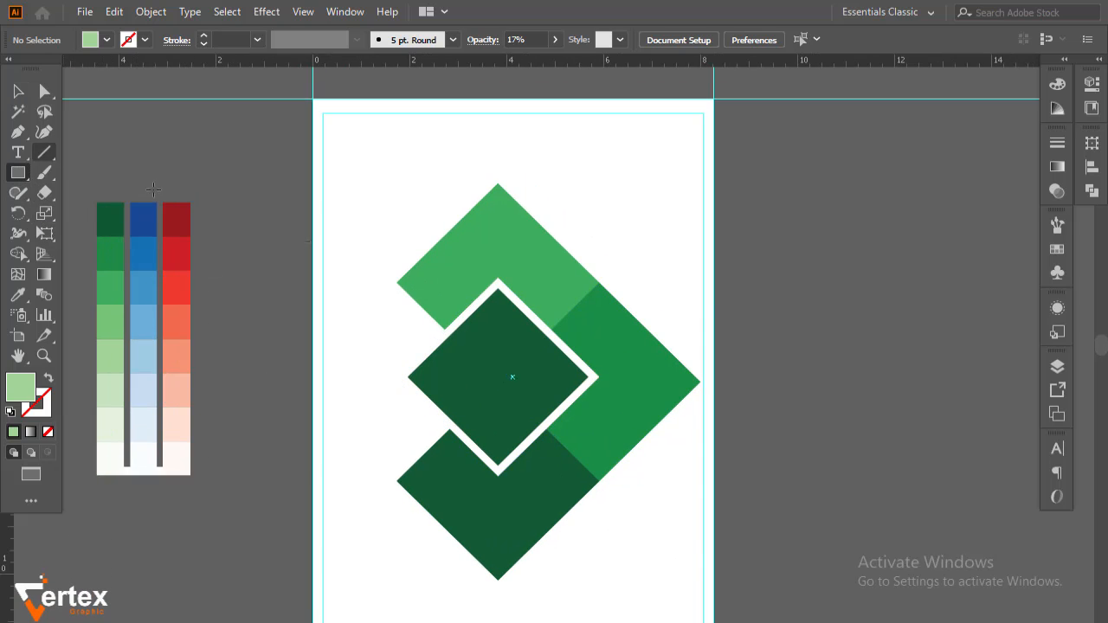
{"action": "mouse_move", "coordinate": [862, 254]}
{"action": "left_mouse_down"}
{"action": "mouse_move", "coordinate": [910, 302]}
{"action": "mouse_move", "coordinate": [885, 283]}
{"action": "mouse_move", "coordinate": [879, 291]}
{"action": "mouse_move", "coordinate": [899, 290]}
{"action": "left_mouse_up"}
{"action": "key", "text": "v"}
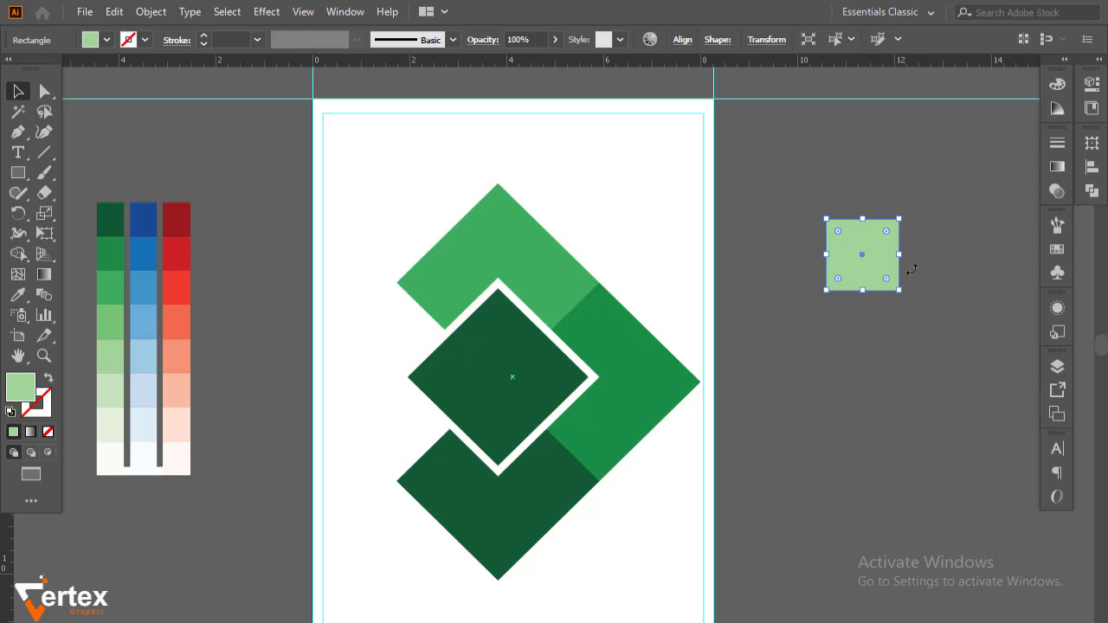
{"action": "left_click_drag", "start_coordinate": [912, 270], "coordinate": [619, 269]}
{"action": "left_click", "coordinate": [801, 321]}
{"action": "left_click", "coordinate": [598, 287]}
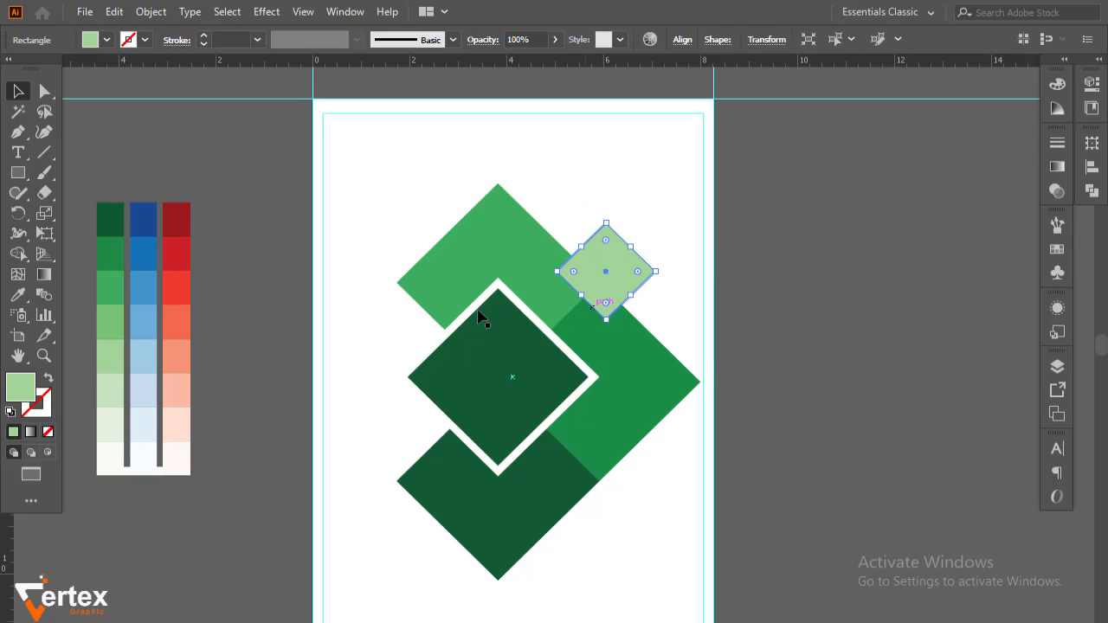
Recolour the small diamond at the chevron's outer junction with dark grey 303030
{"action": "left_click", "coordinate": [106, 39]}
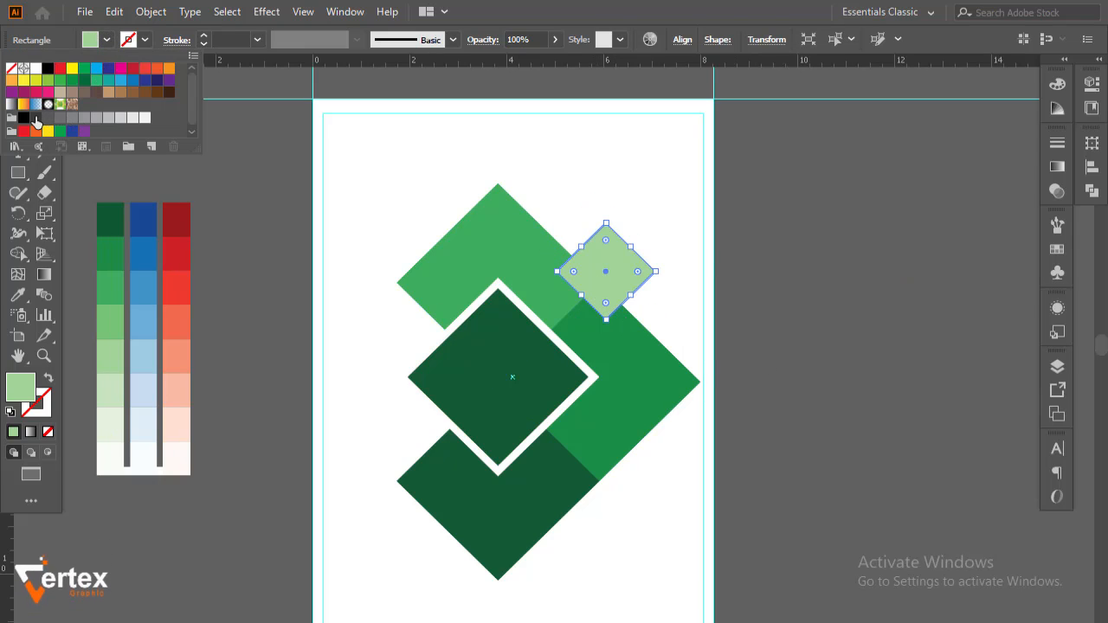
{"action": "left_click", "coordinate": [35, 117]}
{"action": "double_click", "coordinate": [26, 396]}
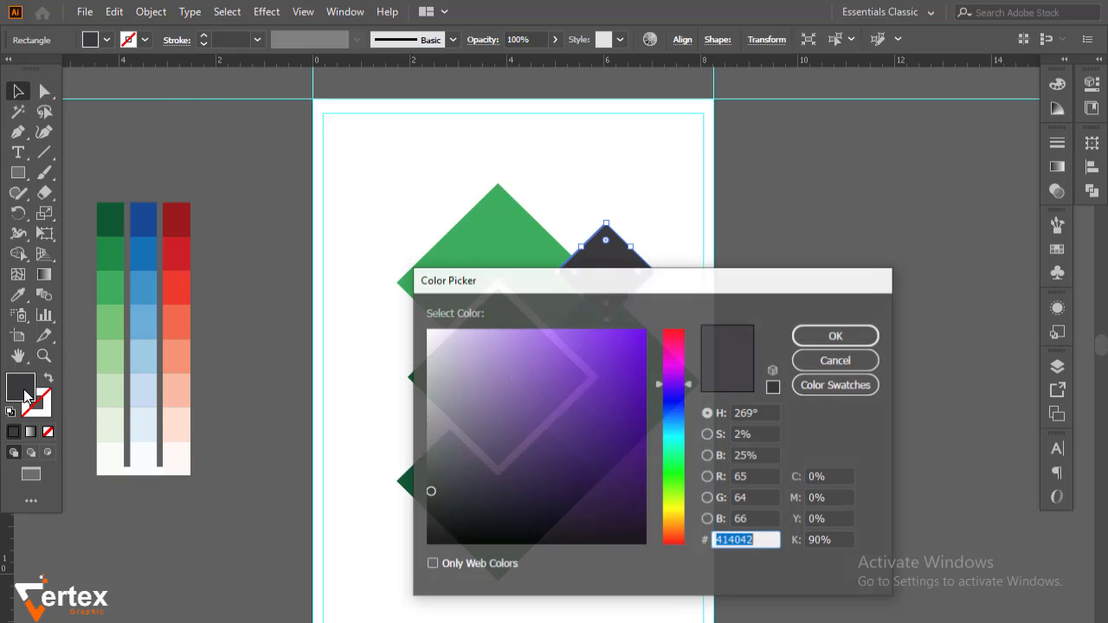
{"action": "left_click", "coordinate": [429, 504]}
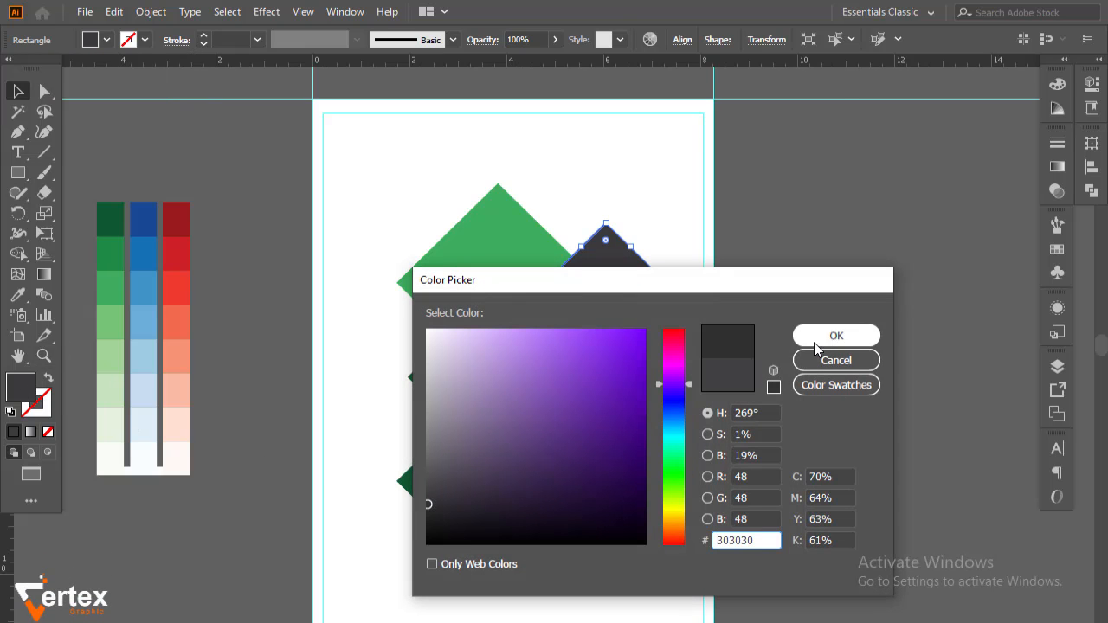
{"action": "left_click", "coordinate": [863, 336]}
{"action": "left_click", "coordinate": [884, 298]}
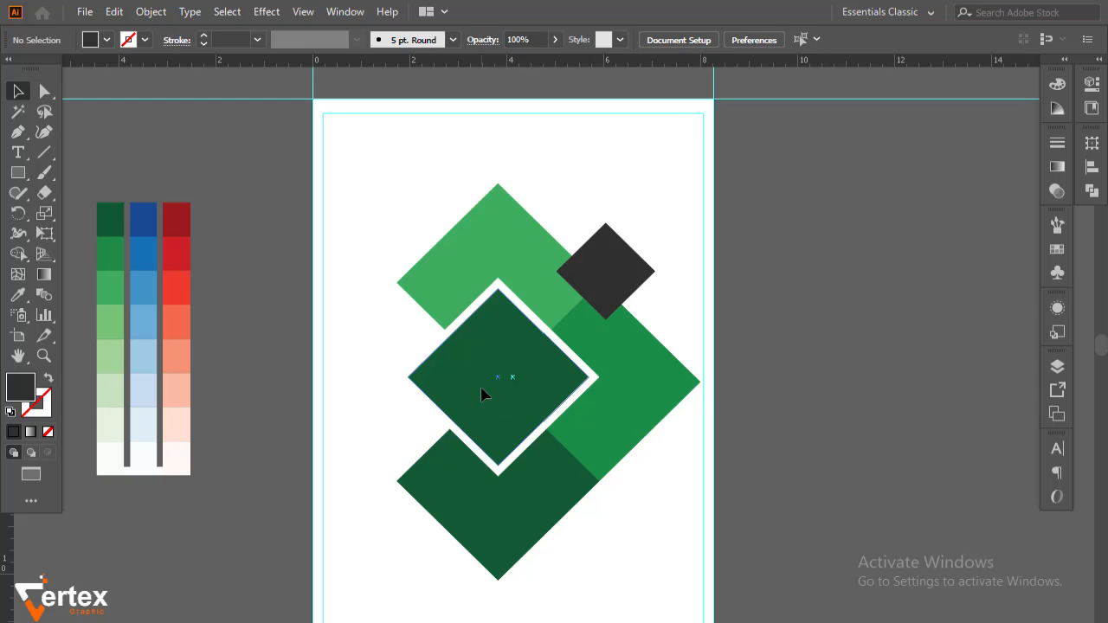
Match the inner central diamond's fill to the small dark grey diamond with the Eyedropper
{"action": "left_click", "coordinate": [554, 390]}
{"action": "left_click", "coordinate": [17, 294]}
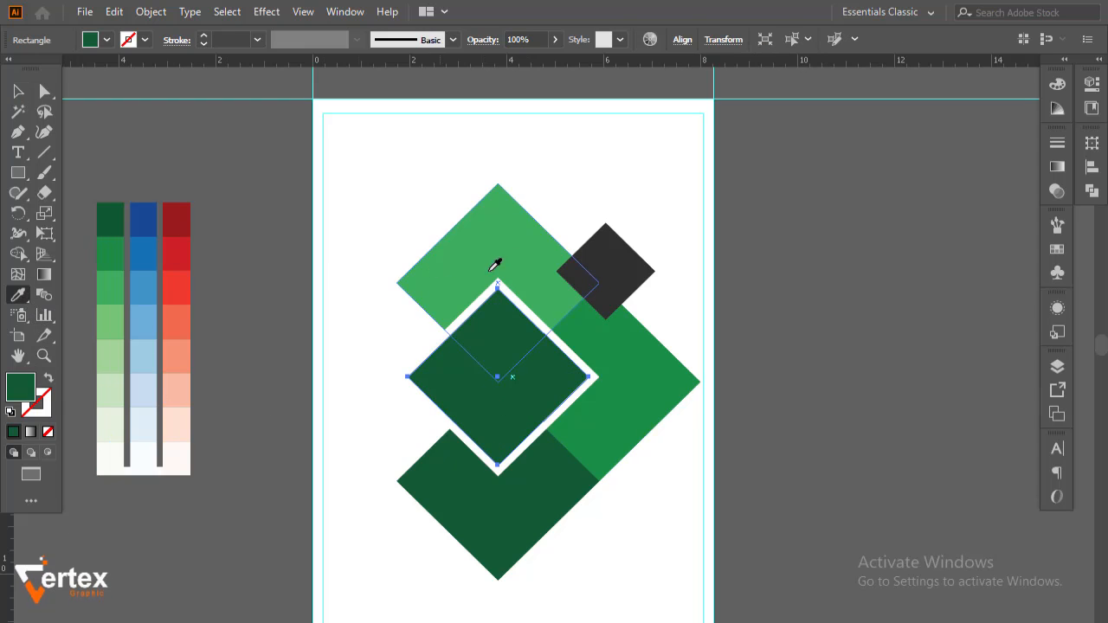
{"action": "left_click", "coordinate": [614, 260]}
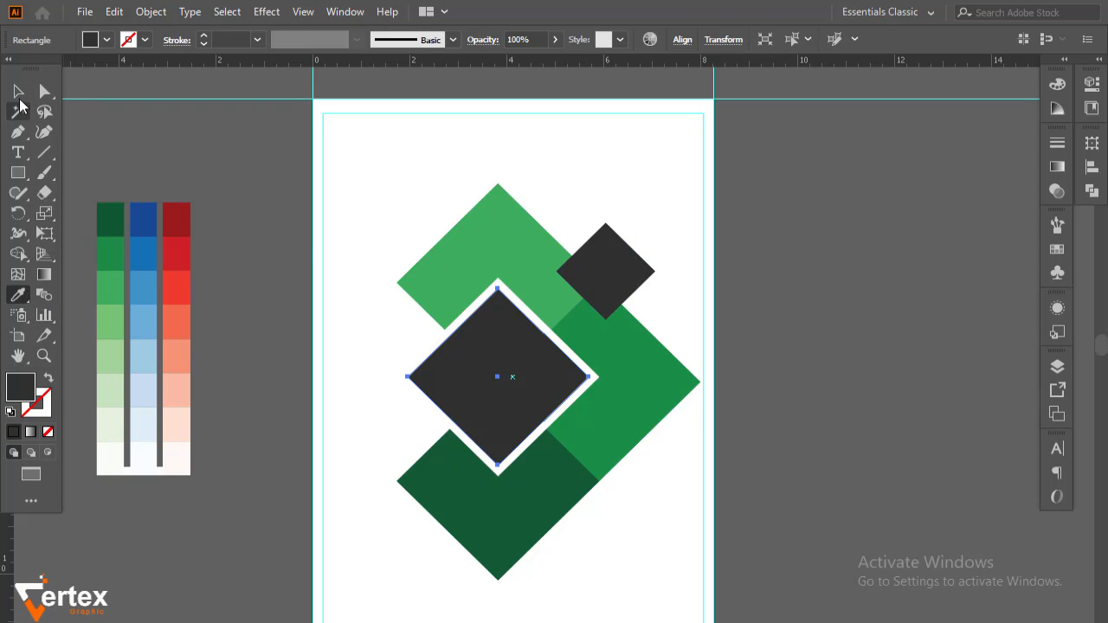
{"action": "left_click", "coordinate": [18, 92]}
{"action": "left_click", "coordinate": [930, 314]}
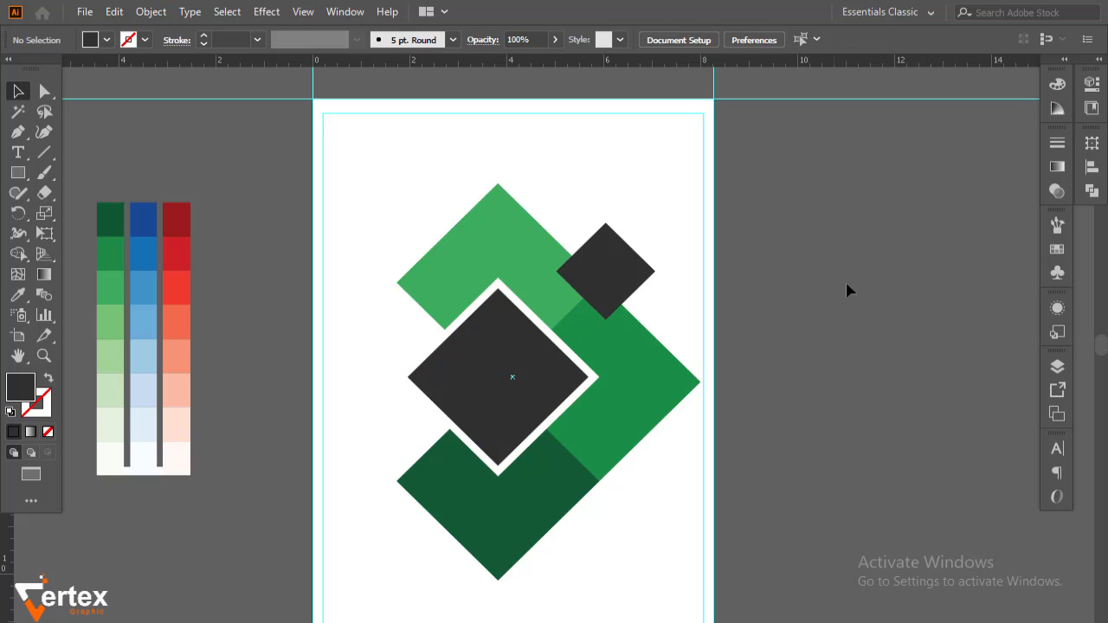
Draw a dark grey horizontal bar from the white diamond's lowest corner up and across to the artboard's right edge
{"action": "mouse_move", "coordinate": [803, 348]}
{"action": "left_mouse_down"}
{"action": "mouse_move", "coordinate": [802, 336]}
{"action": "mouse_move", "coordinate": [807, 358]}
{"action": "mouse_move", "coordinate": [813, 330]}
{"action": "left_mouse_up"}
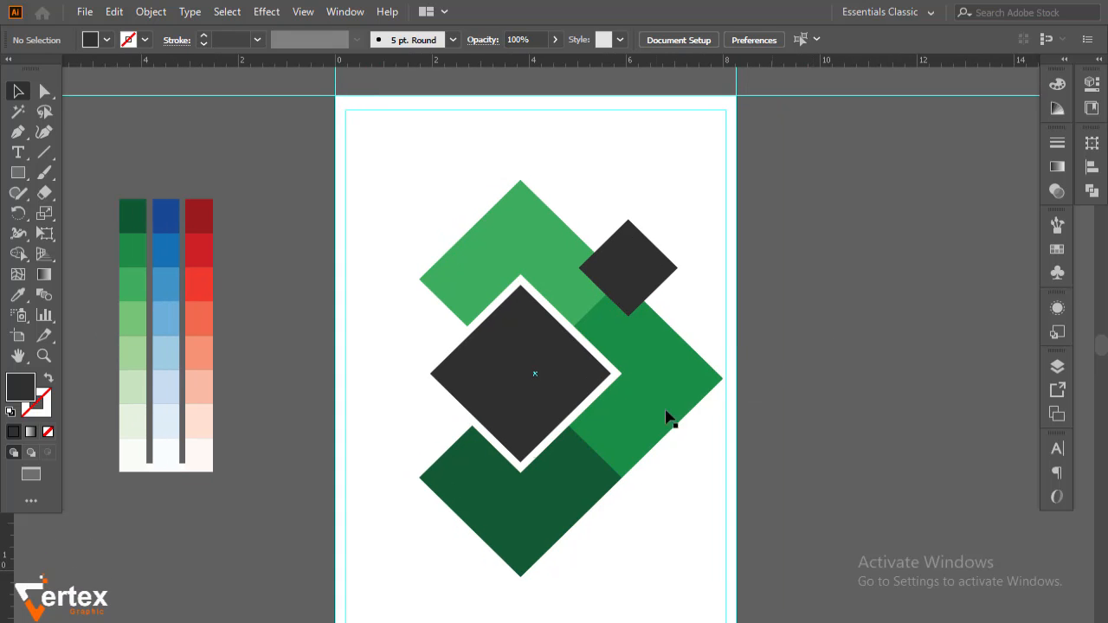
{"action": "left_click", "coordinate": [21, 179]}
{"action": "left_click", "coordinate": [69, 171]}
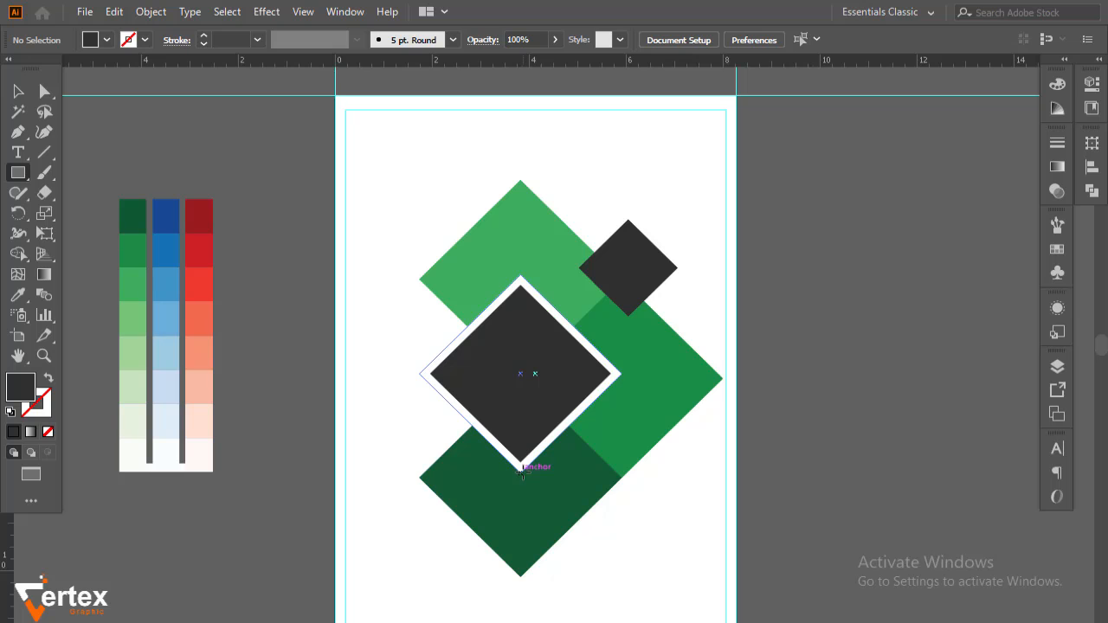
{"action": "left_click_drag", "start_coordinate": [521, 471], "coordinate": [736, 408]}
{"action": "left_click", "coordinate": [19, 92]}
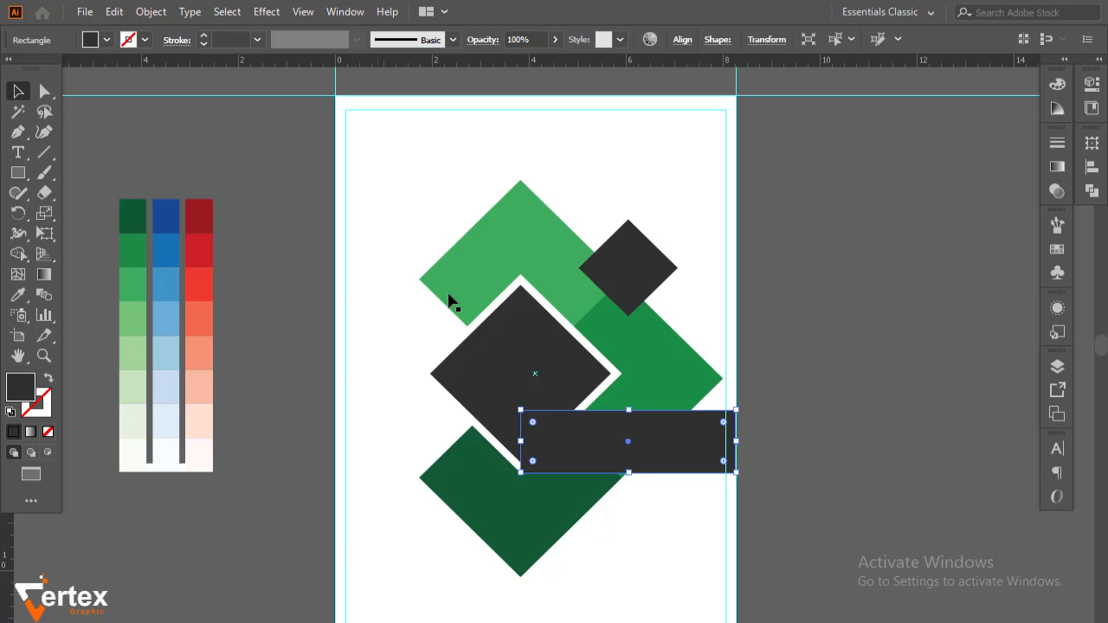
{"action": "left_click", "coordinate": [810, 393]}
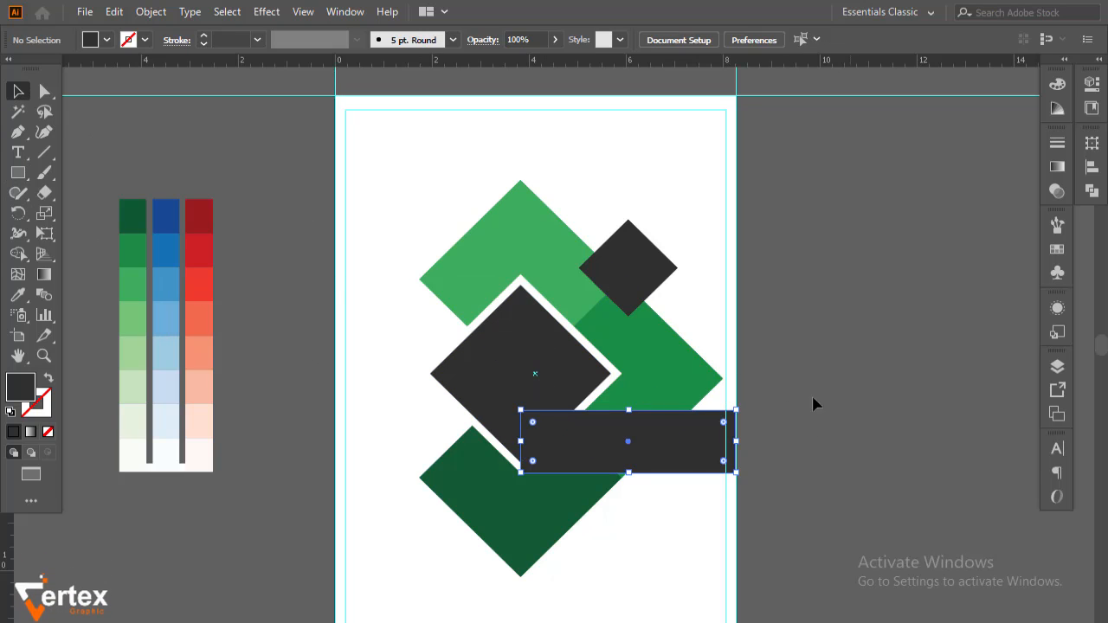
Bring the central dark diamond and its white border diamond in front of the horizontal bar
{"action": "left_click", "coordinate": [547, 390]}
{"action": "right_click", "coordinate": [543, 367]}
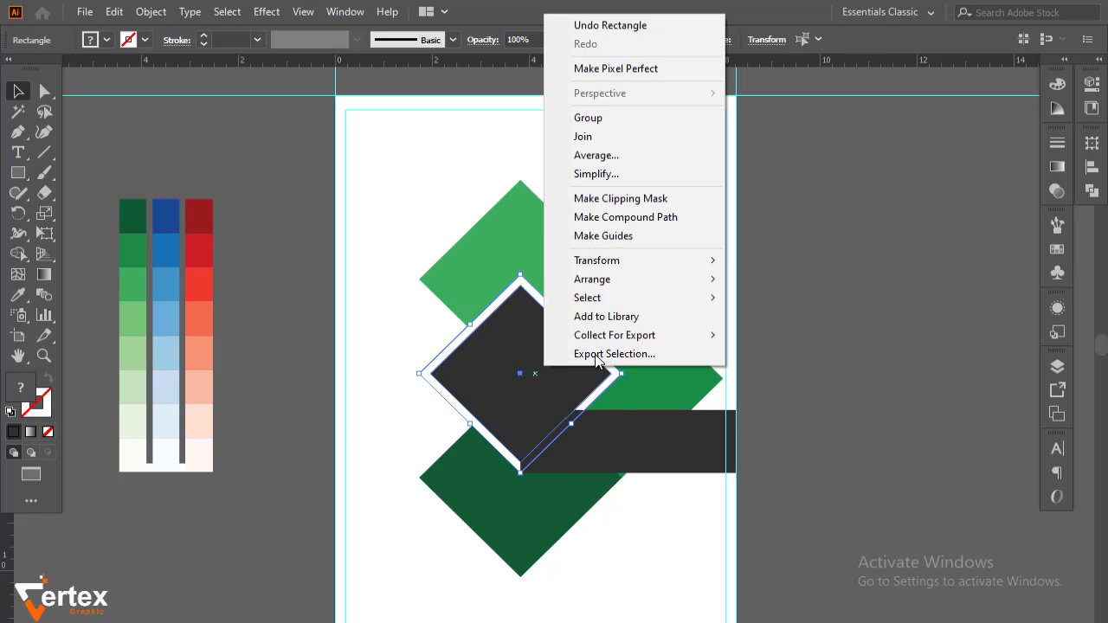
{"action": "mouse_move", "coordinate": [617, 279]}
{"action": "left_click", "coordinate": [759, 281]}
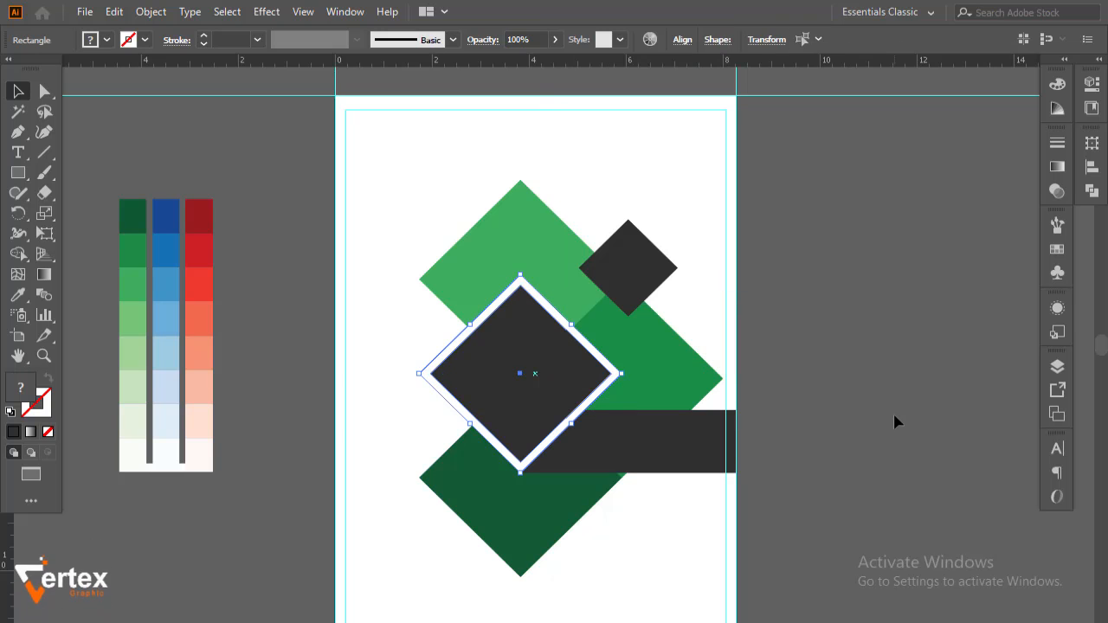
{"action": "left_click", "coordinate": [887, 492]}
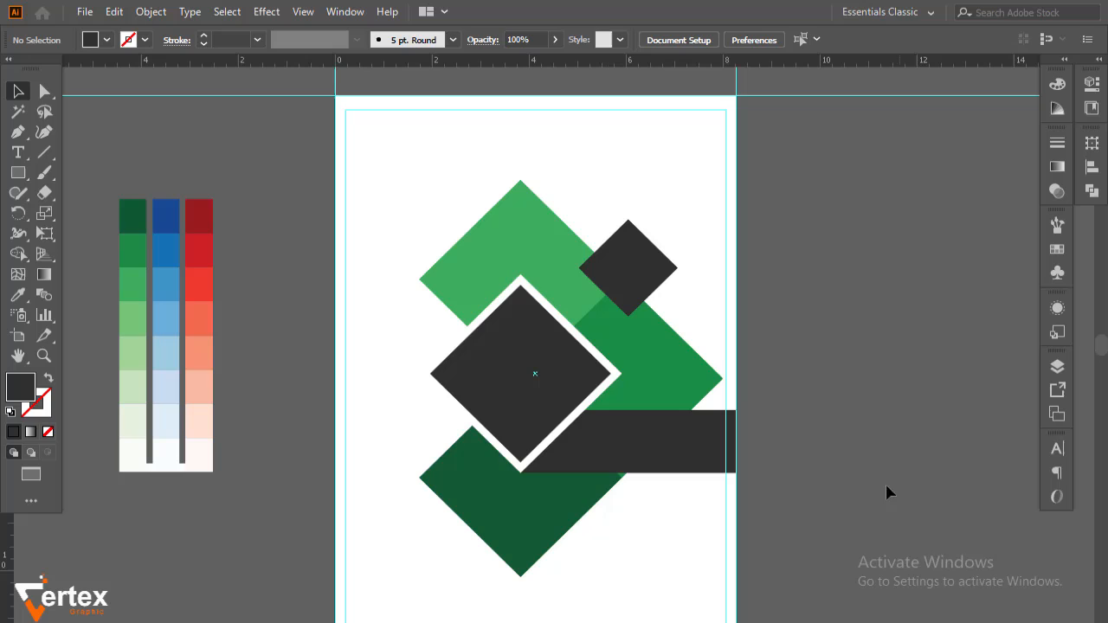
{"action": "left_click", "coordinate": [690, 447]}
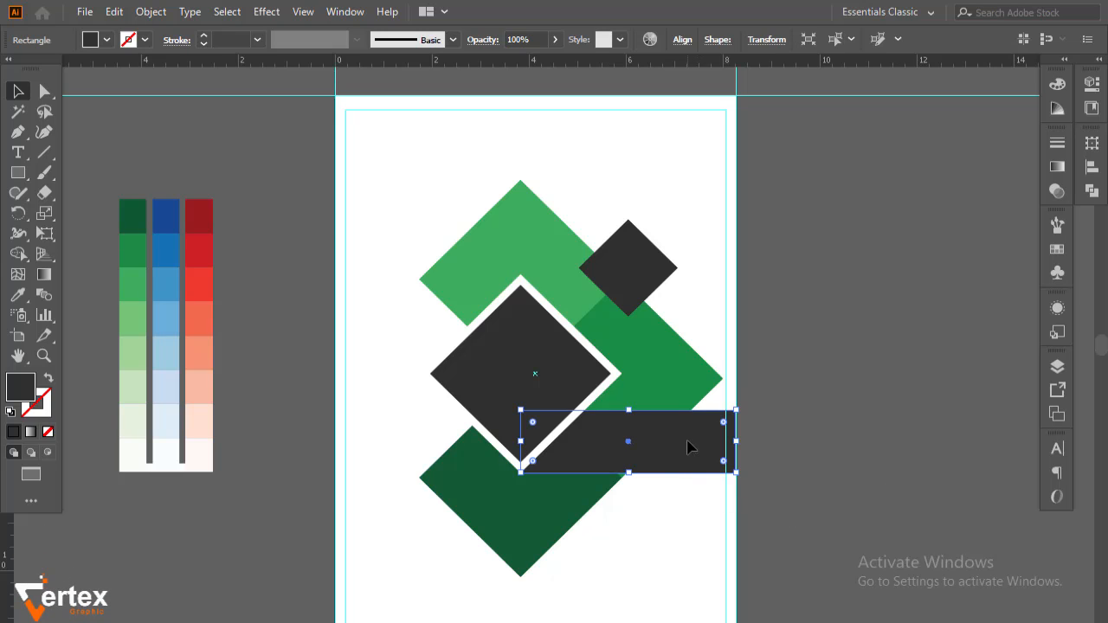
{"action": "left_click", "coordinate": [942, 346]}
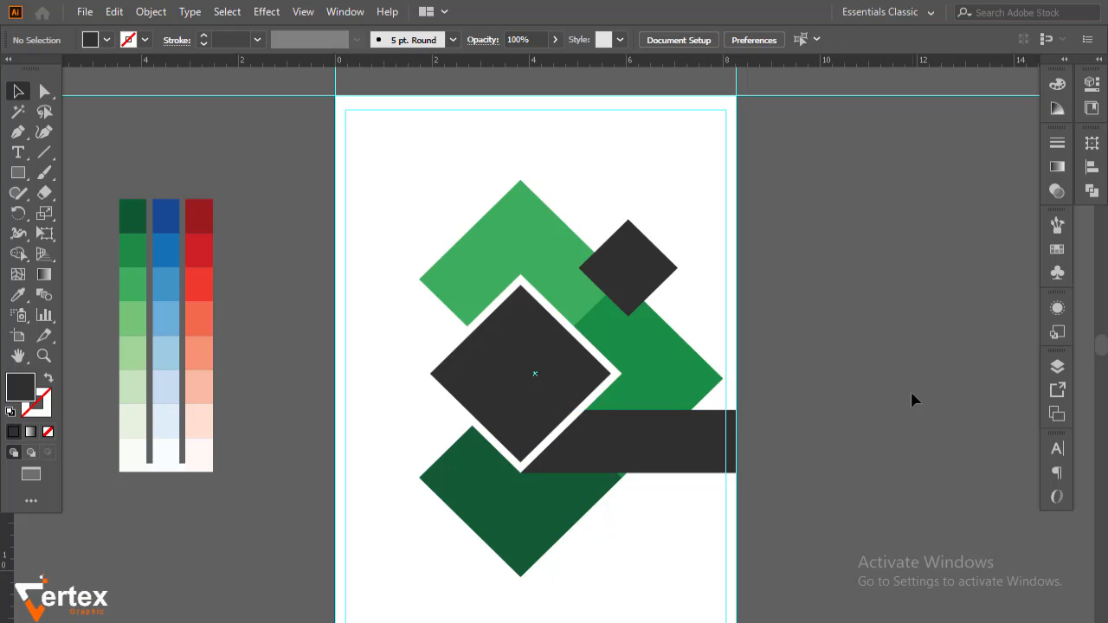
Select all the artwork shapes, enlarge them proportionally about their centre and nudge the whole group slightly left
{"action": "left_click_drag", "start_coordinate": [667, 157], "coordinate": [495, 381]}
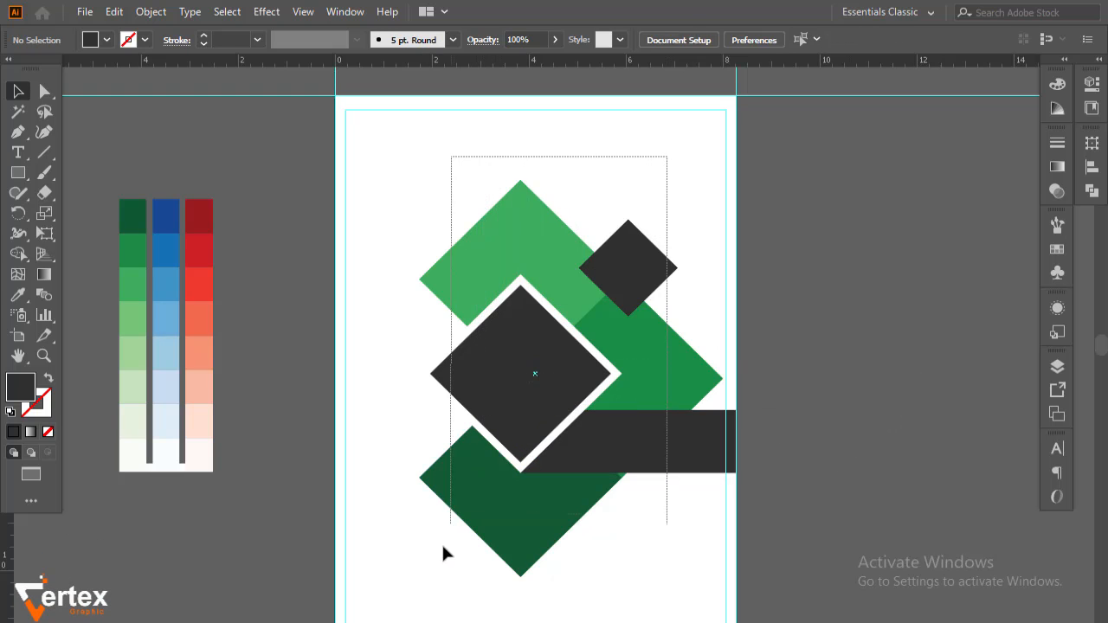
{"action": "left_click_drag", "start_coordinate": [442, 554], "coordinate": [426, 571]}
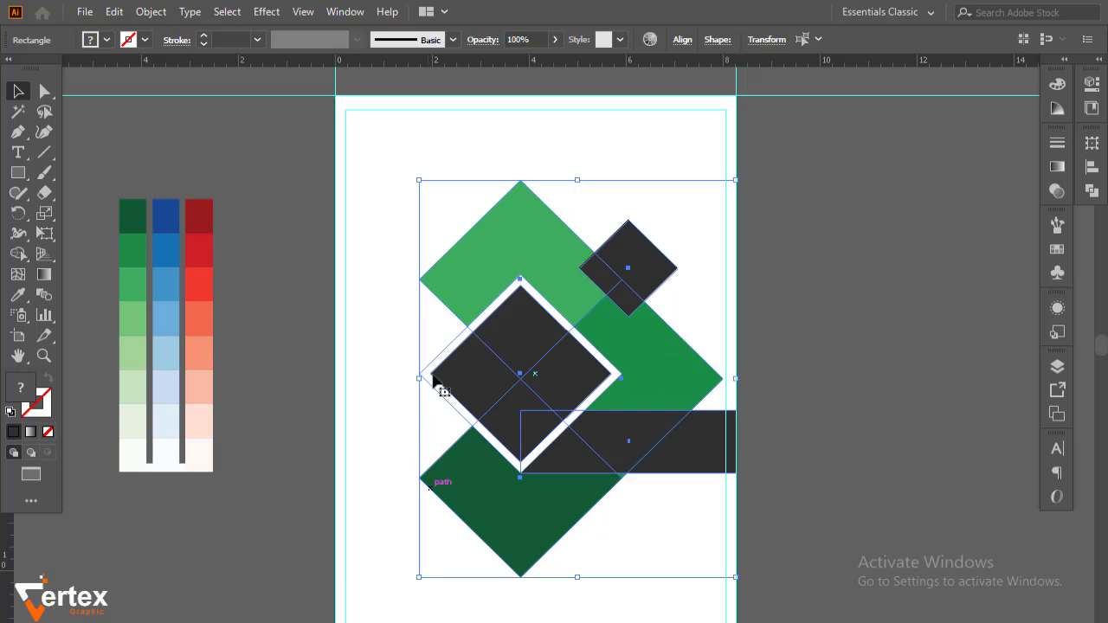
{"action": "left_click_drag", "start_coordinate": [418, 180], "coordinate": [386, 164]}
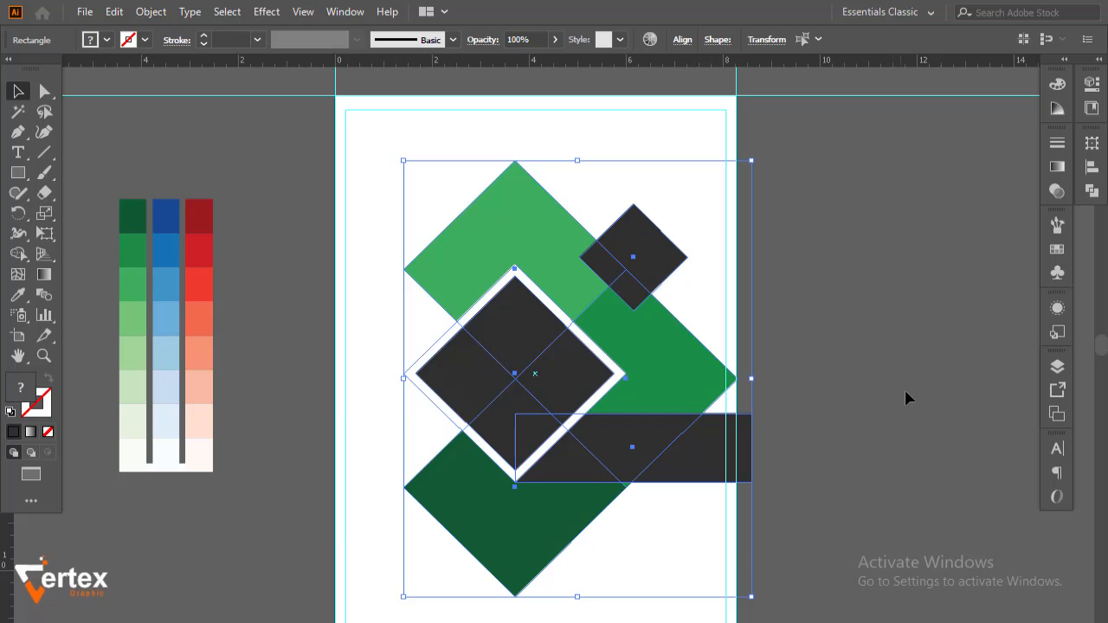
{"action": "key", "text": "shift+Left"}
{"action": "key", "text": "shift+Left"}
{"action": "key", "text": "shift+Left"}
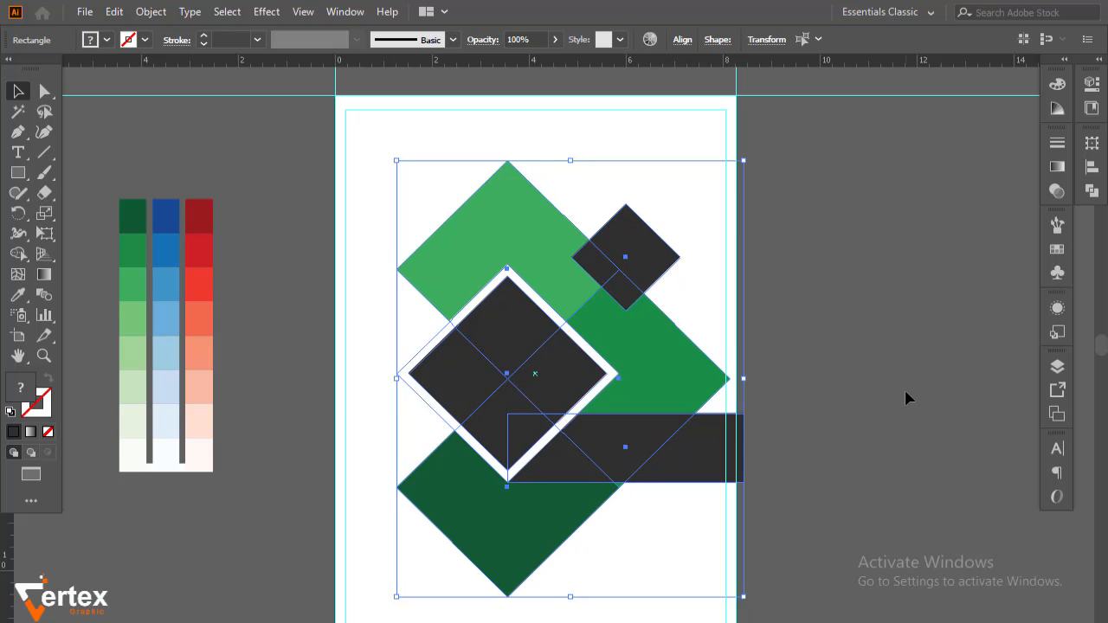
Nudge the selected artwork left so the bar ends at the artboard's right edge and deselect it
{"action": "key", "text": "shift+Right"}
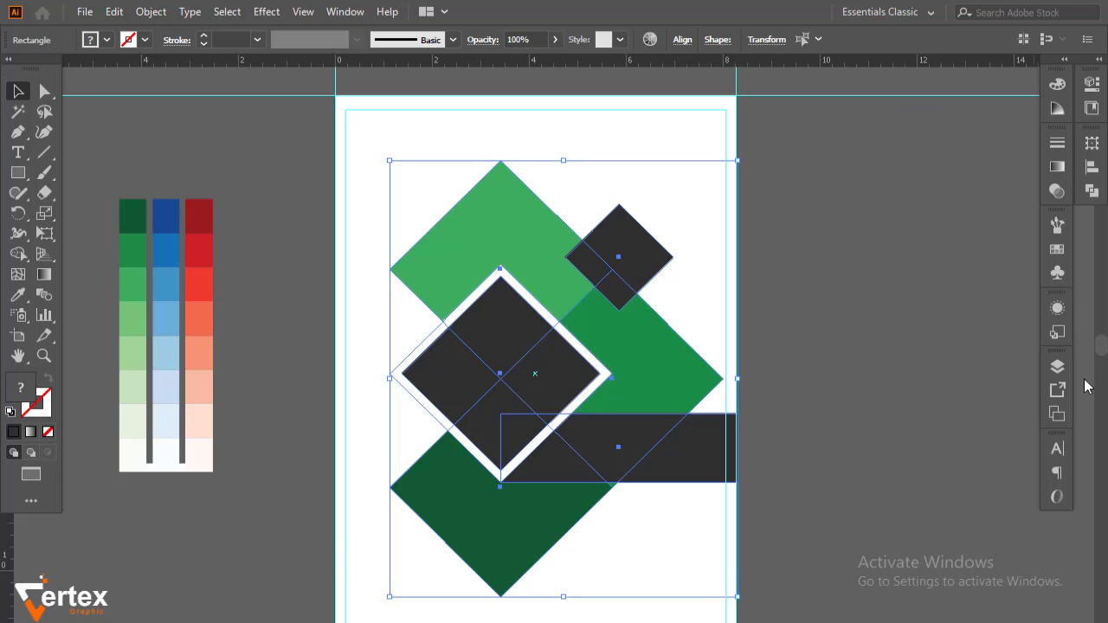
{"action": "left_click", "coordinate": [859, 320]}
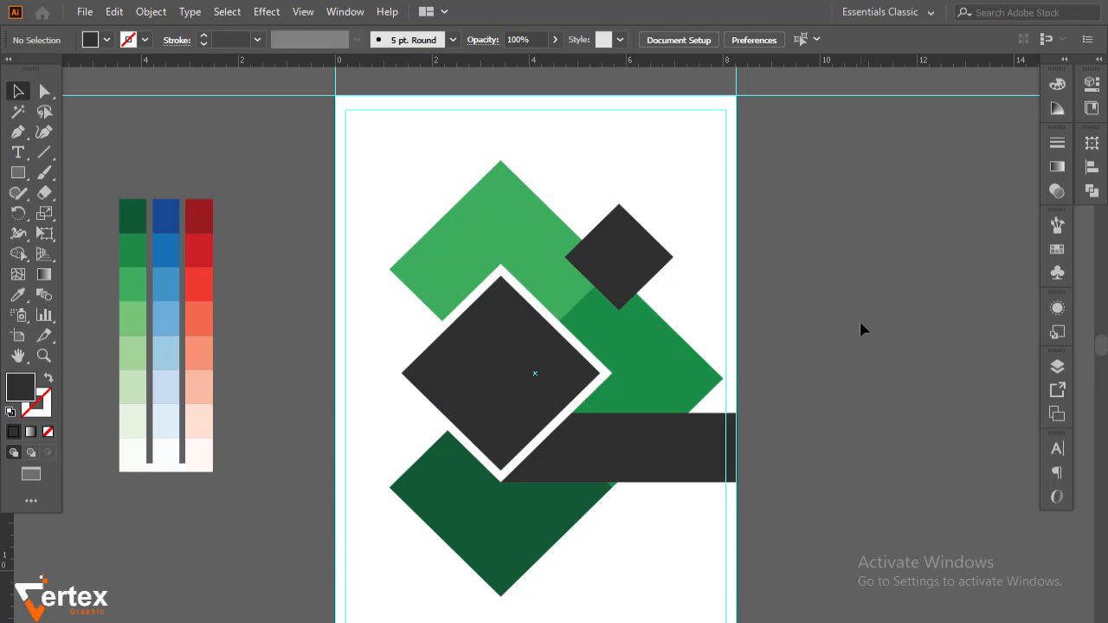
Make the dark grey horizontal bar slightly taller by raising its upper edge, keeping its lower edge in place
{"action": "left_click", "coordinate": [723, 487], "text": "ctrl+alt"}
{"action": "left_click_drag", "start_coordinate": [722, 479], "coordinate": [725, 447]}
{"action": "left_click", "coordinate": [505, 241], "text": "ctrl"}
{"action": "left_click_drag", "start_coordinate": [606, 270], "coordinate": [660, 300]}
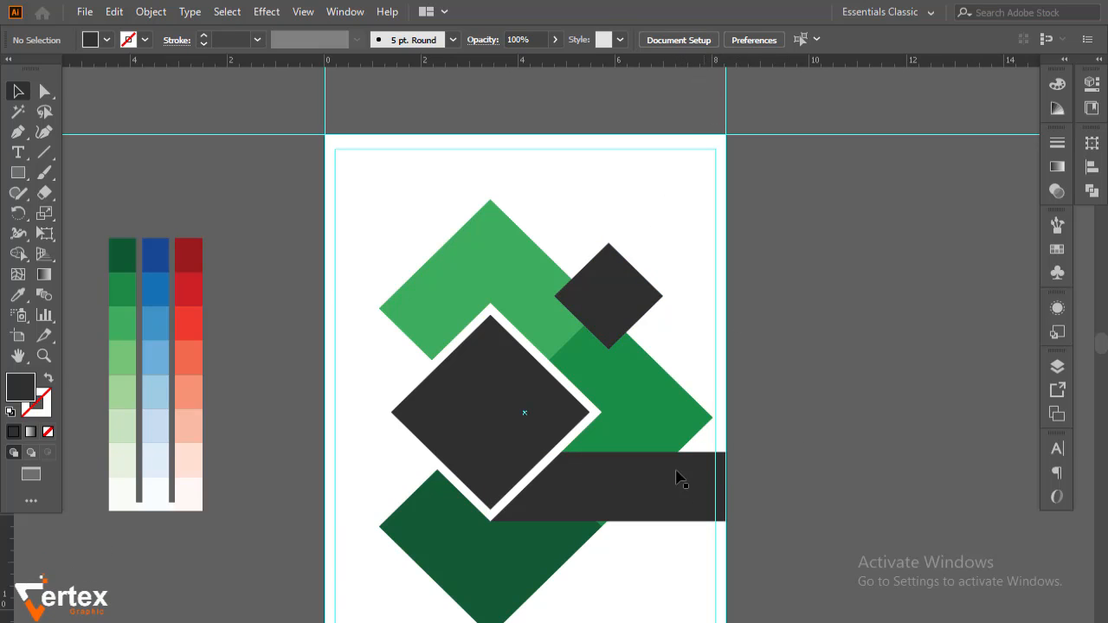
{"action": "left_click", "coordinate": [701, 501]}
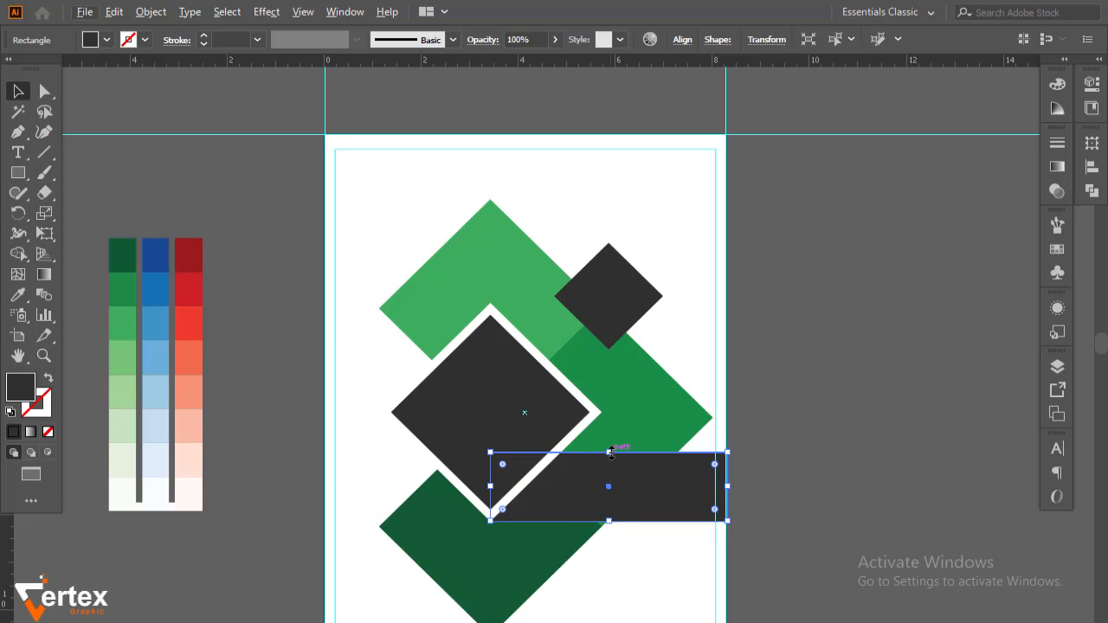
{"action": "left_click_drag", "start_coordinate": [611, 451], "coordinate": [610, 440]}
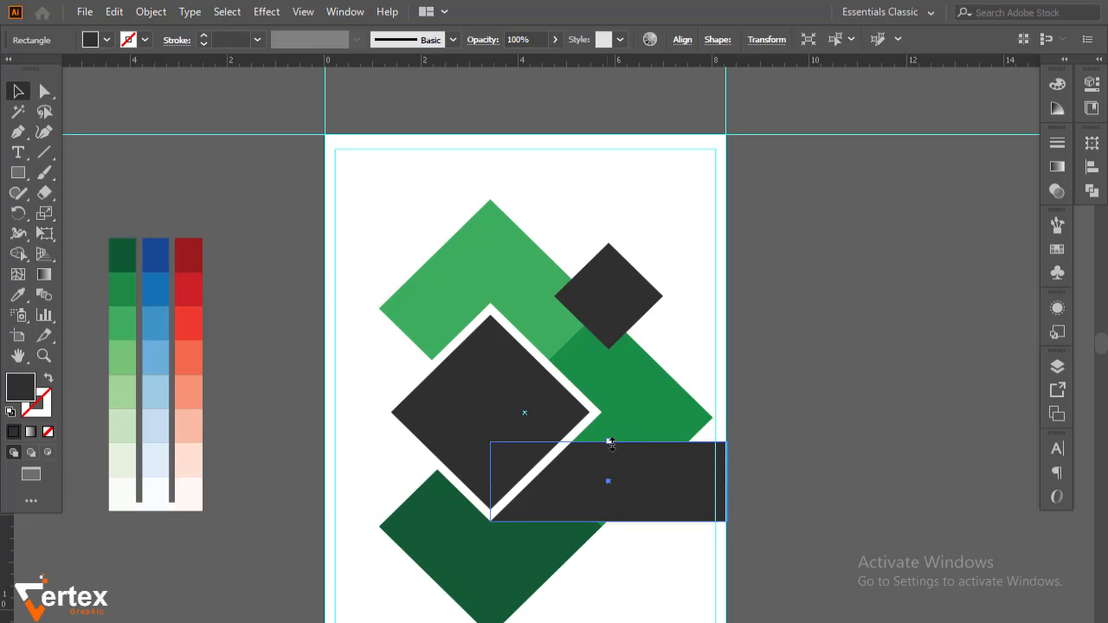
{"action": "left_click_drag", "start_coordinate": [610, 444], "coordinate": [610, 444]}
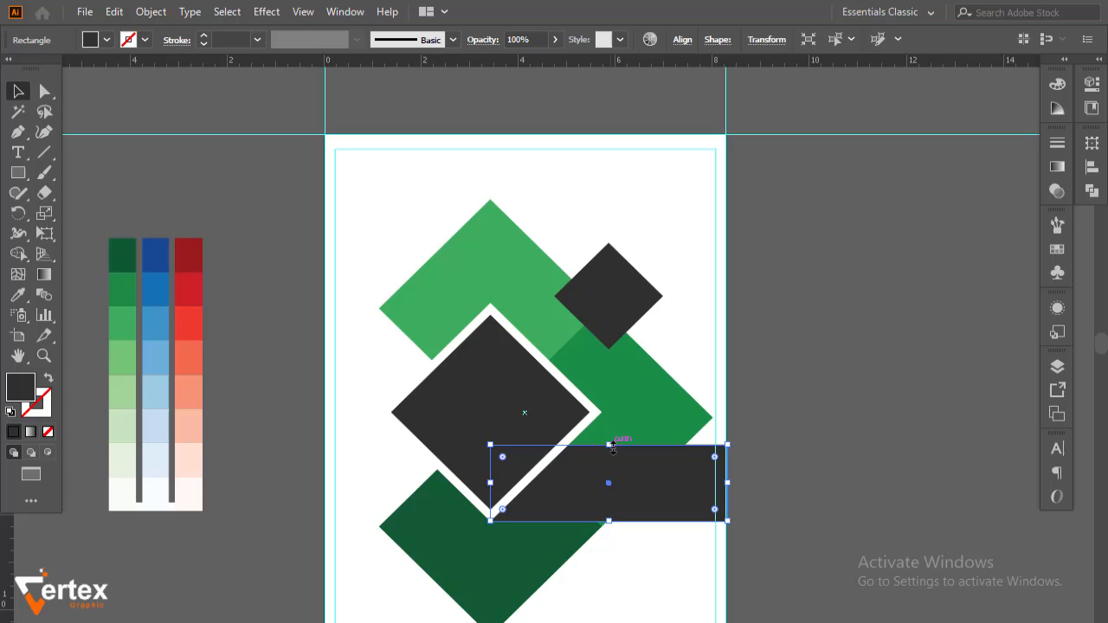
{"action": "left_click", "coordinate": [849, 396]}
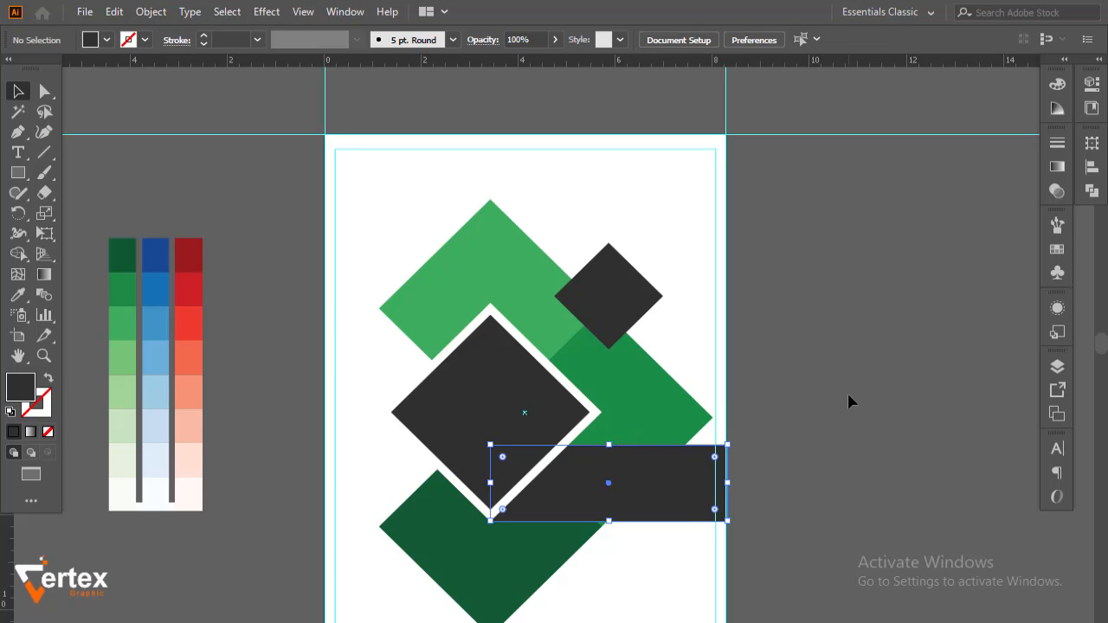
Select all the artwork shapes, shift them together slightly left on the artboard and deselect them
{"action": "left_click_drag", "start_coordinate": [662, 192], "coordinate": [363, 622]}
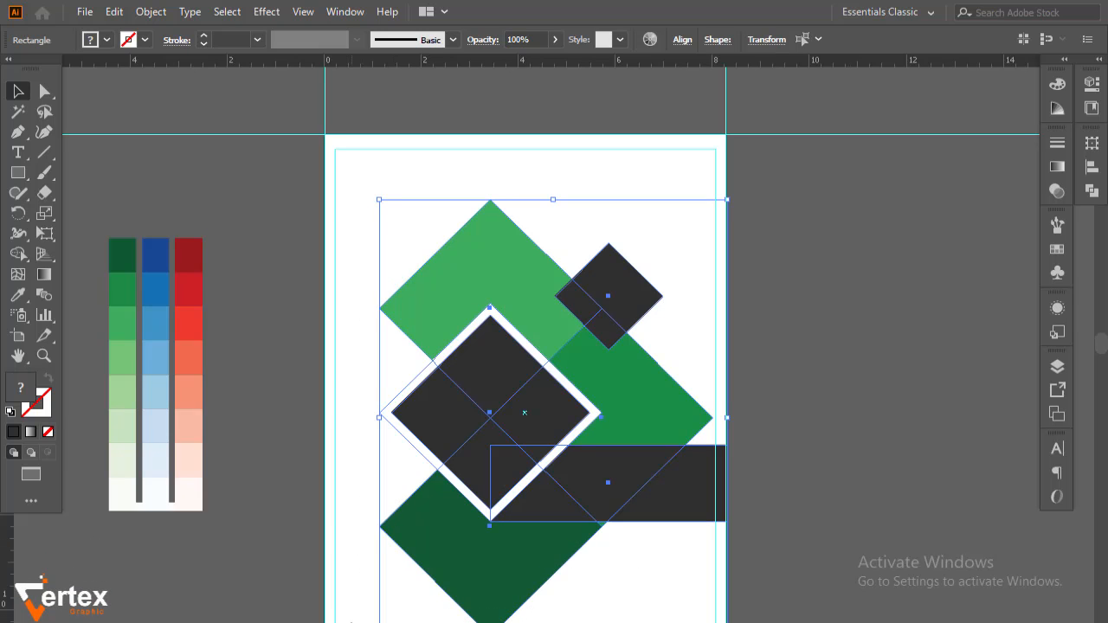
{"action": "key", "text": "shift+Left"}
{"action": "key", "text": "shift+Left"}
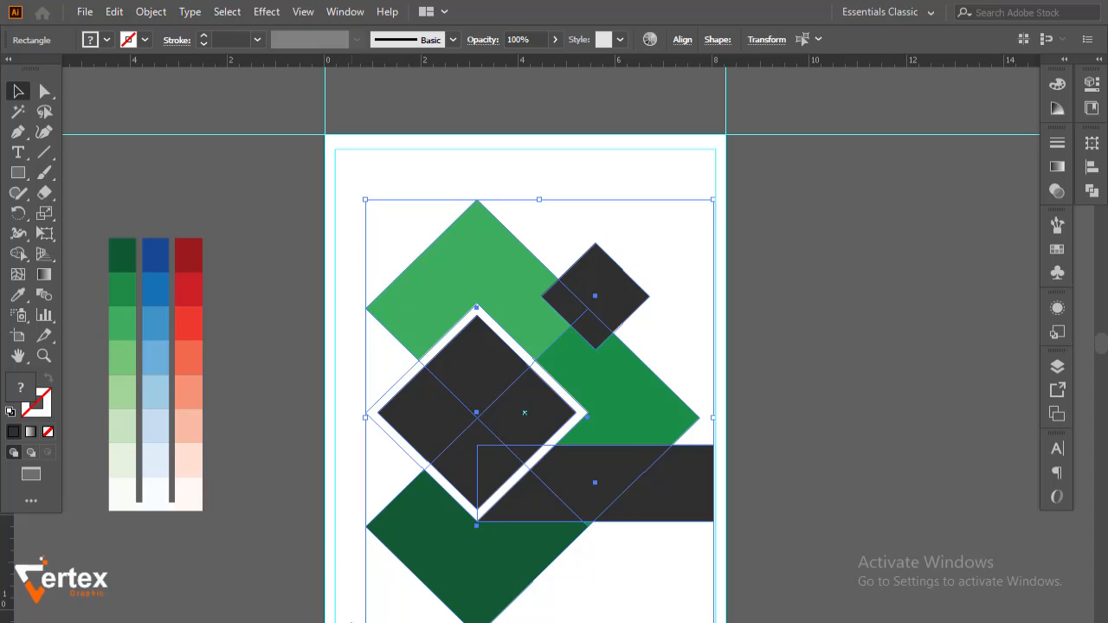
{"action": "left_click", "coordinate": [787, 393]}
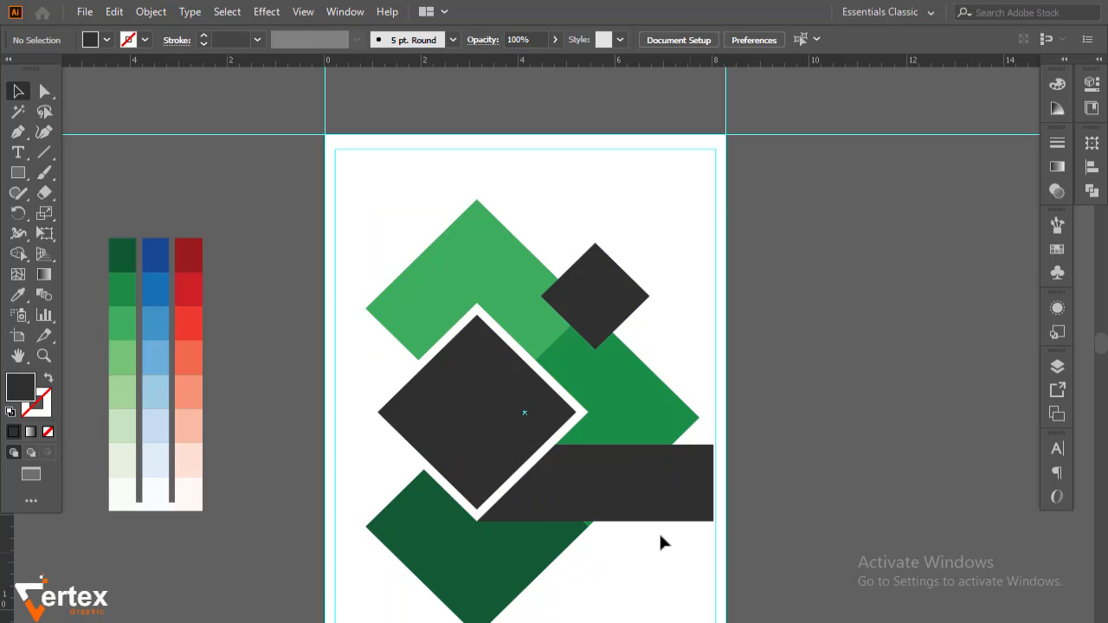
Extend the horizontal bar's right end back out to the artboard's right edge
{"action": "left_click", "coordinate": [671, 500]}
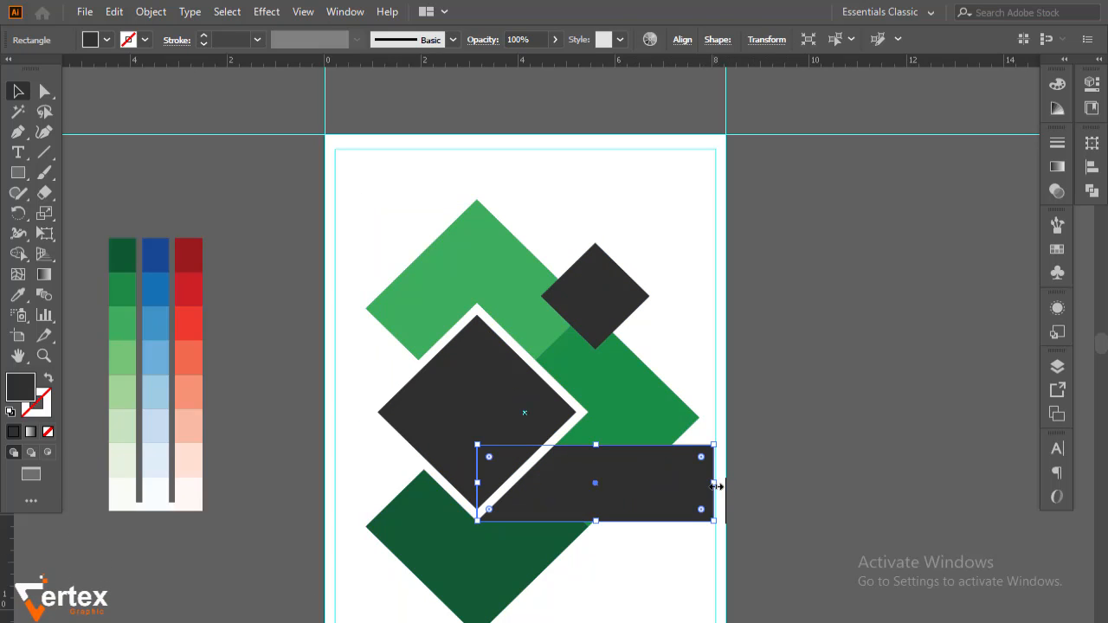
{"action": "left_click_drag", "start_coordinate": [718, 487], "coordinate": [727, 488]}
{"action": "left_click", "coordinate": [817, 437]}
Examine the bar's lower edge where the green diamonds overlap beneath it, and check the overall layout
{"action": "left_click_drag", "start_coordinate": [595, 552], "coordinate": [592, 462]}
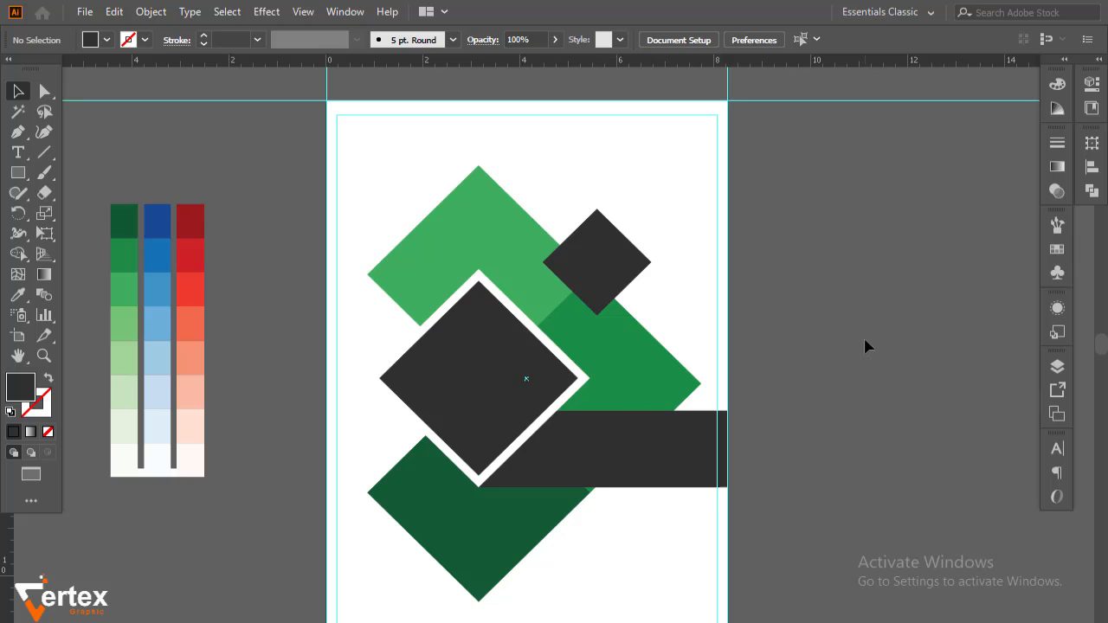
{"action": "left_click_drag", "start_coordinate": [664, 325], "coordinate": [701, 392]}
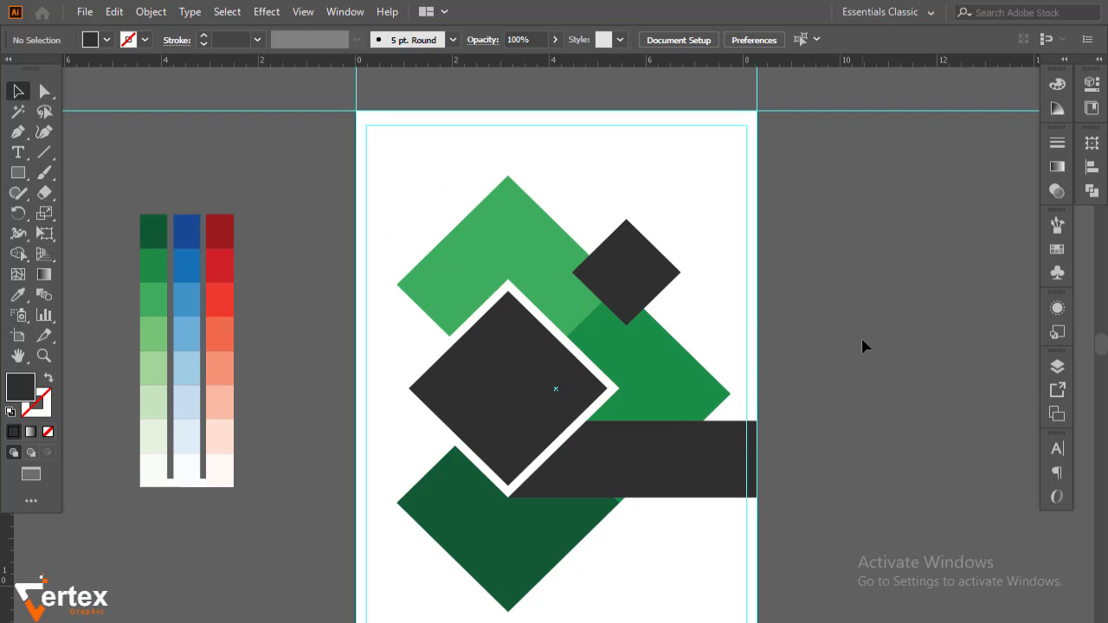
{"action": "left_click_drag", "start_coordinate": [685, 541], "coordinate": [582, 485]}
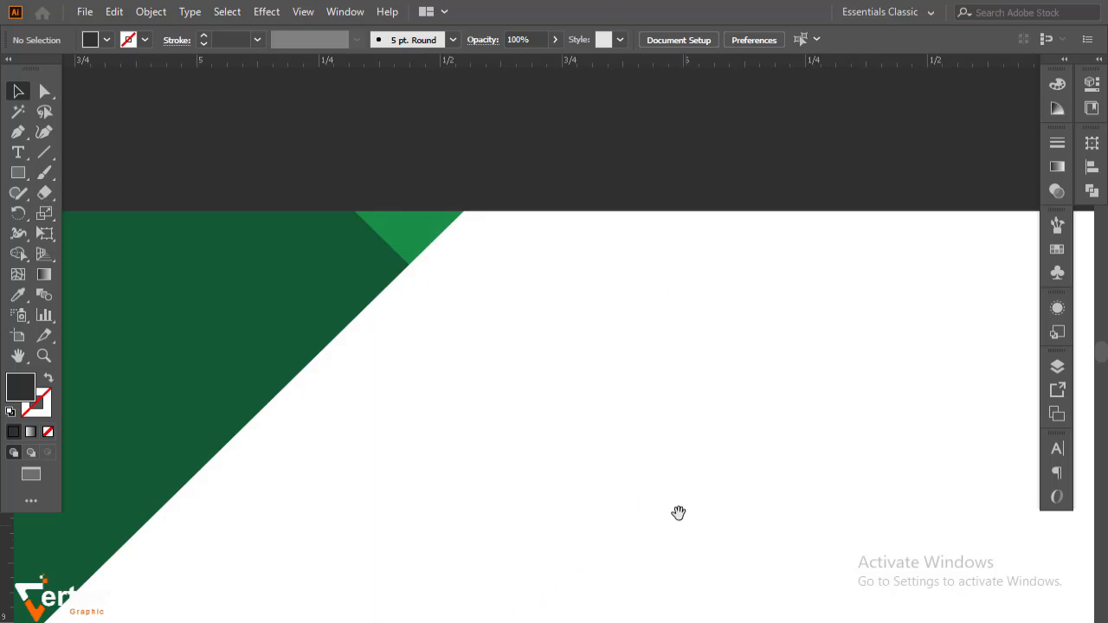
{"action": "left_click", "coordinate": [473, 297], "text": "alt"}
{"action": "left_click", "coordinate": [493, 307], "text": "alt"}
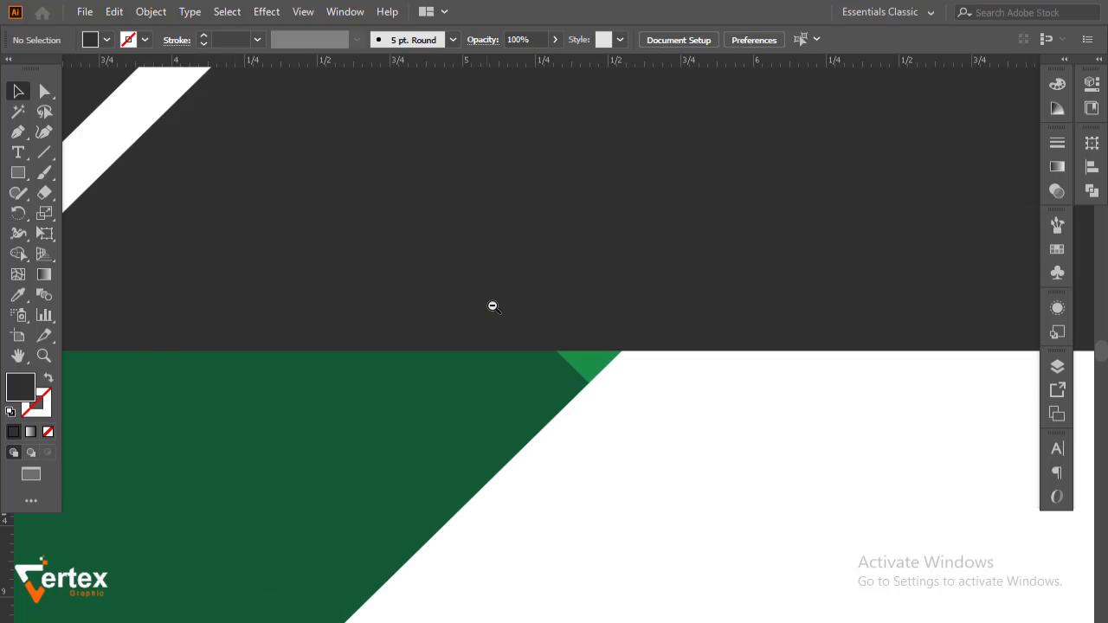
{"action": "left_click", "coordinate": [494, 307], "text": "alt"}
{"action": "left_click", "coordinate": [495, 307], "text": "alt"}
{"action": "left_click", "coordinate": [494, 307], "text": "alt"}
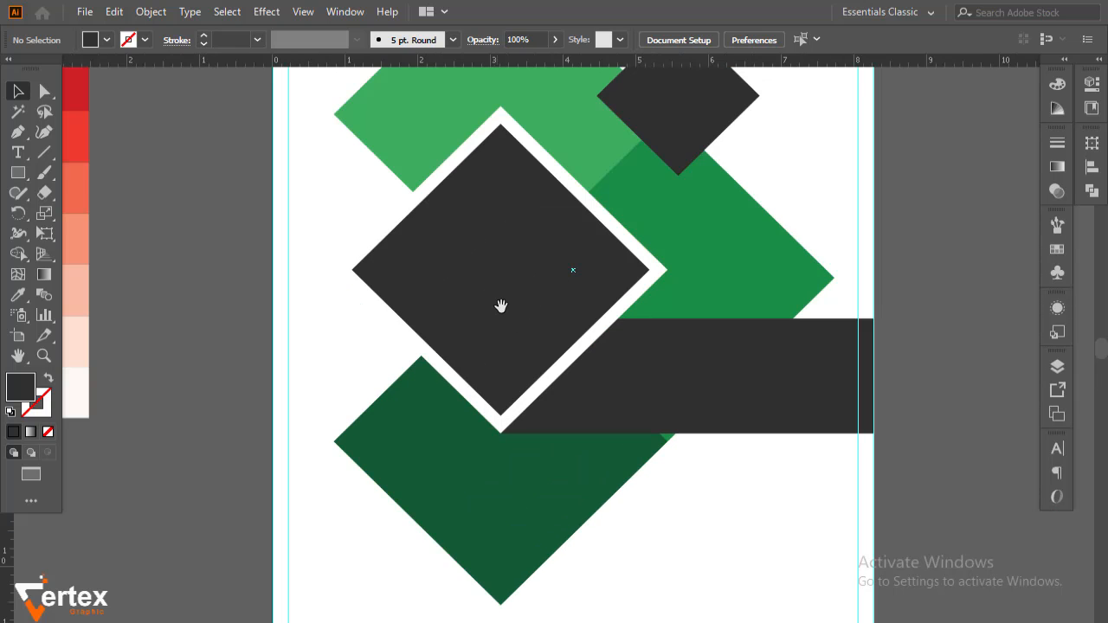
{"action": "left_click_drag", "start_coordinate": [571, 290], "coordinate": [519, 291]}
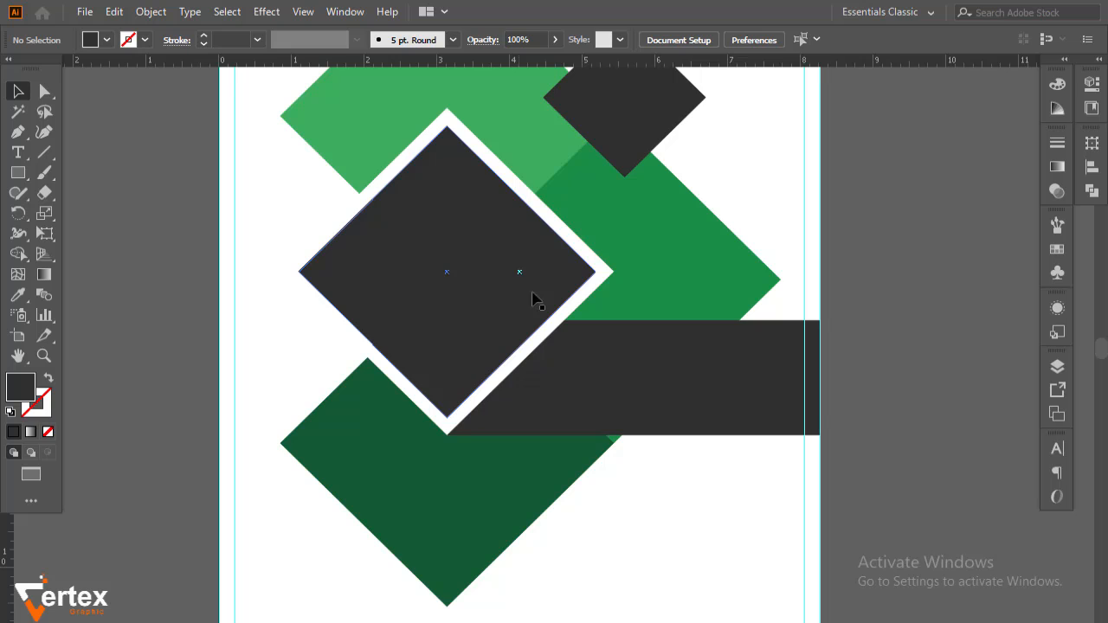
{"action": "left_click", "coordinate": [703, 390]}
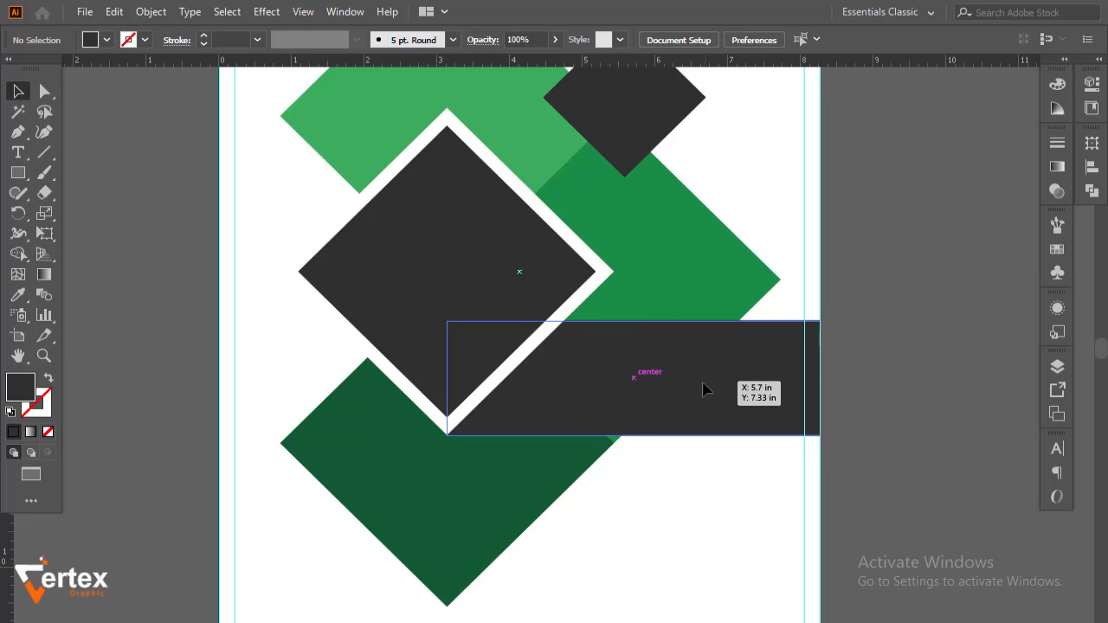
{"action": "left_click", "coordinate": [988, 367]}
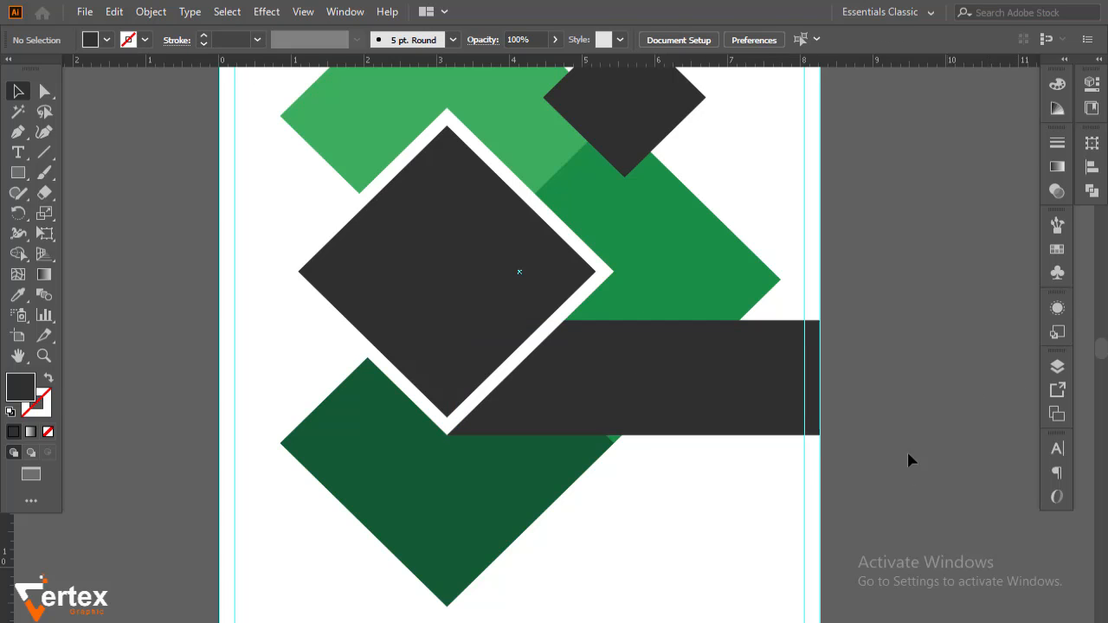
{"action": "left_click", "coordinate": [711, 403]}
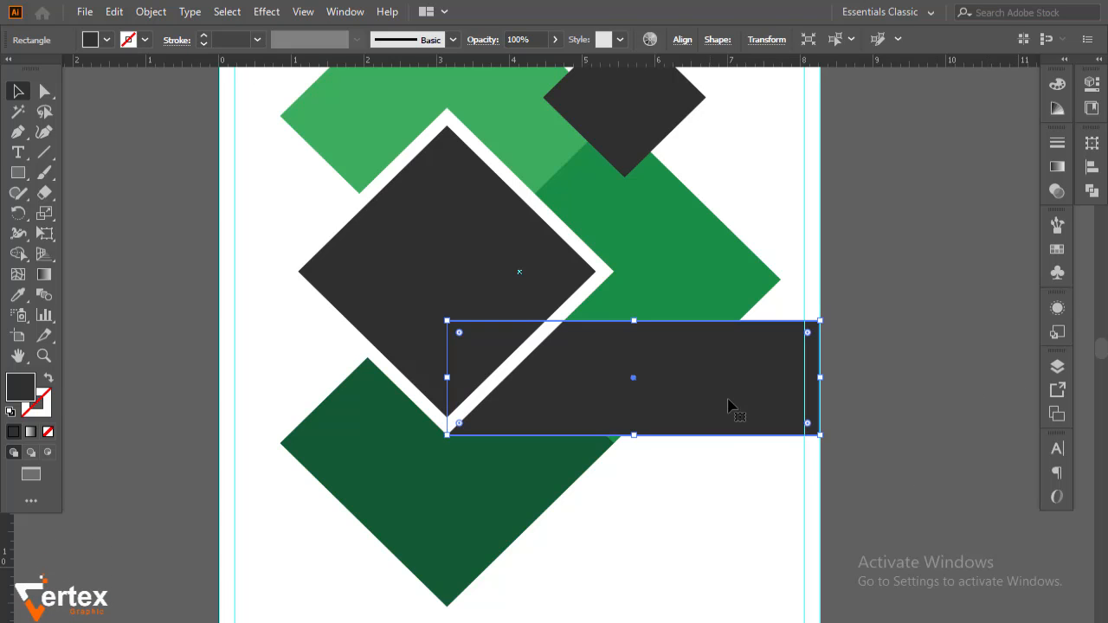
{"action": "left_click", "coordinate": [879, 317]}
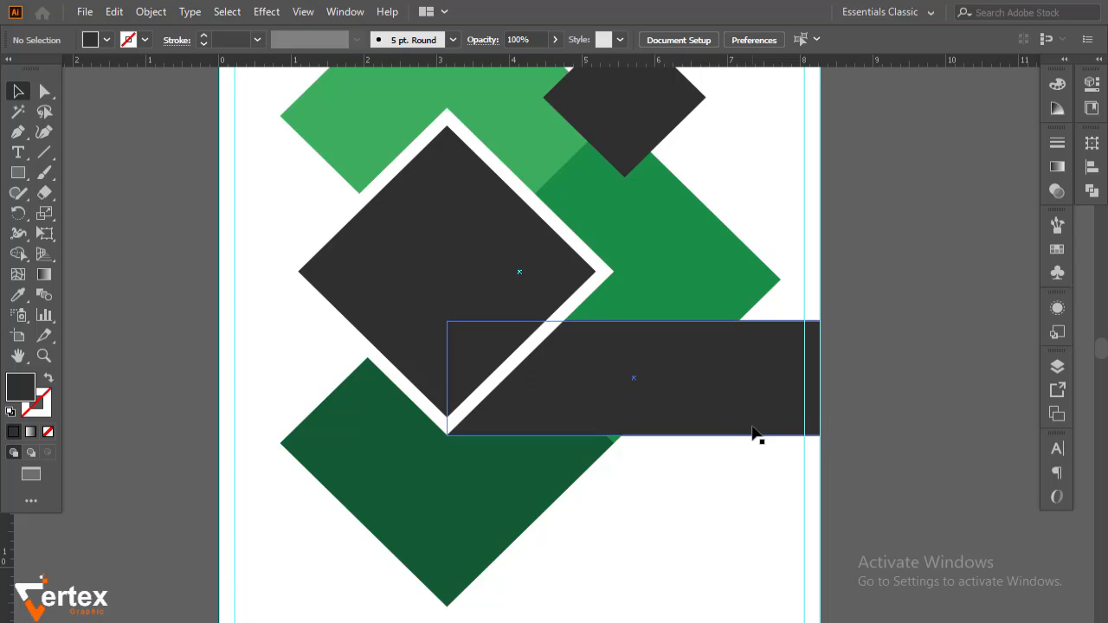
{"action": "left_click", "coordinate": [660, 412], "text": "ctrl+alt"}
{"action": "left_click", "coordinate": [660, 412], "text": "ctrl+alt"}
{"action": "left_click_drag", "start_coordinate": [594, 299], "coordinate": [767, 453]}
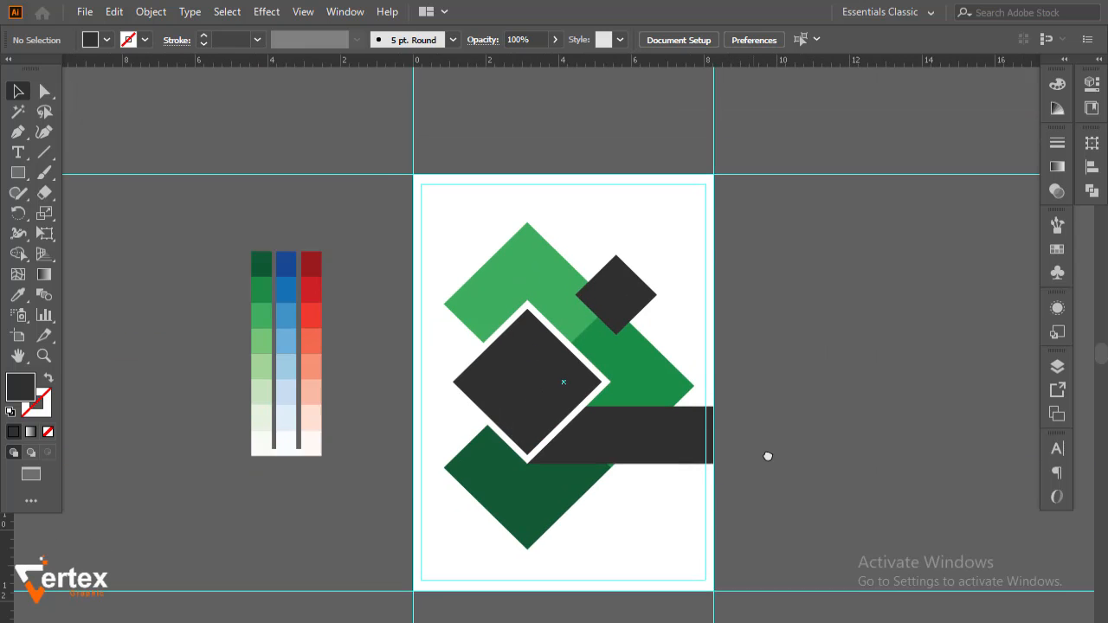
{"action": "left_click", "coordinate": [614, 395], "text": "ctrl"}
{"action": "left_click_drag", "start_coordinate": [656, 414], "coordinate": [780, 464]}
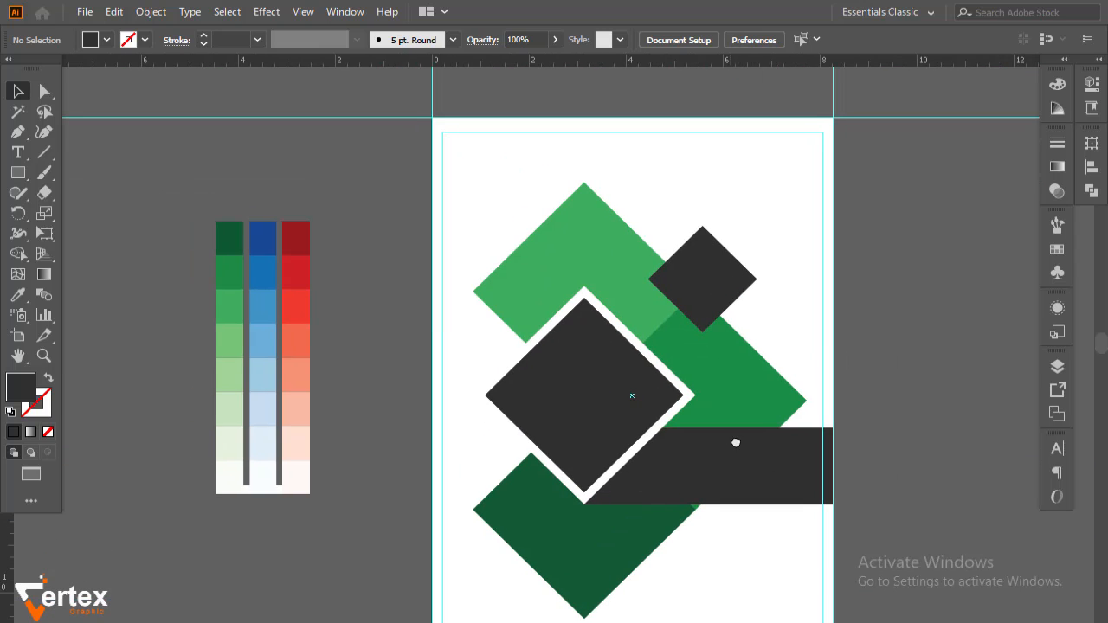
{"action": "left_click_drag", "start_coordinate": [701, 411], "coordinate": [668, 396]}
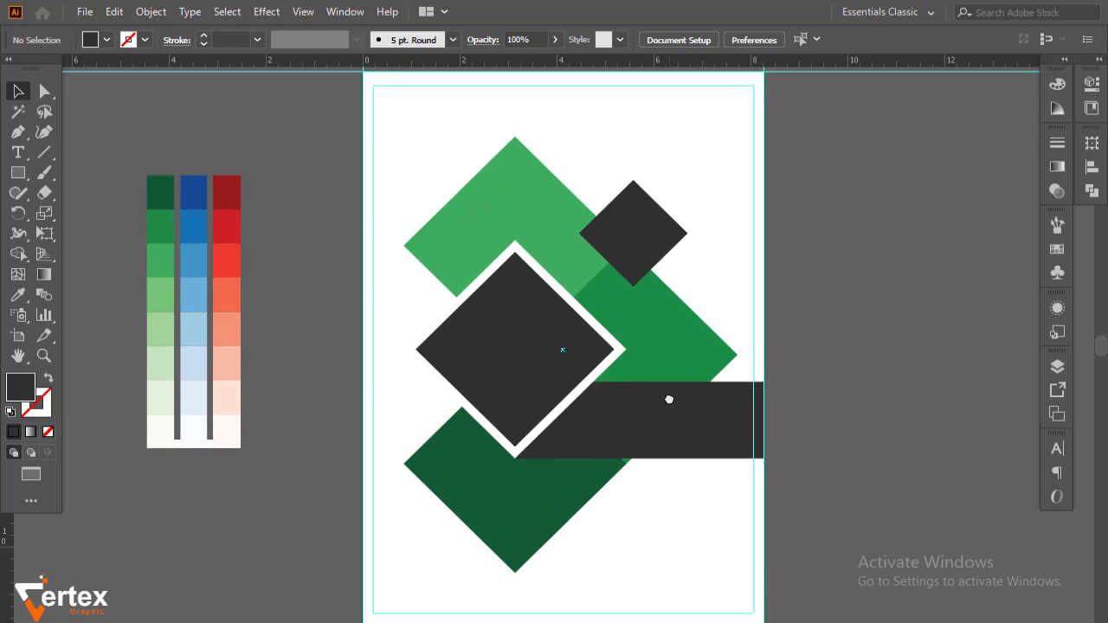
Apply a Drop Shadow to the white border diamond and the small dark diamond: Normal mode, 75% opacity, 0.1 in offsets, 0.07 in blur
{"action": "left_click", "coordinate": [620, 356]}
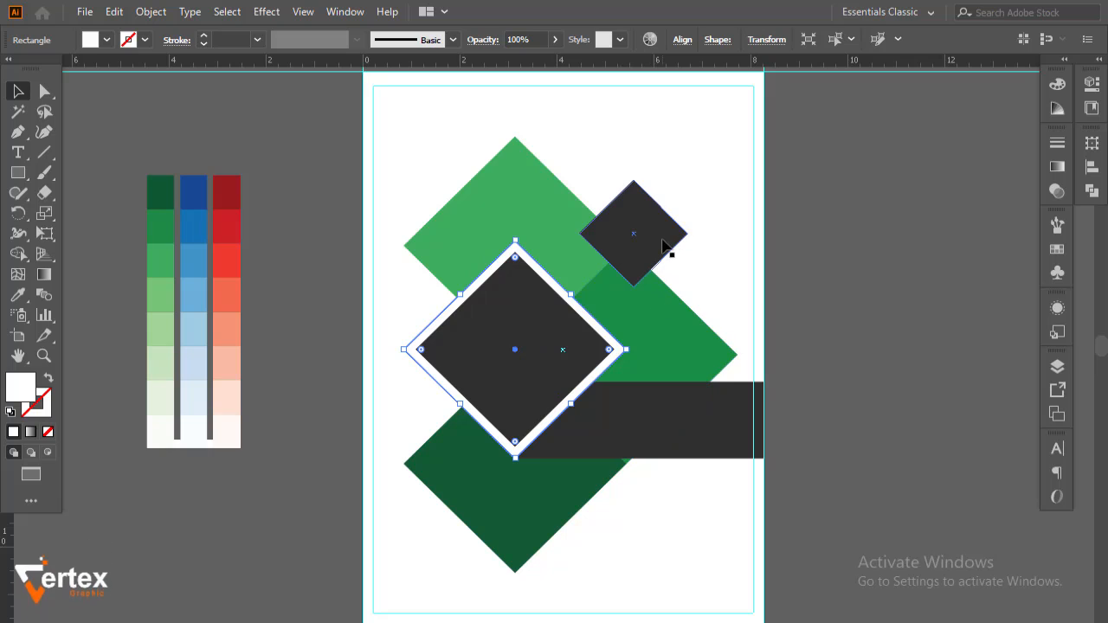
{"action": "left_click", "coordinate": [663, 246], "text": "shift"}
{"action": "left_click", "coordinate": [268, 12]}
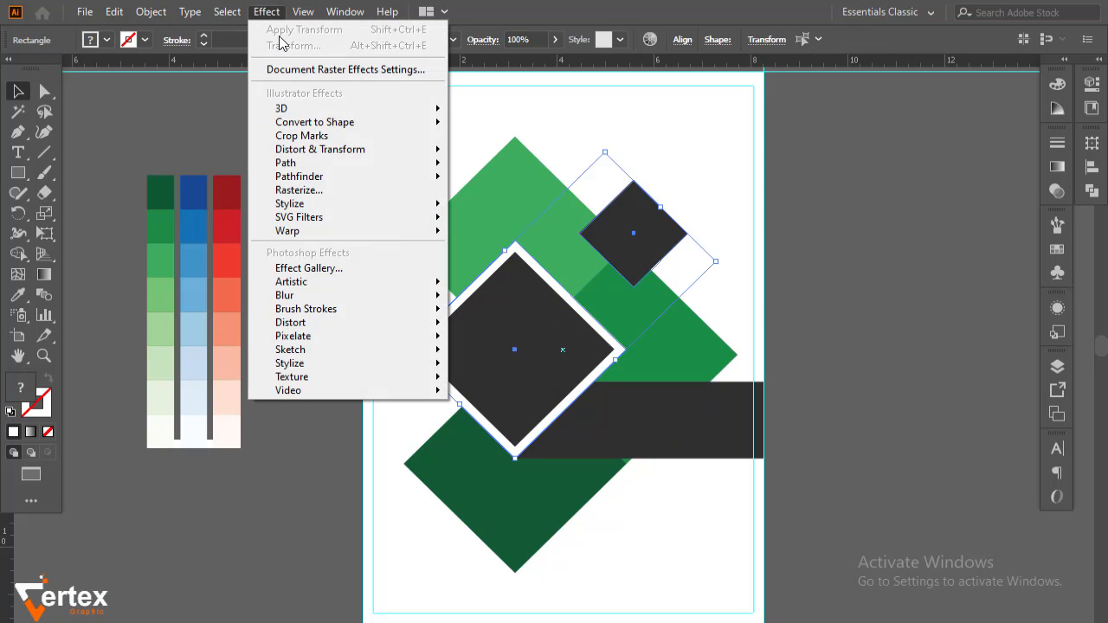
{"action": "mouse_move", "coordinate": [334, 177]}
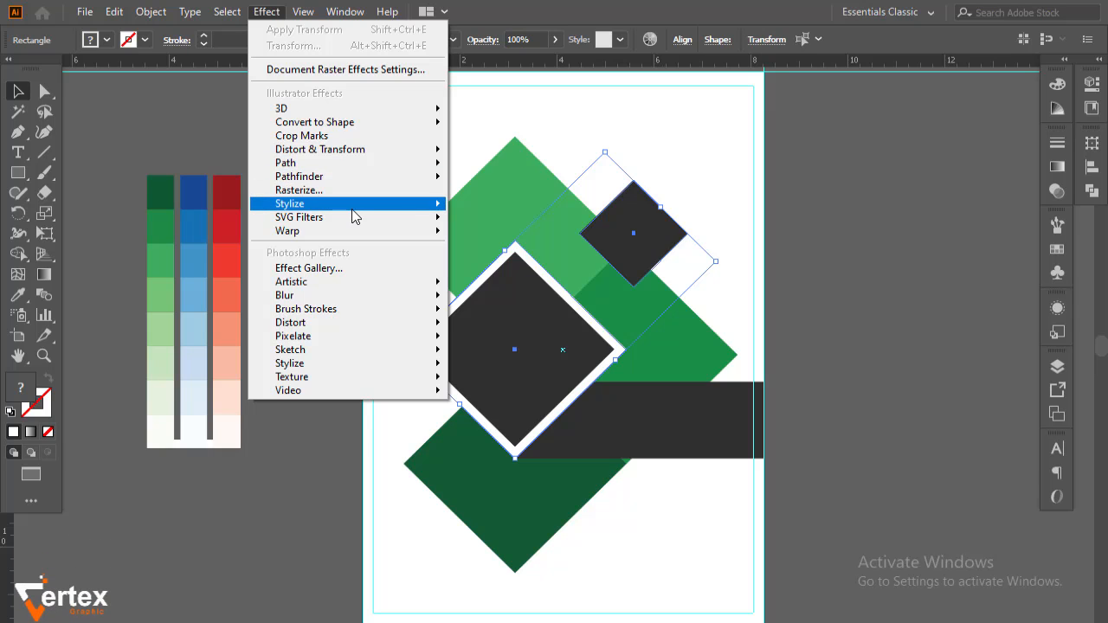
{"action": "mouse_move", "coordinate": [407, 205]}
{"action": "left_click", "coordinate": [481, 208]}
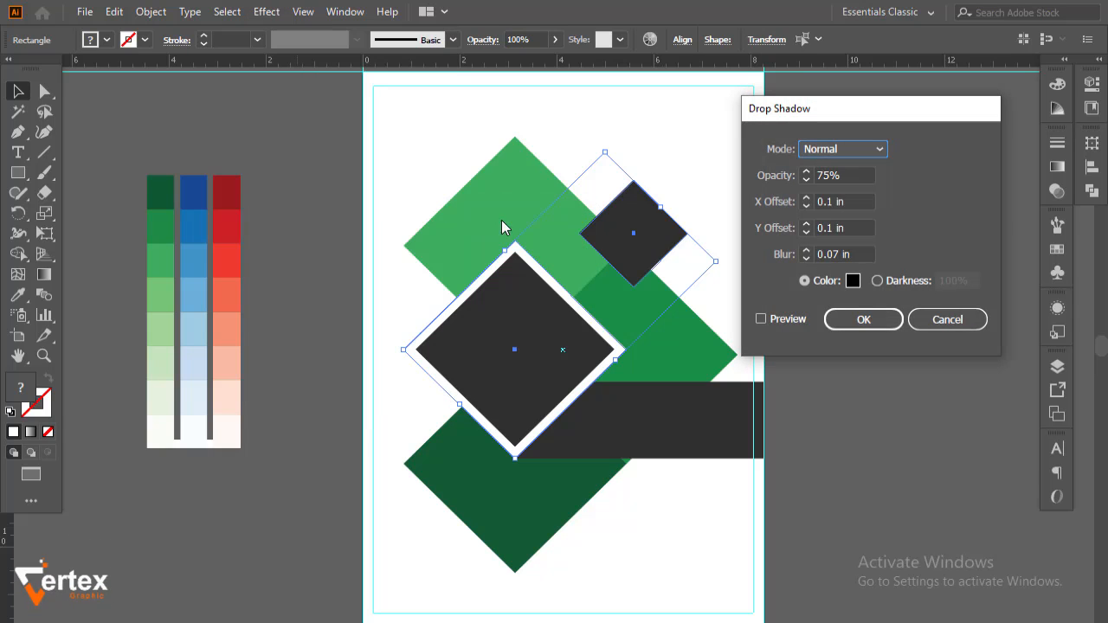
{"action": "left_click", "coordinate": [789, 319]}
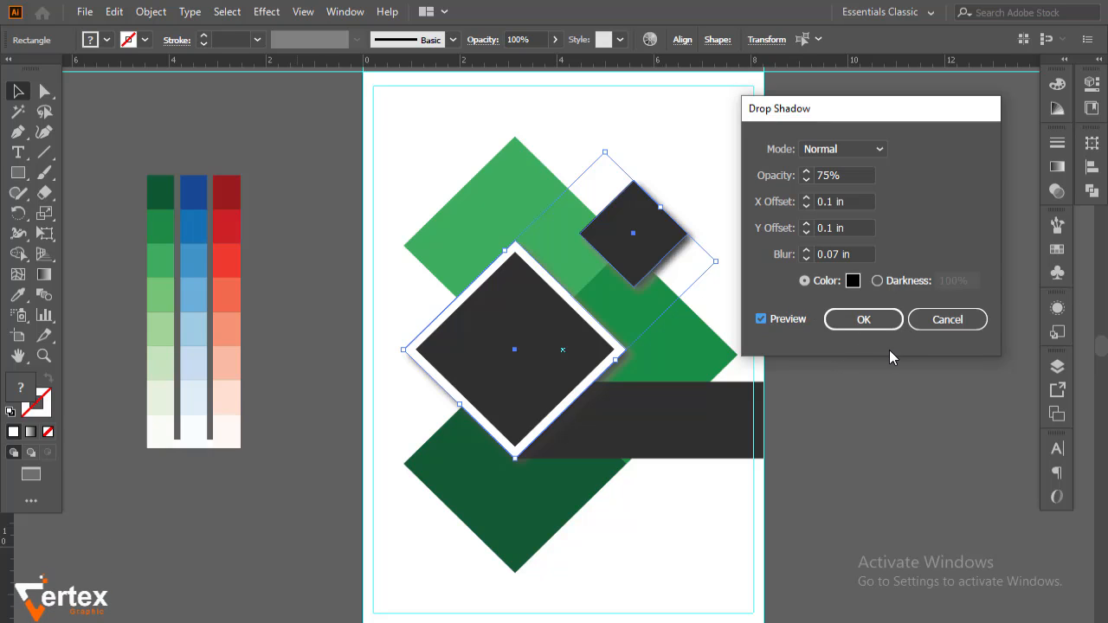
{"action": "left_click", "coordinate": [882, 321]}
{"action": "left_click", "coordinate": [881, 434]}
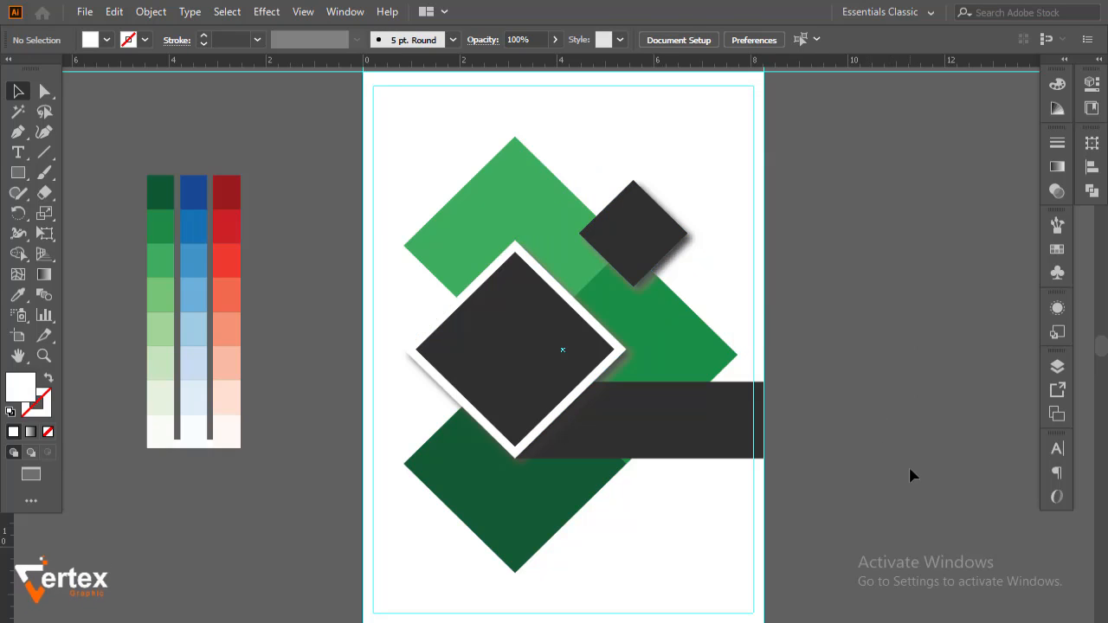
{"action": "left_click", "coordinate": [709, 458]}
{"action": "left_click", "coordinate": [856, 420]}
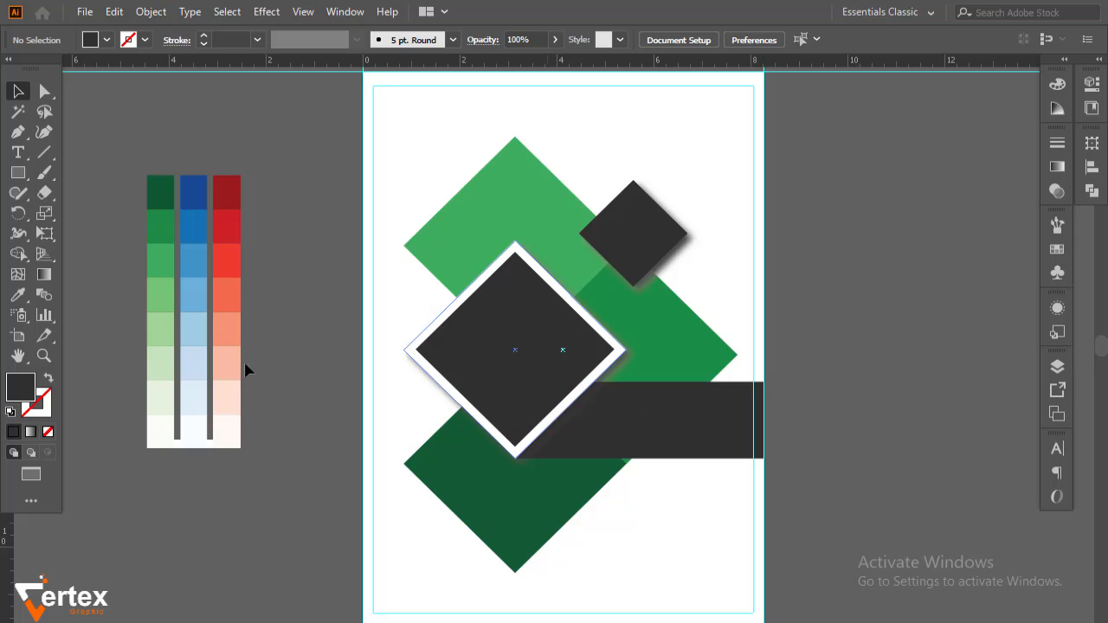
Draw a dark grey circle about 6 in wide in the empty area to the right of the artboard
{"action": "left_click", "coordinate": [19, 172]}
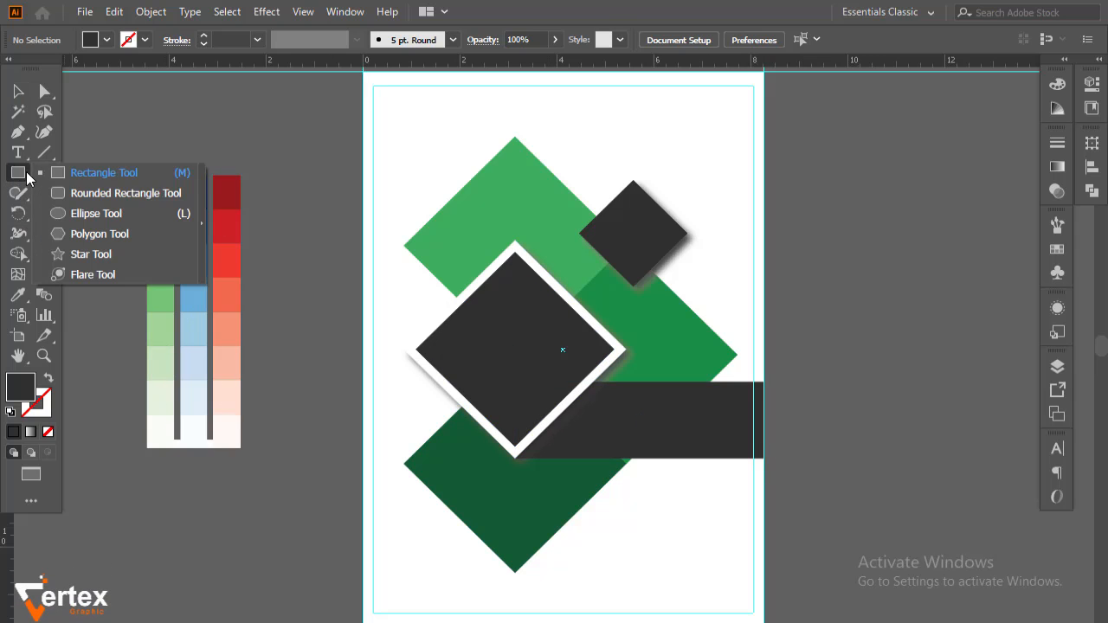
{"action": "left_click", "coordinate": [86, 213]}
{"action": "scroll", "coordinate": [712, 344], "scroll_direction": "up", "scroll_amount": 2}
{"action": "scroll", "coordinate": [713, 343], "scroll_direction": "right", "scroll_amount": 5}
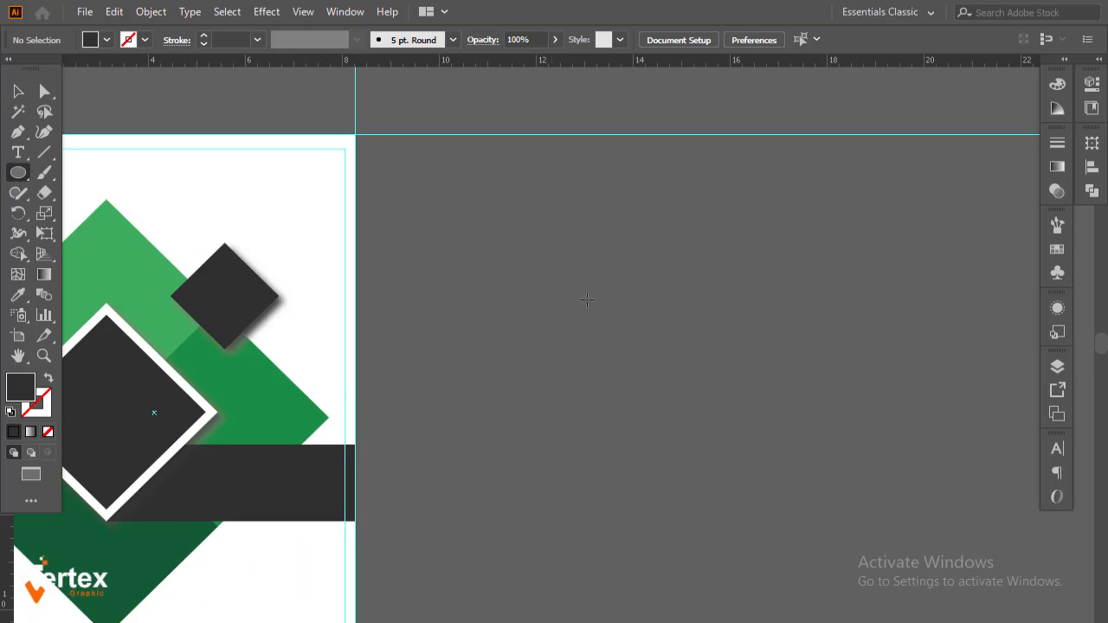
{"action": "left_click_drag", "start_coordinate": [629, 290], "coordinate": [718, 430]}
{"action": "left_click", "coordinate": [18, 92]}
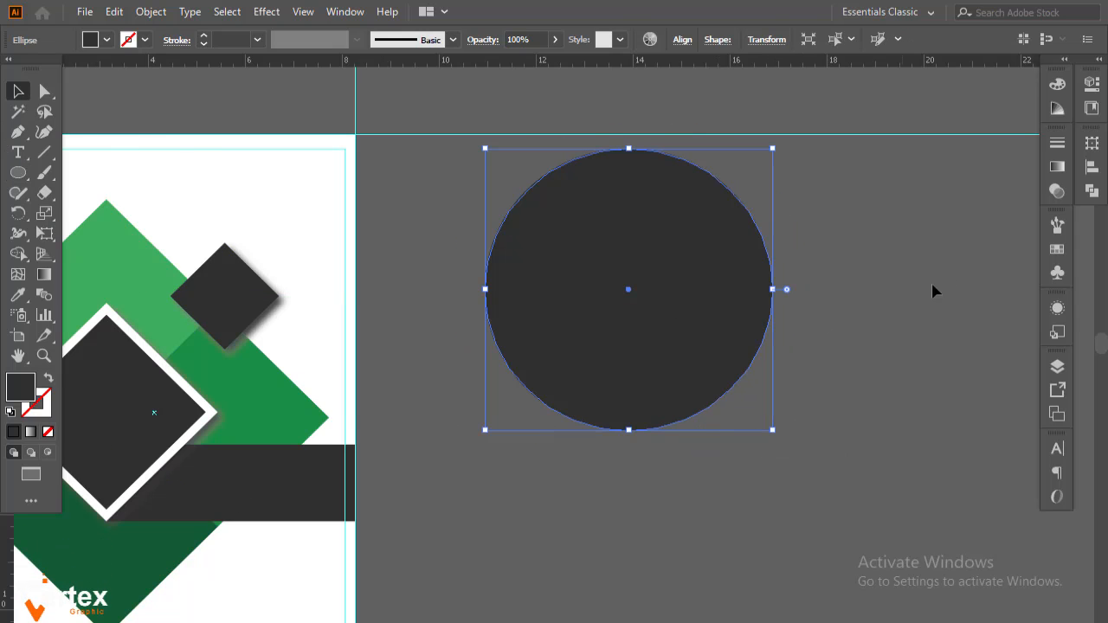
Fill the circle with a radial gradient running from black at the centre to white at the edge
{"action": "left_click", "coordinate": [1057, 166]}
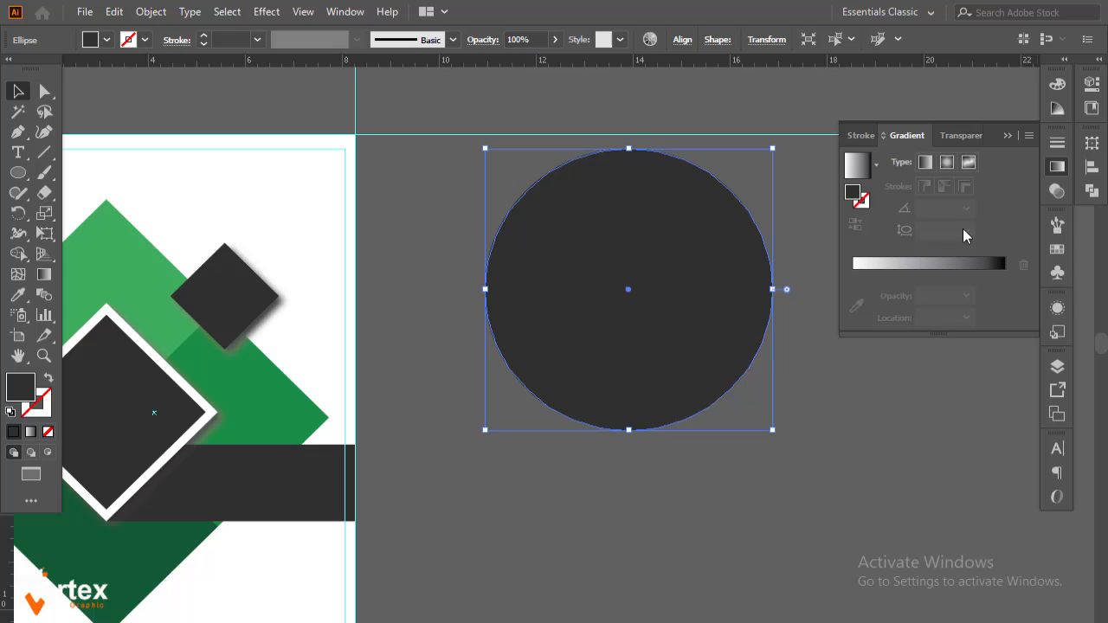
{"action": "left_click", "coordinate": [866, 265]}
{"action": "left_click", "coordinate": [853, 295]}
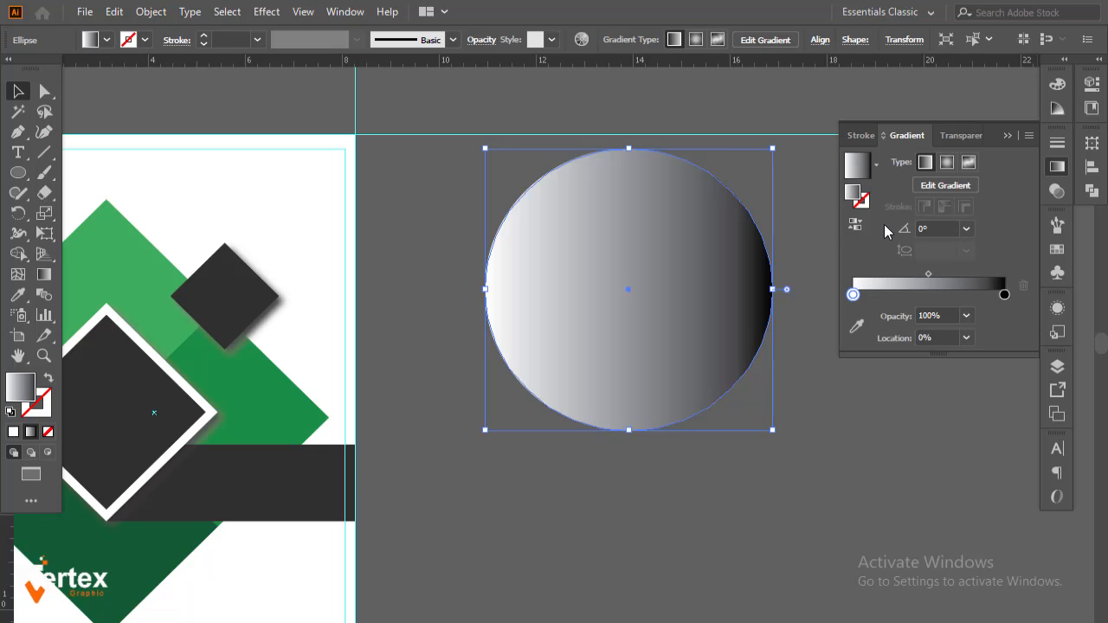
{"action": "left_click", "coordinate": [856, 224]}
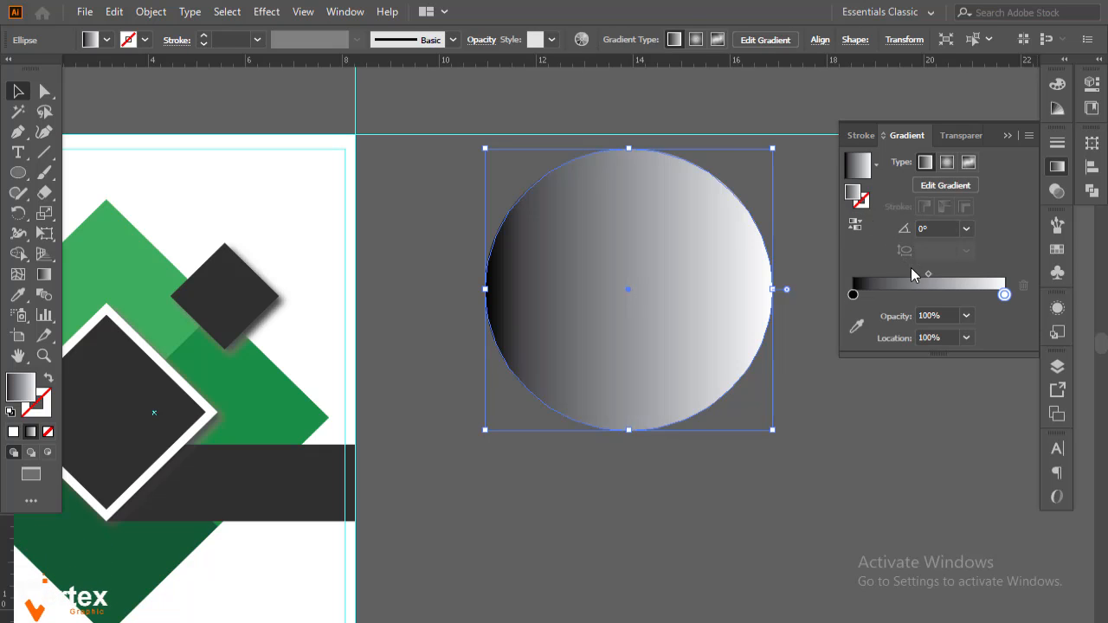
{"action": "left_click", "coordinate": [947, 163]}
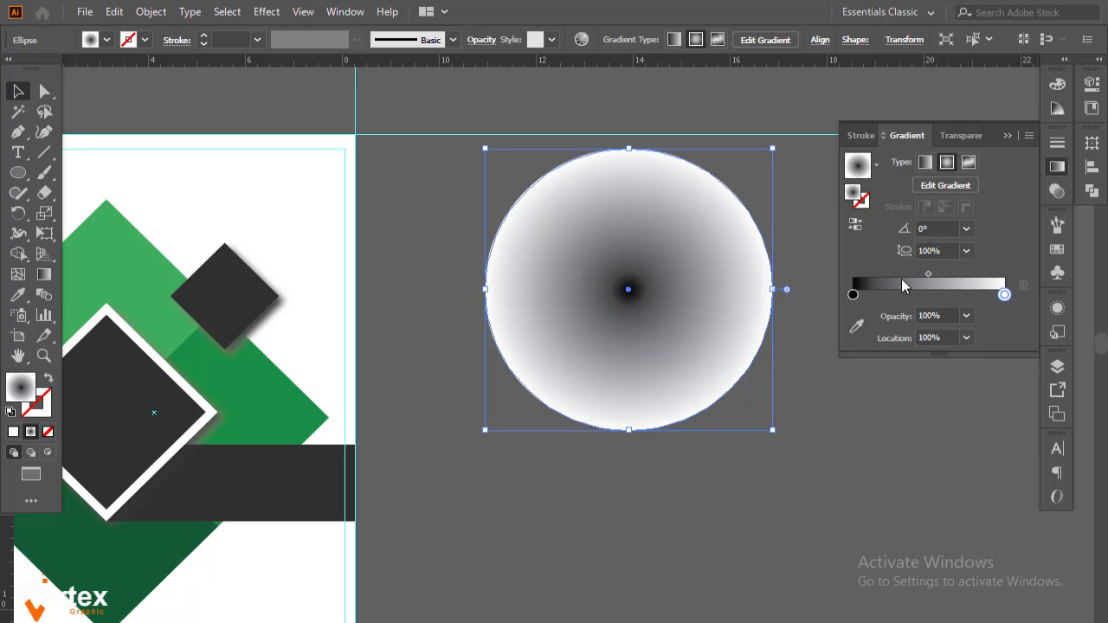
Set the opacity of the gradient's outer white stop to 0%
{"action": "double_click", "coordinate": [1006, 295]}
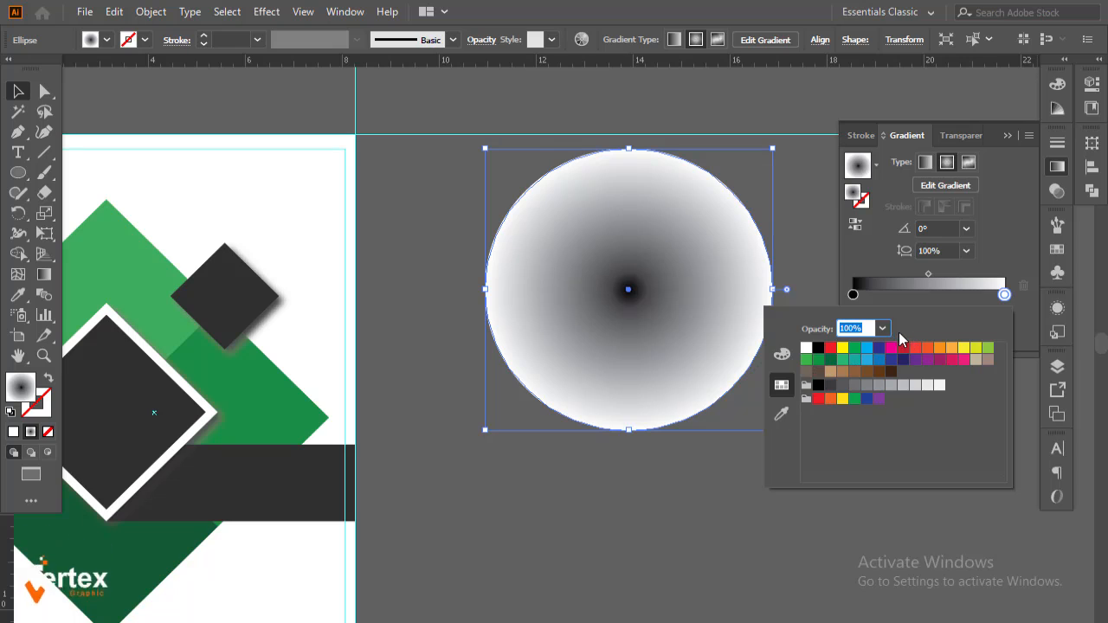
{"action": "key", "text": "Escape"}
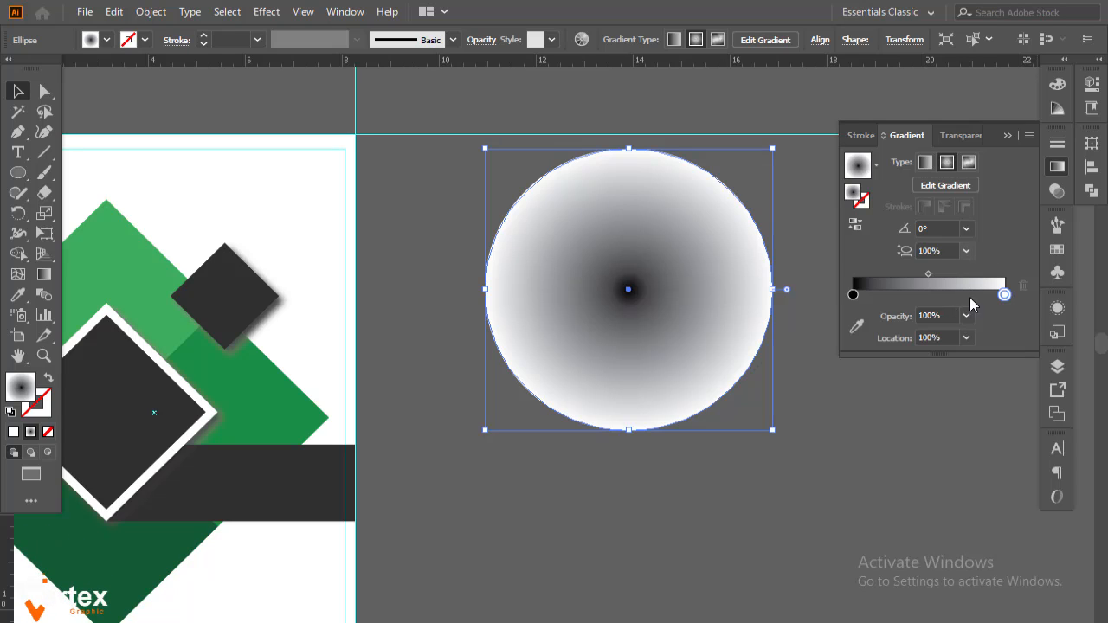
{"action": "left_click", "coordinate": [965, 316]}
{"action": "left_click", "coordinate": [969, 335]}
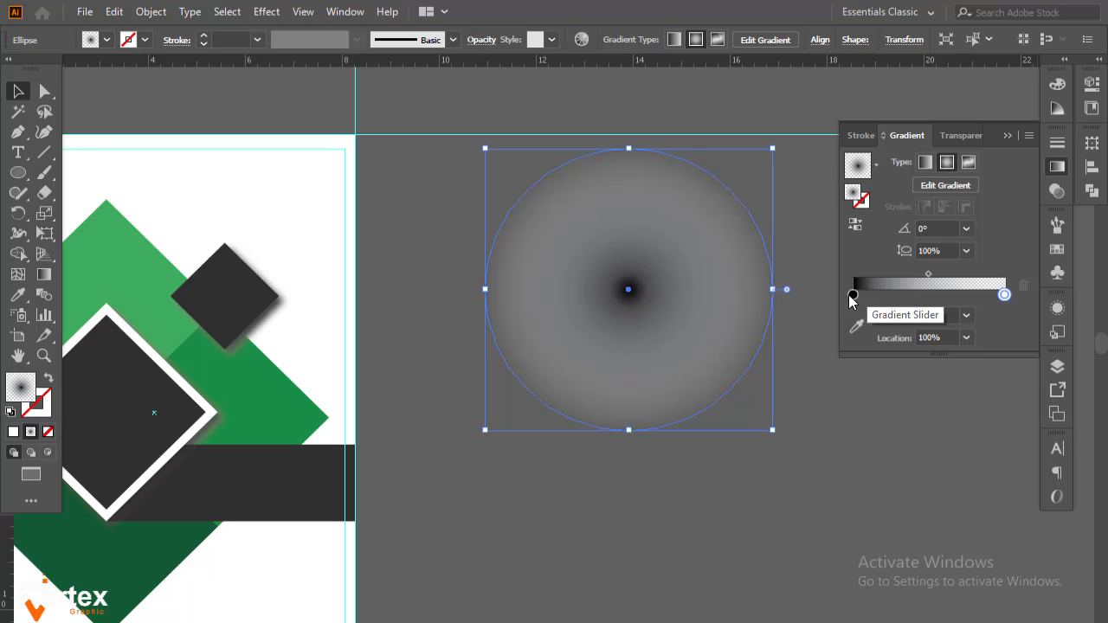
Shift the gradient midpoint outward to about 73.6% and place the black stop at about 10.6%
{"action": "left_click_drag", "start_coordinate": [919, 297], "coordinate": [899, 308]}
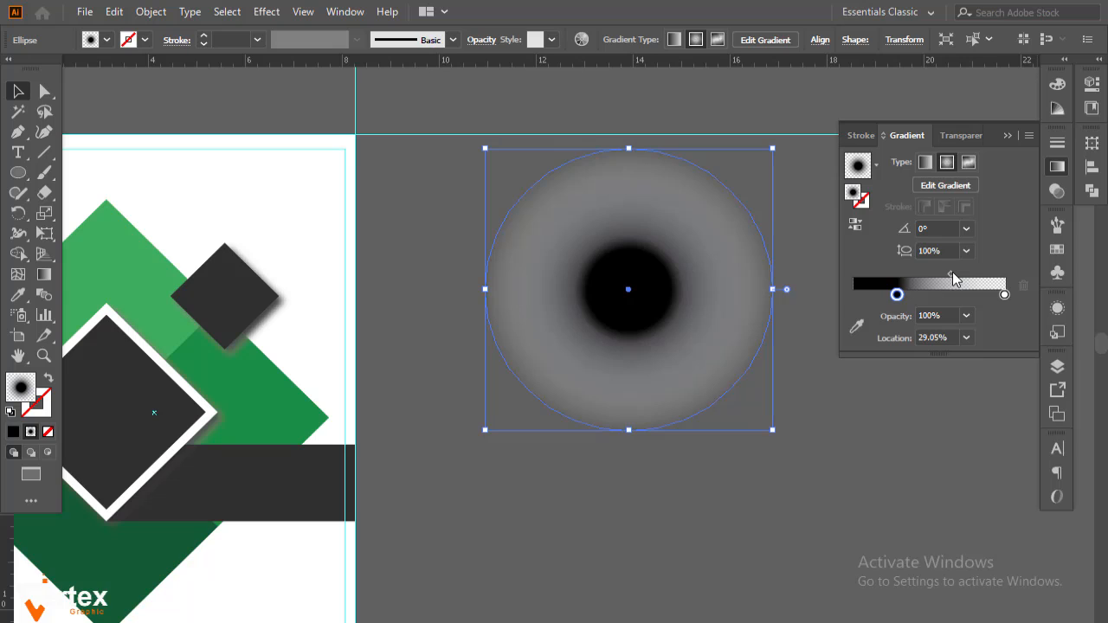
{"action": "left_click_drag", "start_coordinate": [952, 277], "coordinate": [979, 277]}
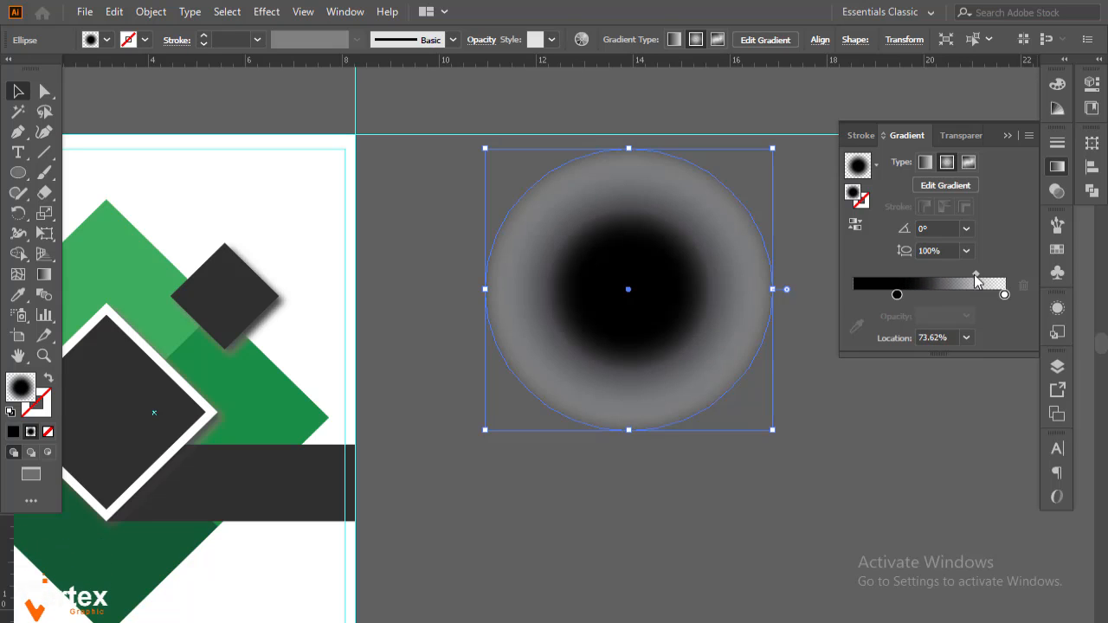
{"action": "left_click_drag", "start_coordinate": [897, 296], "coordinate": [870, 298]}
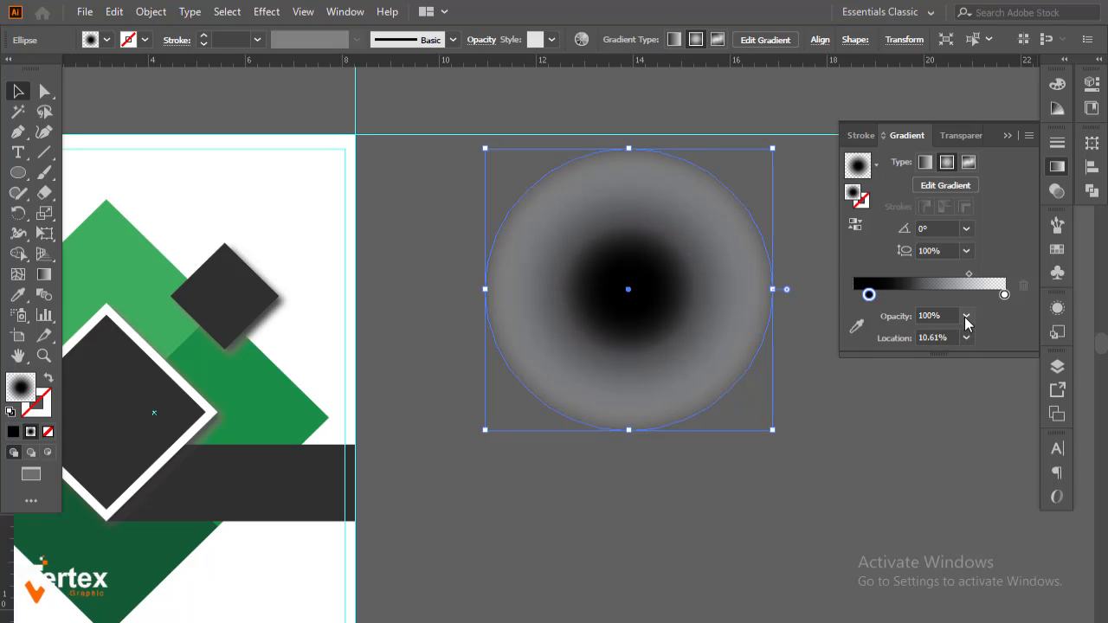
Reapply 0% opacity to the white stop at the gradient's outer end
{"action": "left_click", "coordinate": [966, 315]}
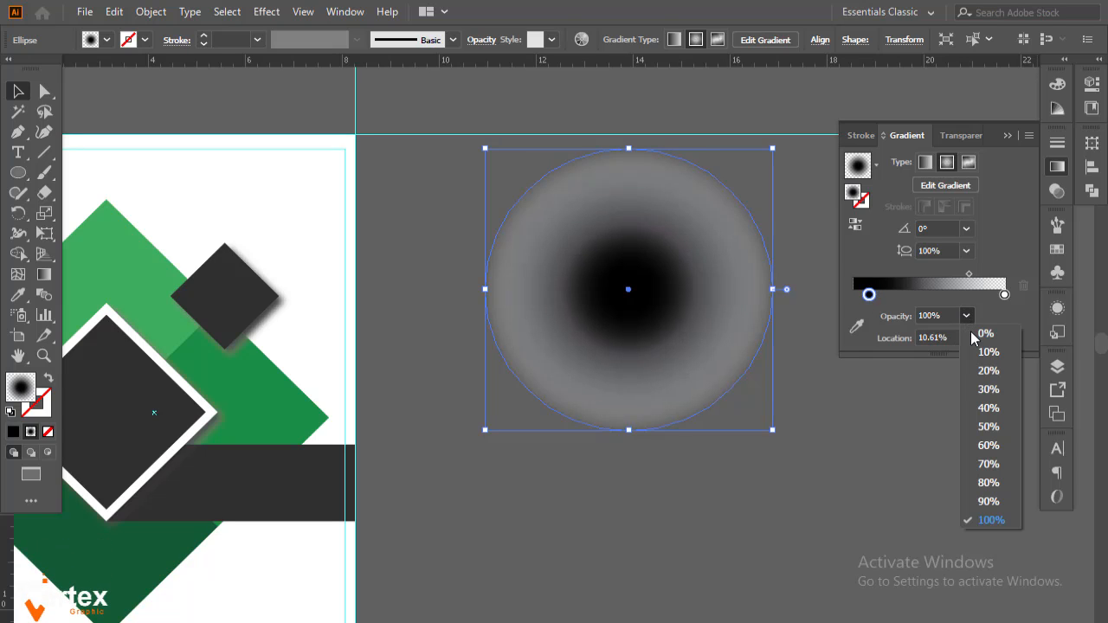
{"action": "left_click", "coordinate": [1005, 295]}
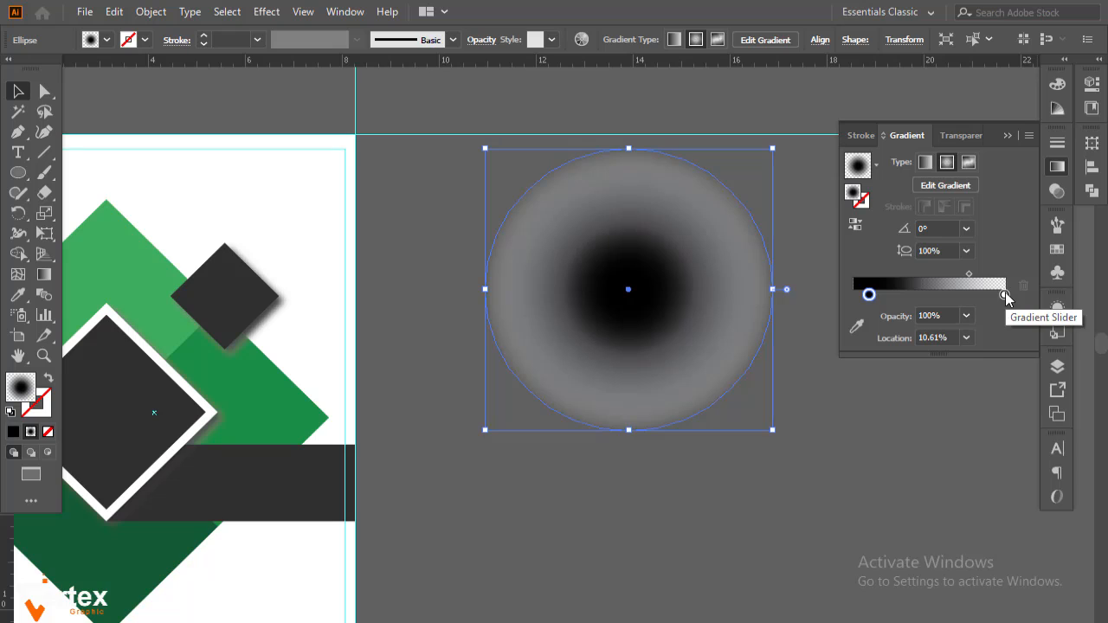
{"action": "left_click", "coordinate": [1005, 295]}
{"action": "left_click", "coordinate": [966, 316]}
{"action": "left_click", "coordinate": [983, 334]}
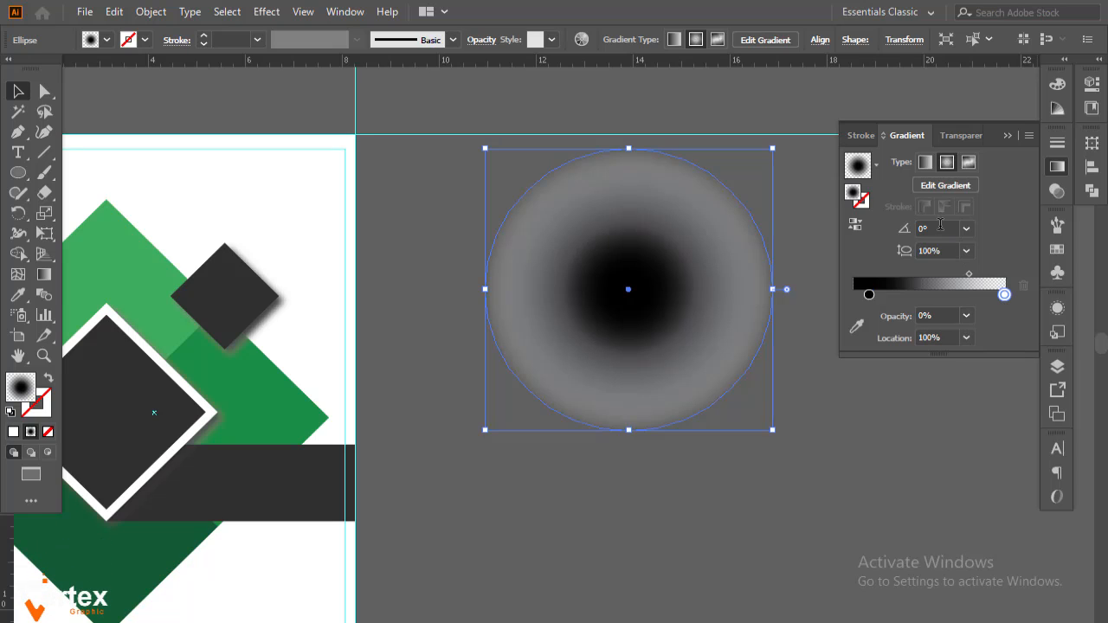
Set the gradient circle's blending mode to Multiply and its opacity to 60%
{"action": "key", "text": "ctrl+shift+a"}
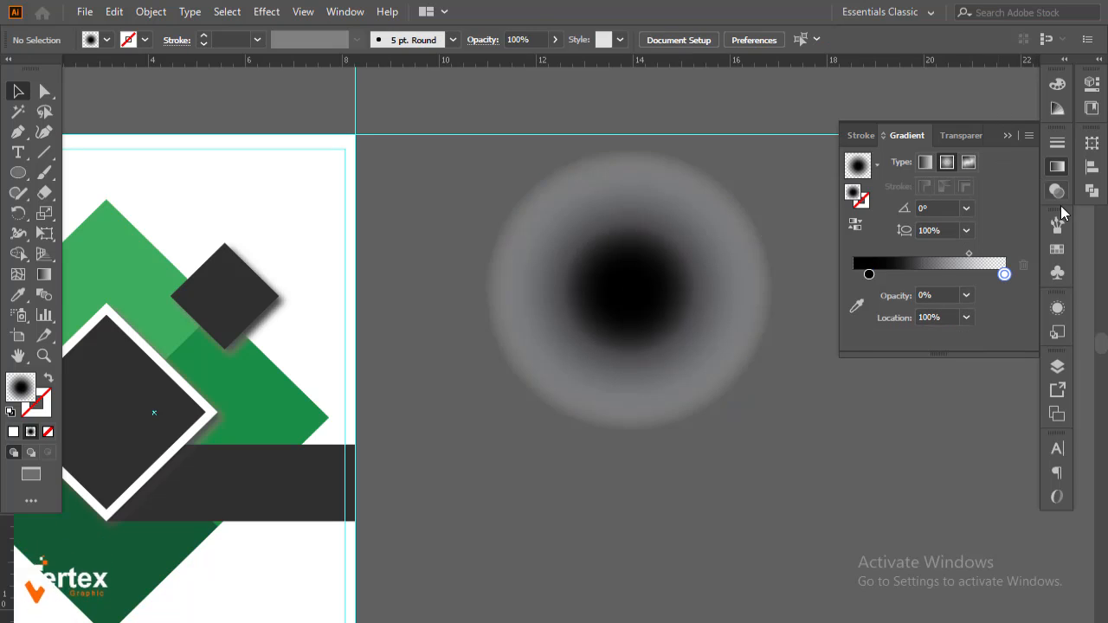
{"action": "left_click", "coordinate": [1057, 192]}
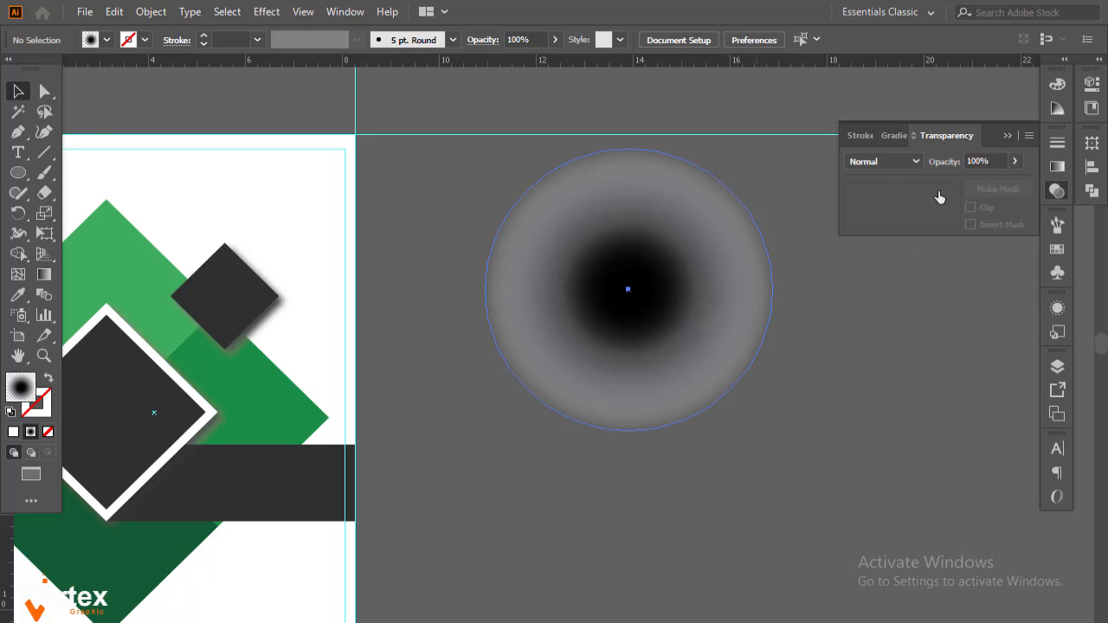
{"action": "key", "text": "ctrl+z"}
{"action": "left_click", "coordinate": [908, 165]}
{"action": "left_click", "coordinate": [876, 204]}
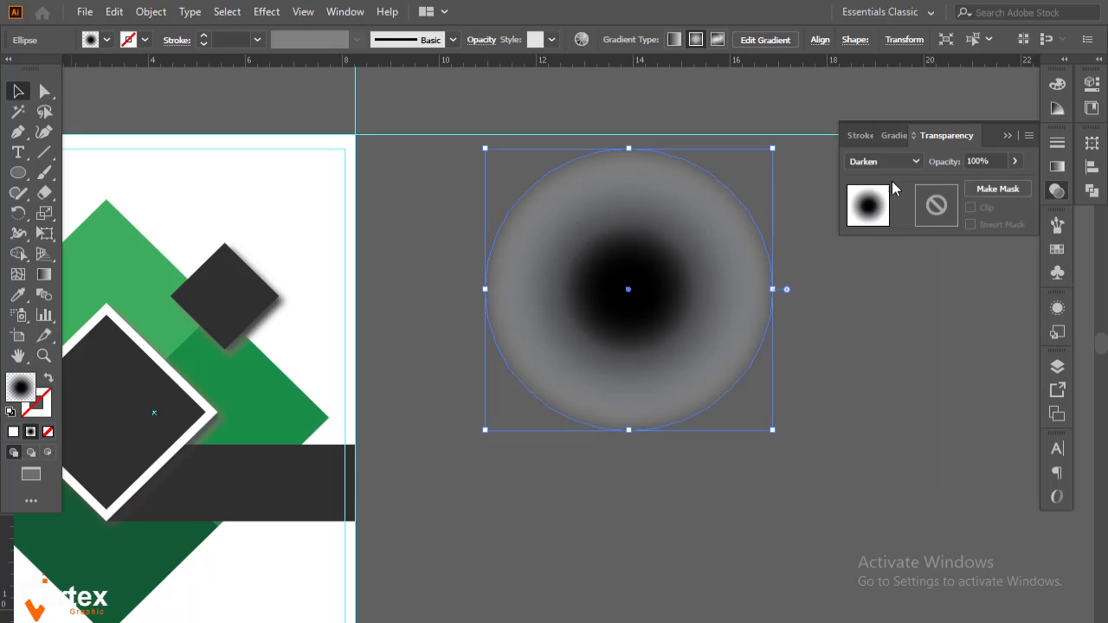
{"action": "left_click", "coordinate": [903, 161]}
{"action": "left_click", "coordinate": [893, 223]}
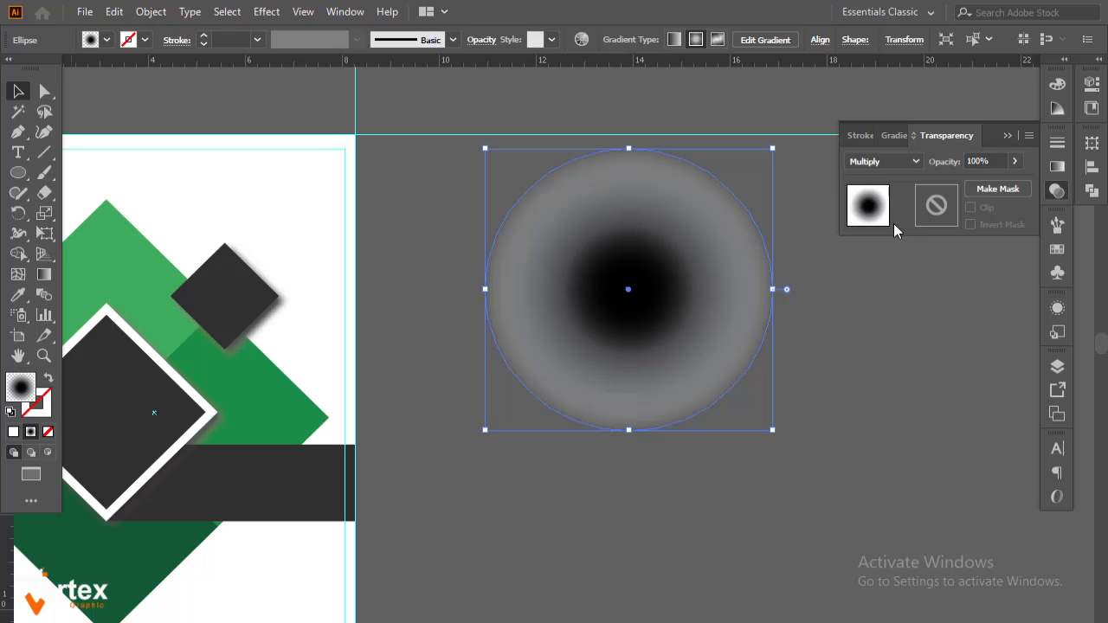
{"action": "left_click", "coordinate": [1014, 161]}
{"action": "mouse_move", "coordinate": [1008, 182]}
{"action": "left_mouse_down"}
{"action": "mouse_move", "coordinate": [980, 187]}
{"action": "mouse_move", "coordinate": [990, 183]}
{"action": "left_mouse_up"}
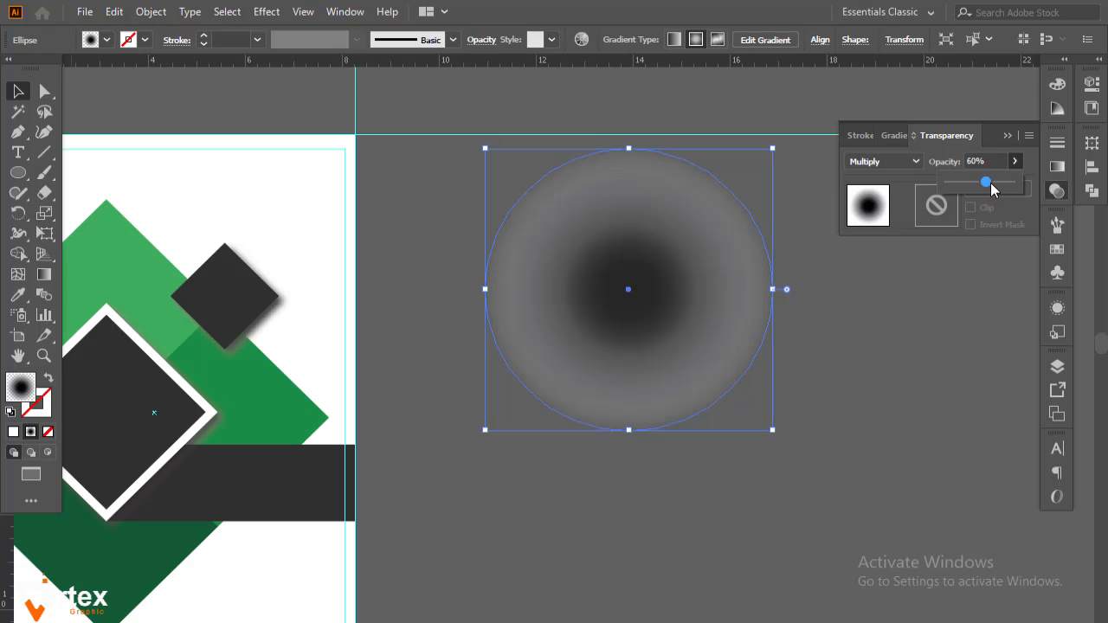
Flatten the gradient circle into a thin ellipse about 6 in wide and place it along the horizontal bar's lower edge
{"action": "left_click", "coordinate": [1011, 135]}
{"action": "left_click_drag", "start_coordinate": [630, 149], "coordinate": [268, 525]}
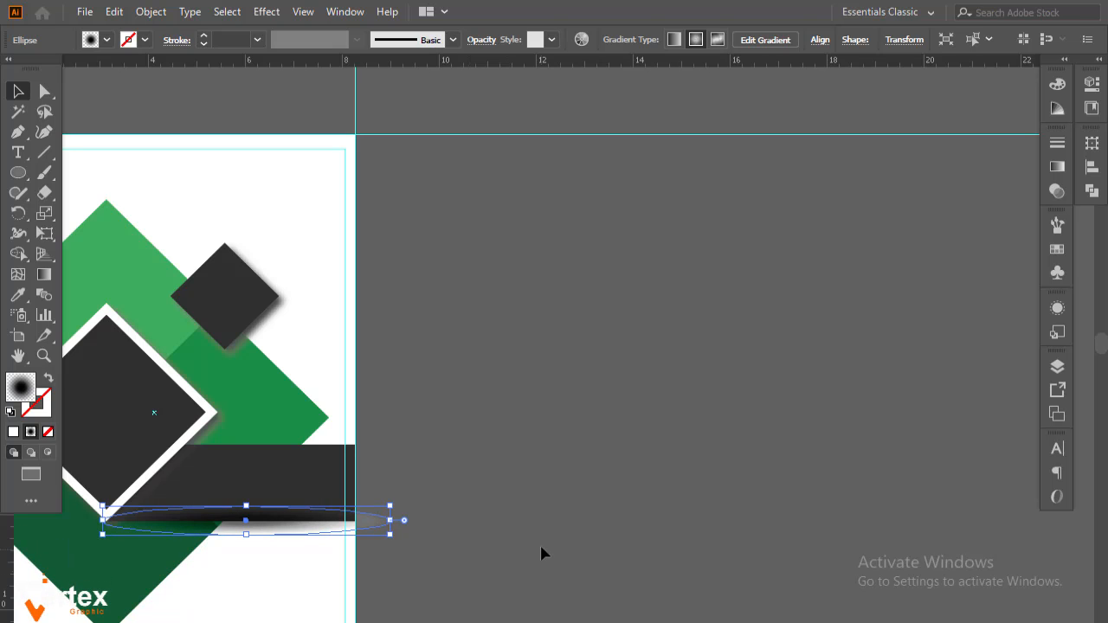
{"action": "left_click", "coordinate": [462, 561]}
Bring the horizontal bar and the large dark diamond with its white border to the front, above the ellipse shadow
{"action": "scroll", "coordinate": [258, 522], "scroll_direction": "up", "scroll_amount": 1}
{"action": "left_click_drag", "start_coordinate": [236, 499], "coordinate": [511, 480]}
{"action": "left_click", "coordinate": [538, 446]}
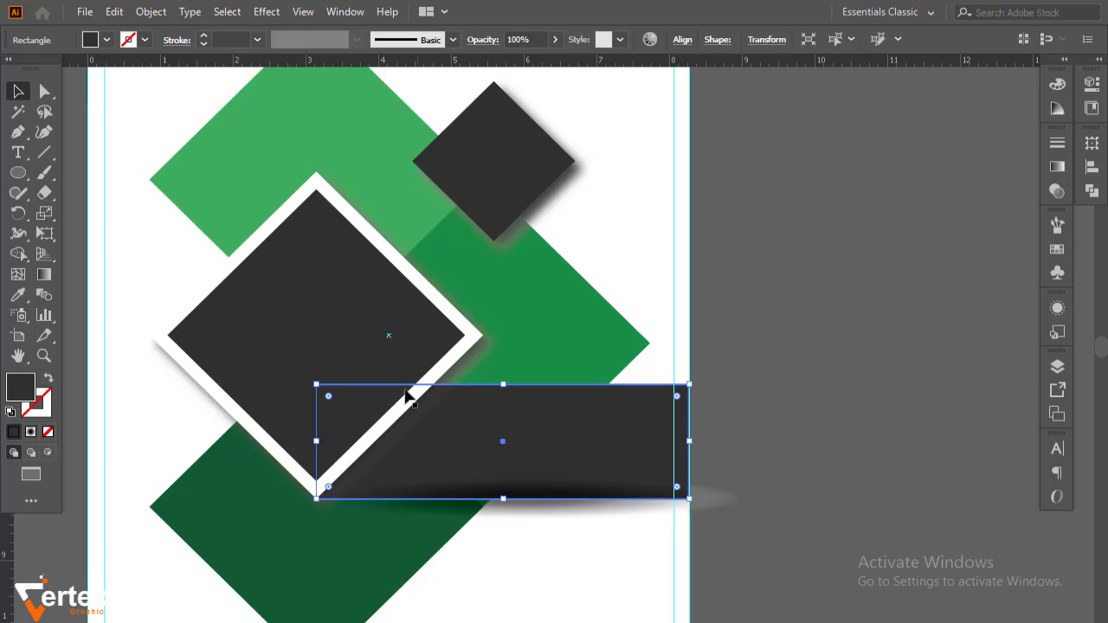
{"action": "left_click", "coordinate": [396, 357], "text": "shift"}
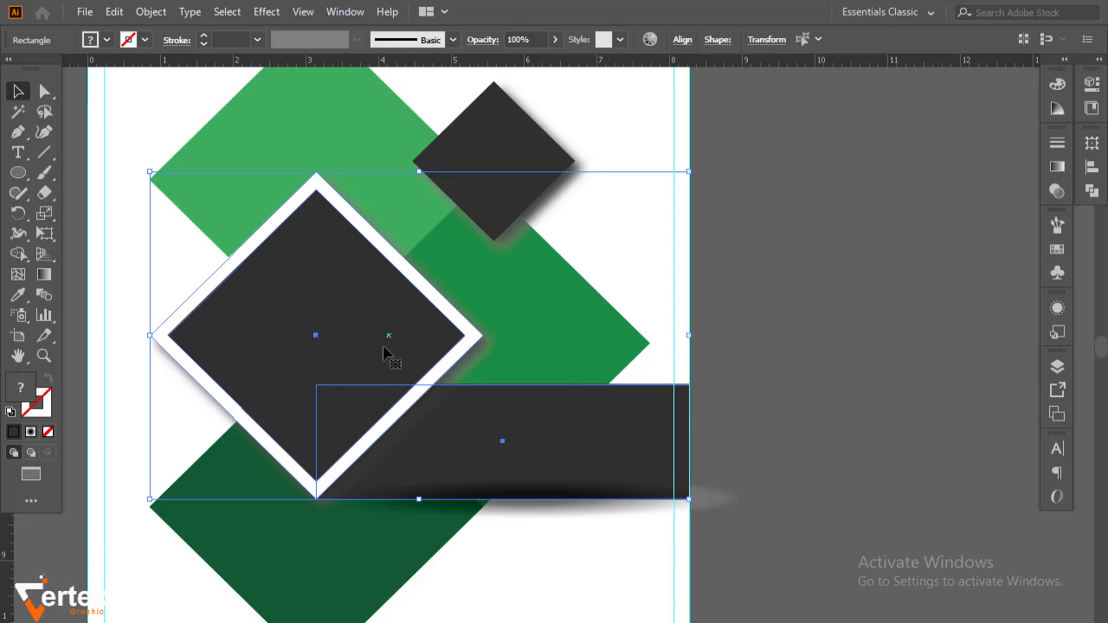
{"action": "right_click", "coordinate": [384, 351]}
{"action": "mouse_move", "coordinate": [479, 530]}
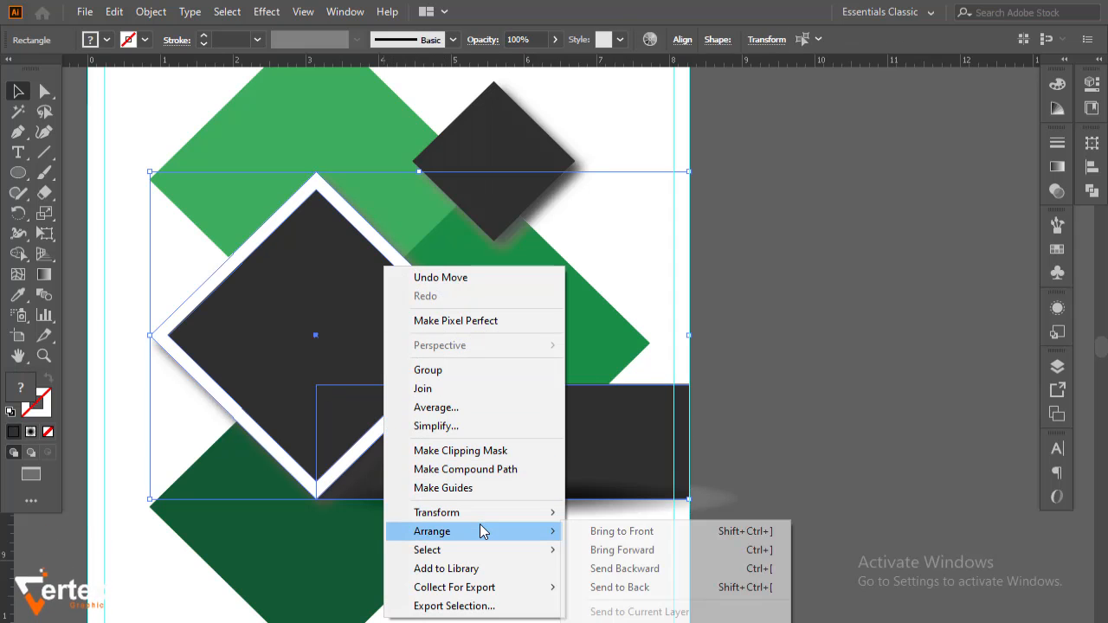
{"action": "left_click", "coordinate": [617, 533]}
{"action": "left_click", "coordinate": [806, 400]}
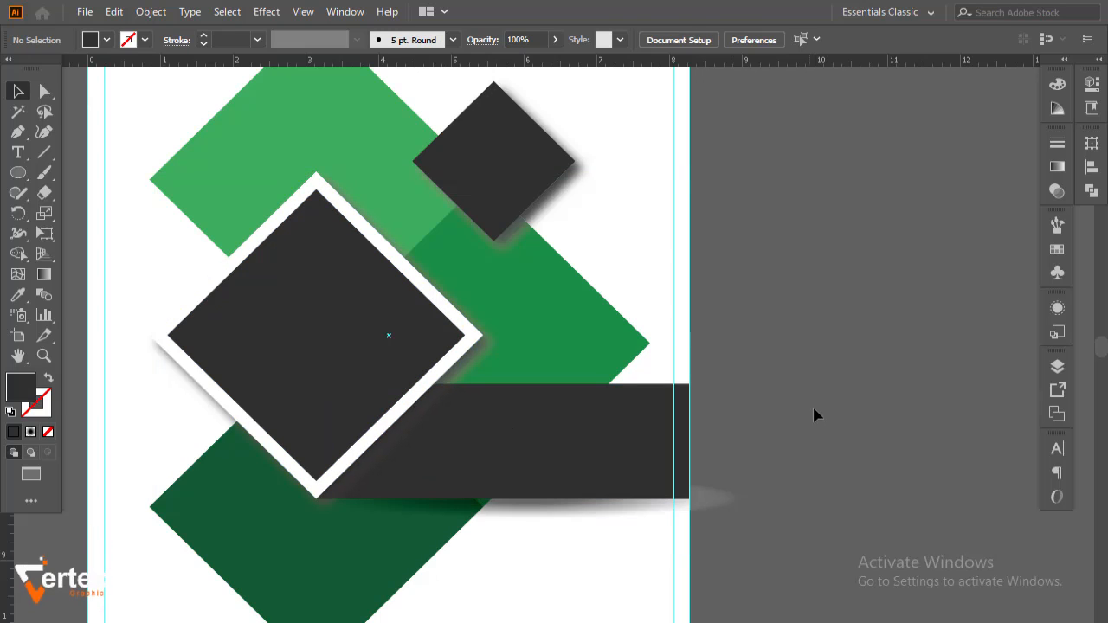
Copy the small dark diamond onto the artboard's bottom-left corner
{"action": "left_click", "coordinate": [557, 519]}
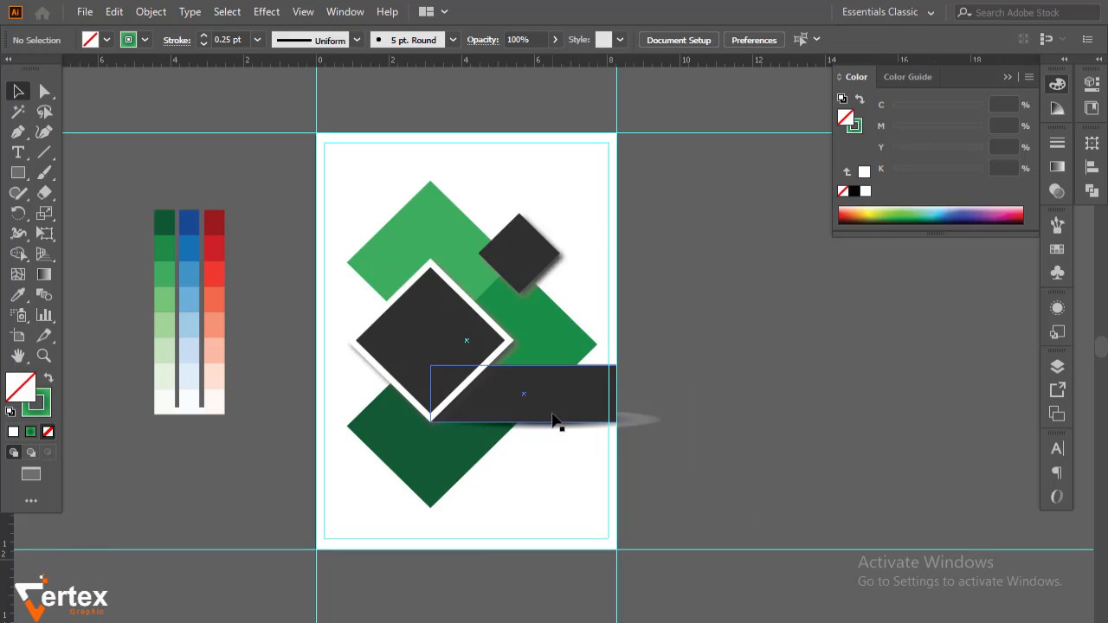
{"action": "left_click", "coordinate": [530, 270]}
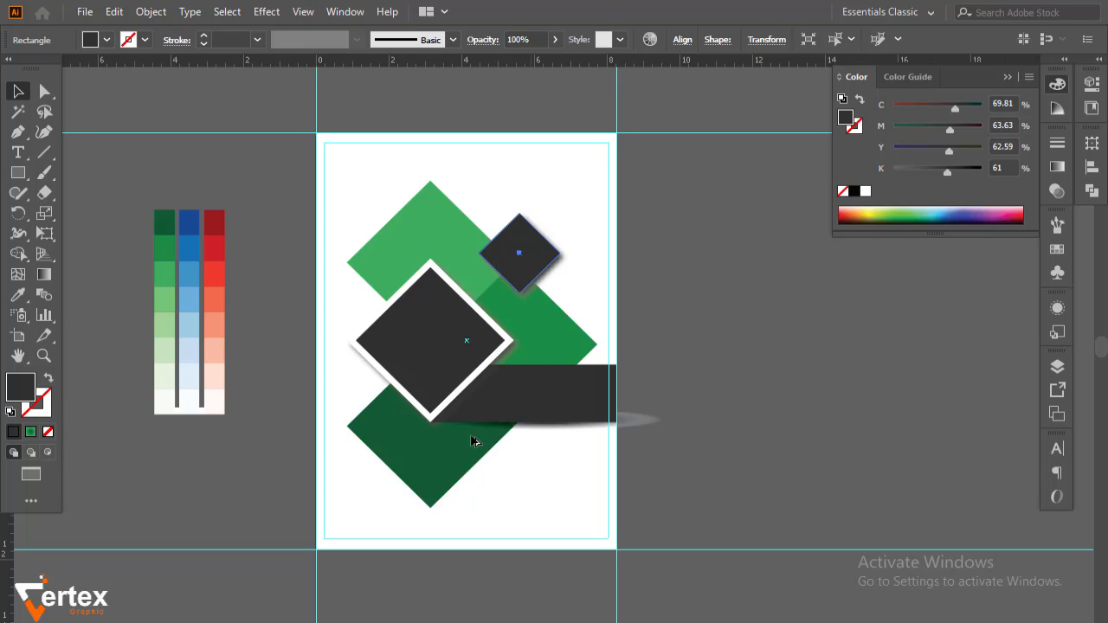
{"action": "left_click_drag", "start_coordinate": [471, 441], "coordinate": [372, 561]}
{"action": "left_click", "coordinate": [757, 403]}
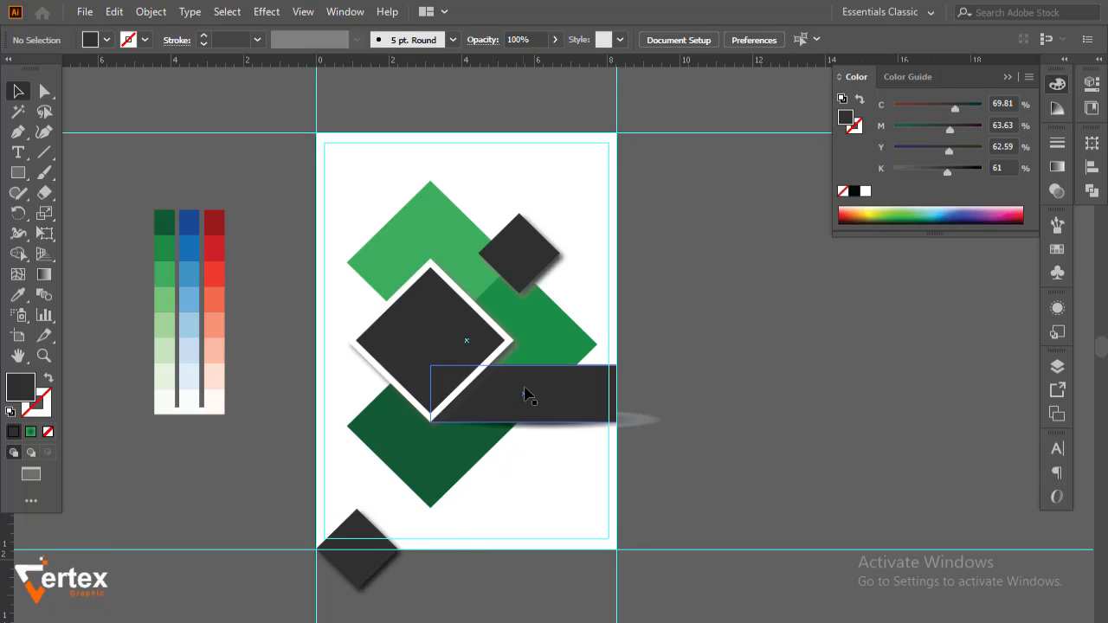
Add the text "FLYER DESIGN" in Myriad Pro, enlarge it to about 46 pt and place it on the dark horizontal bar
{"action": "scroll", "coordinate": [516, 386], "scroll_direction": "up", "scroll_amount": 2}
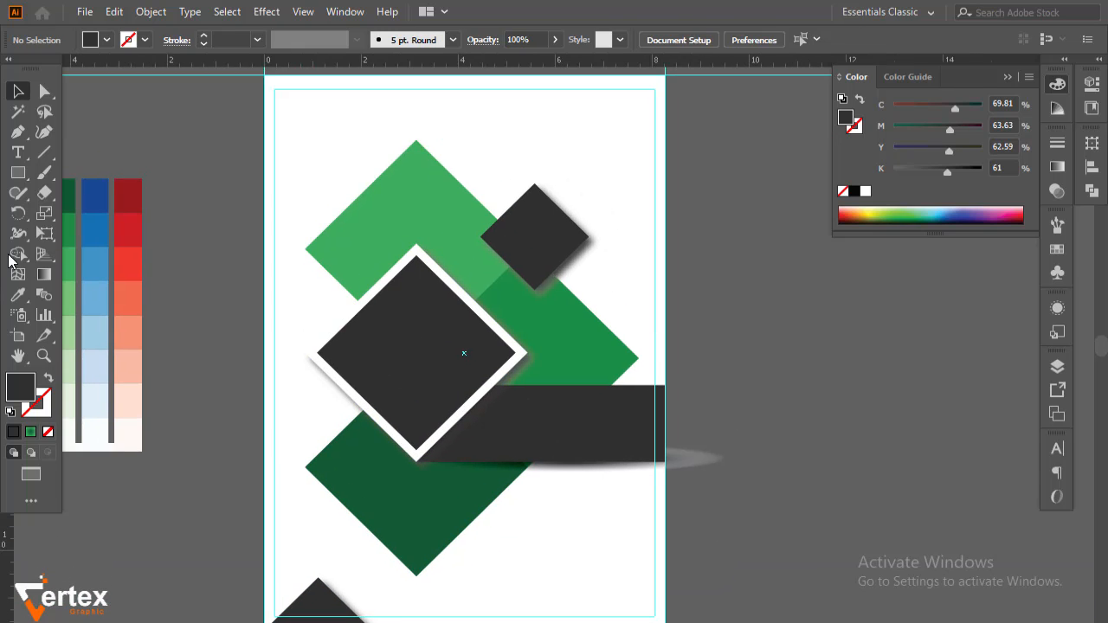
{"action": "left_click", "coordinate": [18, 151]}
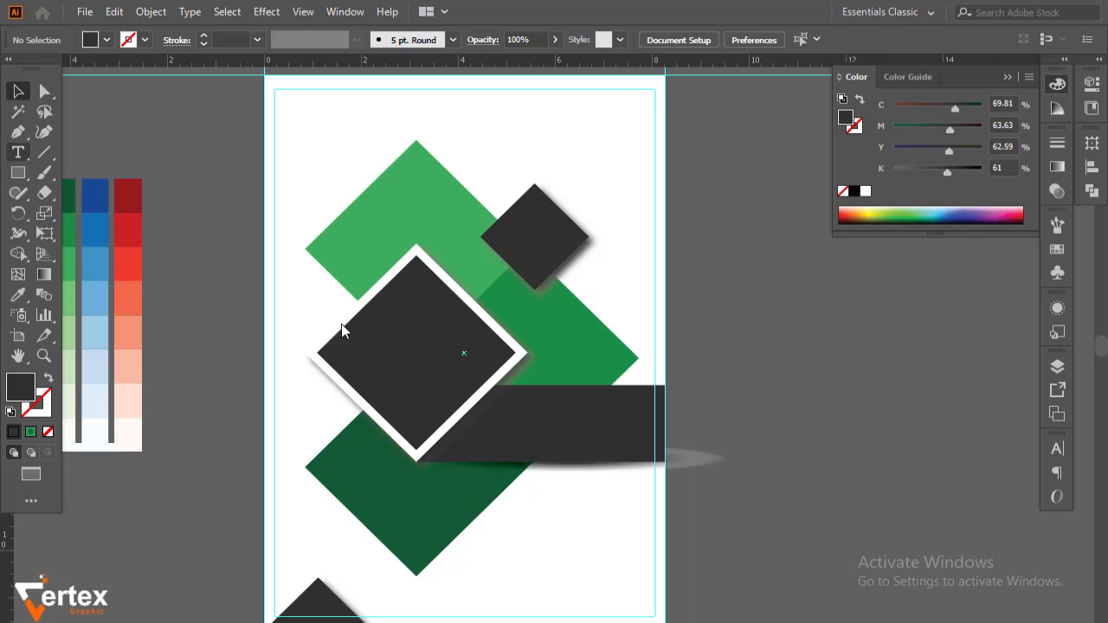
{"action": "left_click", "coordinate": [780, 319]}
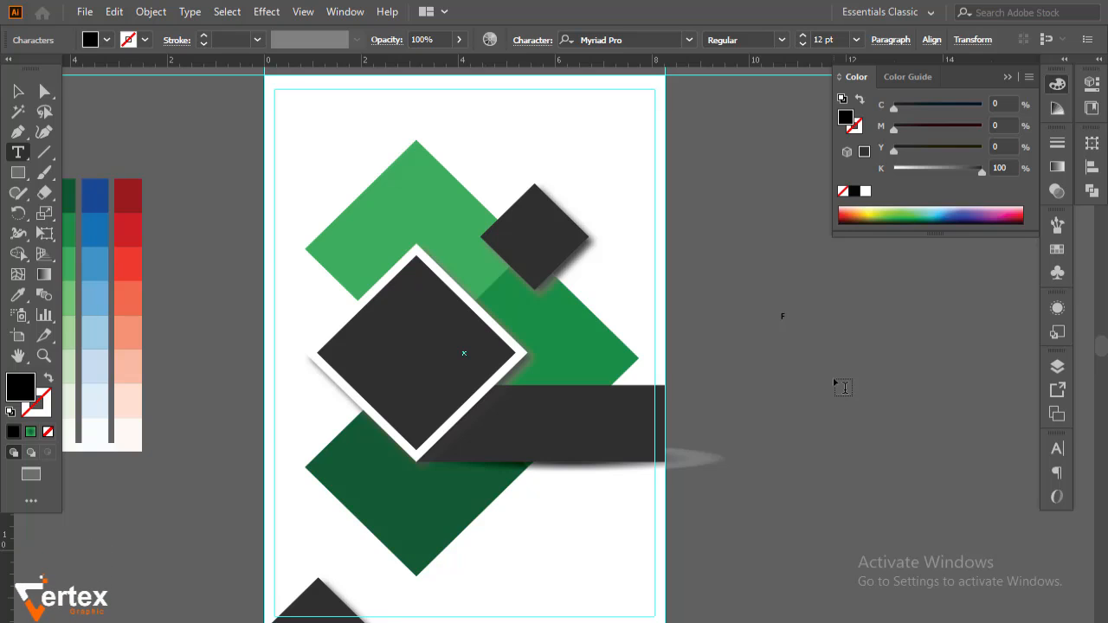
{"action": "type", "text": "FLYER DESIGN"}
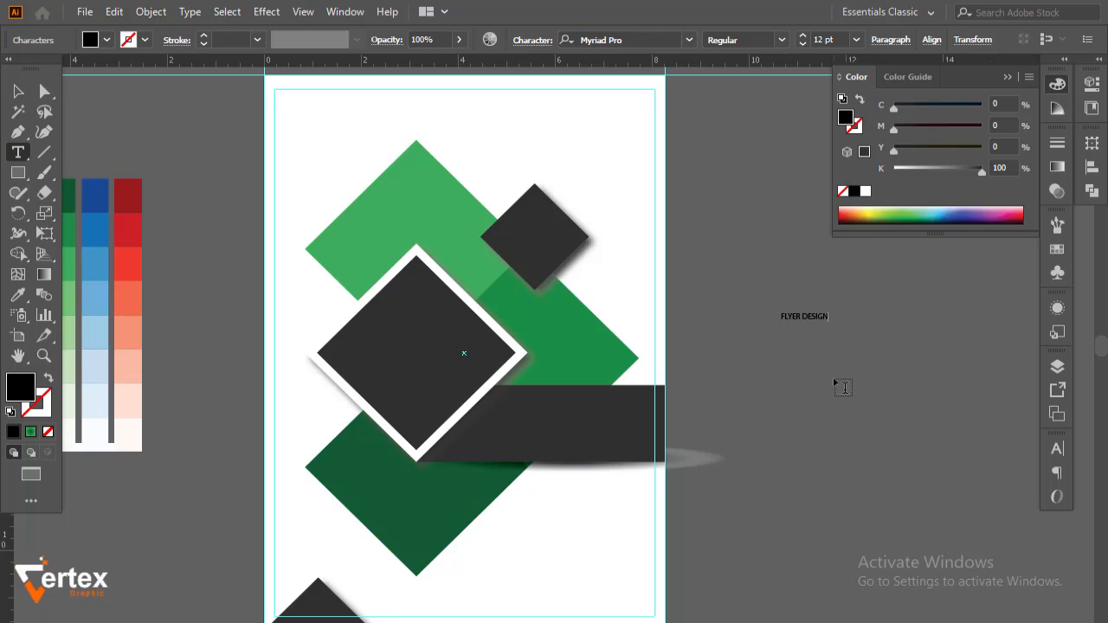
{"action": "left_click", "coordinate": [26, 93]}
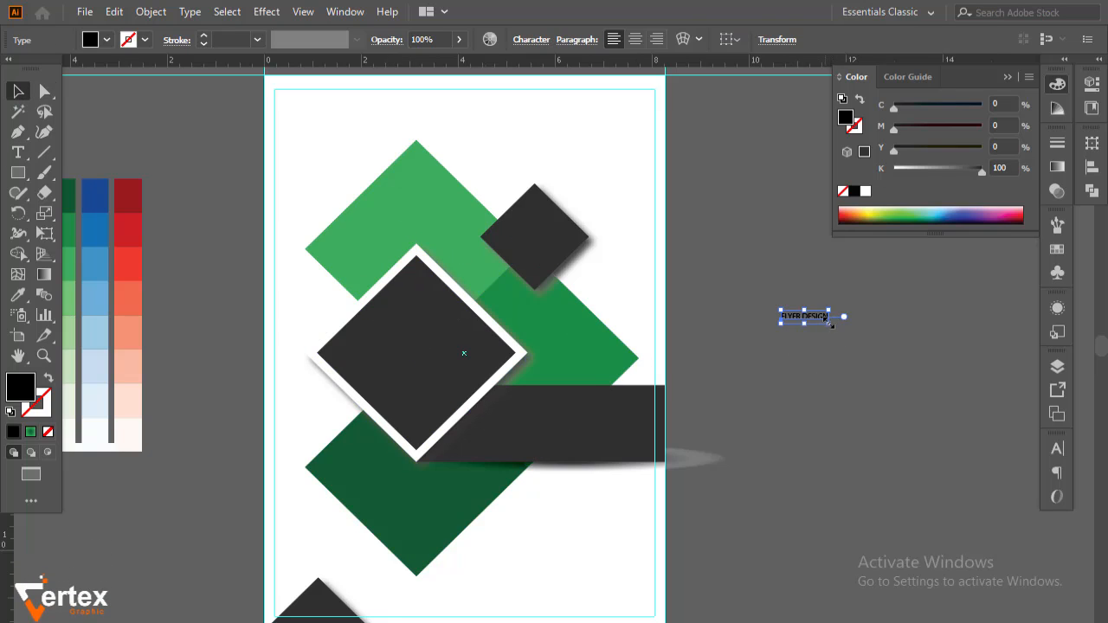
{"action": "left_click_drag", "start_coordinate": [828, 322], "coordinate": [586, 424]}
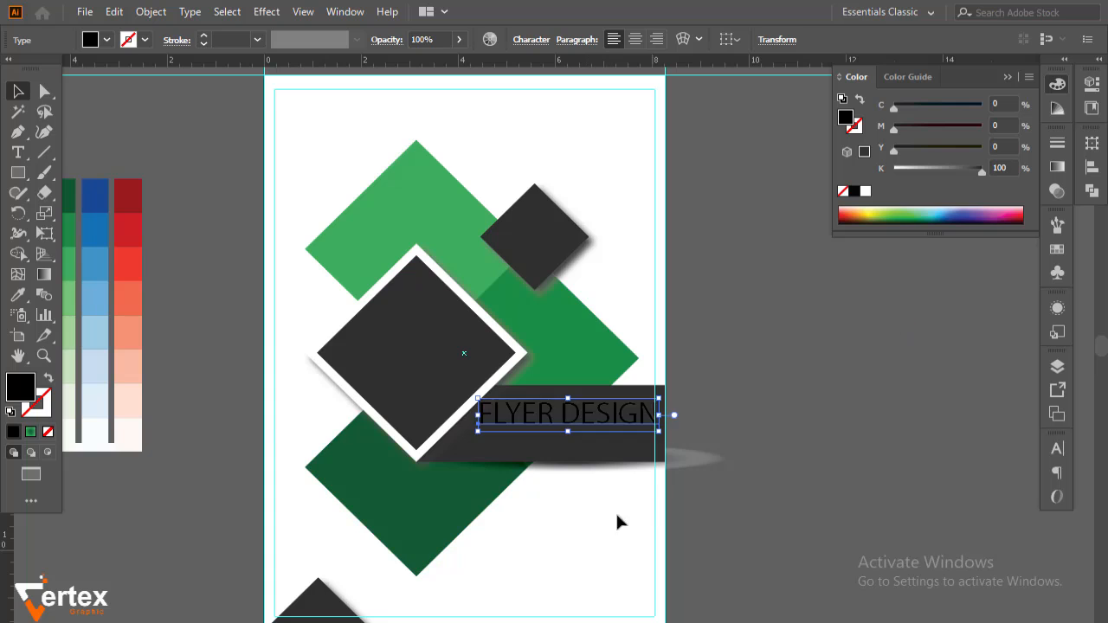
Change the text on the bar to "FLYER TEMPLATE"
{"action": "left_click_drag", "start_coordinate": [392, 350], "coordinate": [819, 587]}
{"action": "left_click_drag", "start_coordinate": [686, 334], "coordinate": [666, 490]}
{"action": "double_click", "coordinate": [649, 400]}
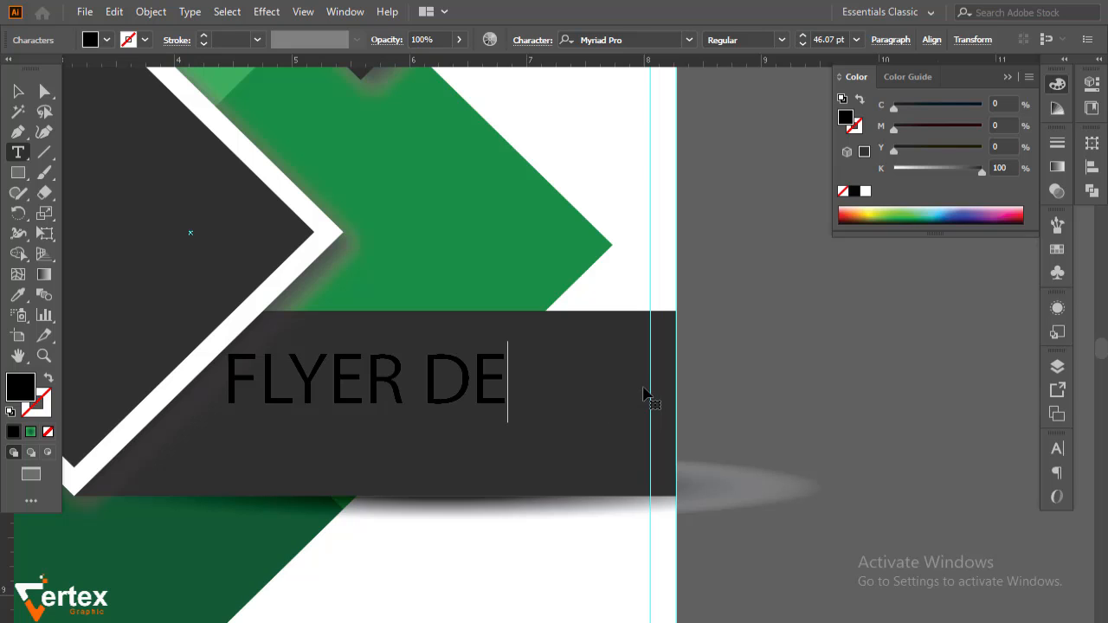
{"action": "key", "text": "BackSpace"}
{"action": "key", "text": "BackSpace"}
{"action": "key", "text": "BackSpace"}
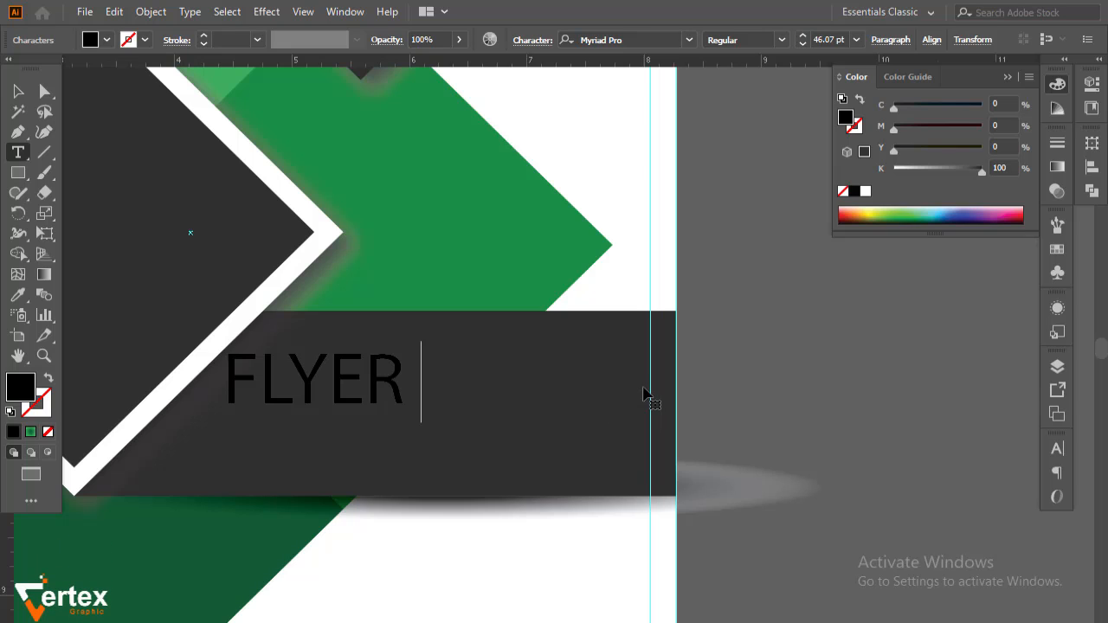
{"action": "type", "text": "TEMPLATE"}
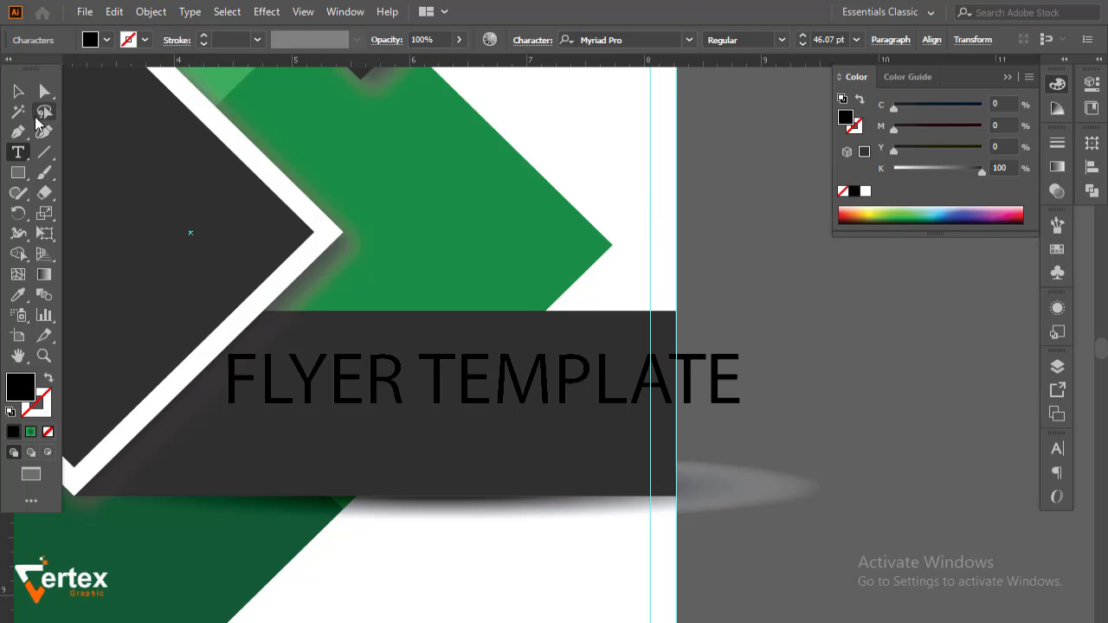
Set the "FLYER TEMPLATE" title's font to Myriad Variable Concept in the Bold style
{"action": "left_click", "coordinate": [17, 90]}
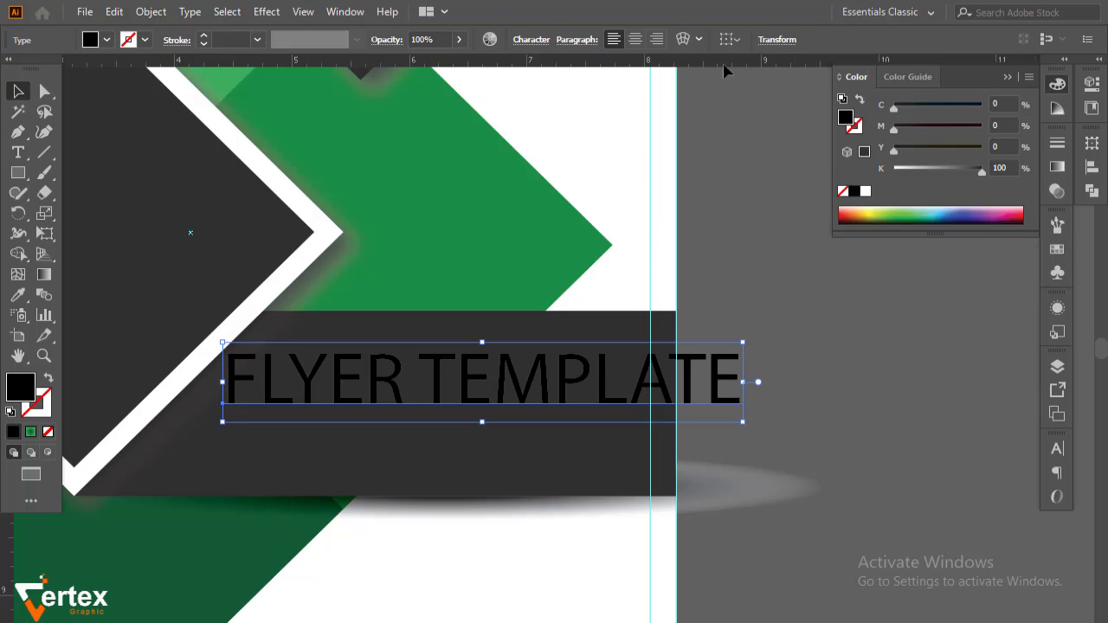
{"action": "left_click", "coordinate": [1058, 448]}
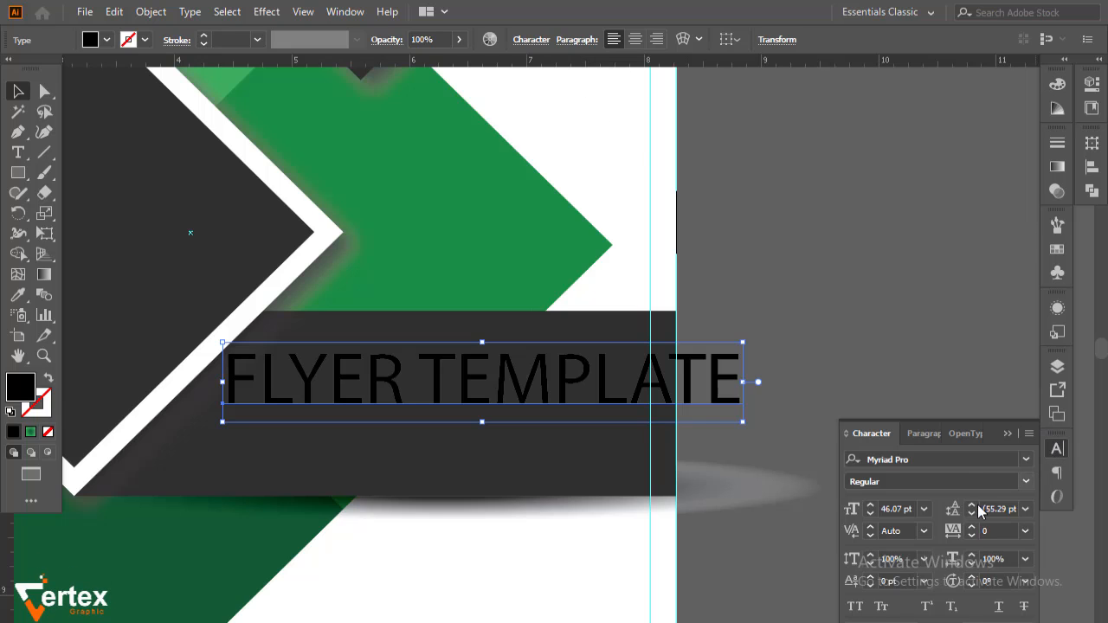
{"action": "left_click", "coordinate": [1026, 459]}
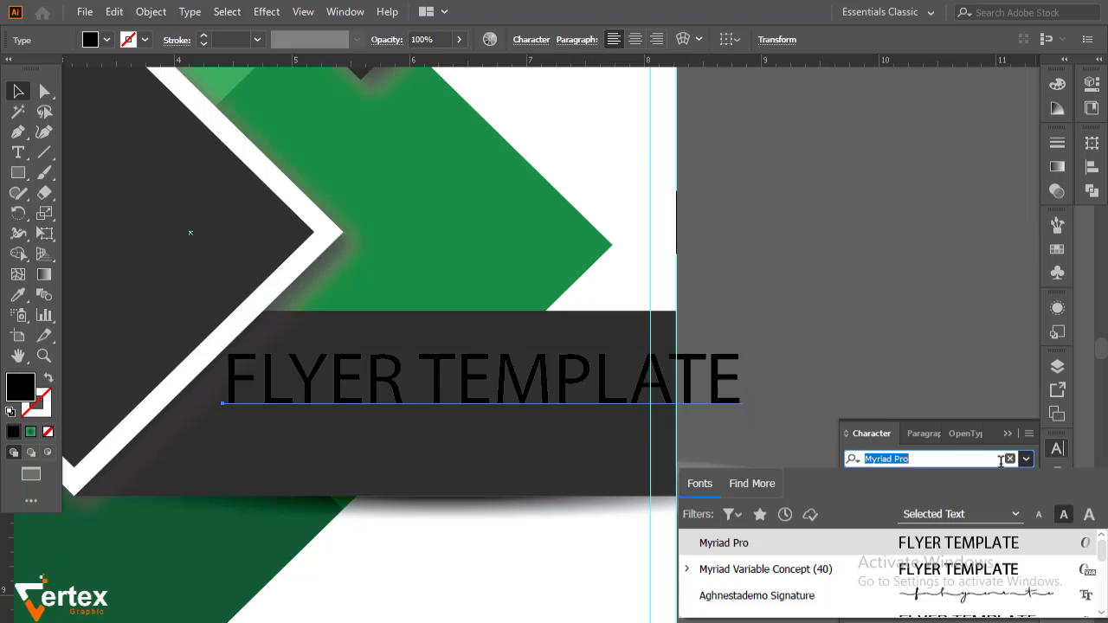
{"action": "left_click", "coordinate": [804, 569]}
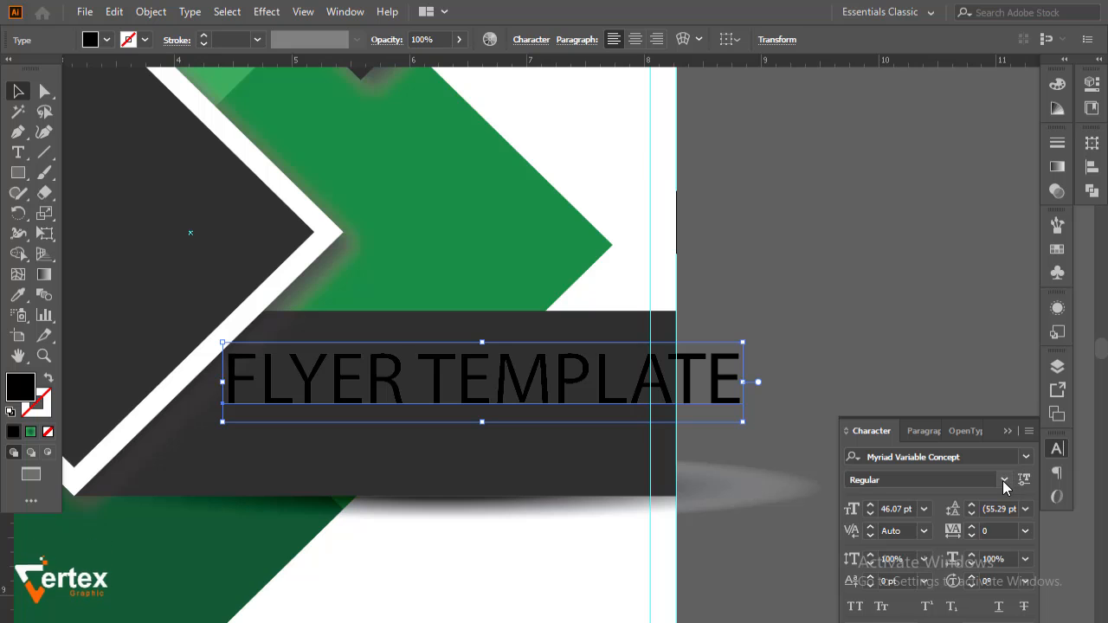
{"action": "left_click", "coordinate": [1001, 480]}
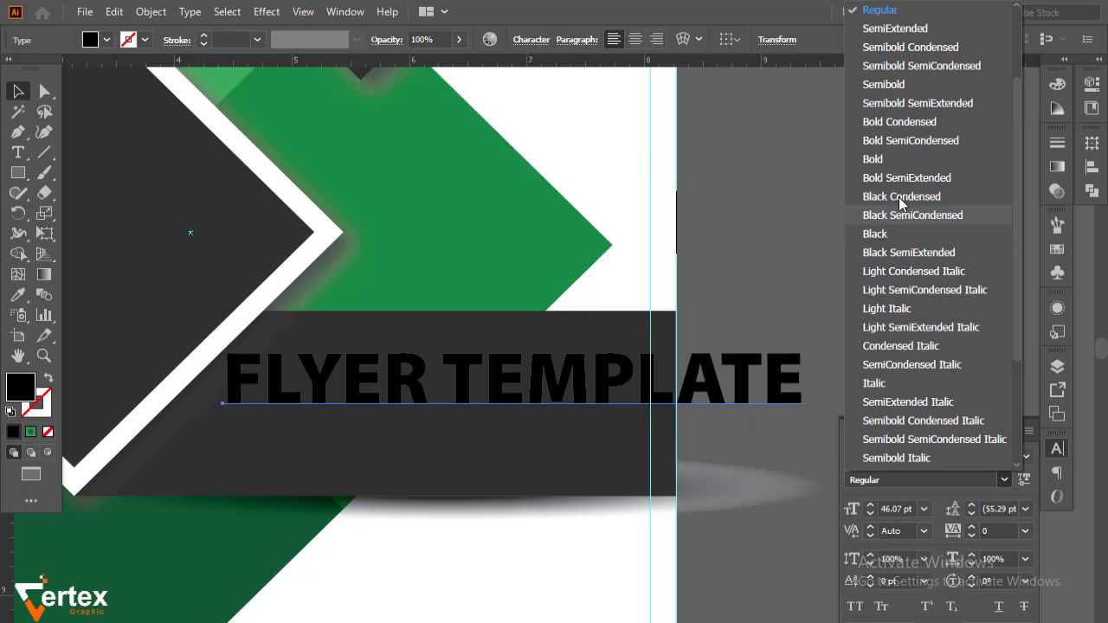
{"action": "left_click", "coordinate": [897, 161]}
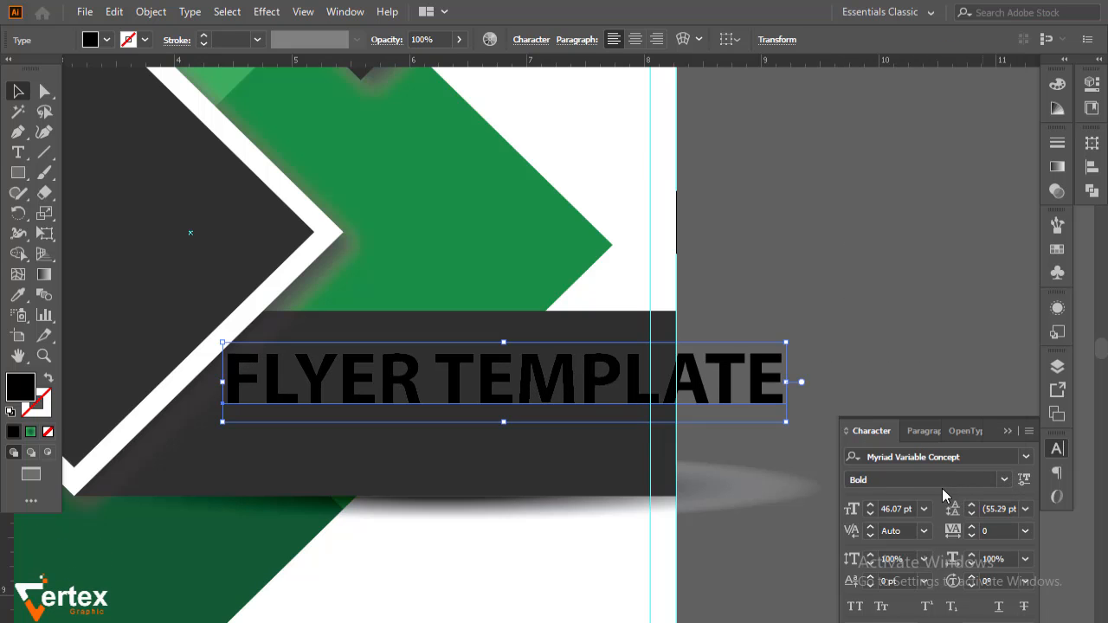
Set the title's font size to 33 pt and move it on the dark bar so it ends at the right margin guide
{"action": "left_click", "coordinate": [870, 514]}
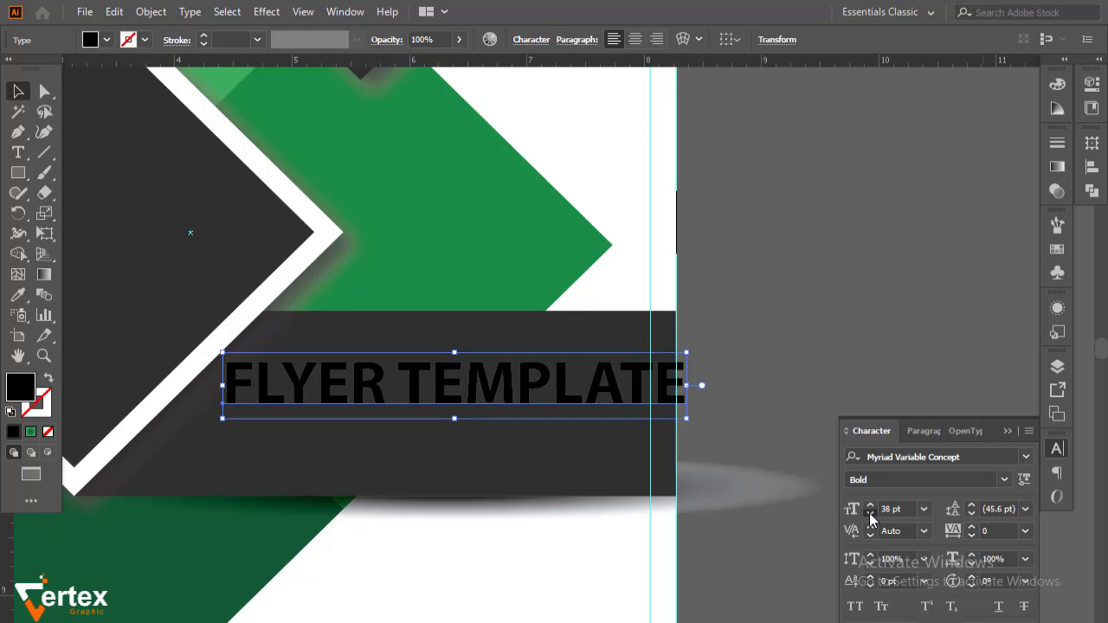
{"action": "left_click", "coordinate": [870, 516]}
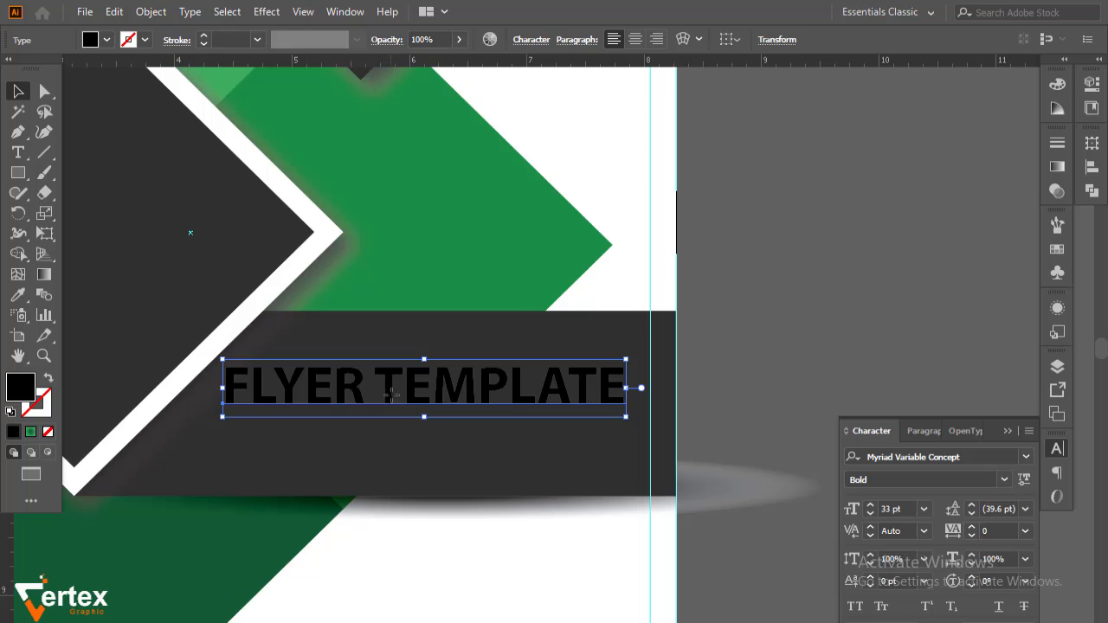
{"action": "left_click_drag", "start_coordinate": [392, 396], "coordinate": [420, 382]}
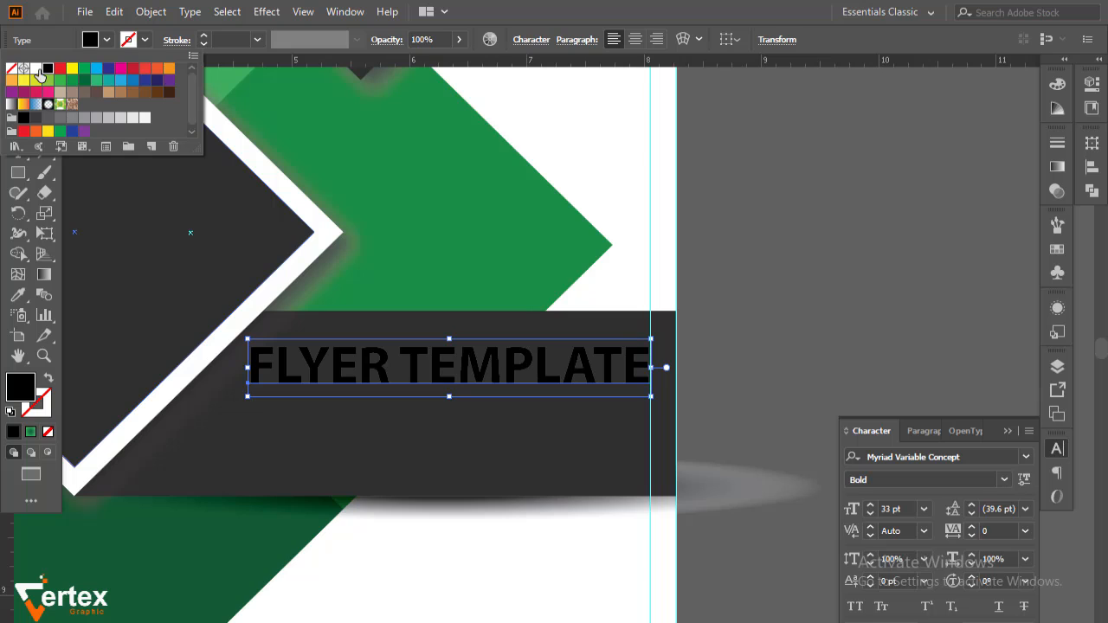
Fill the "FLYER TEMPLATE" title with white and deselect it
{"action": "left_click", "coordinate": [39, 77]}
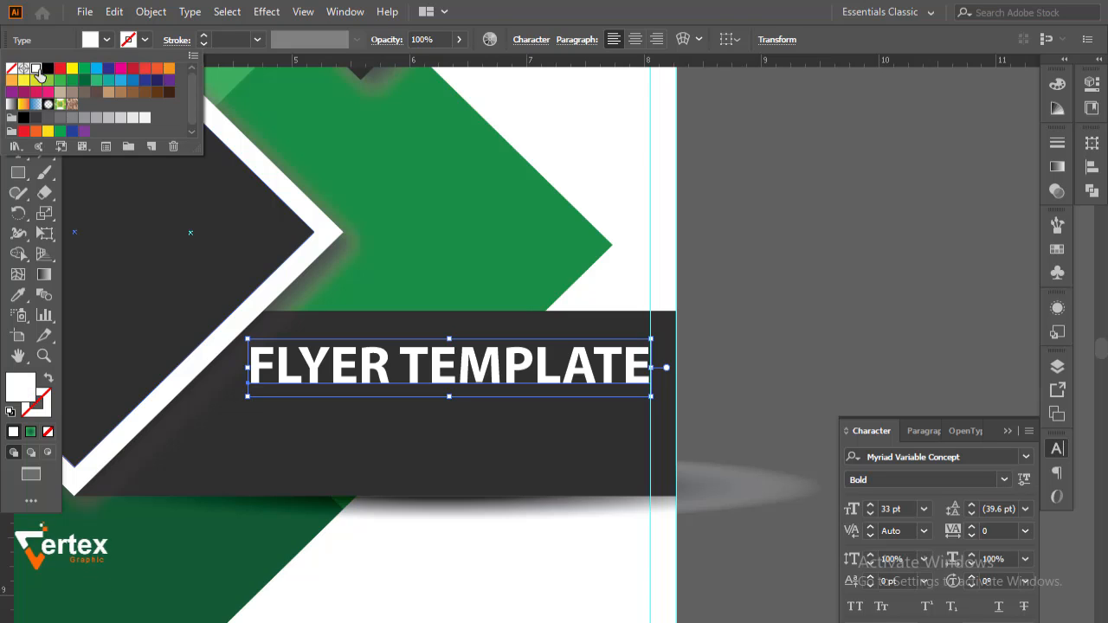
{"action": "left_click", "coordinate": [801, 199]}
{"action": "left_click", "coordinate": [800, 198]}
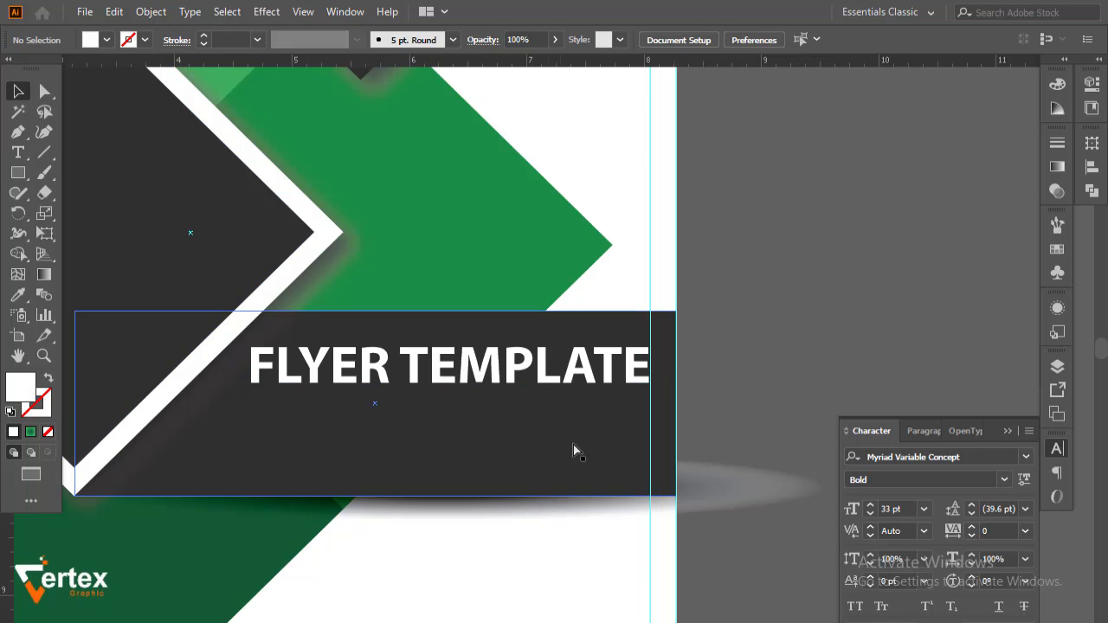
{"action": "scroll", "coordinate": [569, 366], "scroll_direction": "down", "scroll_amount": 5}
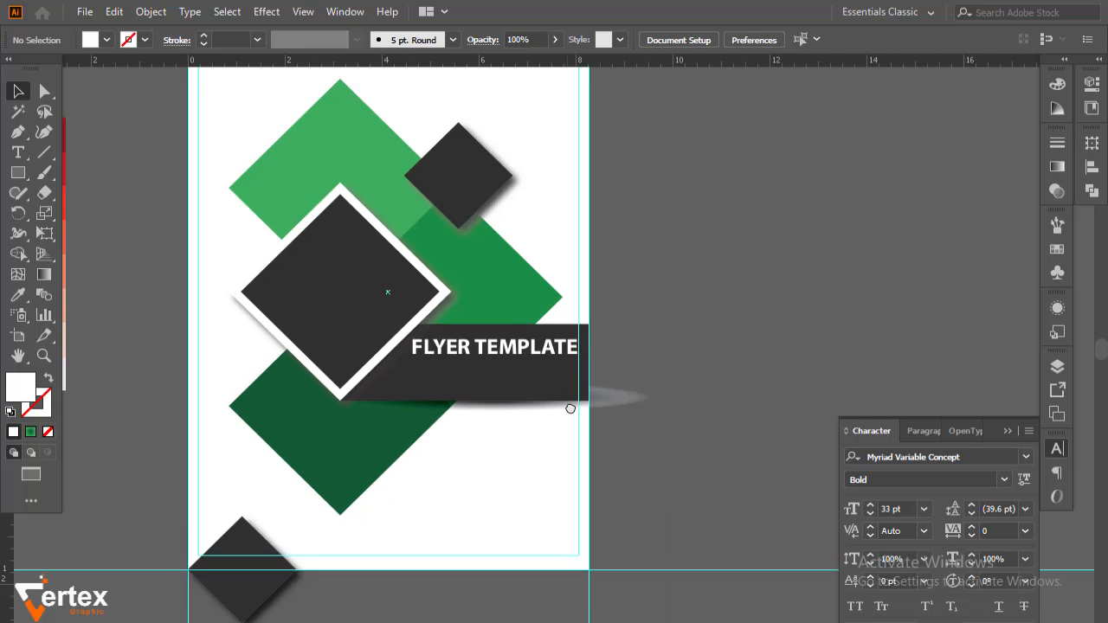
{"action": "scroll", "coordinate": [407, 312], "scroll_direction": "up", "scroll_amount": 2}
{"action": "left_click_drag", "start_coordinate": [633, 469], "coordinate": [632, 470]}
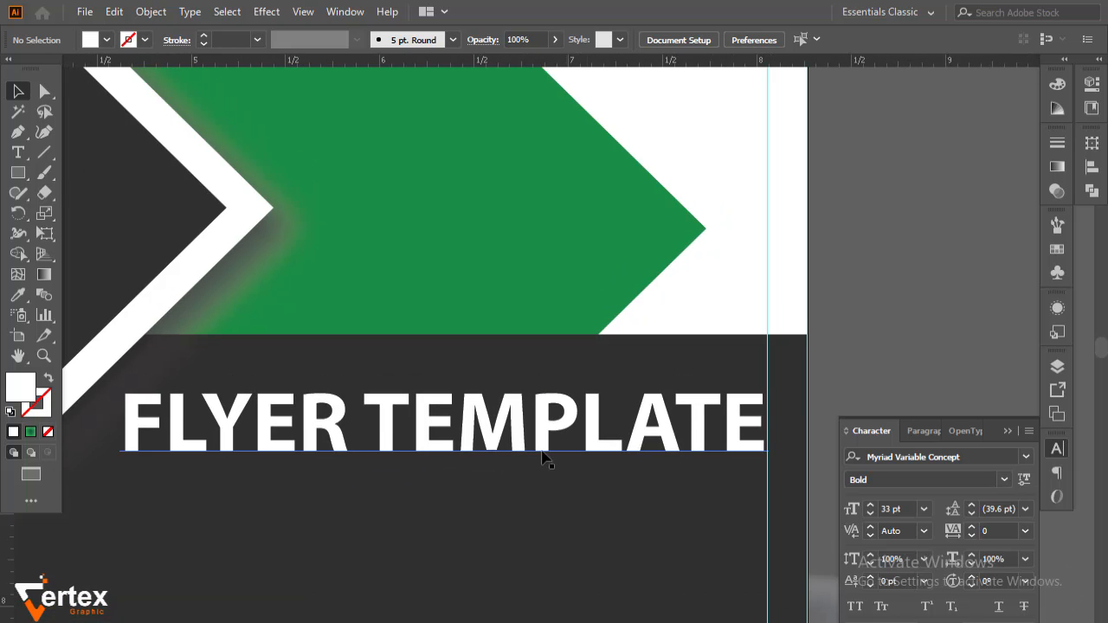
Change the title's font style to SemiCondensed
{"action": "left_click", "coordinate": [538, 440]}
{"action": "left_click", "coordinate": [1004, 480]}
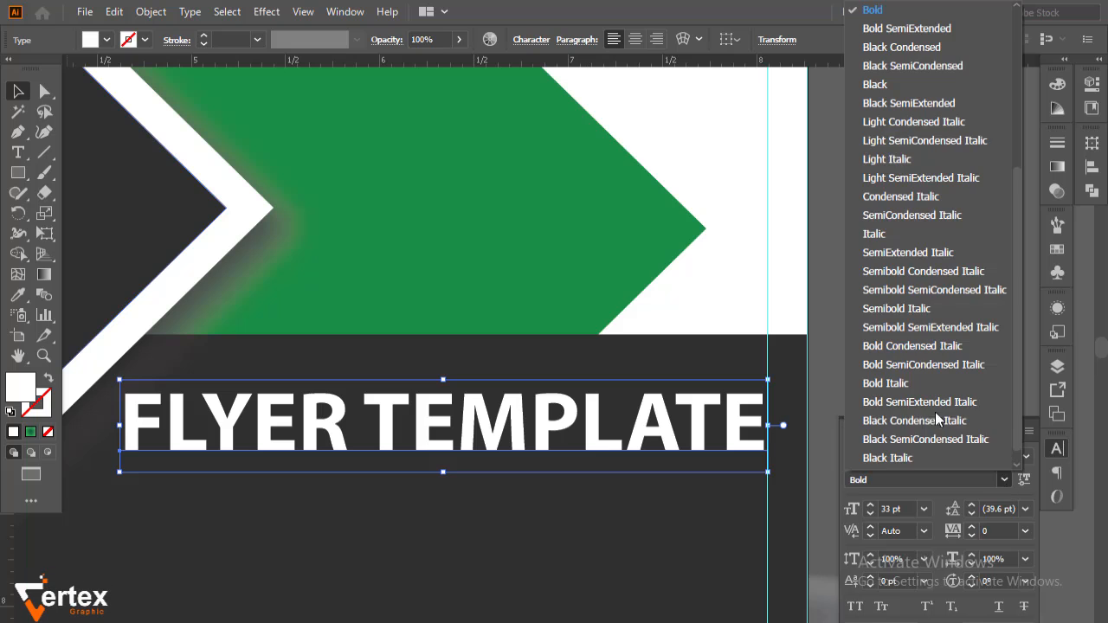
{"action": "scroll", "coordinate": [891, 56], "scroll_direction": "up", "scroll_amount": 5}
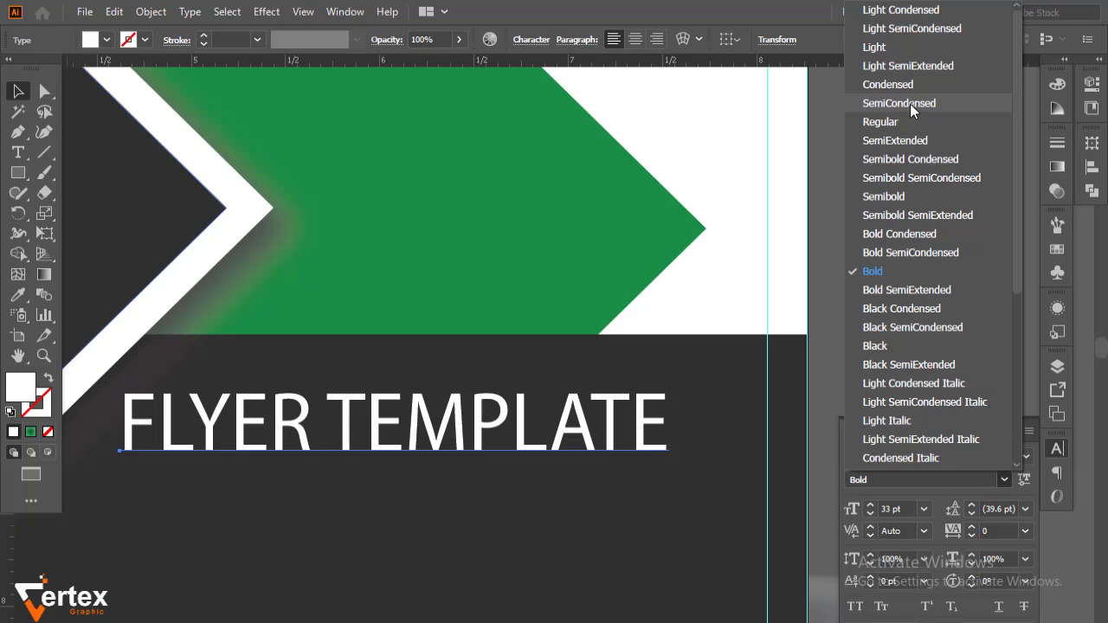
{"action": "left_click", "coordinate": [909, 104]}
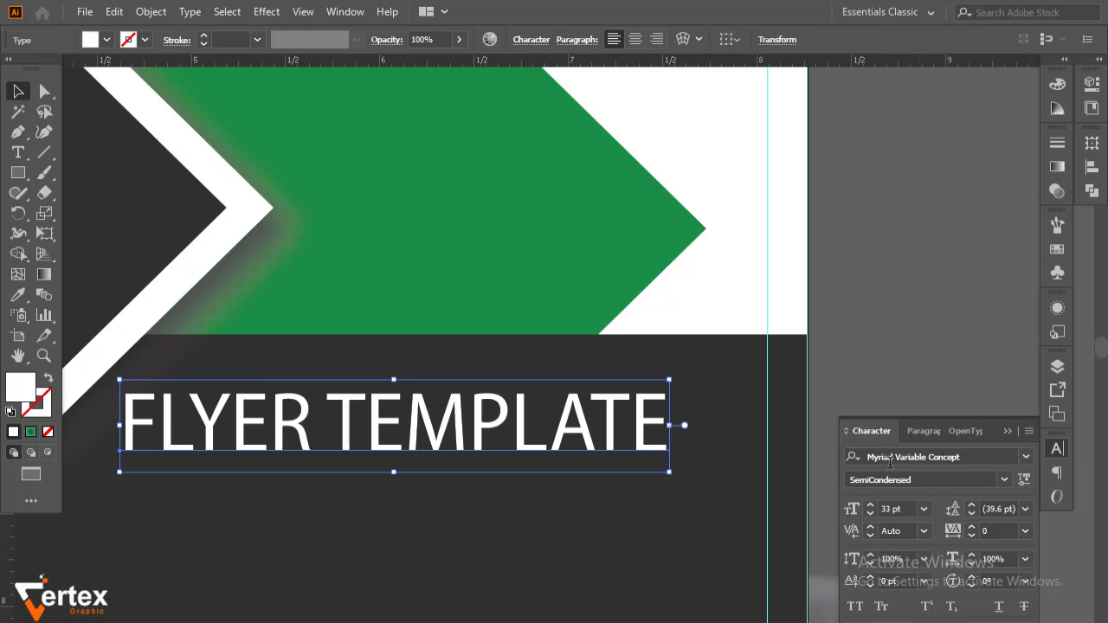
Enlarge the title to 39 pt so it spans up to the right margin guide
{"action": "left_click", "coordinate": [872, 505]}
{"action": "left_click", "coordinate": [871, 505]}
{"action": "left_click", "coordinate": [872, 504]}
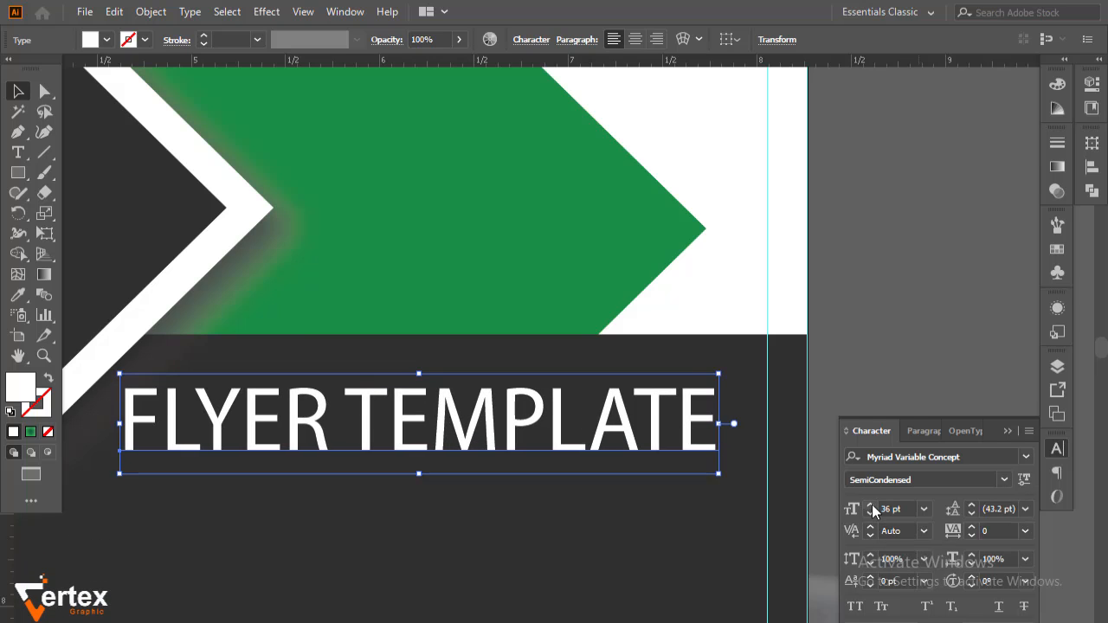
{"action": "left_click", "coordinate": [871, 504]}
{"action": "left_click", "coordinate": [871, 505]}
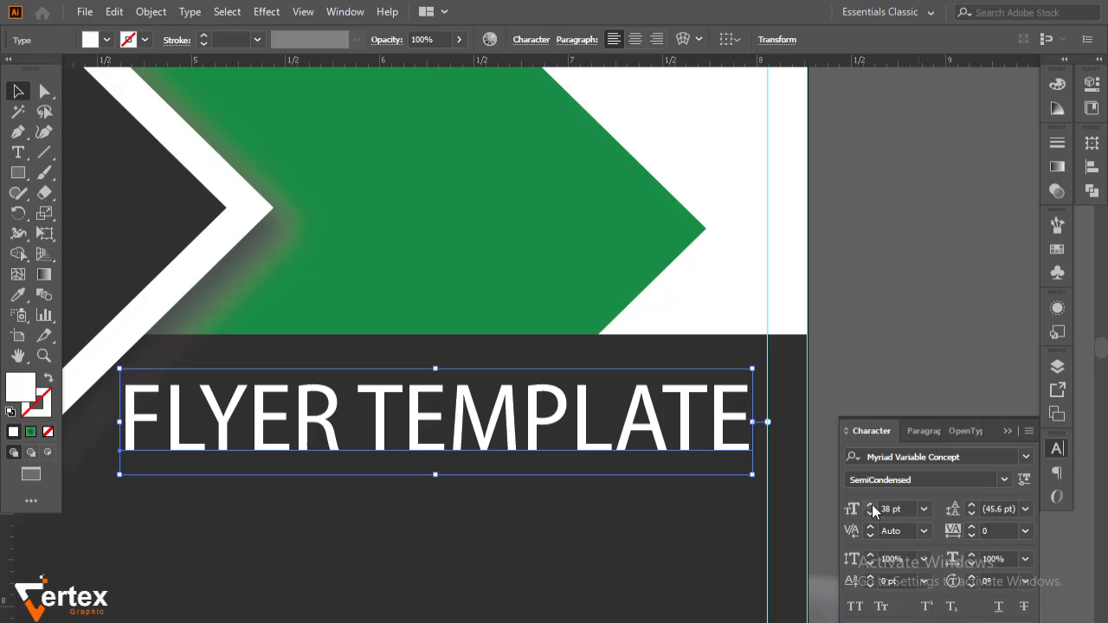
{"action": "left_click", "coordinate": [871, 505]}
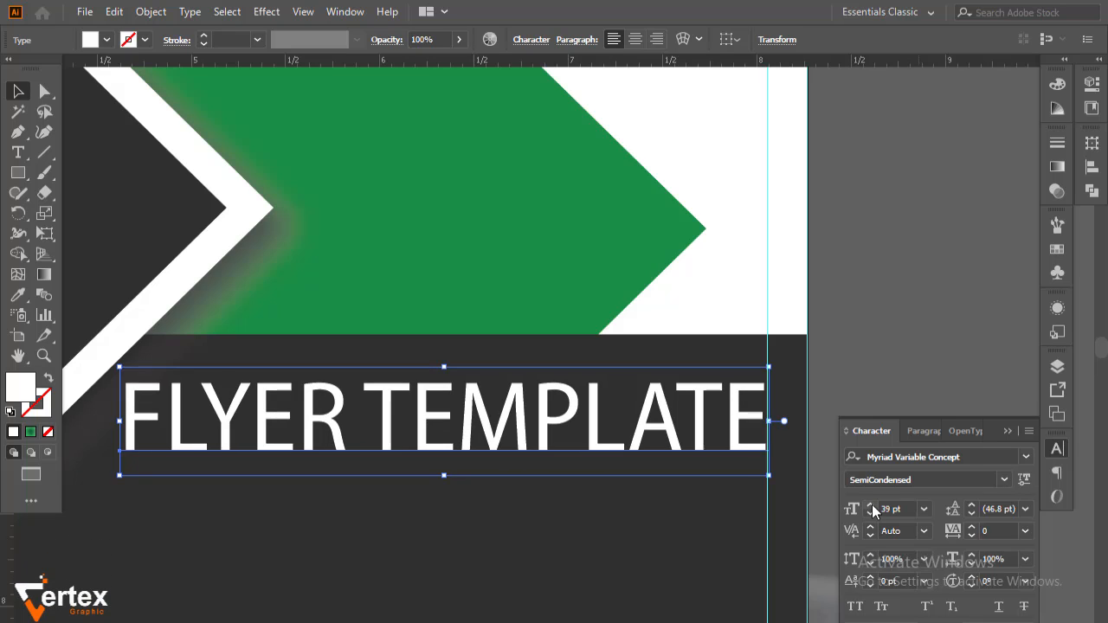
{"action": "left_click", "coordinate": [926, 325]}
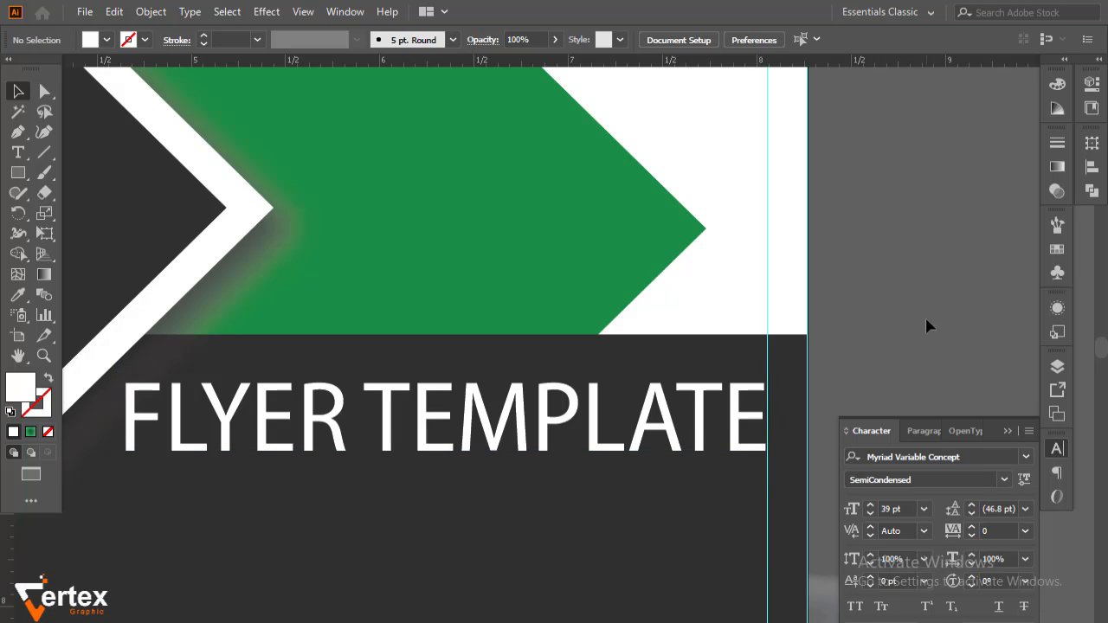
Duplicate the title directly below itself on the bar and change the copy's text to "PLACE YOUR TEXT HERE"
{"action": "left_click", "coordinate": [594, 446]}
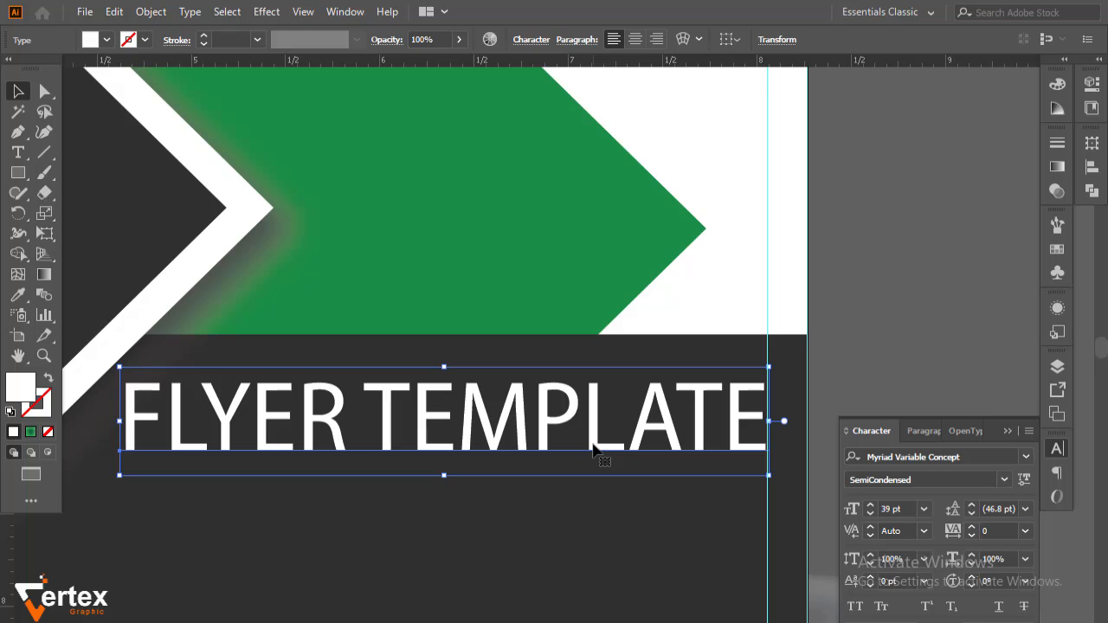
{"action": "left_click_drag", "start_coordinate": [594, 446], "coordinate": [610, 530]}
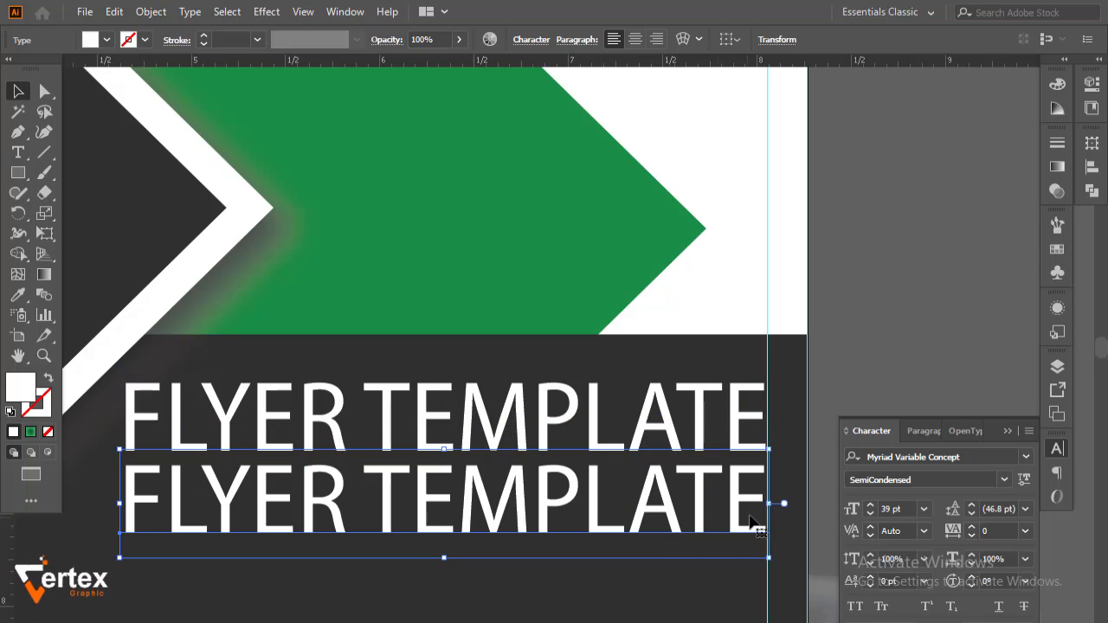
{"action": "key", "text": "t"}
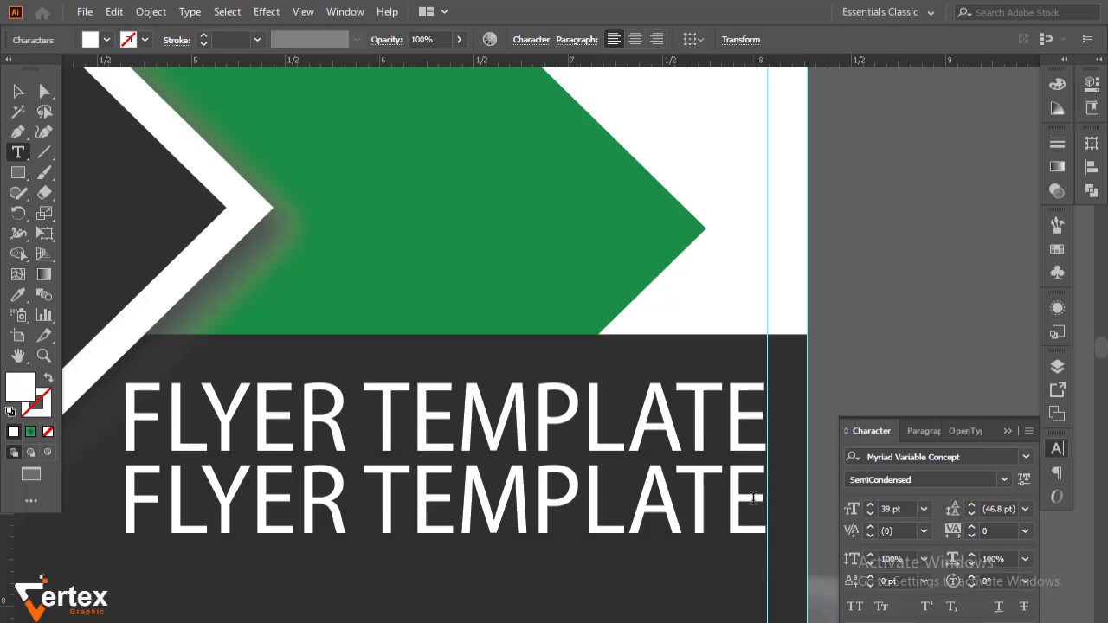
{"action": "left_click_drag", "start_coordinate": [767, 501], "coordinate": [132, 513]}
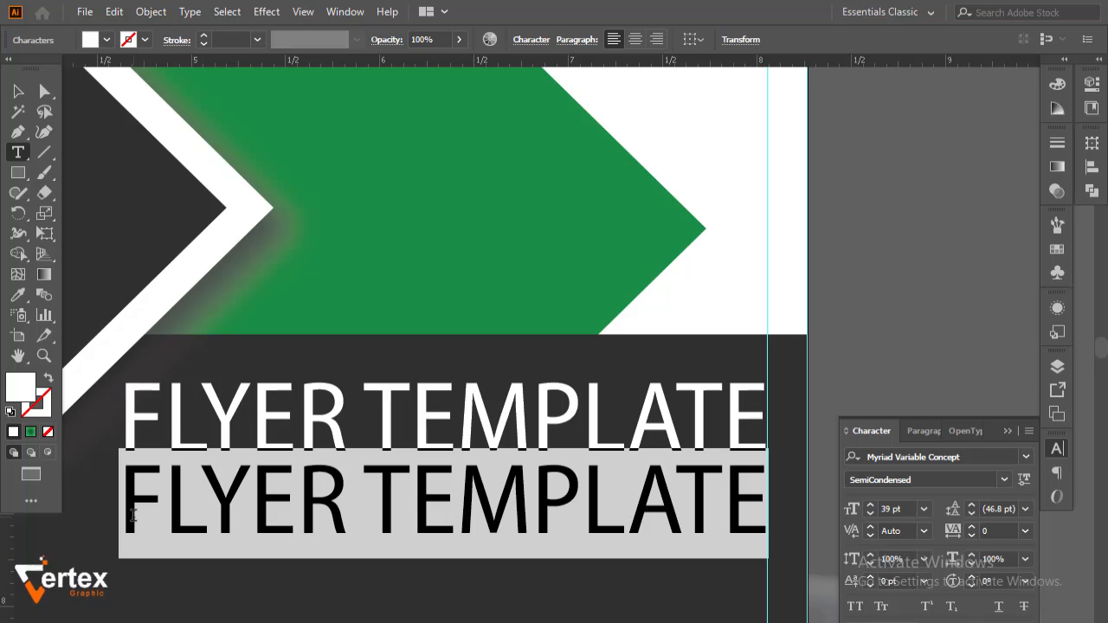
{"action": "type", "text": "P"}
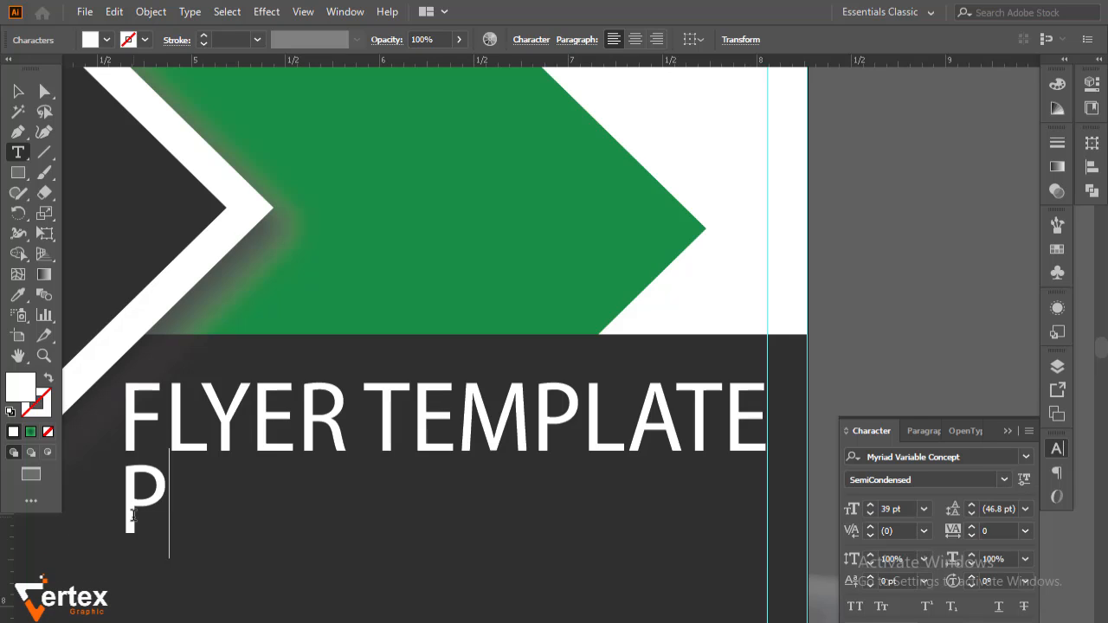
{"action": "type", "text": "LACE YOUR "}
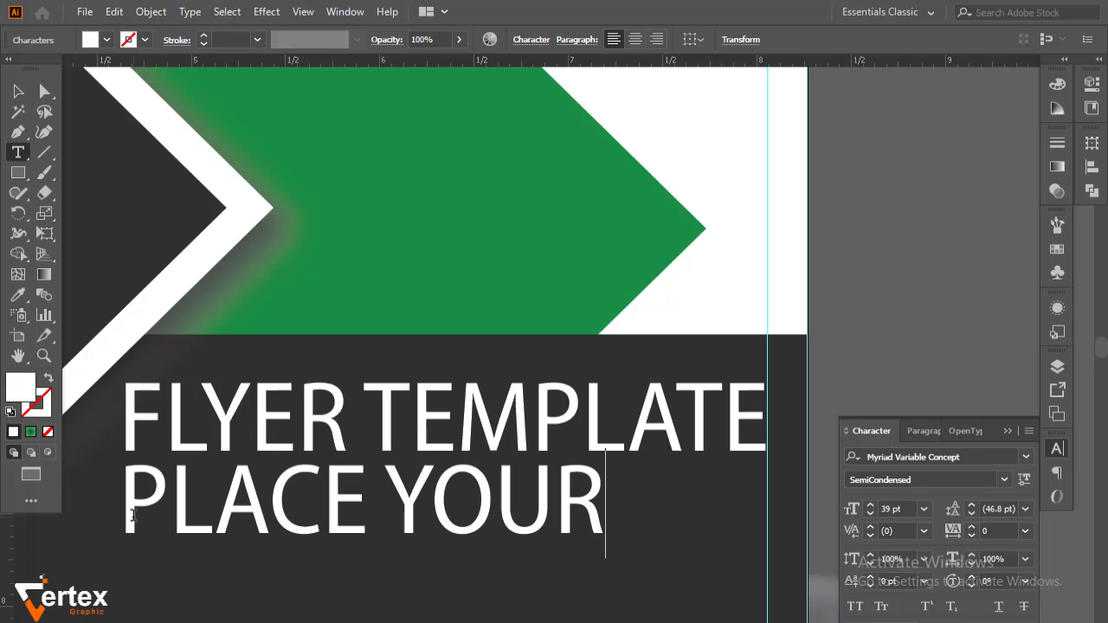
{"action": "type", "text": "TEXT"}
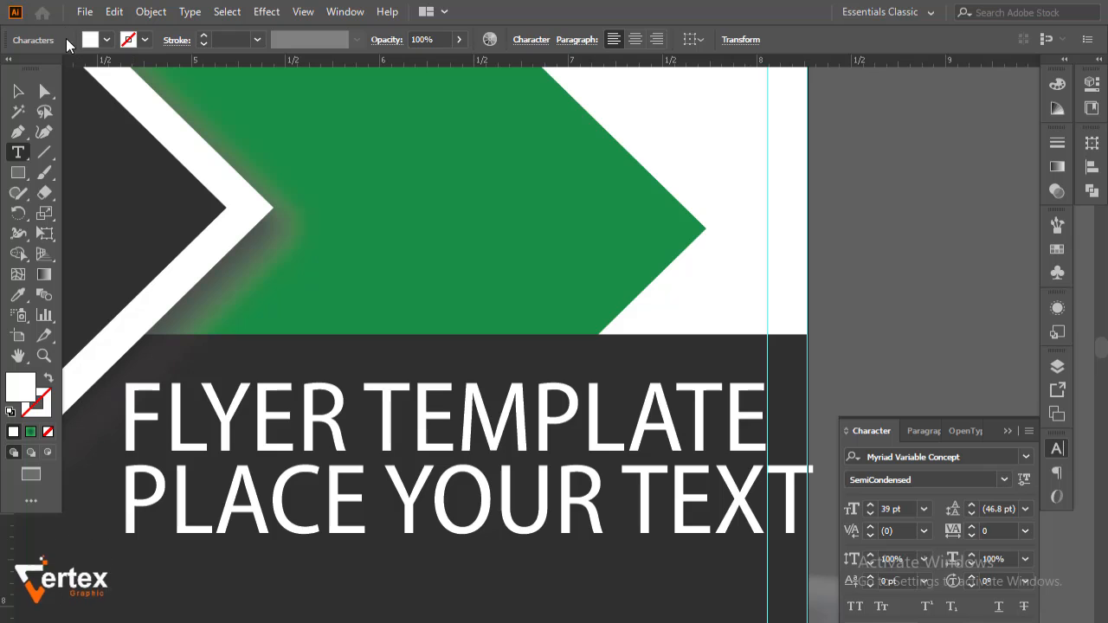
{"action": "left_click", "coordinate": [18, 91]}
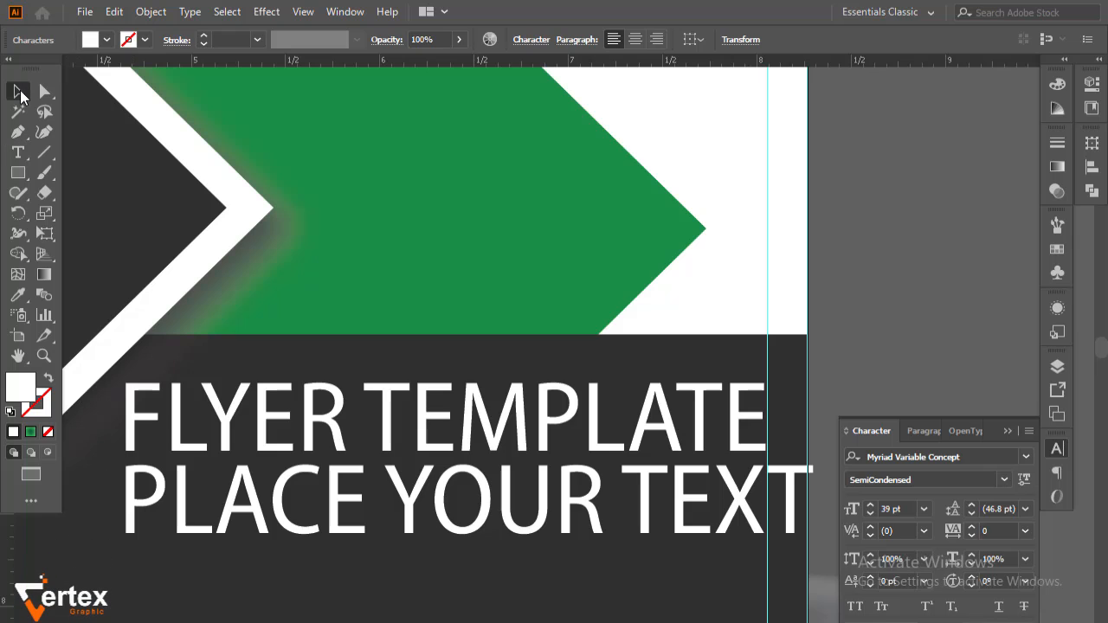
Reduce the "PLACE YOUR TEXT HERE" line to 18 pt
{"action": "left_click", "coordinate": [870, 514]}
{"action": "left_click", "coordinate": [870, 514]}
{"action": "left_click", "coordinate": [870, 514]}
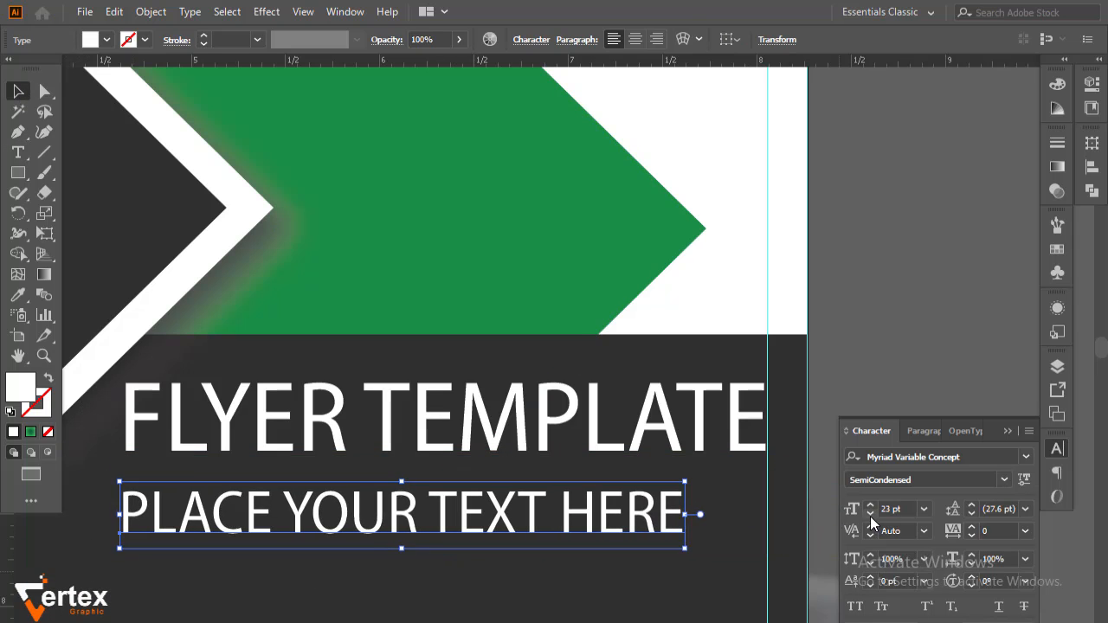
{"action": "left_click", "coordinate": [869, 516]}
{"action": "left_click", "coordinate": [870, 516]}
{"action": "left_click", "coordinate": [869, 515]}
{"action": "left_click", "coordinate": [870, 516]}
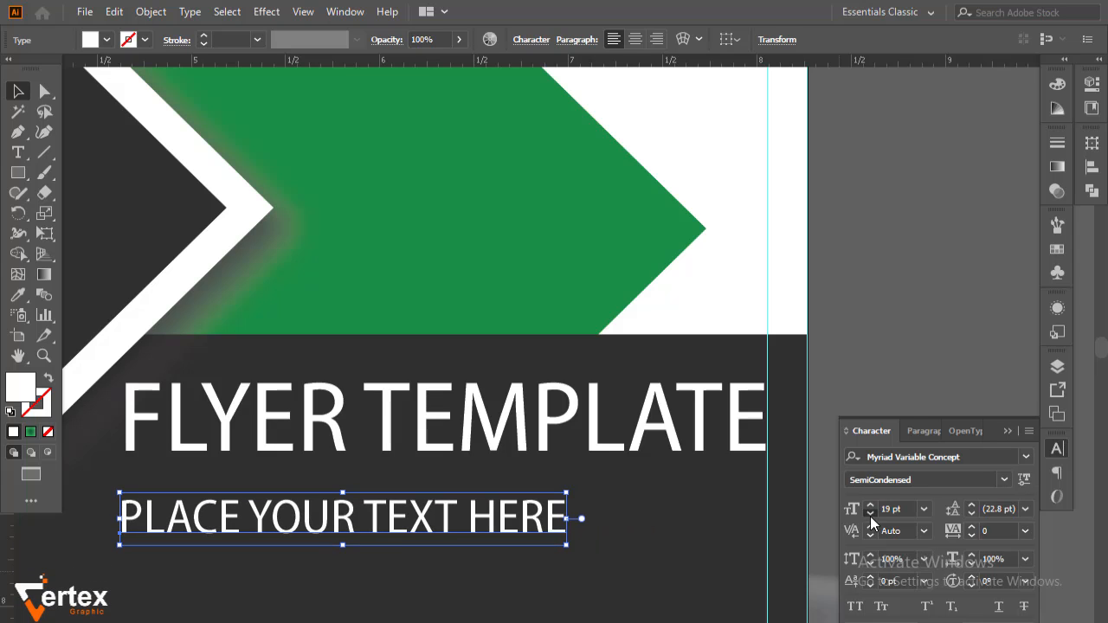
{"action": "left_click", "coordinate": [870, 516]}
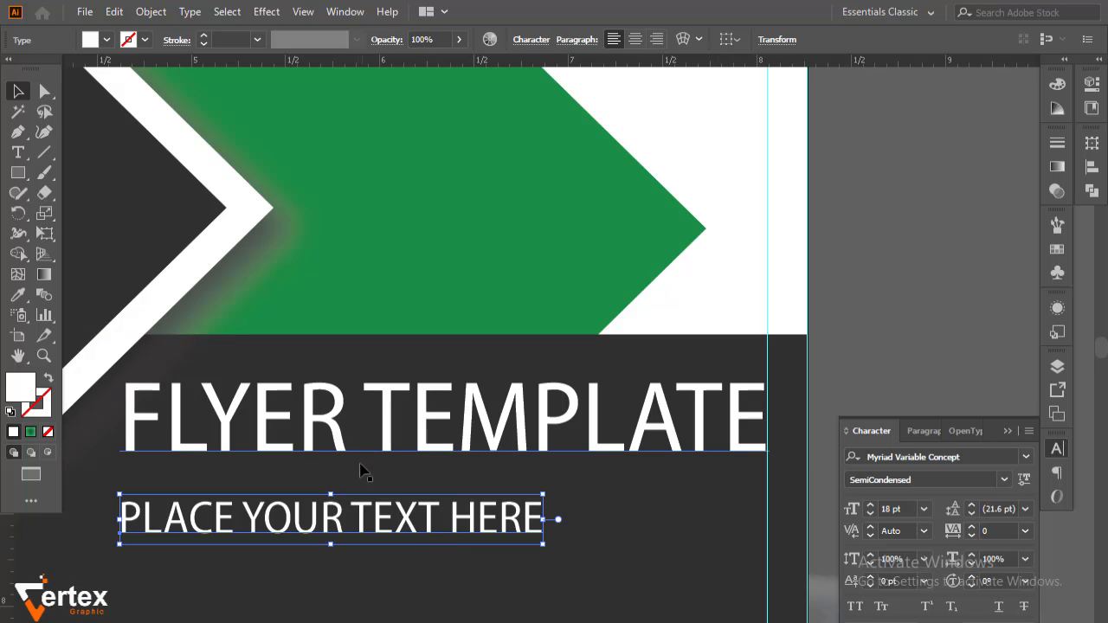
Try centred paragraph alignment on the title and subtitle together
{"action": "left_click", "coordinate": [423, 456], "text": "shift"}
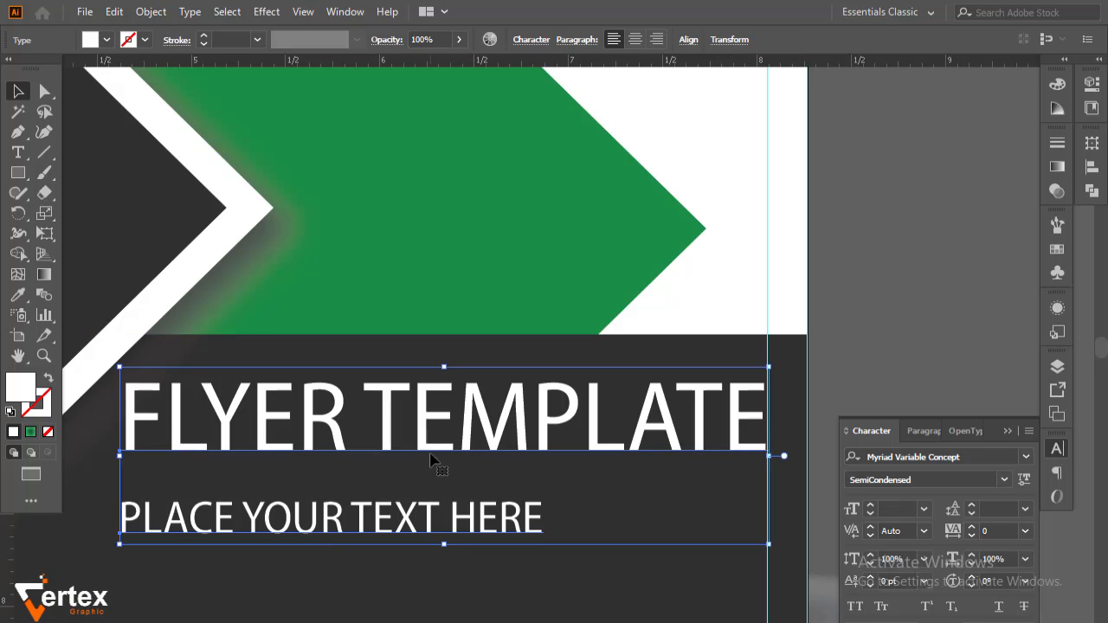
{"action": "left_click", "coordinate": [437, 457]}
{"action": "left_click", "coordinate": [636, 39]}
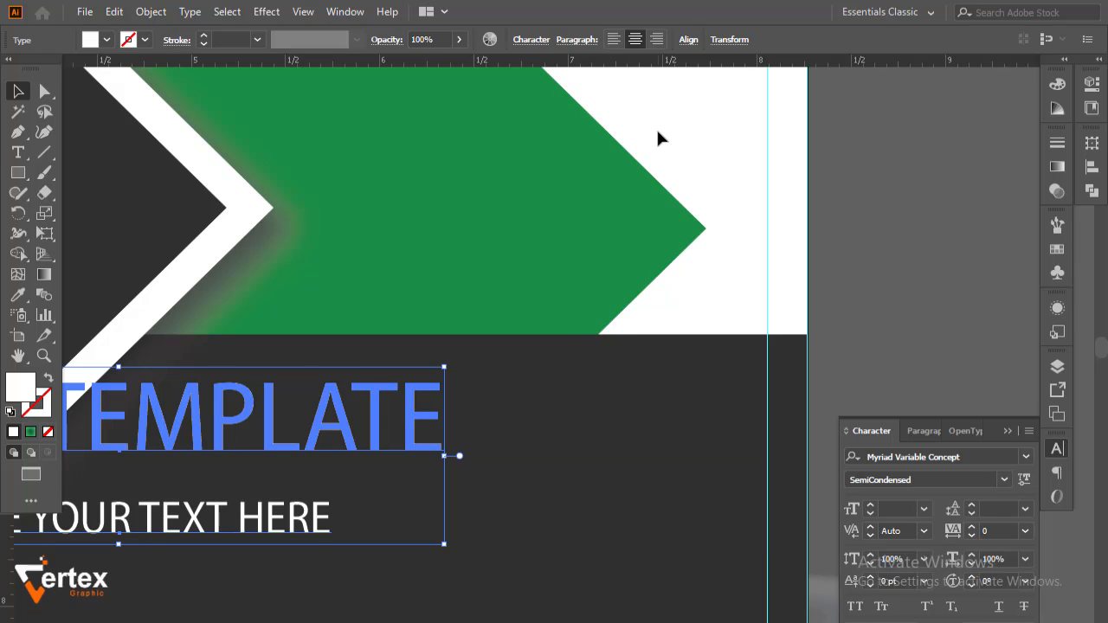
{"action": "key", "text": "ctrl+shift+l"}
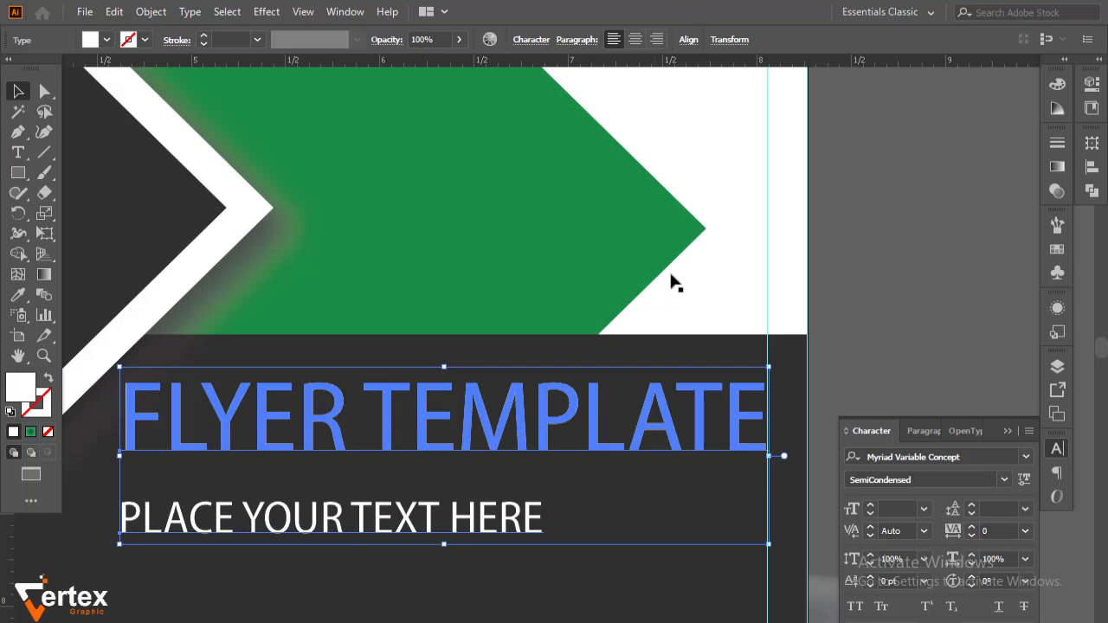
Centre the subtitle horizontally beneath the title, using the title as the key object for the alignment
{"action": "right_click", "coordinate": [594, 431]}
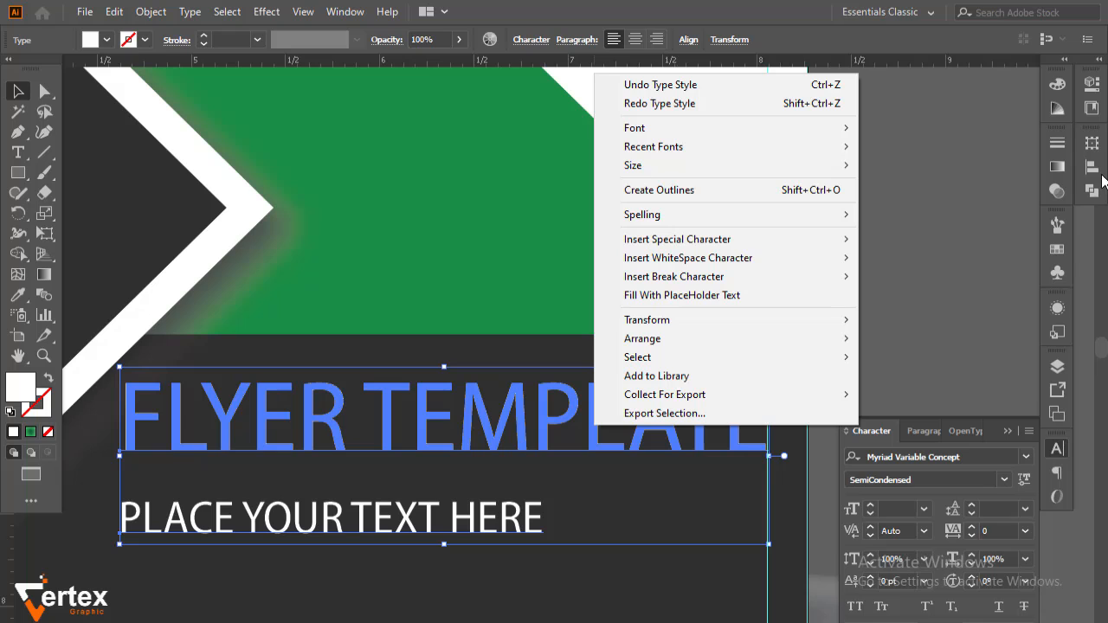
{"action": "left_click", "coordinate": [1092, 168]}
{"action": "left_click", "coordinate": [1050, 281]}
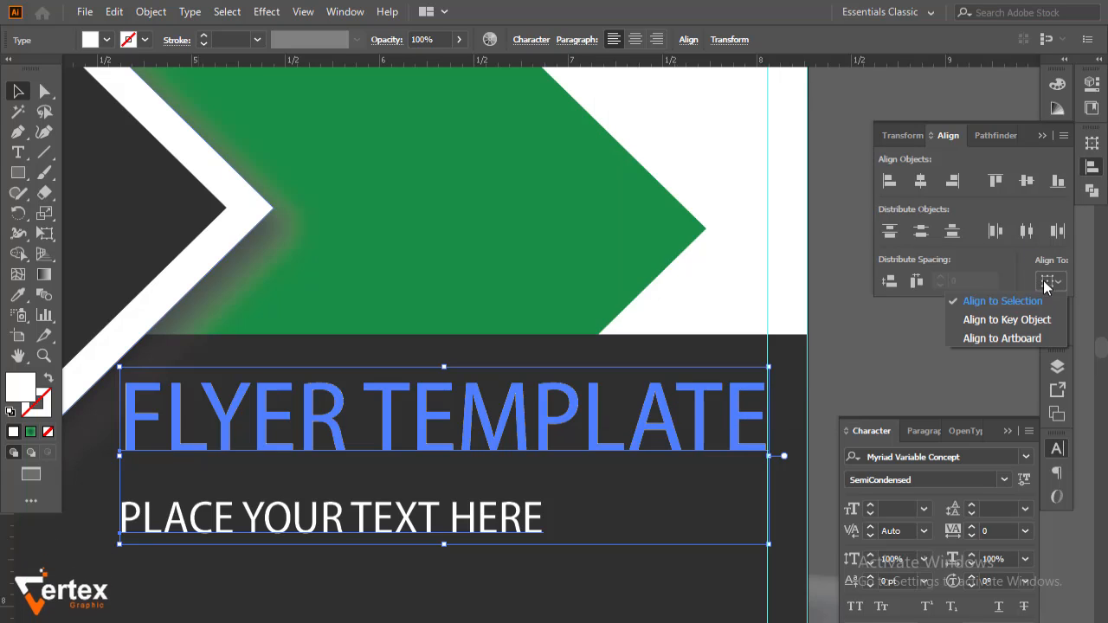
{"action": "left_click", "coordinate": [1004, 339]}
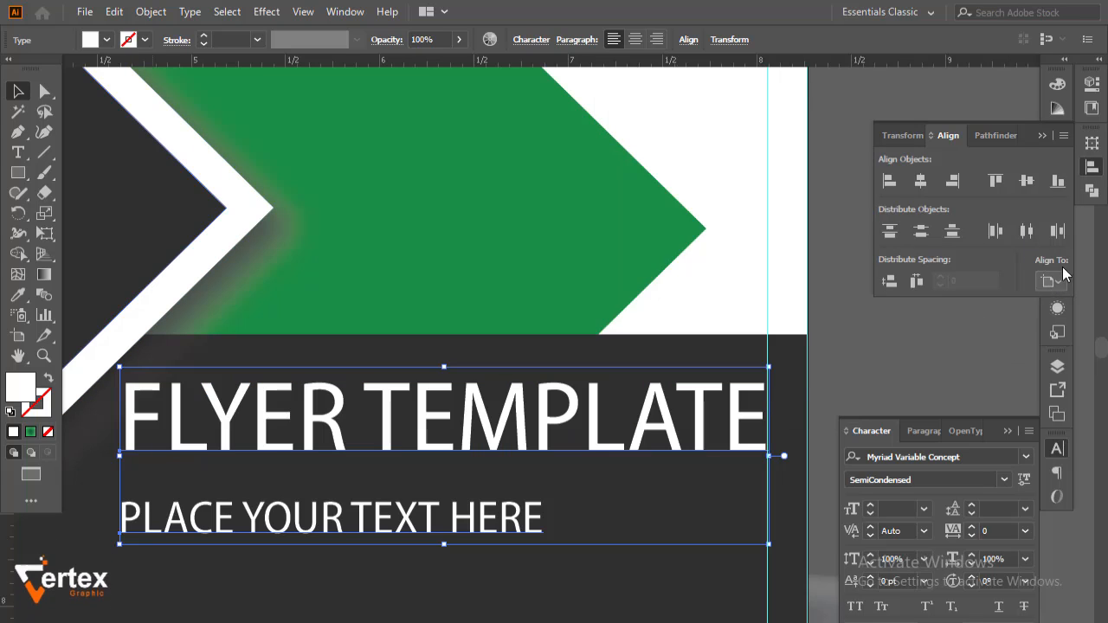
{"action": "left_click", "coordinate": [1050, 280]}
{"action": "left_click", "coordinate": [995, 295]}
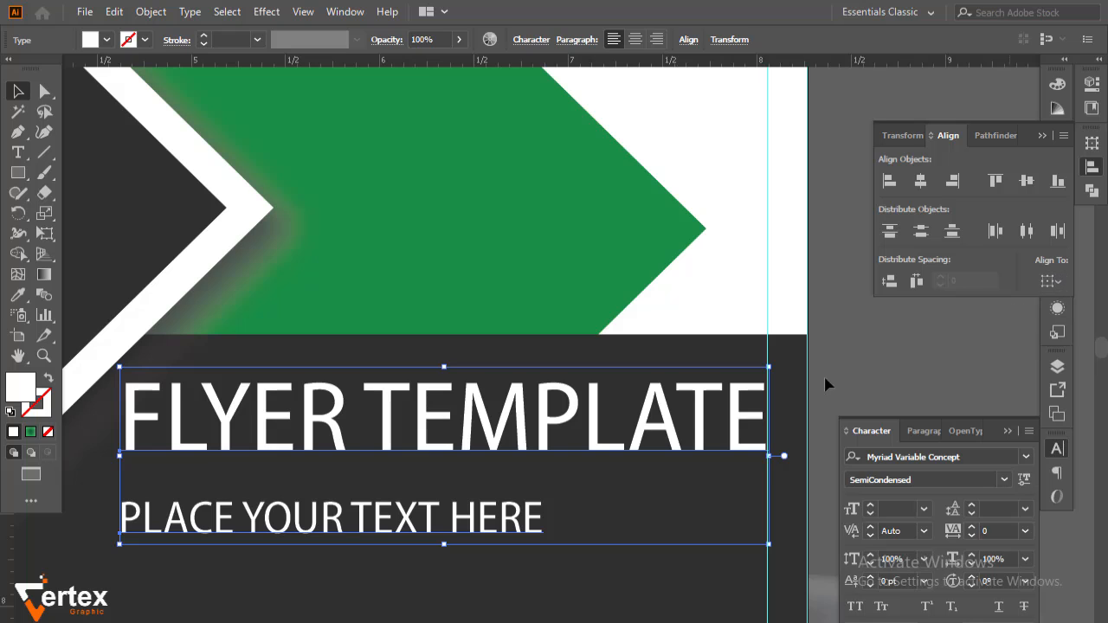
{"action": "left_click", "coordinate": [484, 410]}
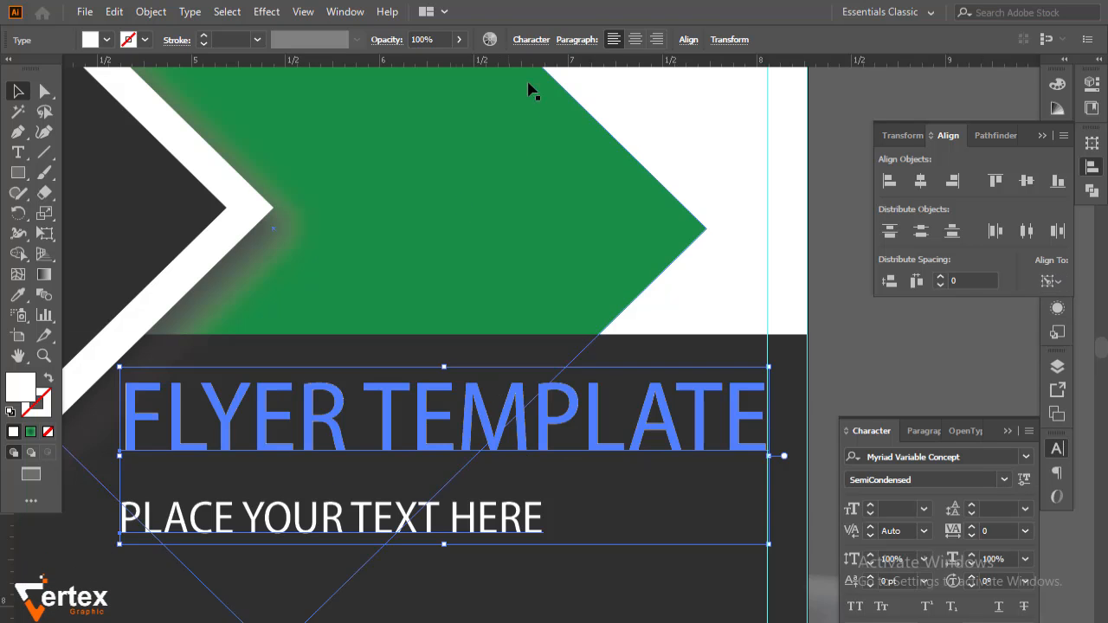
{"action": "left_click", "coordinate": [920, 184]}
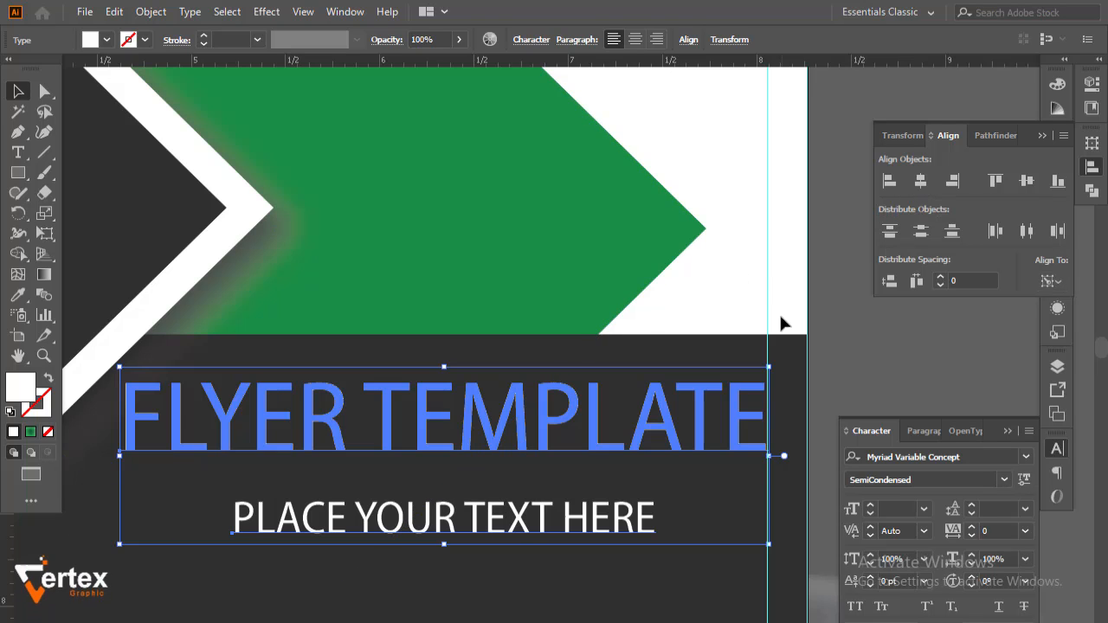
{"action": "left_click", "coordinate": [845, 346]}
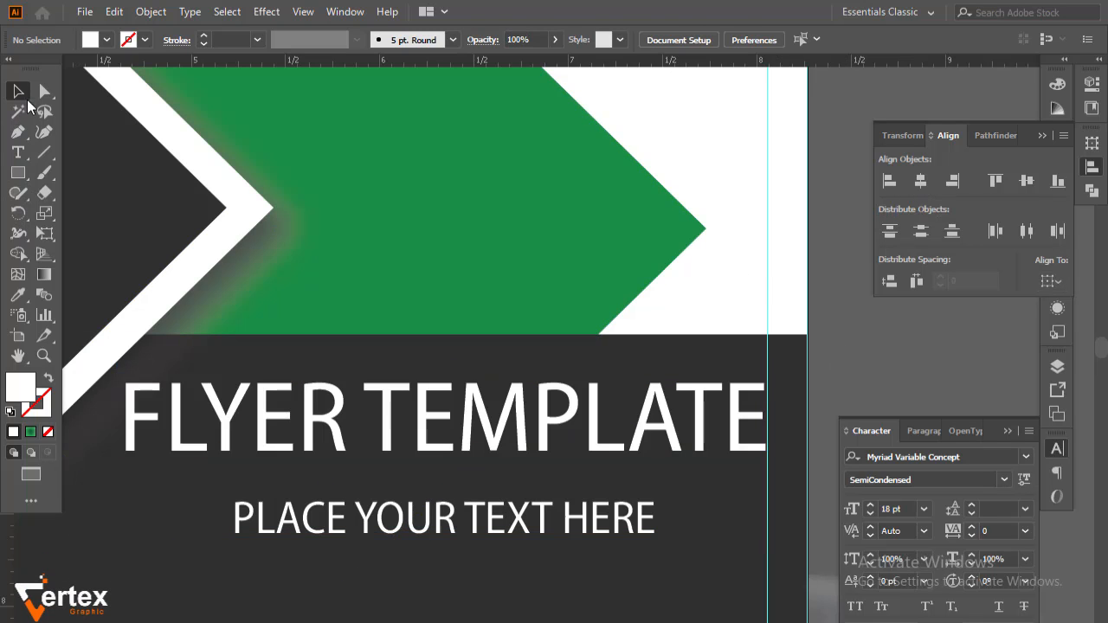
Nudge the "FLYER TEMPLATE" title down on the bar, closer to the subtitle
{"action": "left_click", "coordinate": [386, 431]}
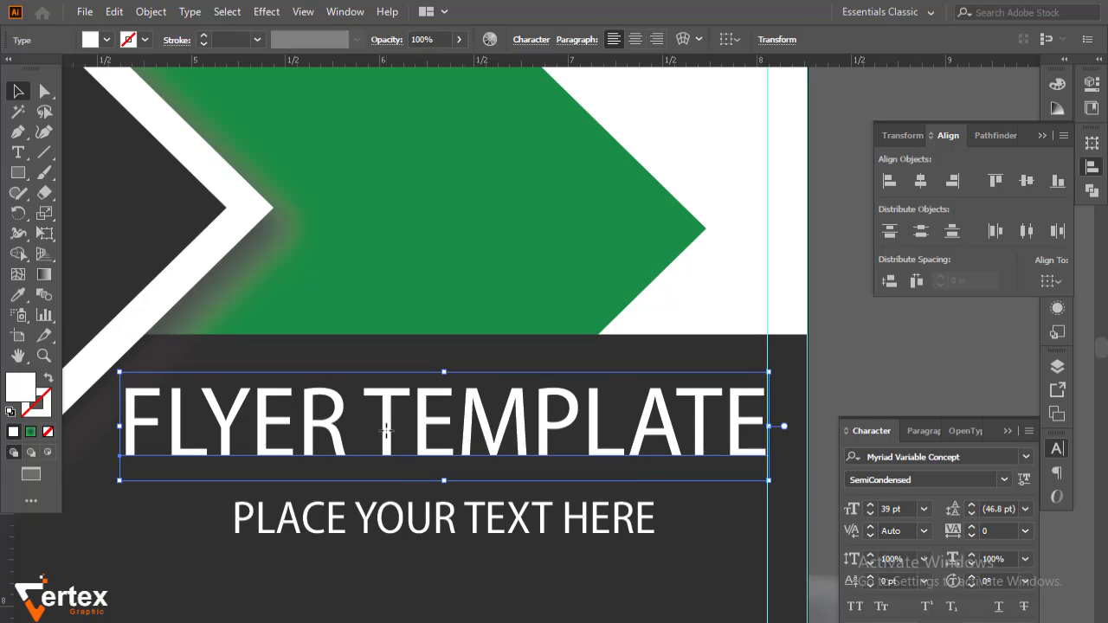
{"action": "key", "text": "Down"}
{"action": "key", "text": "Down"}
{"action": "key", "text": "Down"}
{"action": "key", "text": "Down"}
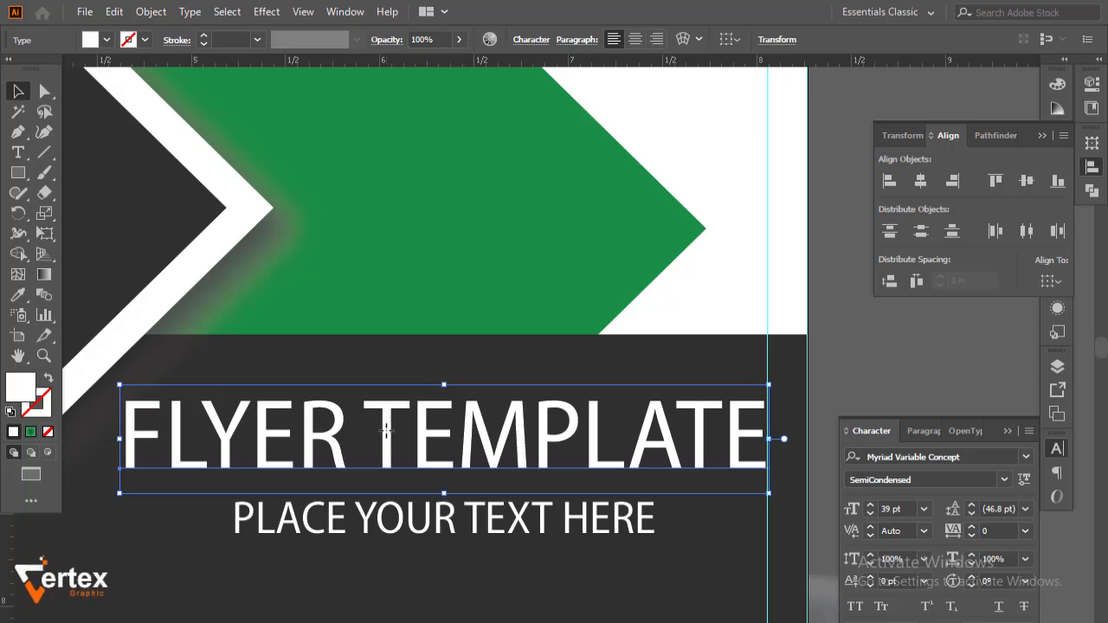
{"action": "key", "text": "Down"}
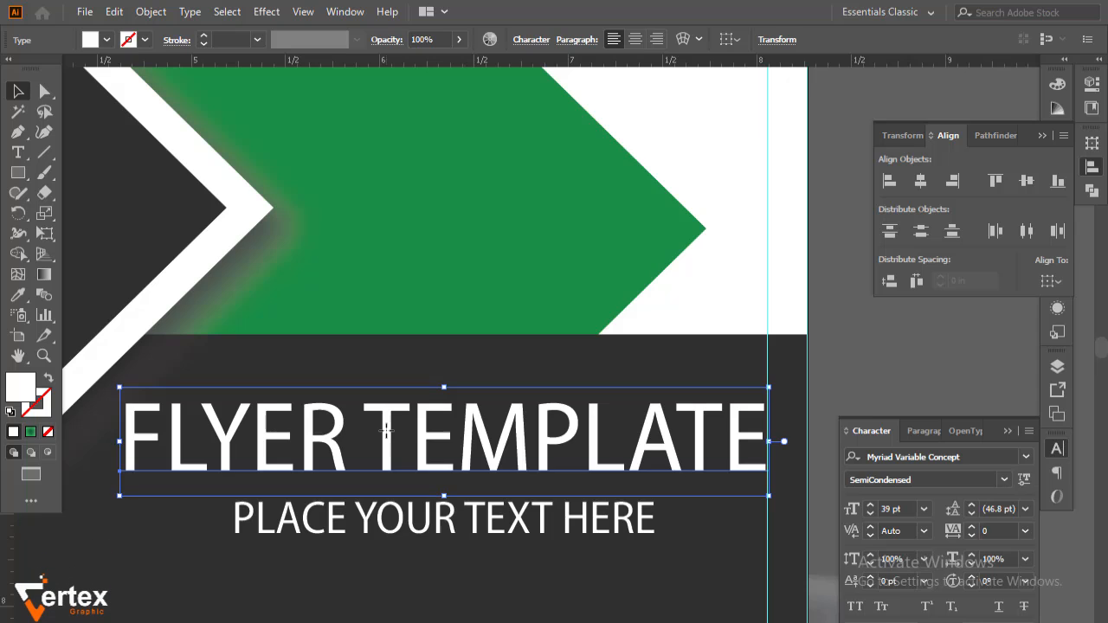
Nudge the "PLACE YOUR TEXT HERE" subtitle up slightly to tighten the gap below the title
{"action": "left_click", "coordinate": [413, 526]}
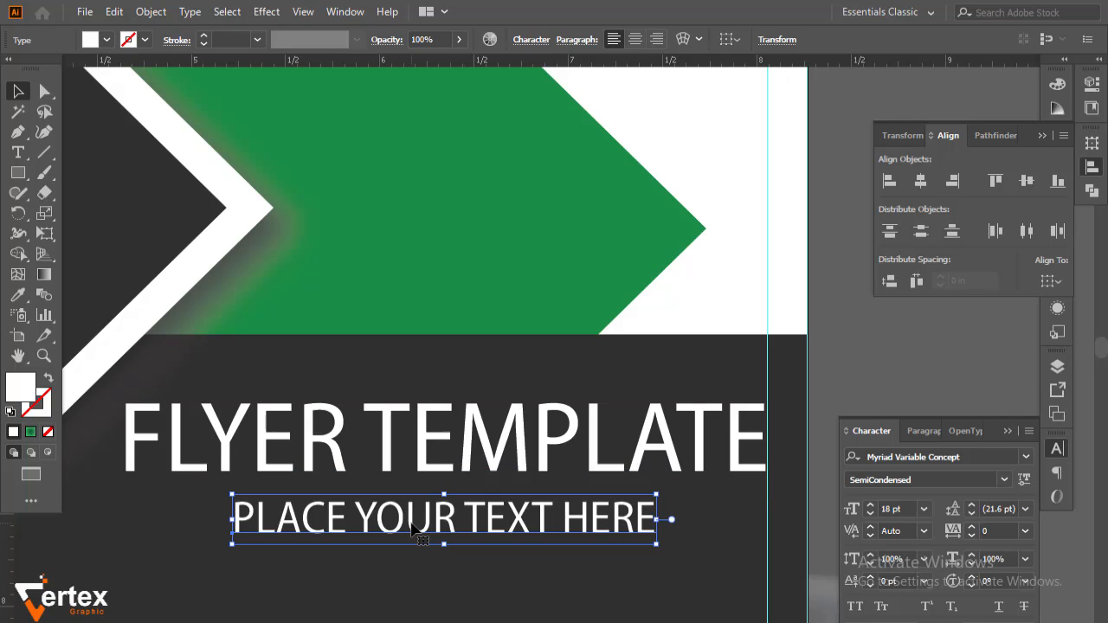
{"action": "key", "text": "Up"}
{"action": "key", "text": "Up"}
{"action": "key", "text": "Up"}
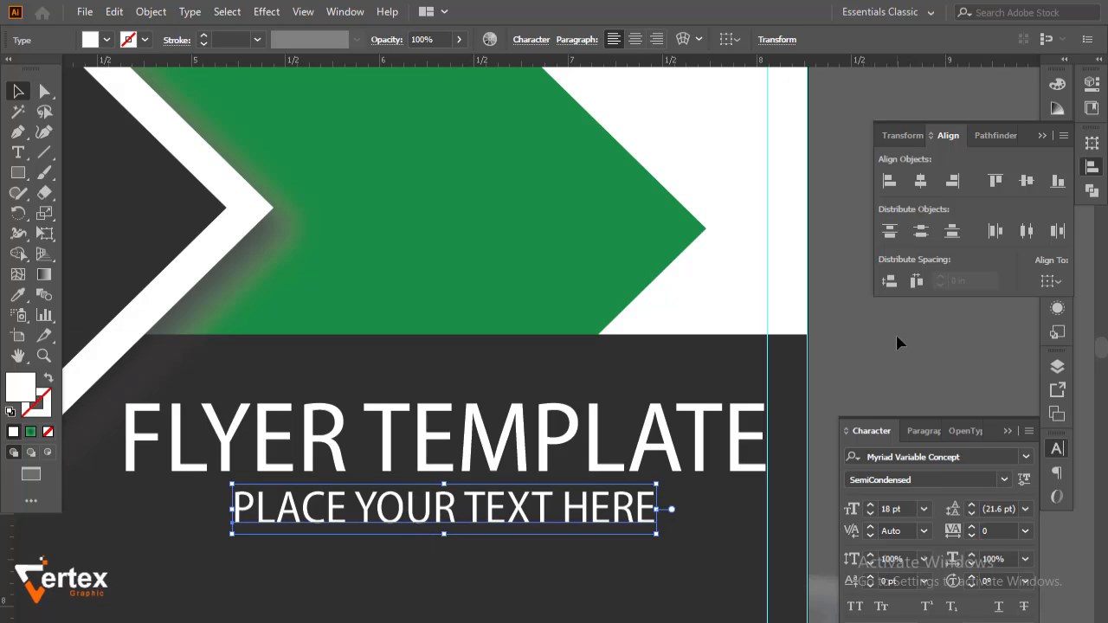
Shorten the dark grey bar by lowering its top edge to the top of the title's letters
{"action": "left_click", "coordinate": [482, 341], "text": "ctrl+alt"}
{"action": "left_click", "coordinate": [504, 387], "text": "ctrl+alt"}
{"action": "left_click", "coordinate": [504, 386], "text": "ctrl+alt"}
{"action": "left_click_drag", "start_coordinate": [519, 376], "coordinate": [460, 416]}
{"action": "left_click", "coordinate": [769, 435]}
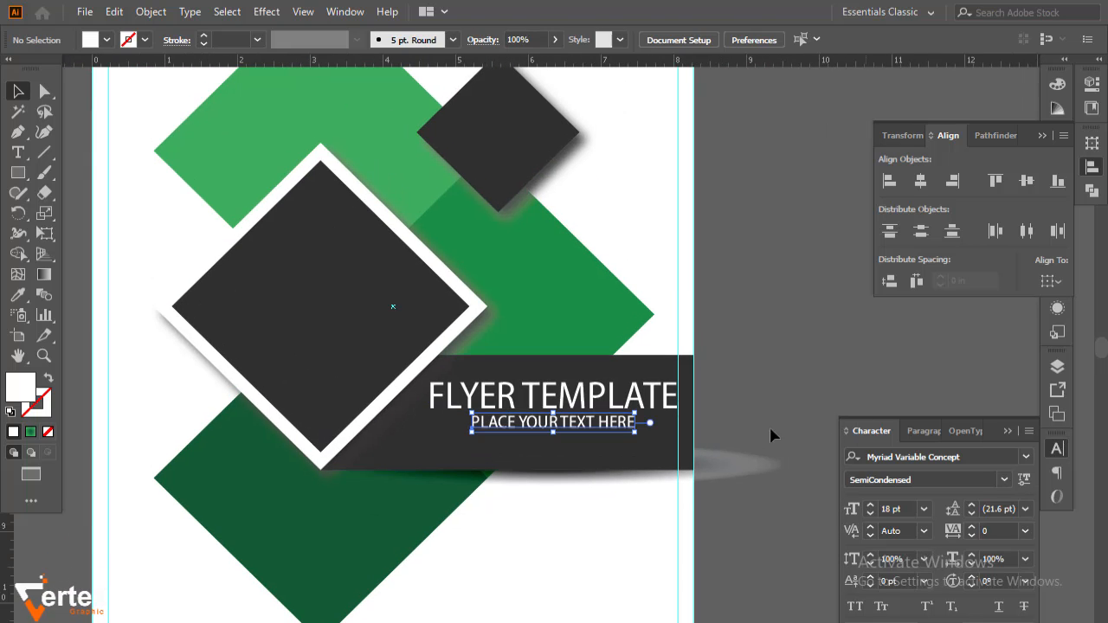
{"action": "left_click", "coordinate": [564, 365]}
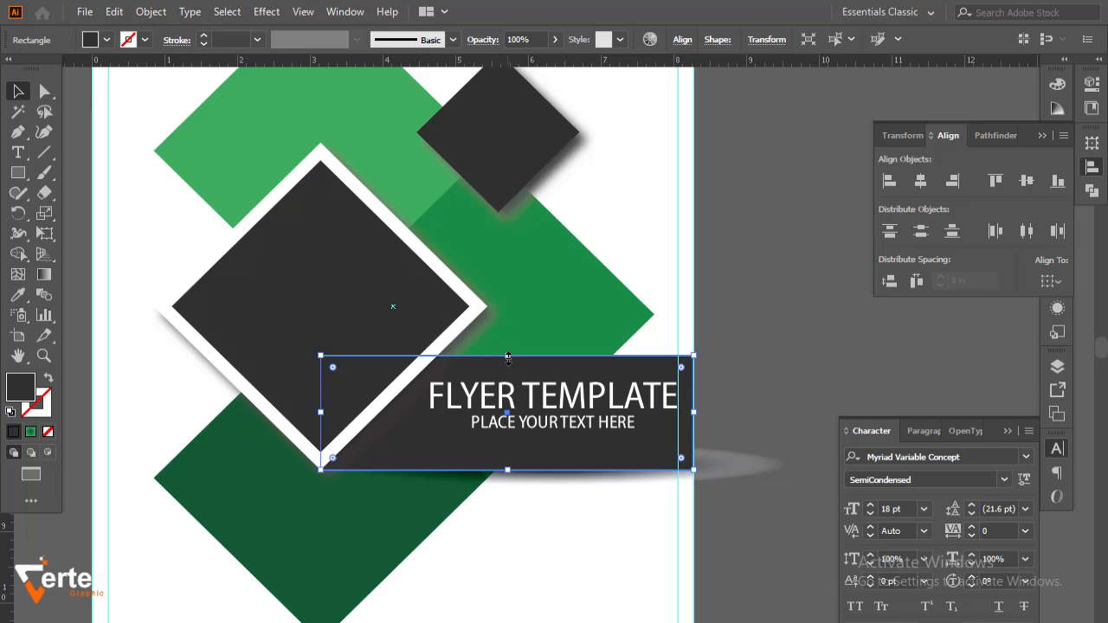
{"action": "left_click_drag", "start_coordinate": [508, 356], "coordinate": [511, 381]}
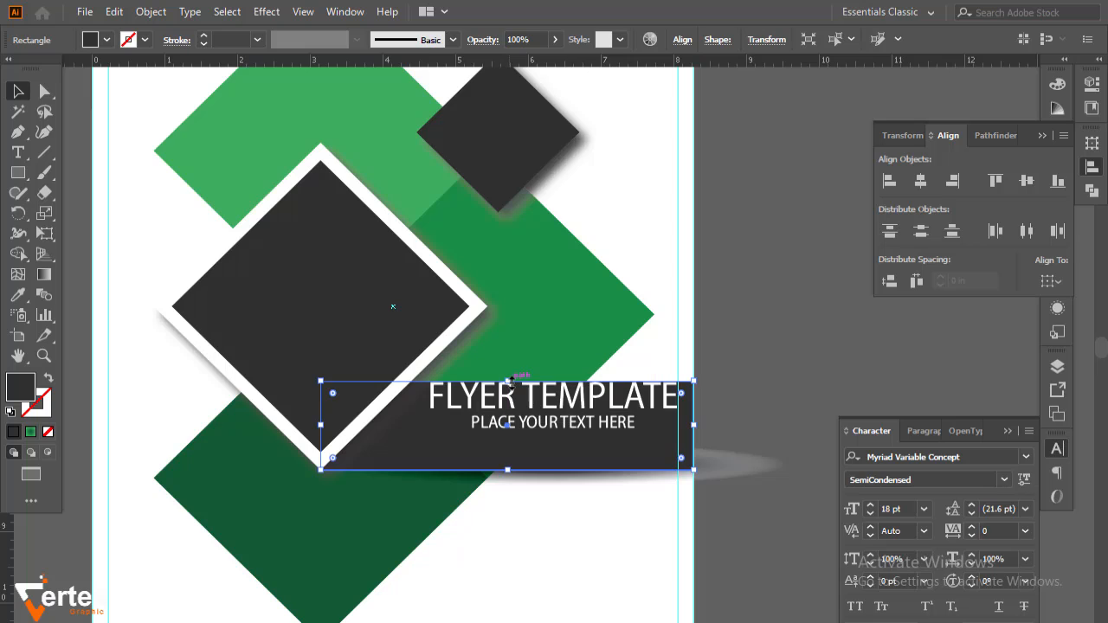
{"action": "left_click", "coordinate": [884, 331]}
Move the title and subtitle down together so they sit near the vertical middle of the shortened bar
{"action": "left_click", "coordinate": [541, 420]}
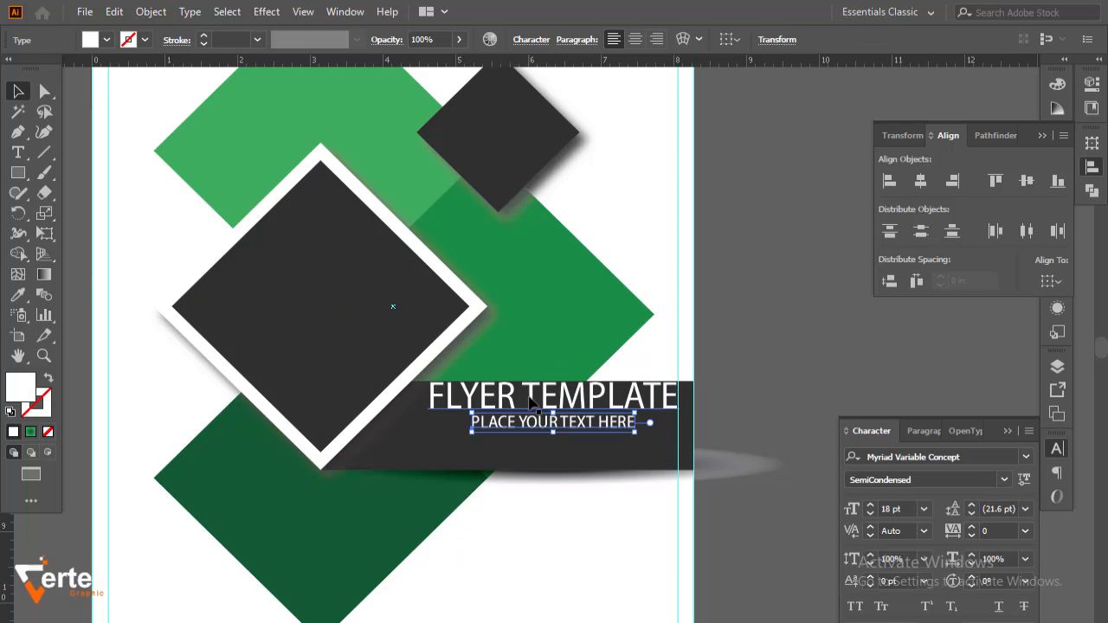
{"action": "key", "text": "Down"}
{"action": "key", "text": "Down"}
{"action": "key", "text": "Down"}
{"action": "key", "text": "Down"}
{"action": "key", "text": "Down"}
{"action": "key", "text": "Down"}
{"action": "key", "text": "Down"}
{"action": "key", "text": "Down"}
{"action": "key", "text": "Down"}
{"action": "key", "text": "Down"}
{"action": "key", "text": "Down"}
{"action": "key", "text": "Down"}
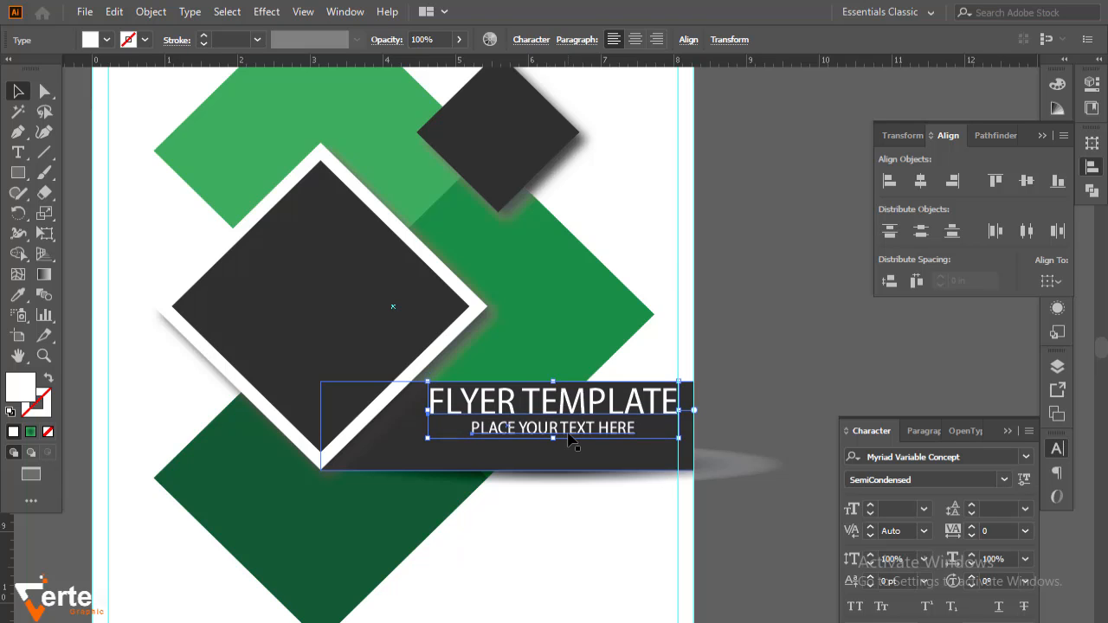
{"action": "key", "text": "Down"}
{"action": "key", "text": "Down"}
{"action": "key", "text": "Down"}
{"action": "key", "text": "Down"}
{"action": "key", "text": "Down"}
{"action": "key", "text": "Down"}
{"action": "key", "text": "Down"}
{"action": "key", "text": "Down"}
{"action": "key", "text": "Down"}
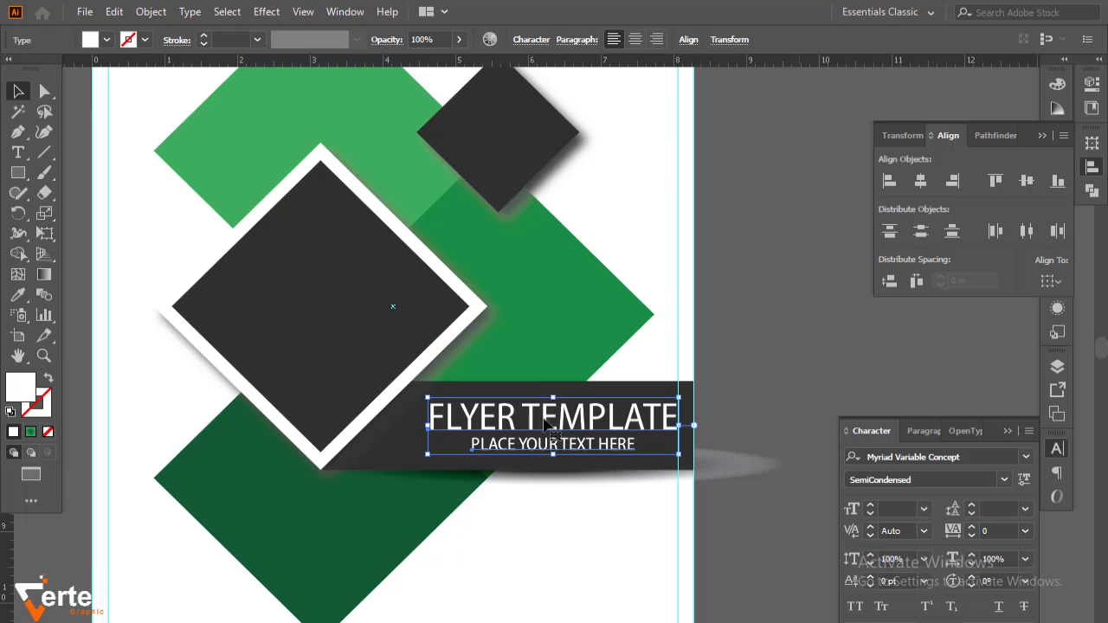
{"action": "left_click", "coordinate": [809, 368]}
Increase the title's font size to 44 pt
{"action": "left_click", "coordinate": [594, 421]}
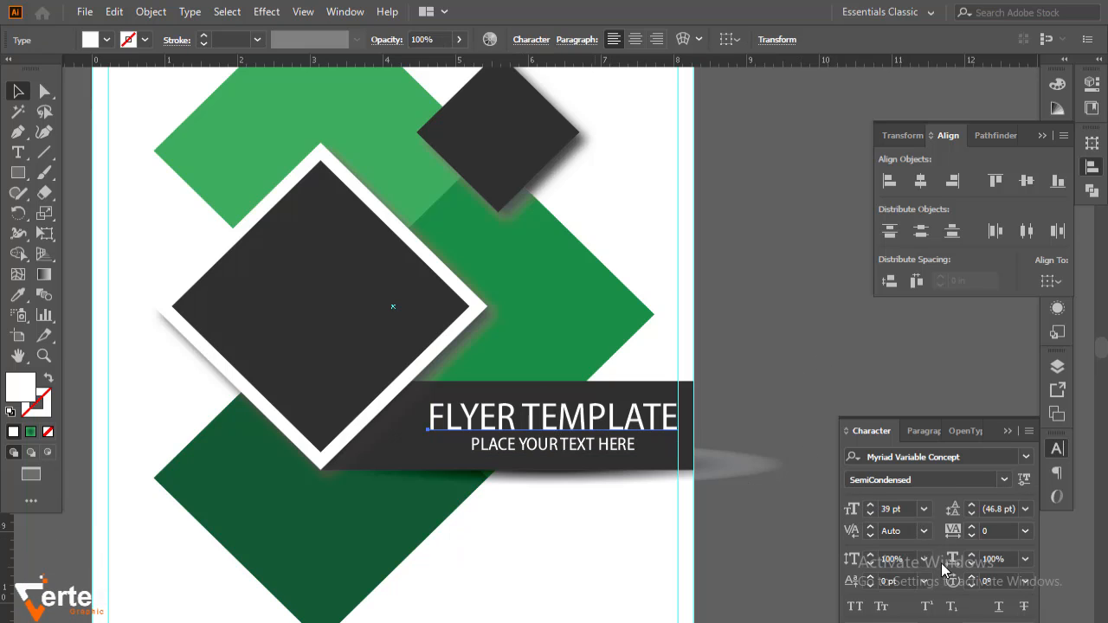
{"action": "left_click", "coordinate": [870, 507]}
{"action": "left_click", "coordinate": [870, 506]}
{"action": "left_click", "coordinate": [870, 506]}
{"action": "left_click", "coordinate": [870, 506]}
{"action": "left_click", "coordinate": [870, 506]}
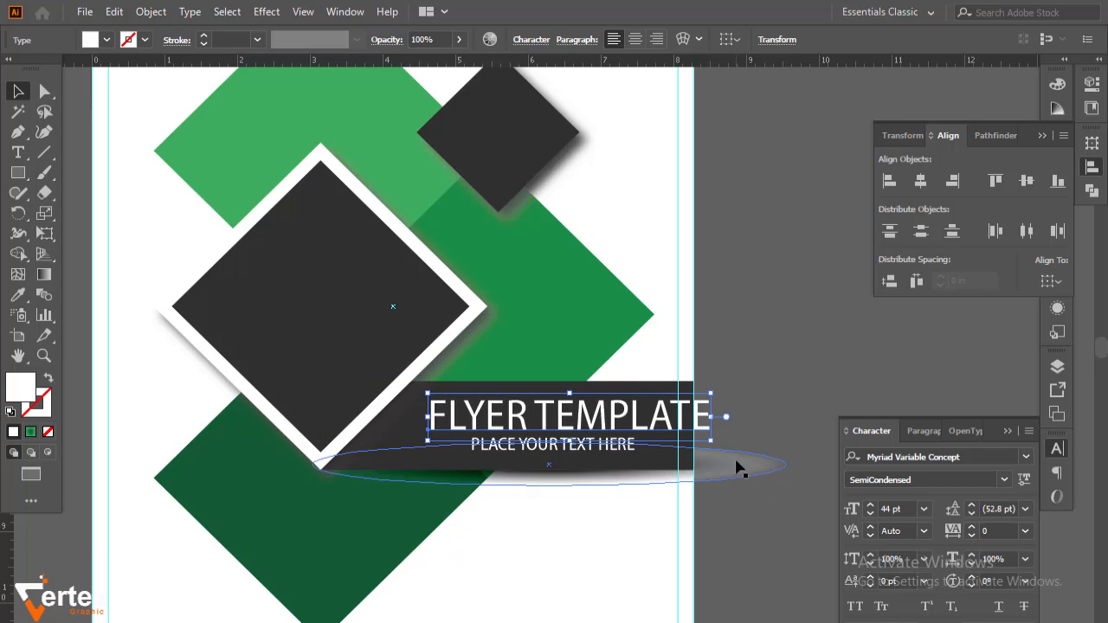
Shift the enlarged title left until its end meets the right margin guide, keeping it just above the subtitle
{"action": "key", "text": "Left"}
{"action": "key", "text": "Left"}
{"action": "key", "text": "Left"}
{"action": "key", "text": "Left"}
{"action": "key", "text": "Left"}
{"action": "key", "text": "Left"}
{"action": "key", "text": "Left"}
{"action": "key", "text": "Left"}
{"action": "key", "text": "Left"}
{"action": "key", "text": "Left"}
{"action": "key", "text": "Left"}
{"action": "key", "text": "Left"}
{"action": "key", "text": "Left"}
{"action": "key", "text": "Left"}
{"action": "key", "text": "Left"}
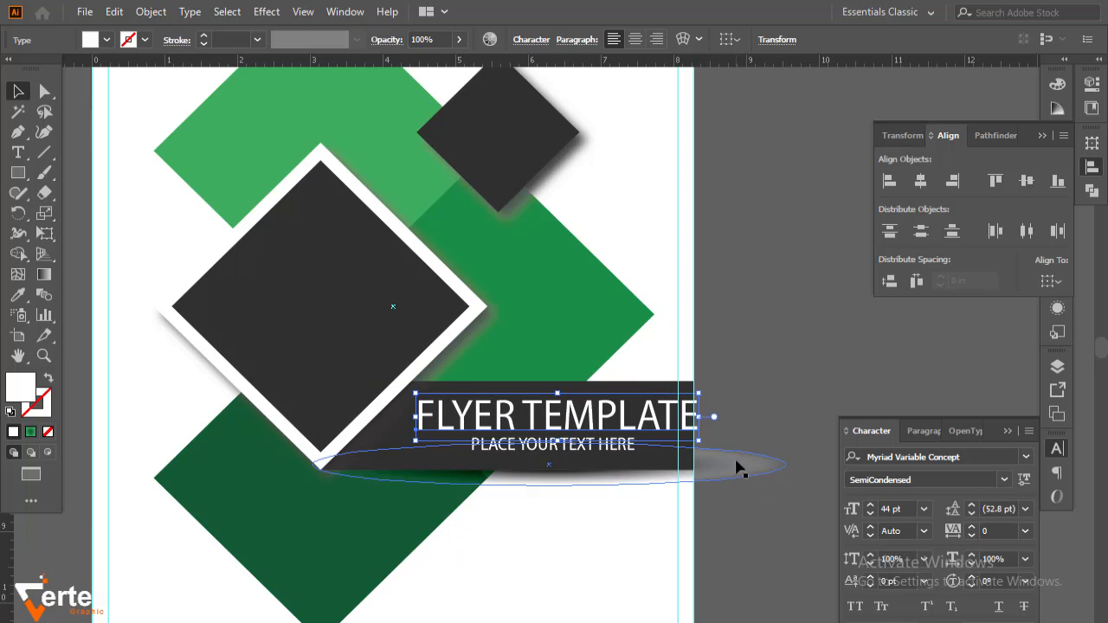
{"action": "key", "text": "Left"}
{"action": "key", "text": "Left"}
{"action": "key", "text": "Left"}
{"action": "key", "text": "Left"}
{"action": "key", "text": "Left"}
{"action": "key", "text": "Left"}
{"action": "key", "text": "Left"}
{"action": "key", "text": "Left"}
{"action": "key", "text": "Left"}
{"action": "key", "text": "Left"}
{"action": "key", "text": "Left"}
{"action": "key", "text": "Left"}
{"action": "key", "text": "Left"}
{"action": "key", "text": "Left"}
{"action": "key", "text": "Left"}
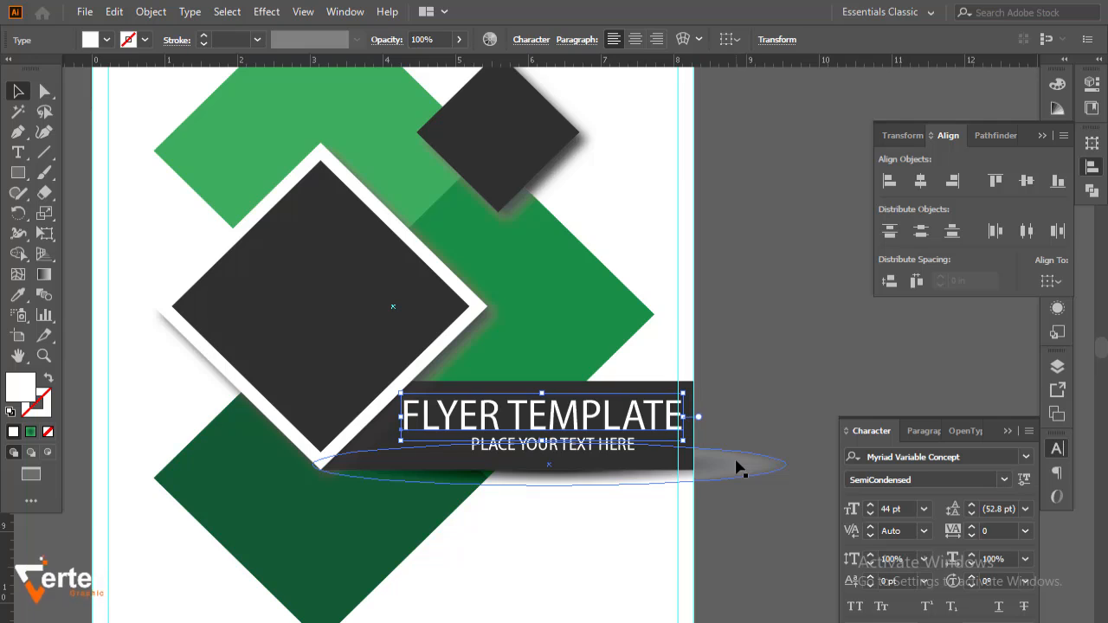
{"action": "key", "text": "Left"}
{"action": "key", "text": "Left"}
{"action": "key", "text": "Left"}
{"action": "key", "text": "Down"}
{"action": "key", "text": "Down"}
{"action": "key", "text": "Down"}
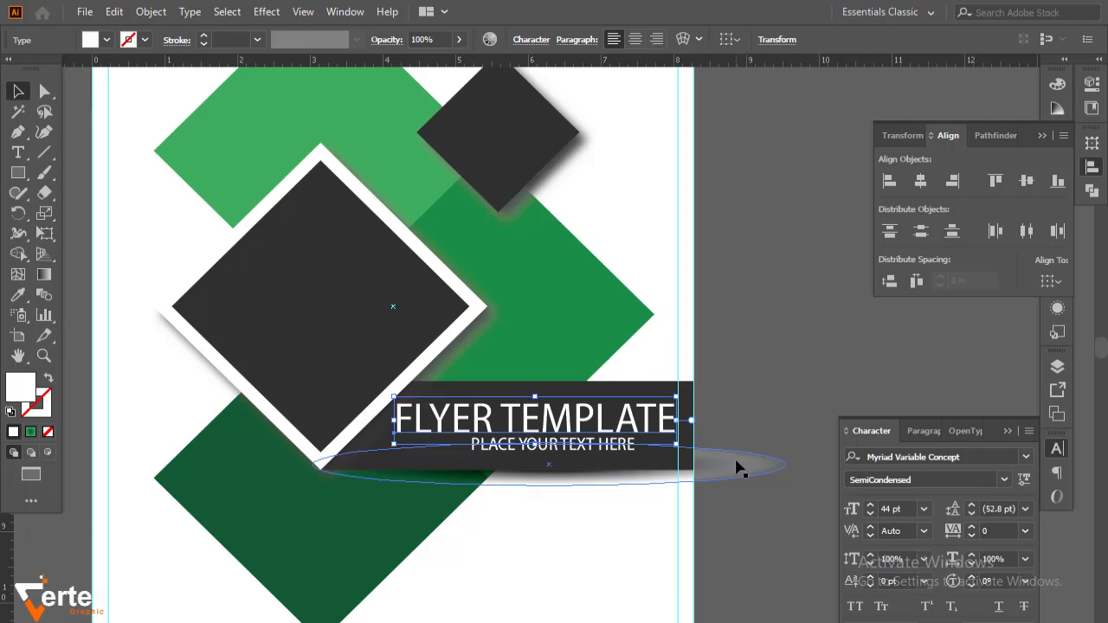
{"action": "key", "text": "Up"}
{"action": "key", "text": "Up"}
{"action": "key", "text": "Up"}
{"action": "key", "text": "Right"}
{"action": "key", "text": "Right"}
{"action": "key", "text": "Right"}
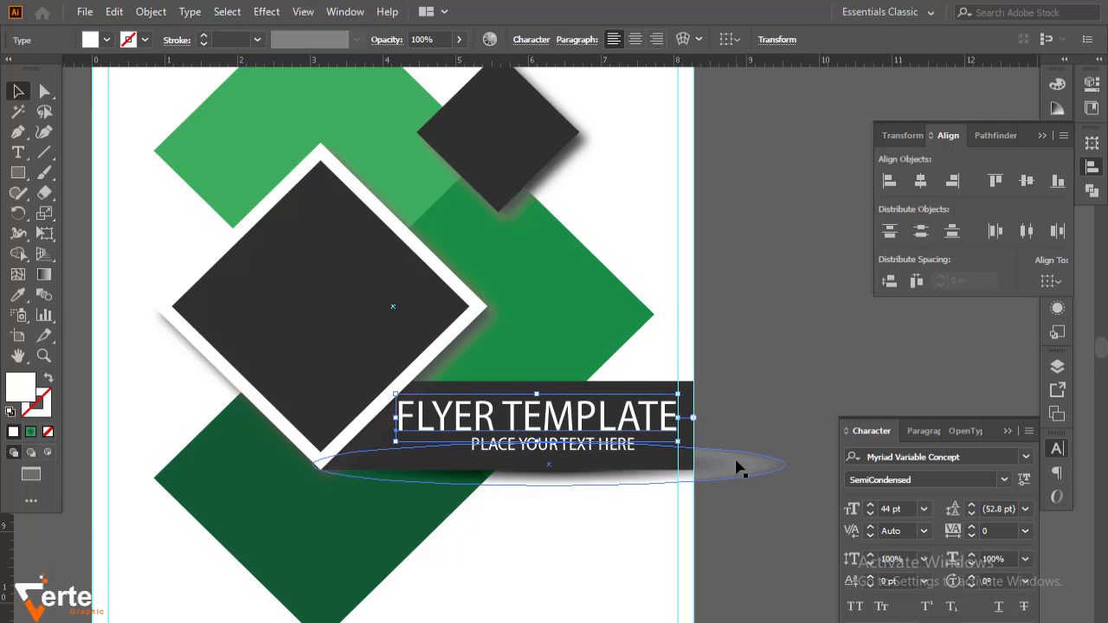
{"action": "left_click", "coordinate": [796, 381]}
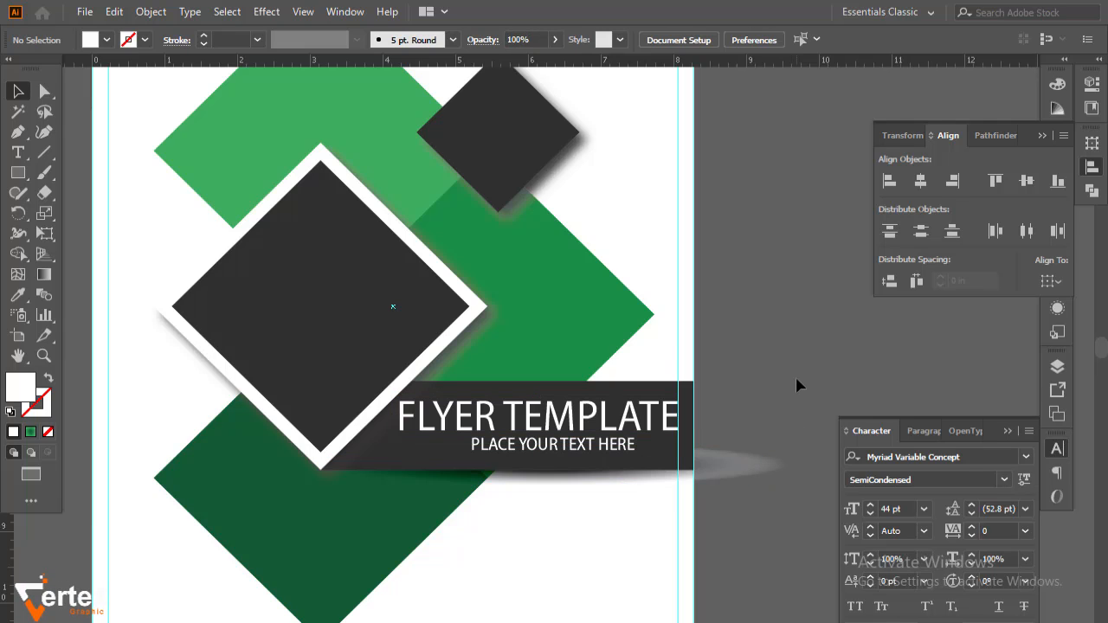
Reduce the title to 43 pt and nudge it right so its end meets the right margin guide again
{"action": "left_click", "coordinate": [606, 426]}
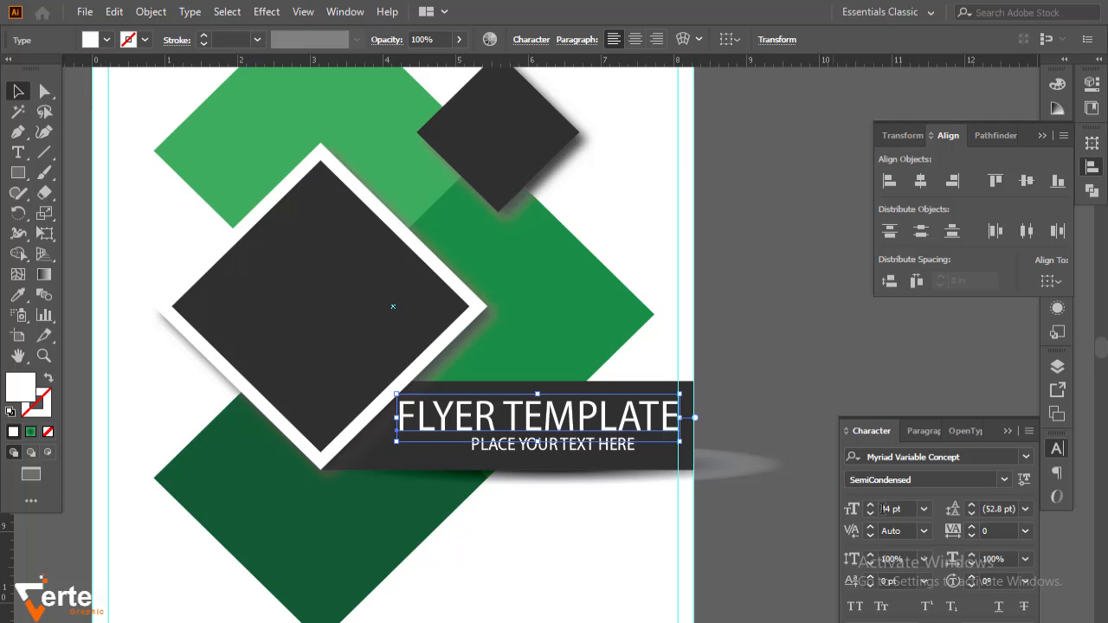
{"action": "left_click", "coordinate": [871, 514]}
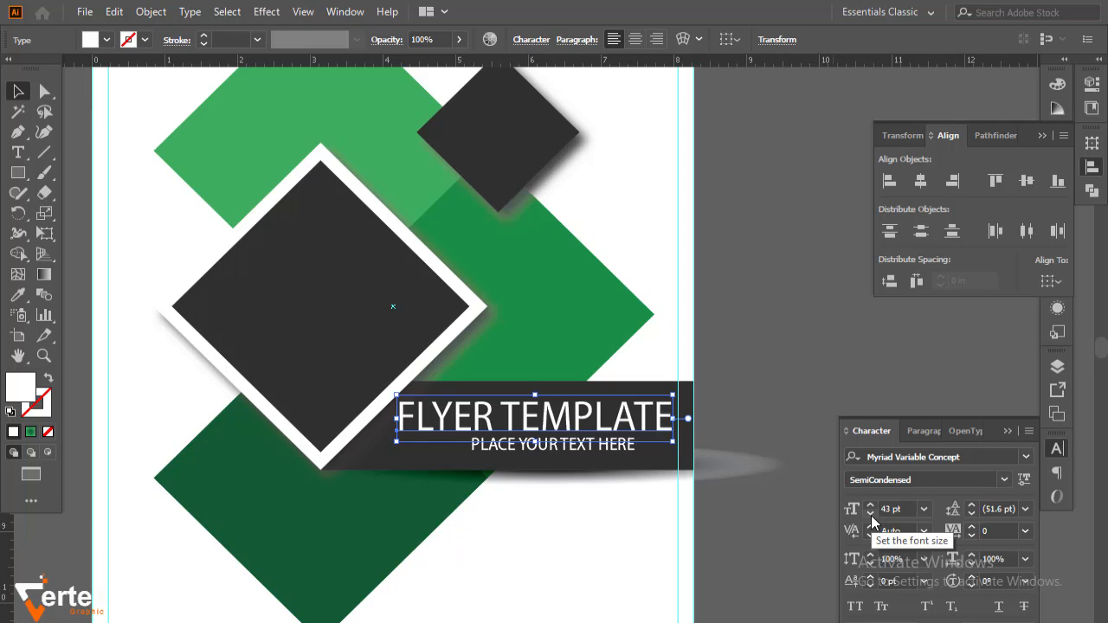
{"action": "key", "text": "Right"}
{"action": "key", "text": "Right"}
{"action": "key", "text": "Right"}
{"action": "key", "text": "Right"}
{"action": "key", "text": "Right"}
{"action": "key", "text": "Right"}
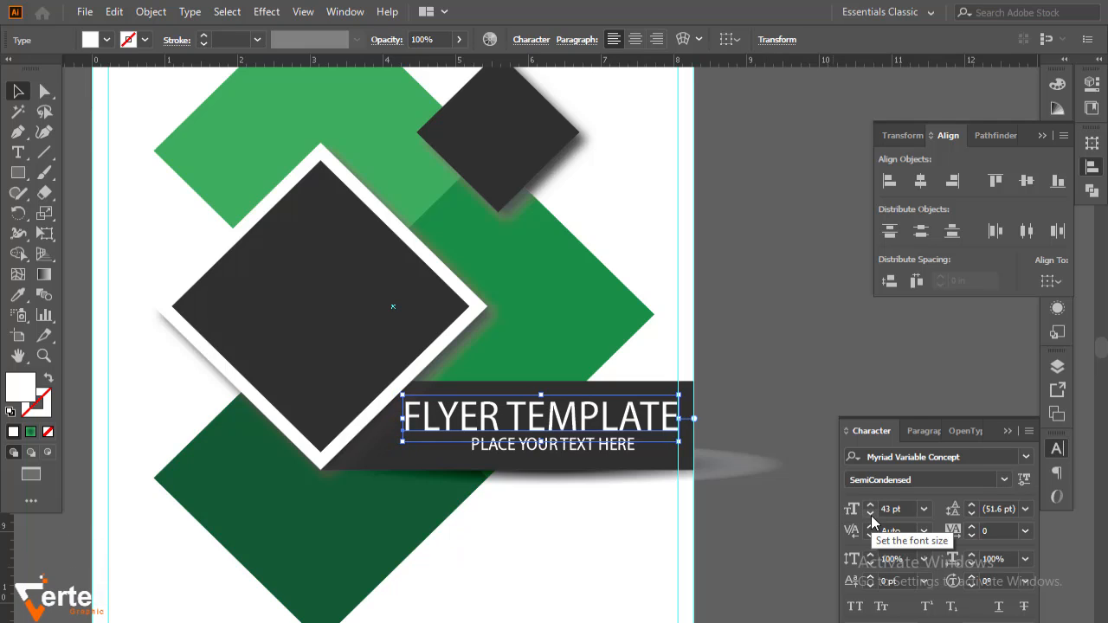
{"action": "left_click", "coordinate": [831, 369]}
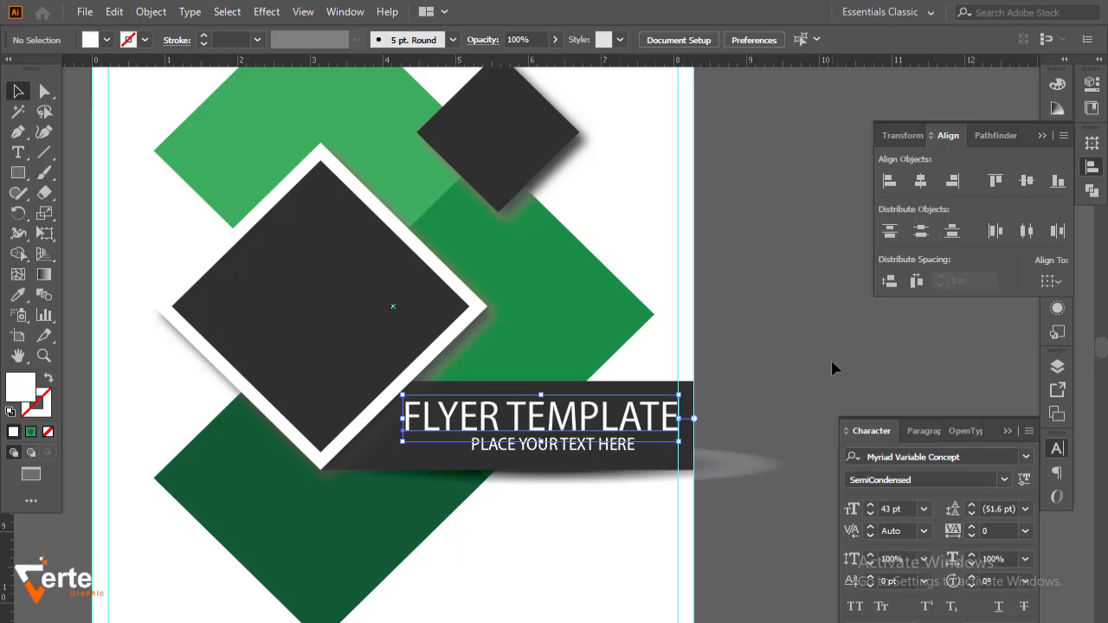
Align the title and subtitle to each other by their horizontal centres, relative to the selection
{"action": "left_click", "coordinate": [600, 441]}
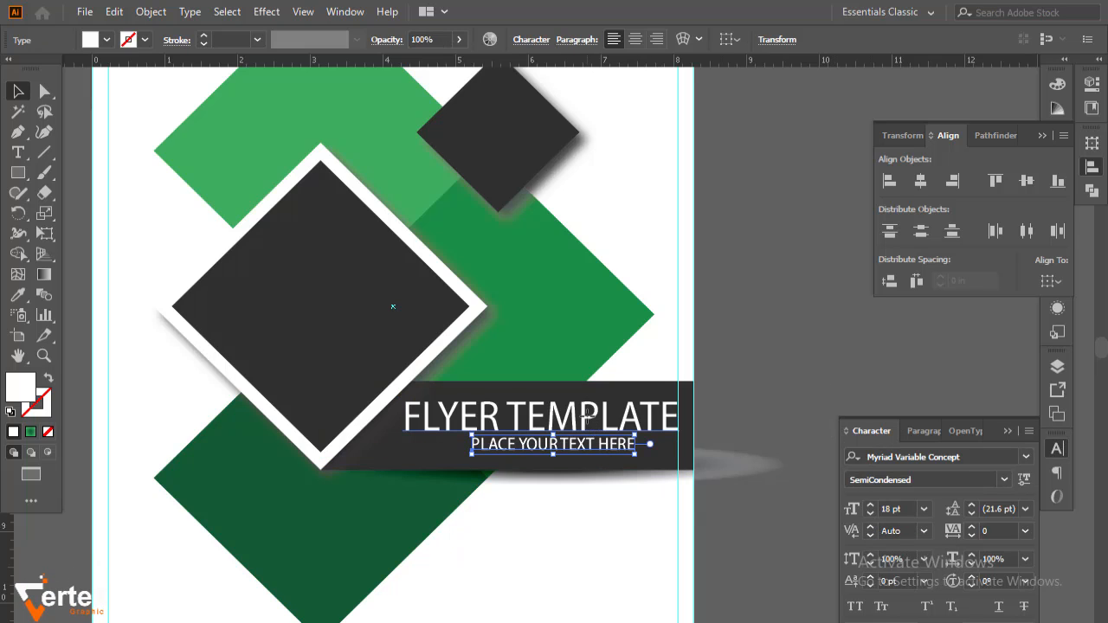
{"action": "left_click", "coordinate": [595, 422], "text": "shift"}
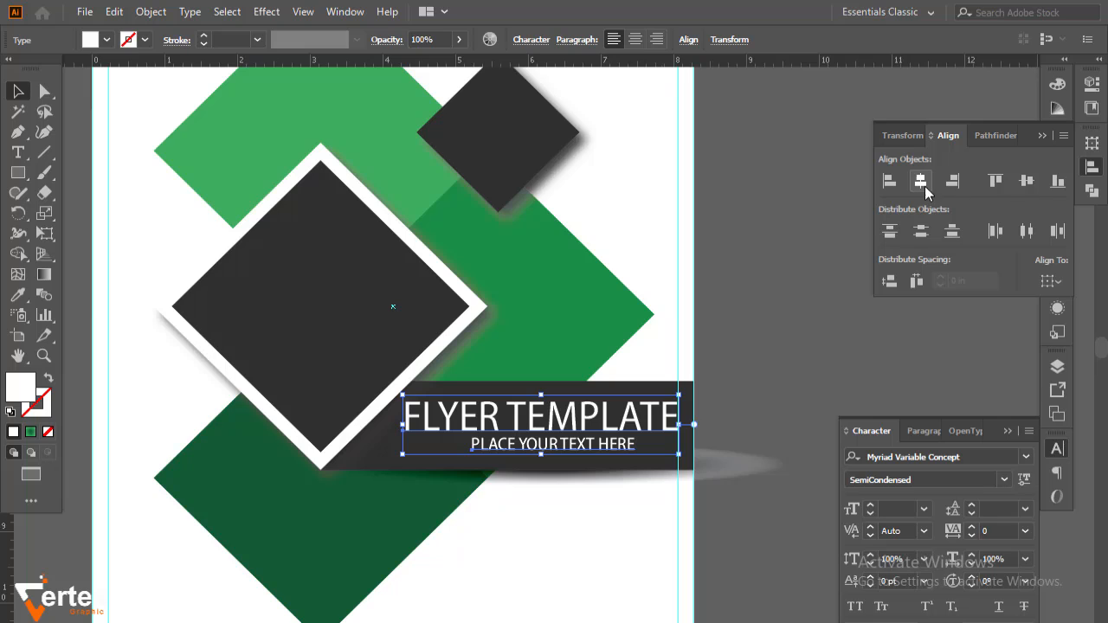
{"action": "left_click", "coordinate": [921, 184]}
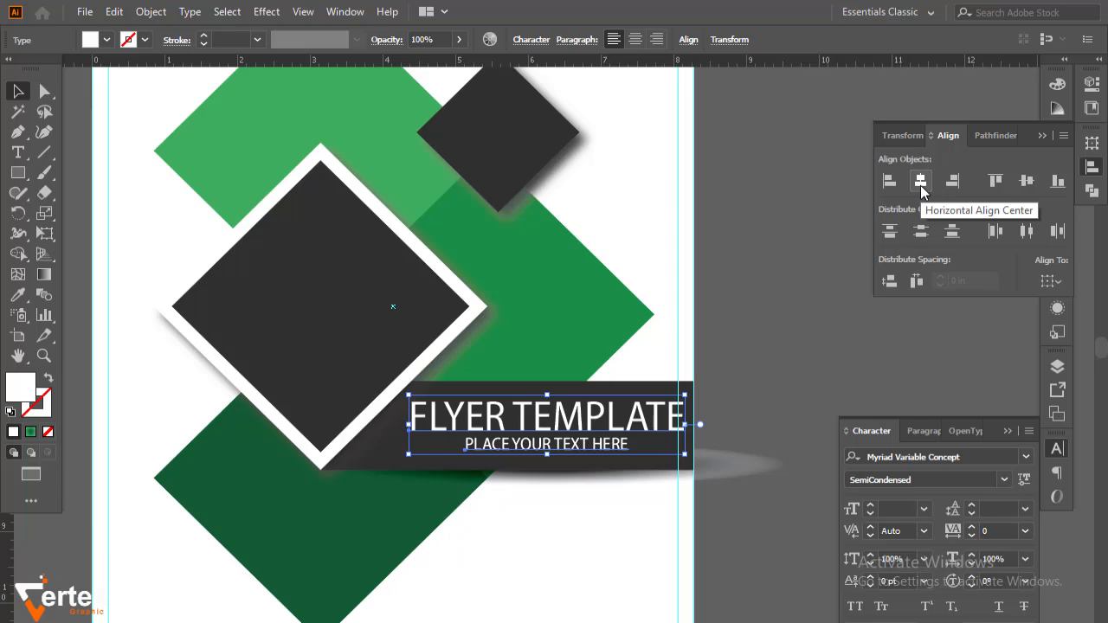
Undo the last alignment and centre the subtitle horizontally under the title, using the title as the key object
{"action": "key", "text": "ctrl+z"}
{"action": "left_click", "coordinate": [655, 422]}
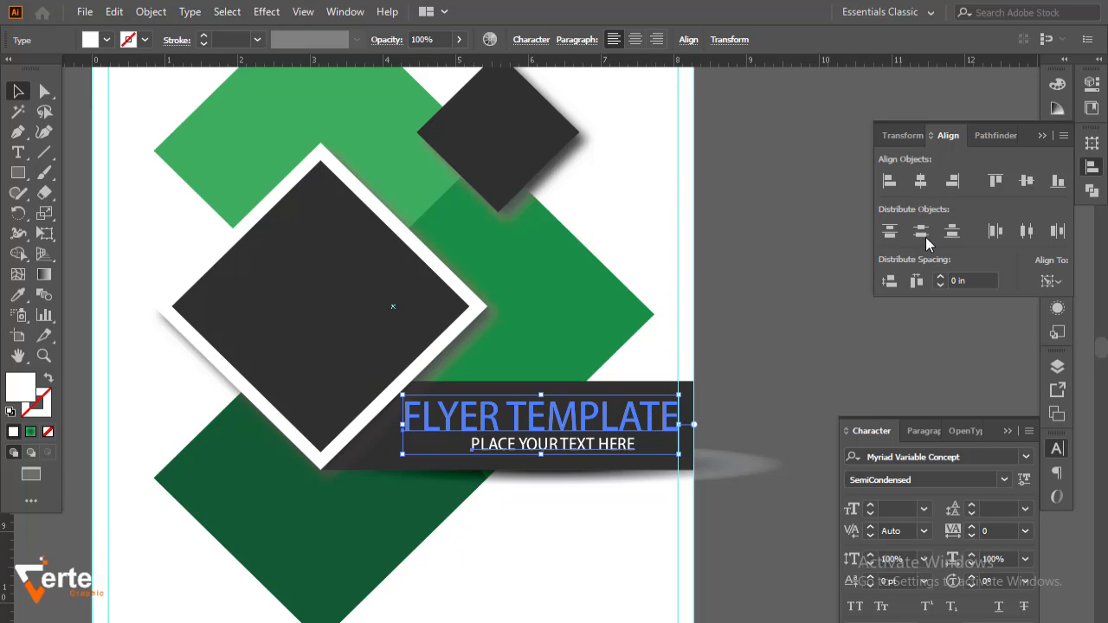
{"action": "left_click", "coordinate": [919, 182]}
{"action": "left_click", "coordinate": [827, 356]}
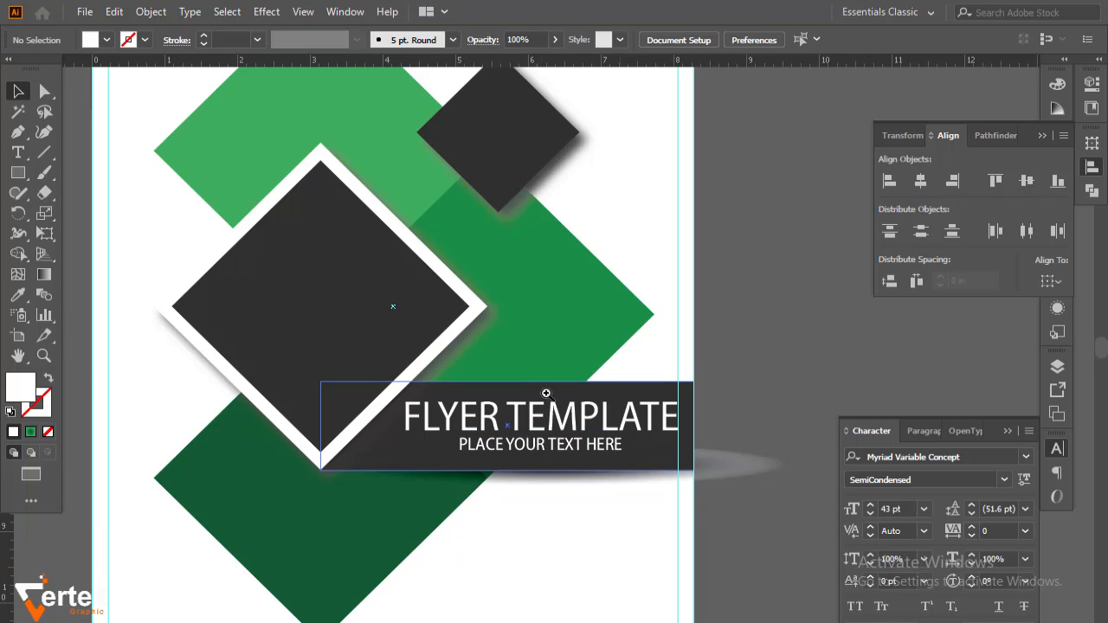
Add an area text box inside the small dark diamond and set its text size to 10 pt
{"action": "left_click", "coordinate": [499, 334], "text": "ctrl"}
{"action": "left_click", "coordinate": [533, 295], "text": "ctrl+alt"}
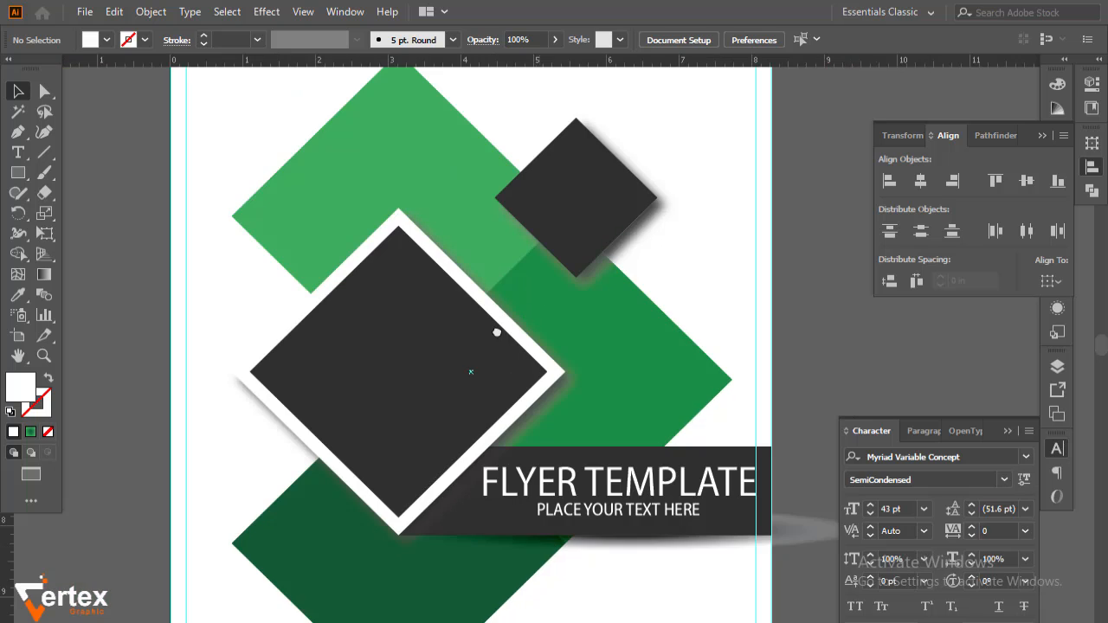
{"action": "left_click_drag", "start_coordinate": [533, 296], "coordinate": [439, 331]}
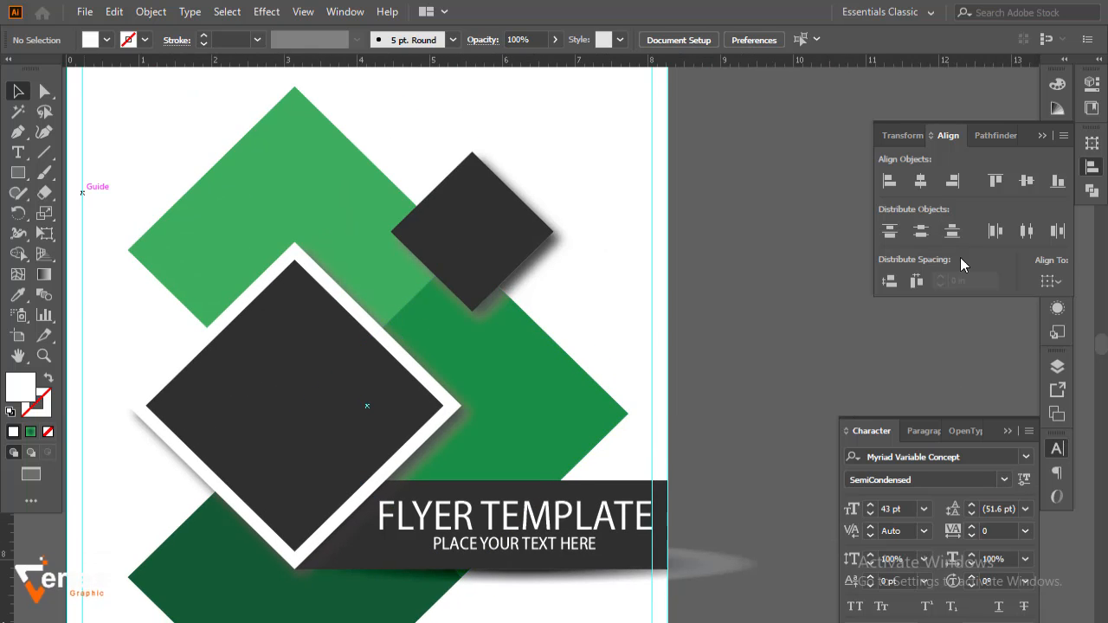
{"action": "left_click_drag", "start_coordinate": [744, 242], "coordinate": [679, 269]}
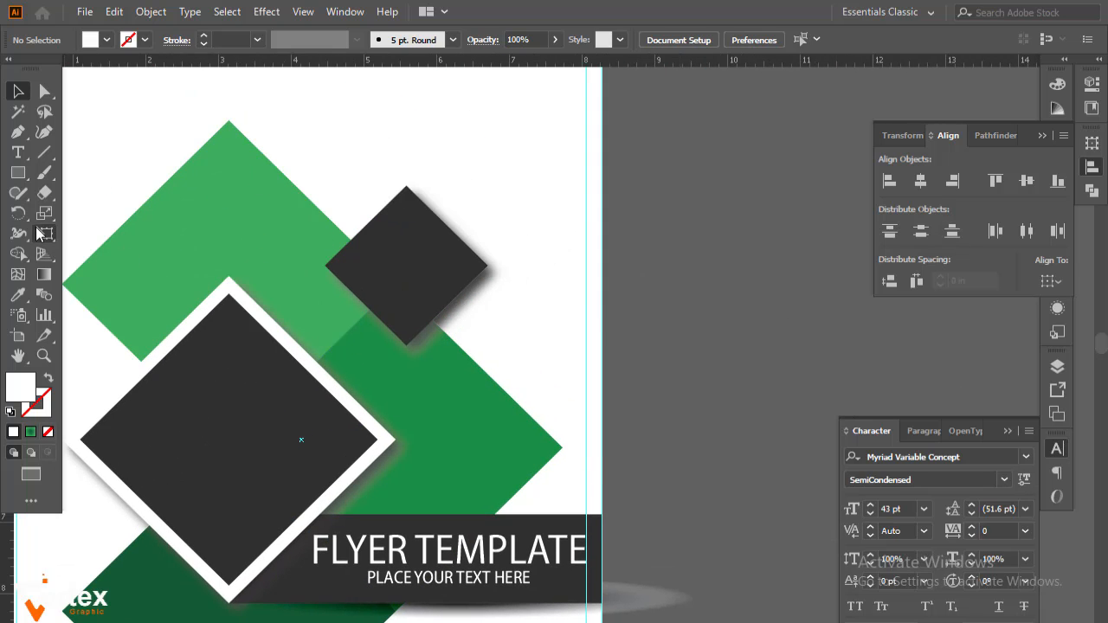
{"action": "left_click", "coordinate": [17, 152]}
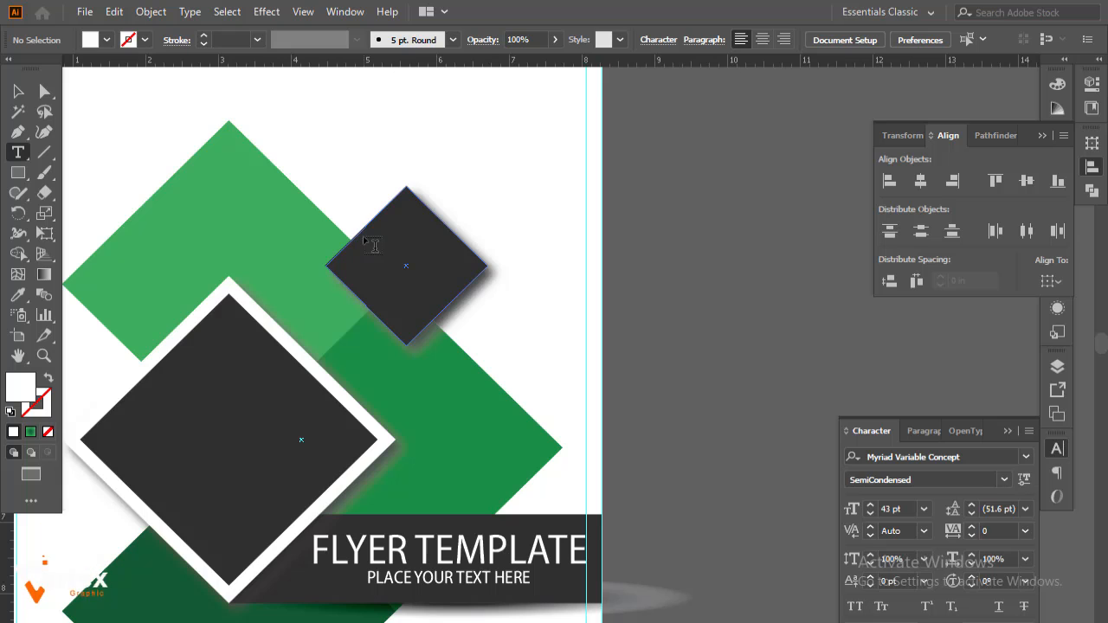
{"action": "left_click_drag", "start_coordinate": [364, 239], "coordinate": [470, 303]}
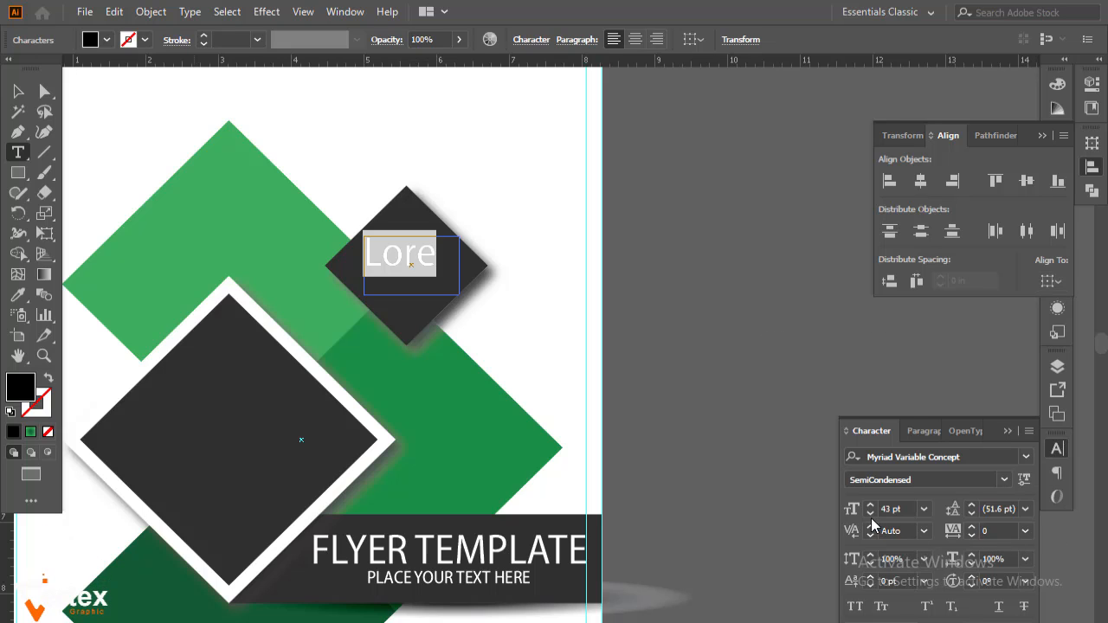
{"action": "left_click_drag", "start_coordinate": [870, 515], "coordinate": [870, 515]}
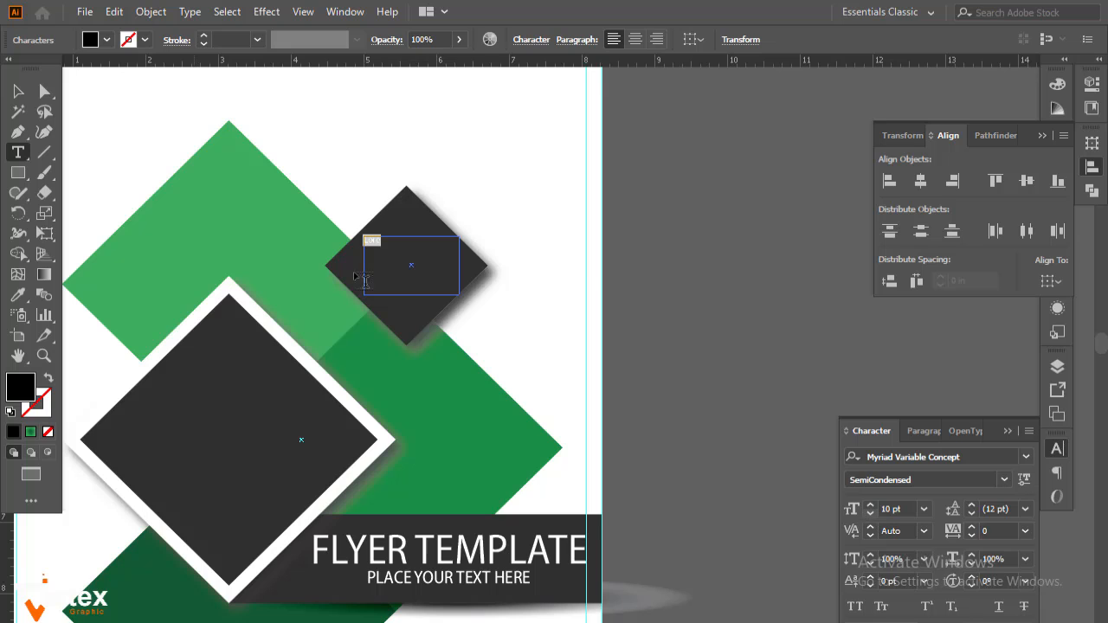
{"action": "left_click", "coordinate": [222, 12]}
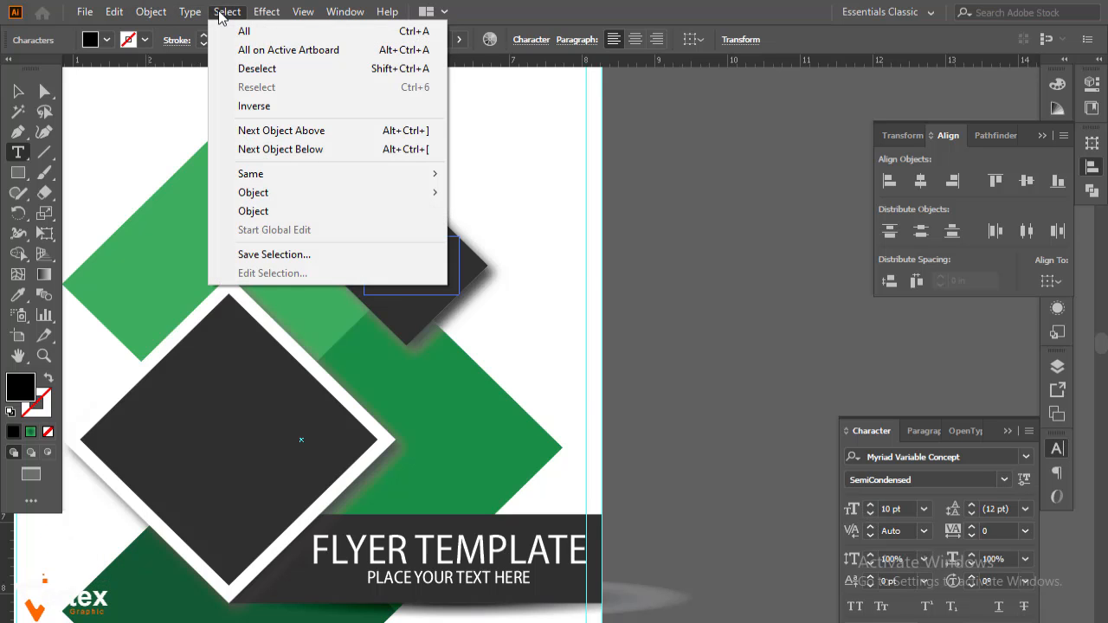
{"action": "left_click", "coordinate": [244, 31]}
{"action": "left_click", "coordinate": [189, 12]}
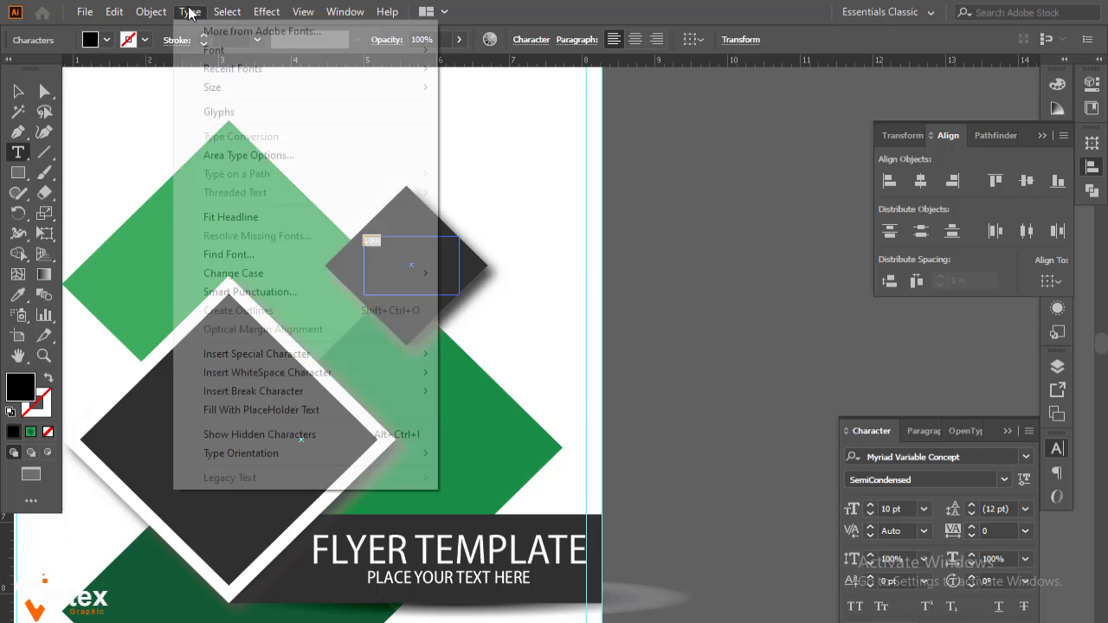
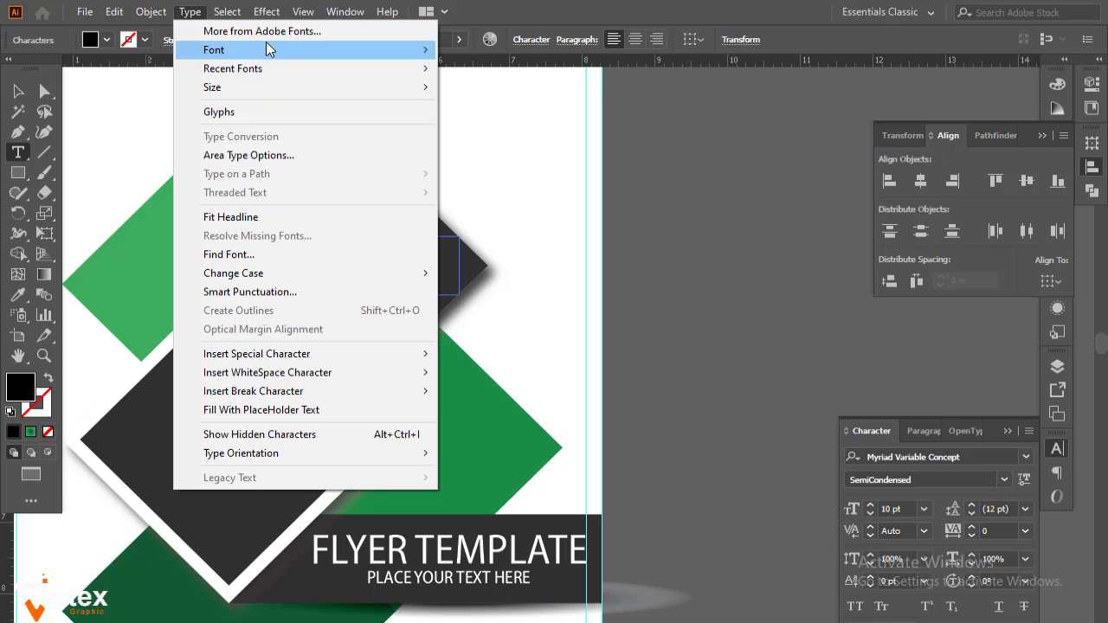
{"action": "mouse_move", "coordinate": [297, 18]}
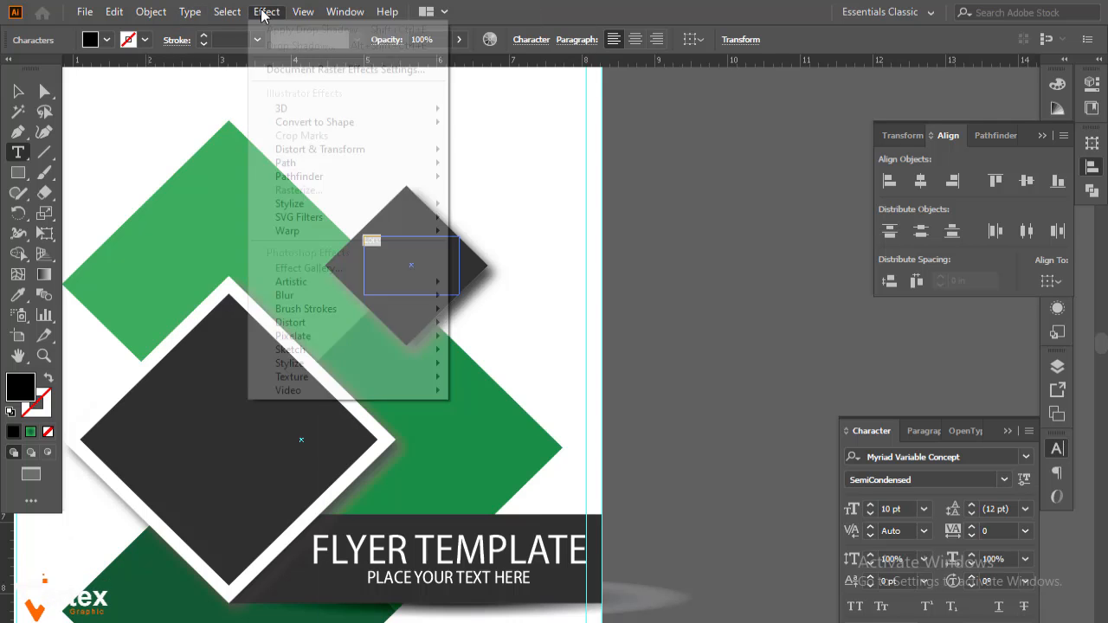
{"action": "mouse_move", "coordinate": [232, 10]}
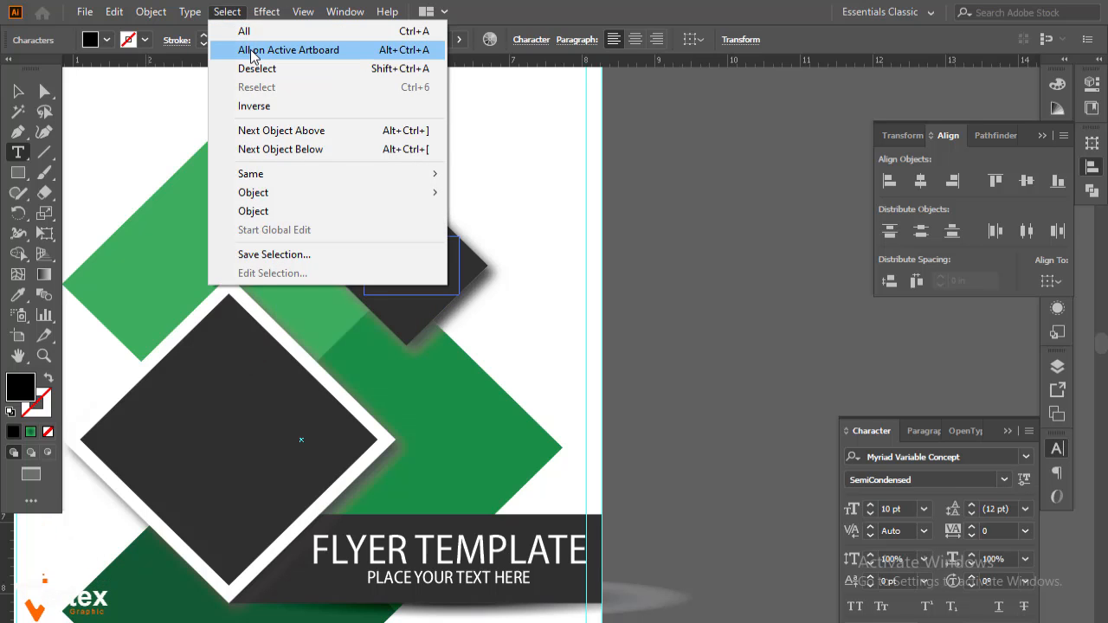
{"action": "left_click", "coordinate": [251, 54]}
{"action": "left_click", "coordinate": [229, 13]}
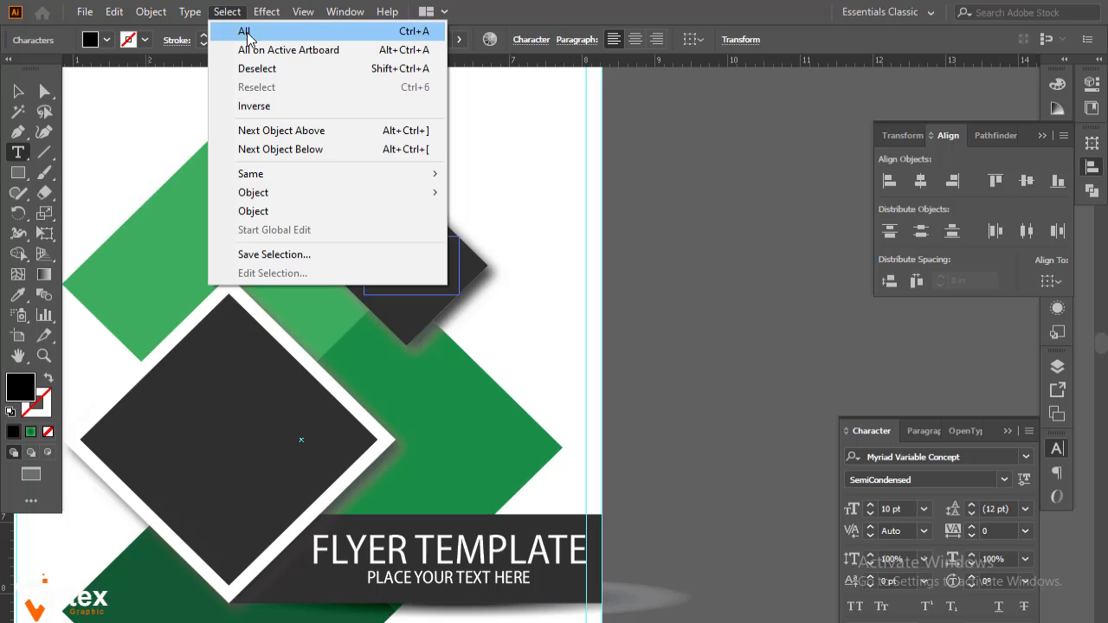
{"action": "left_click", "coordinate": [268, 211]}
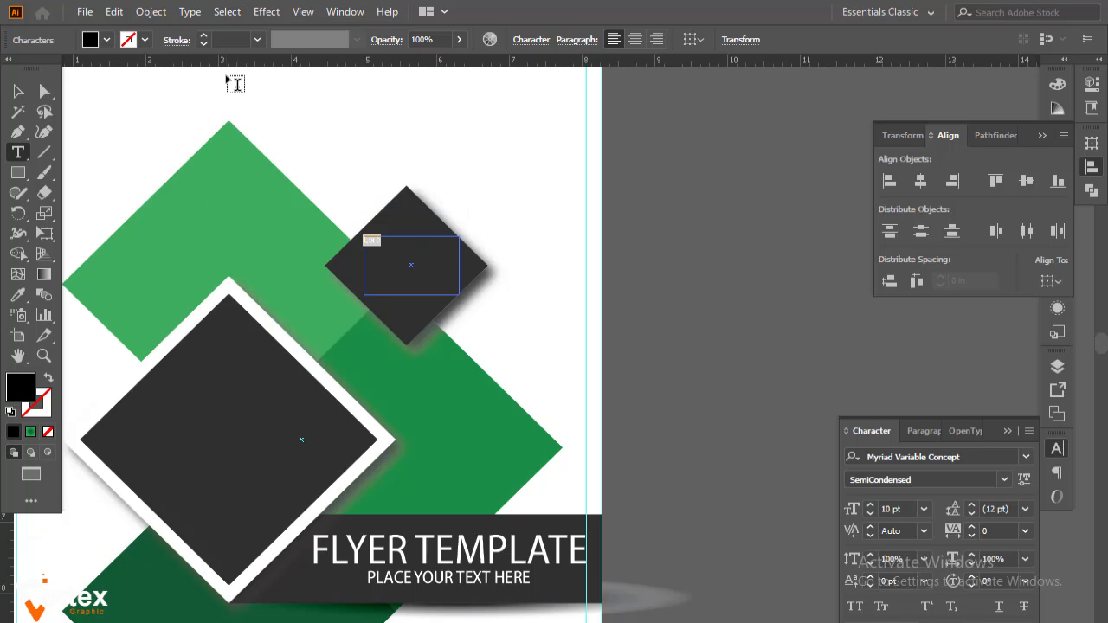
Fill the small diamond's text box with placeholder text and colour the text white
{"action": "left_click", "coordinate": [191, 14]}
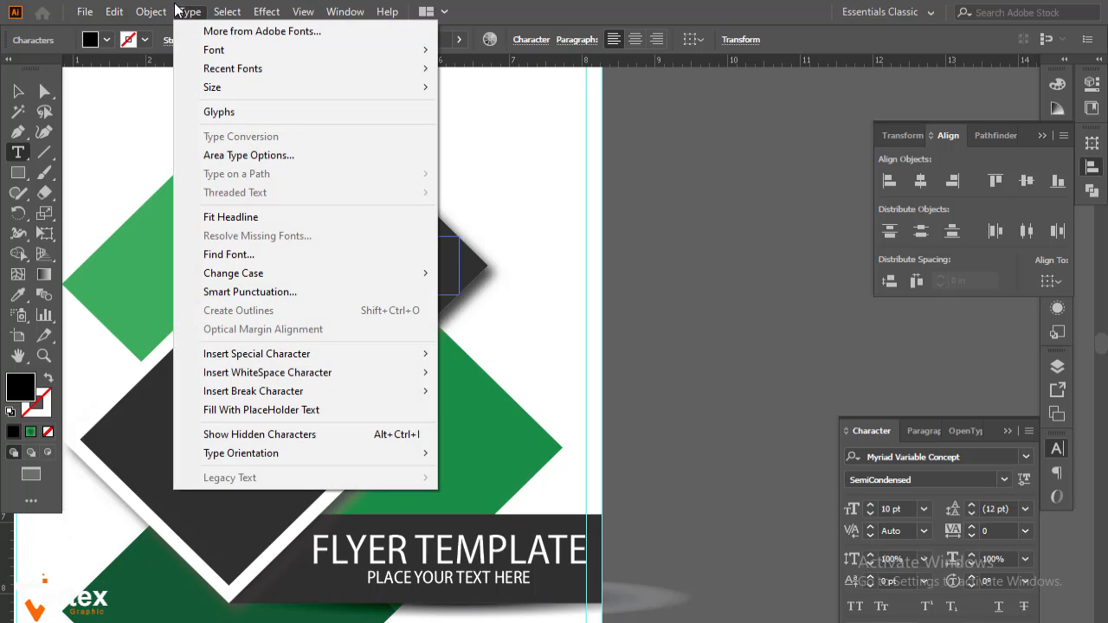
{"action": "left_click", "coordinate": [299, 411]}
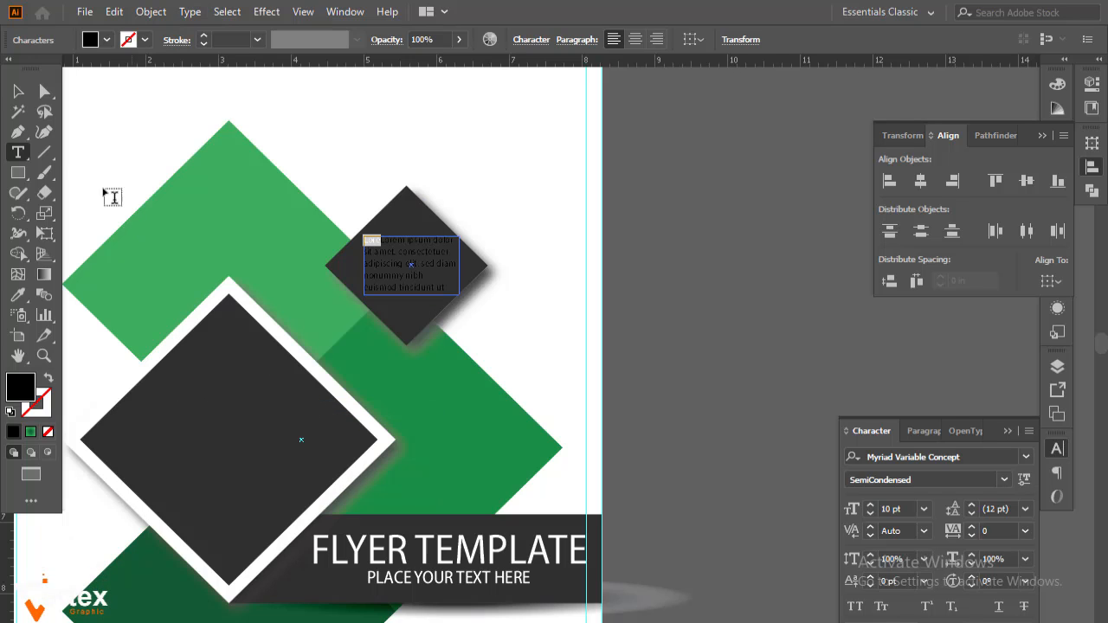
{"action": "left_click", "coordinate": [21, 91]}
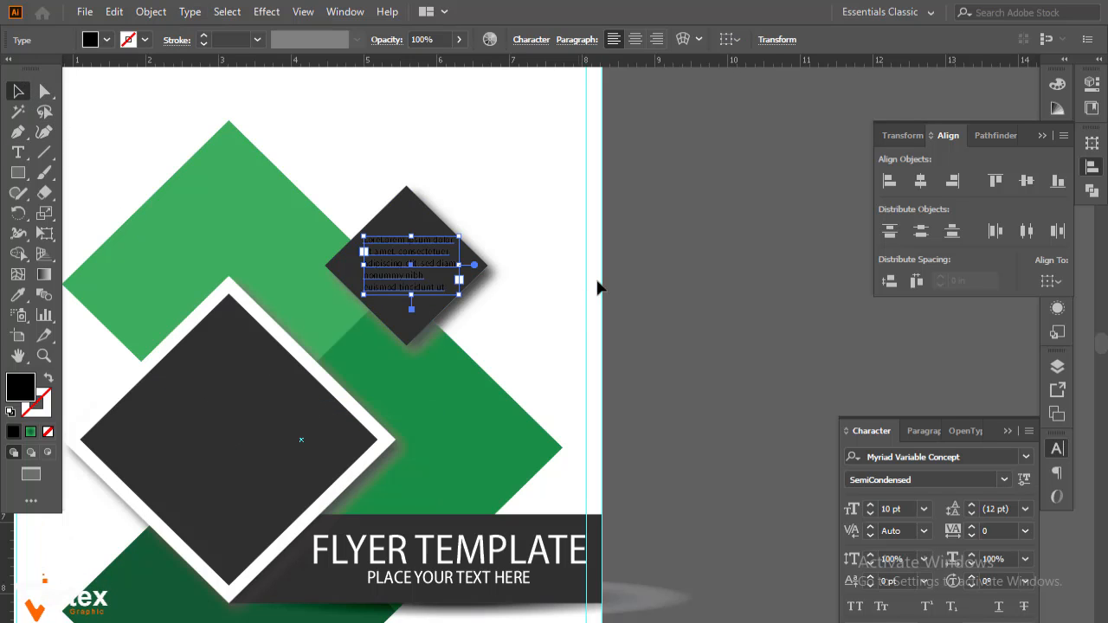
{"action": "left_click", "coordinate": [107, 39]}
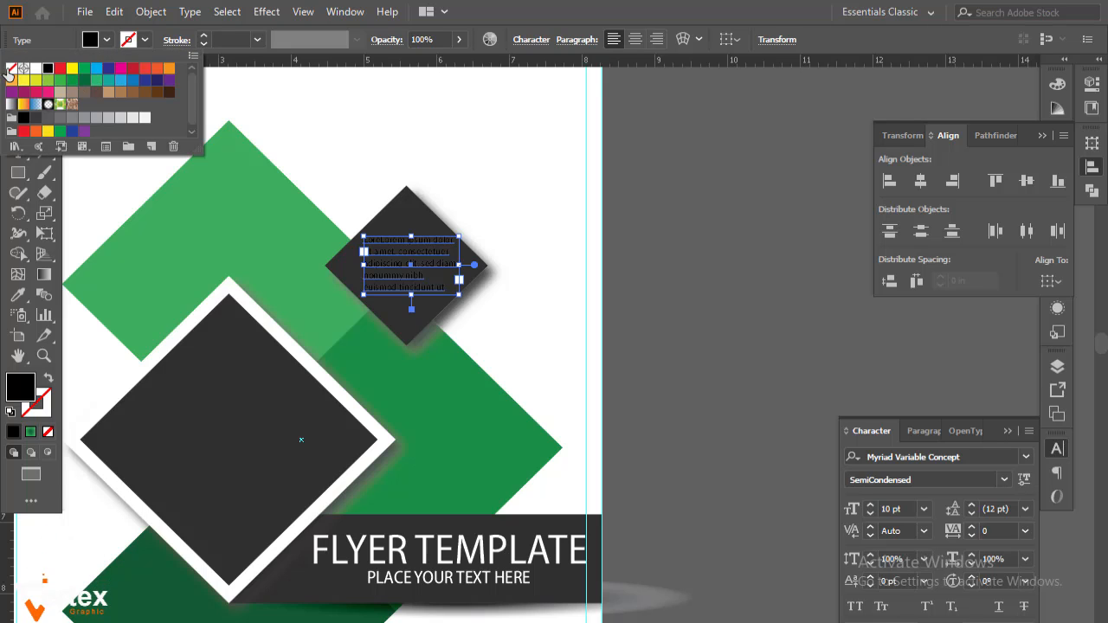
{"action": "left_click", "coordinate": [36, 69]}
{"action": "left_click", "coordinate": [730, 246]}
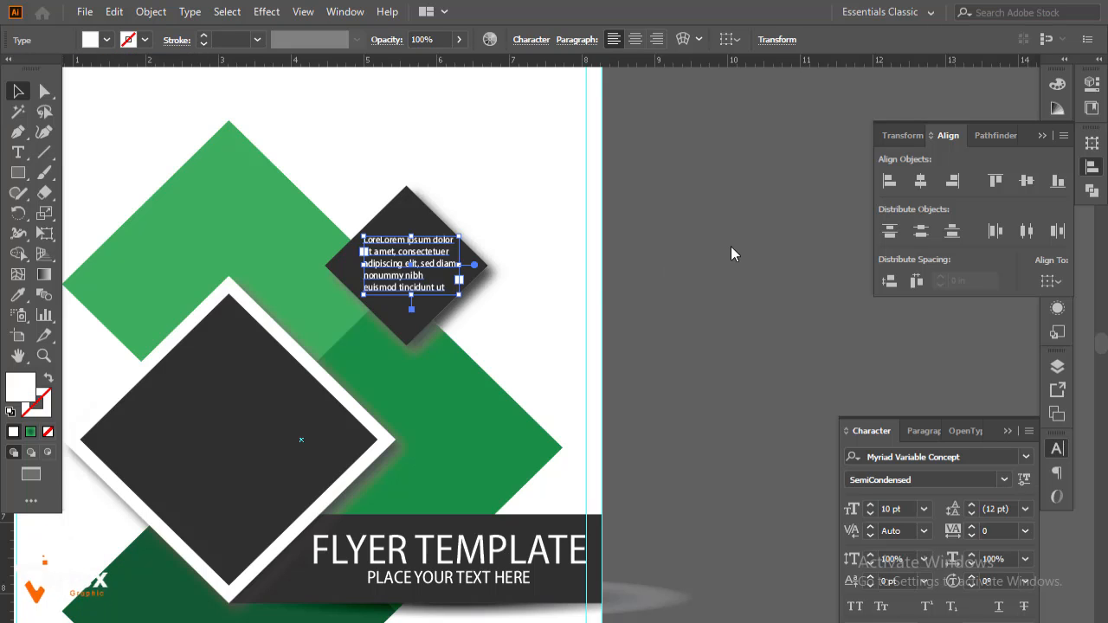
{"action": "left_click", "coordinate": [728, 241]}
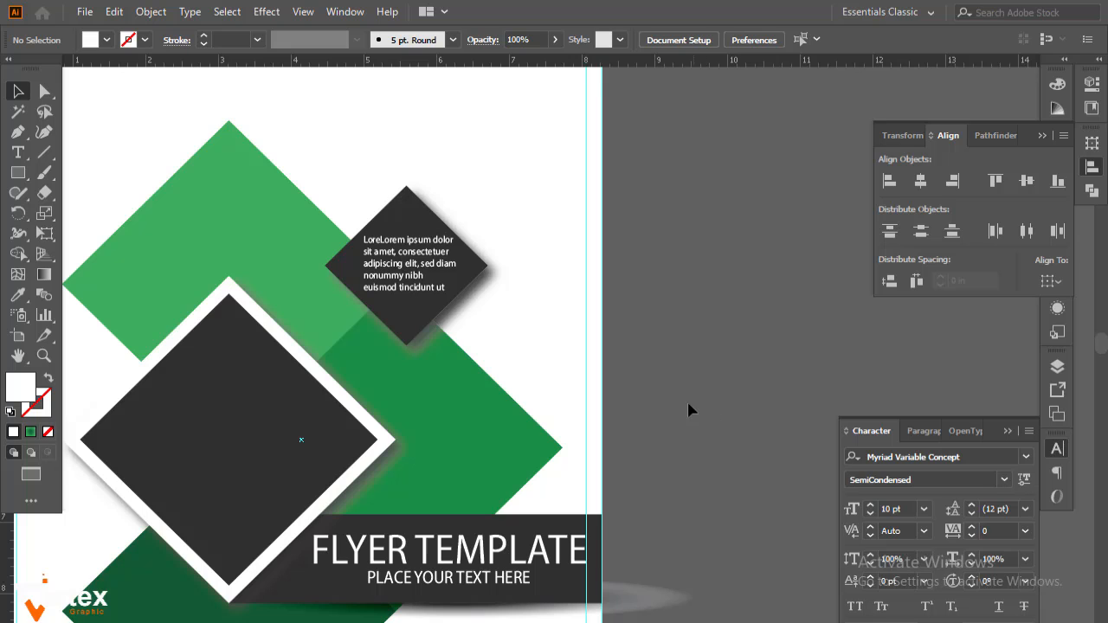
Draw a dark grey hexagon with the Polygon tool on the empty canvas beside the artboard's upper right corner
{"action": "left_click", "coordinate": [528, 326], "text": "ctrl+alt"}
{"action": "left_click_drag", "start_coordinate": [571, 373], "coordinate": [579, 278]}
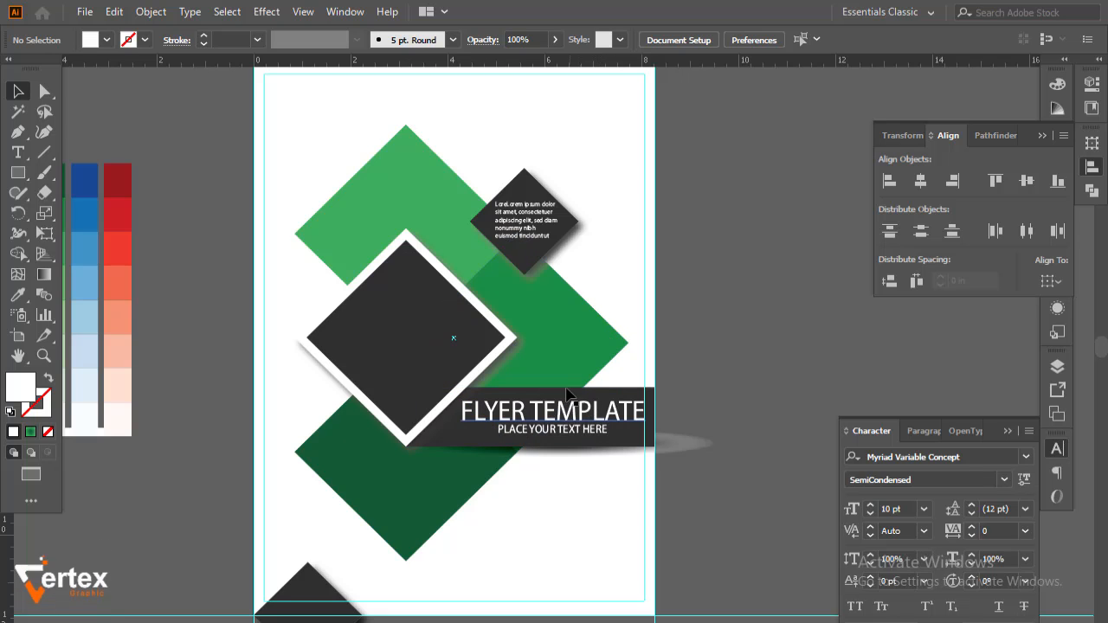
{"action": "left_click_drag", "start_coordinate": [637, 413], "coordinate": [517, 252]}
{"action": "left_click", "coordinate": [462, 385], "text": "ctrl"}
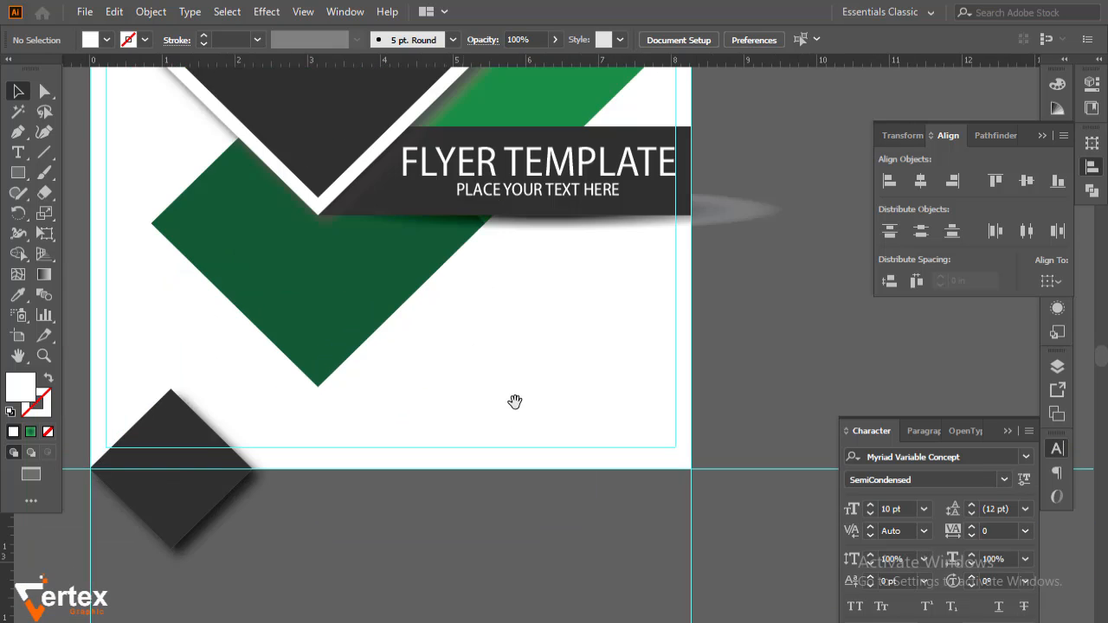
{"action": "left_click", "coordinate": [519, 376], "text": "ctrl"}
{"action": "left_click_drag", "start_coordinate": [519, 375], "coordinate": [367, 393]}
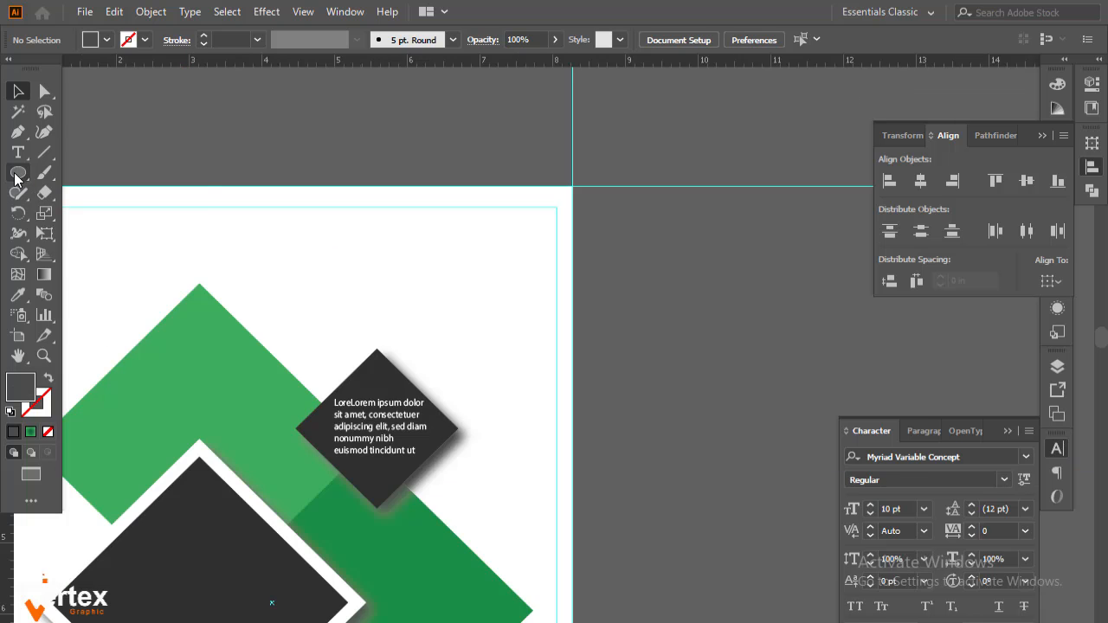
{"action": "left_click", "coordinate": [18, 173]}
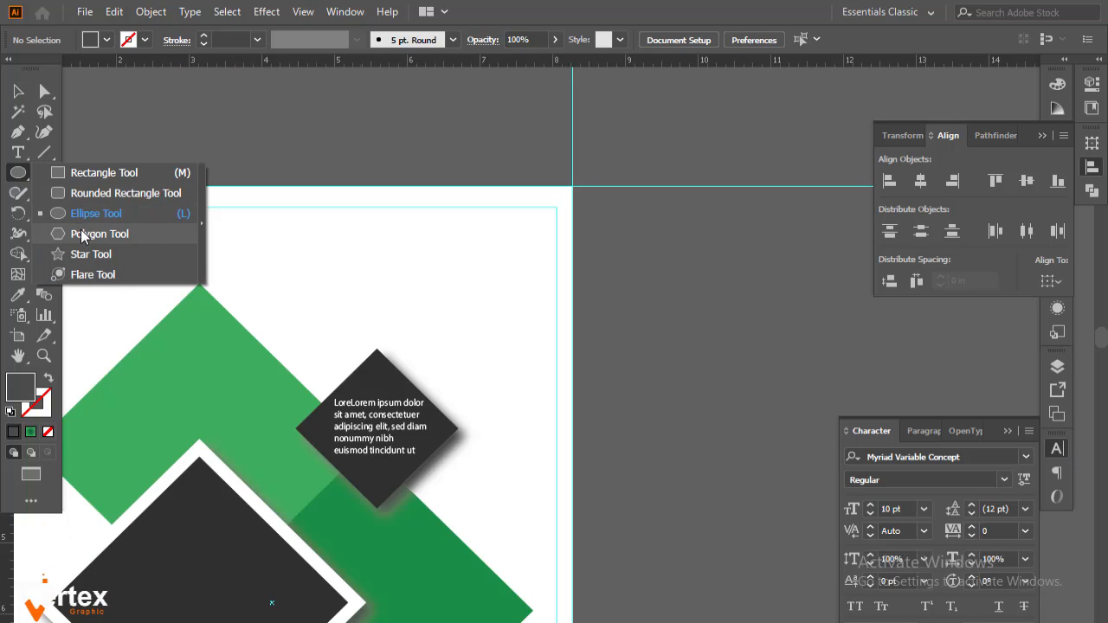
{"action": "left_click", "coordinate": [81, 234]}
{"action": "mouse_move", "coordinate": [699, 319]}
{"action": "left_mouse_down"}
{"action": "mouse_move", "coordinate": [725, 326]}
{"action": "mouse_move", "coordinate": [713, 306]}
{"action": "left_mouse_up"}
Place a smaller hexagon copy at the original's right vertex and cut it out of the larger one with Minus Front
{"action": "left_click", "coordinate": [18, 91]}
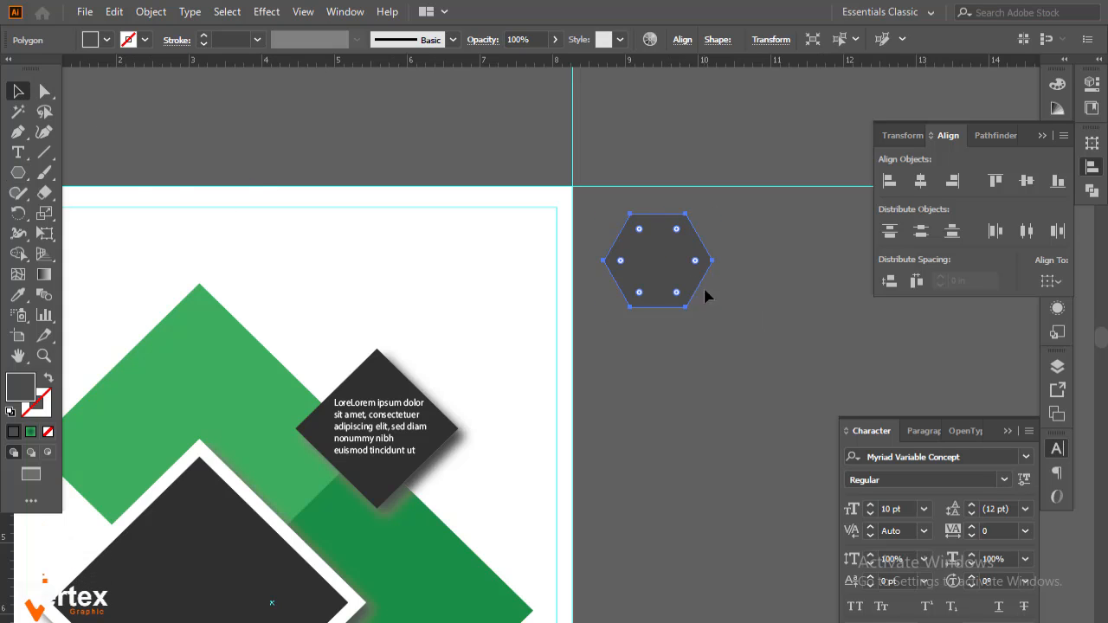
{"action": "left_click_drag", "start_coordinate": [712, 214], "coordinate": [680, 257]}
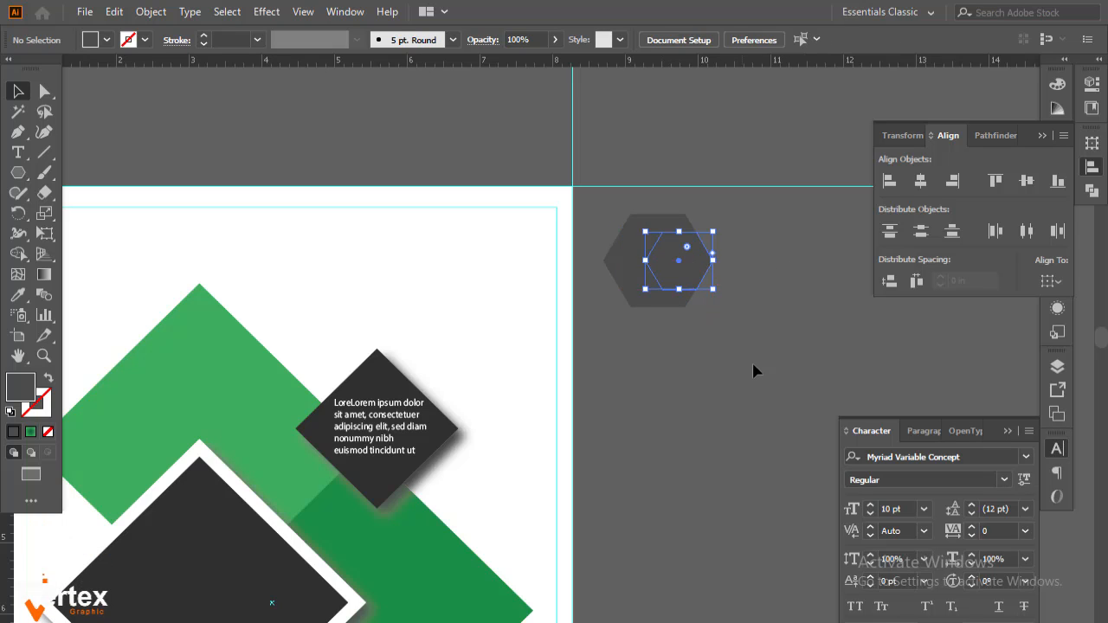
{"action": "left_click_drag", "start_coordinate": [753, 364], "coordinate": [620, 224]}
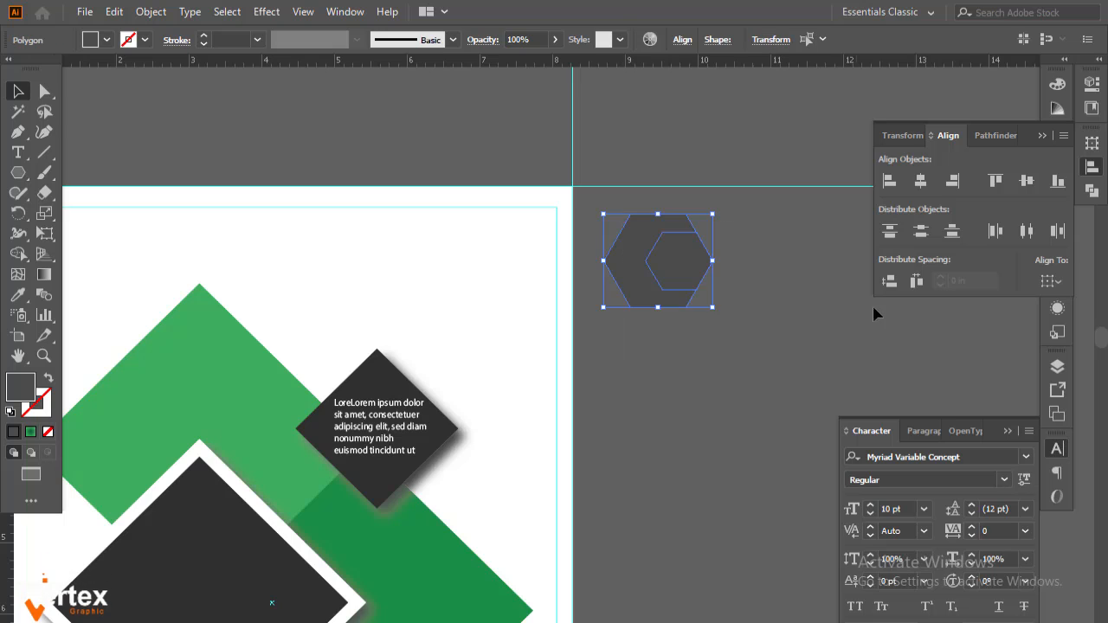
{"action": "left_click", "coordinate": [1090, 192]}
{"action": "left_click", "coordinate": [923, 182]}
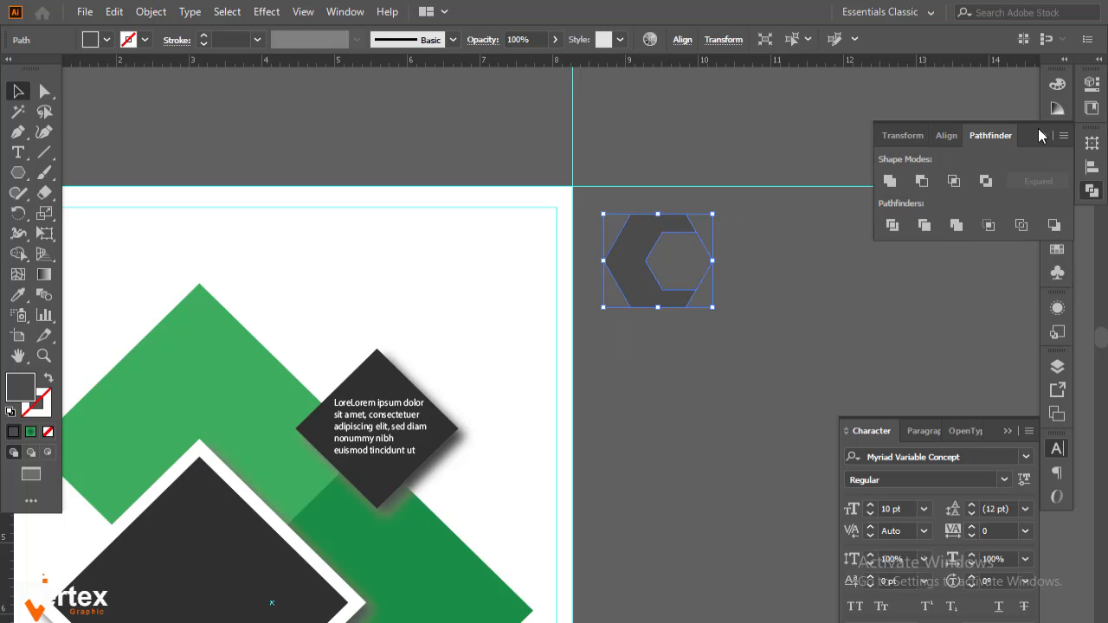
{"action": "left_click", "coordinate": [864, 274]}
Move the cut hexagon logo onto the flyer's top margin above the diamonds and scale it to about half size
{"action": "left_click_drag", "start_coordinate": [633, 280], "coordinate": [280, 280]}
{"action": "left_click_drag", "start_coordinate": [350, 305], "coordinate": [311, 234]}
{"action": "left_click", "coordinate": [678, 304]}
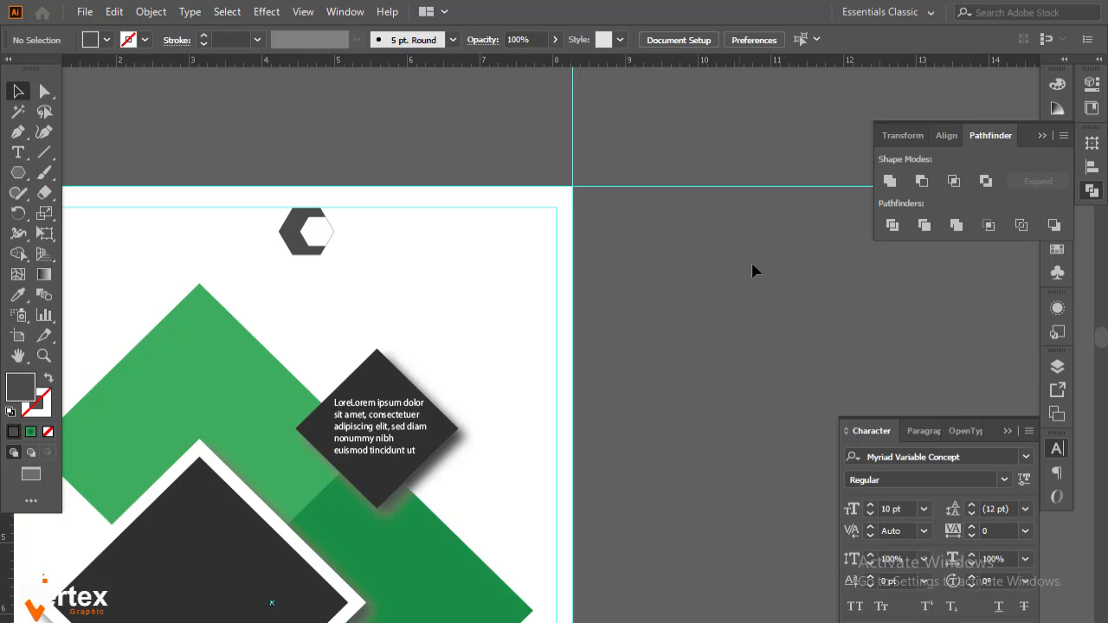
Recolour the hexagon logo with the darker green sampled from the middle diamond
{"action": "left_click", "coordinate": [292, 243]}
{"action": "left_click", "coordinate": [18, 295]}
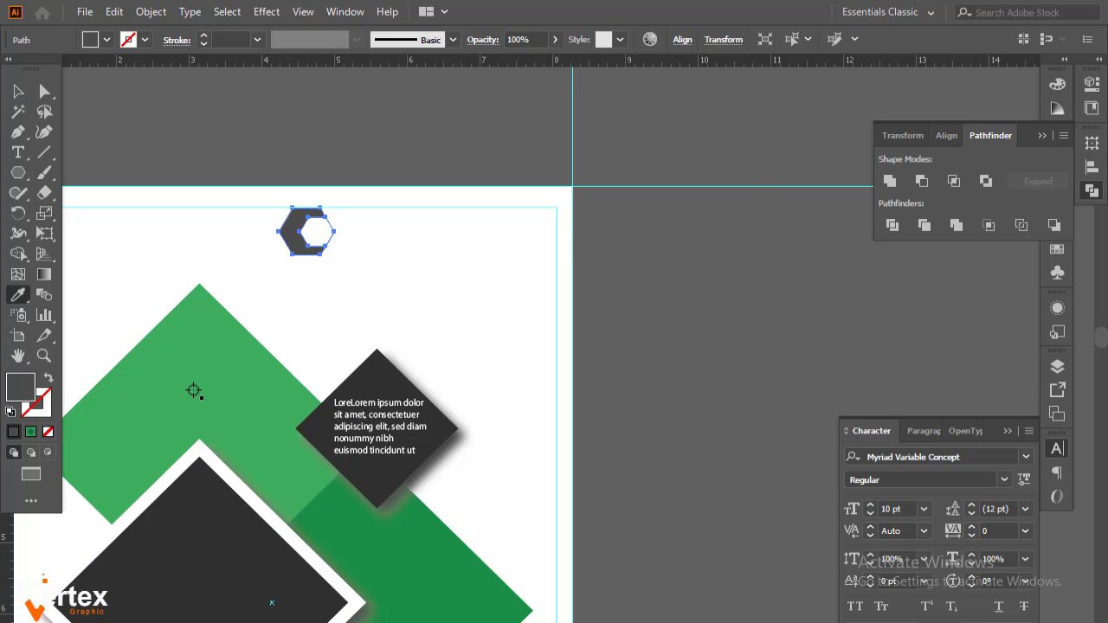
{"action": "left_click", "coordinate": [325, 508]}
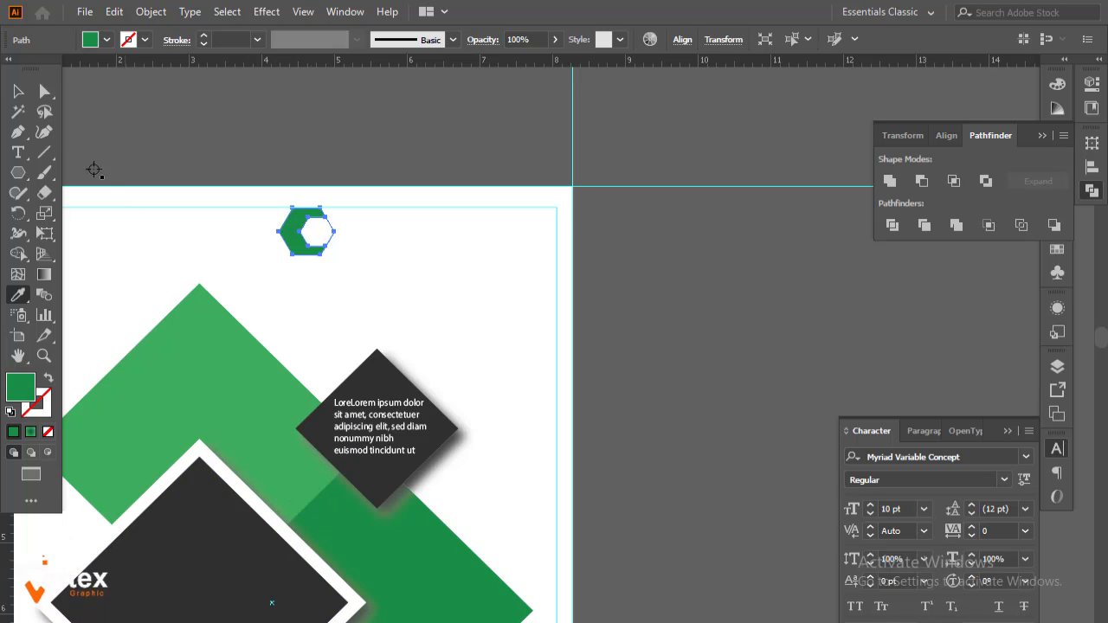
{"action": "left_click", "coordinate": [17, 91]}
{"action": "left_click", "coordinate": [440, 294]}
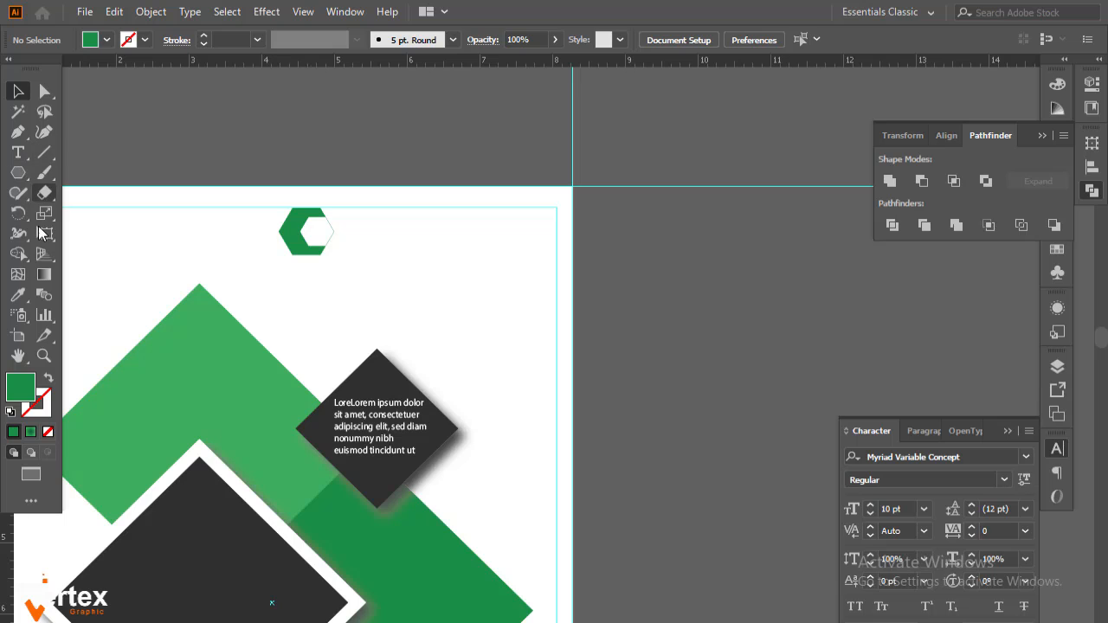
Add the text "COMPANY NAME" to the right of the hexagon logo
{"action": "left_click", "coordinate": [18, 153]}
{"action": "left_click", "coordinate": [368, 227]}
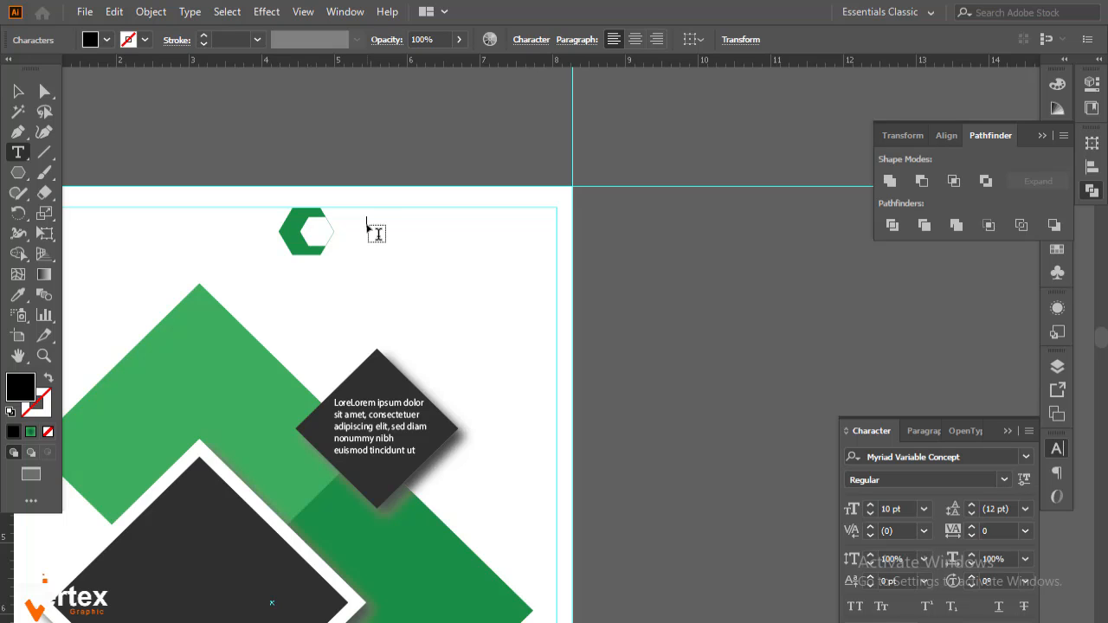
{"action": "type", "text": "COM"}
{"action": "type", "text": "PAN"}
{"action": "key", "text": "BackSpace"}
{"action": "type", "text": "ANY NAME"}
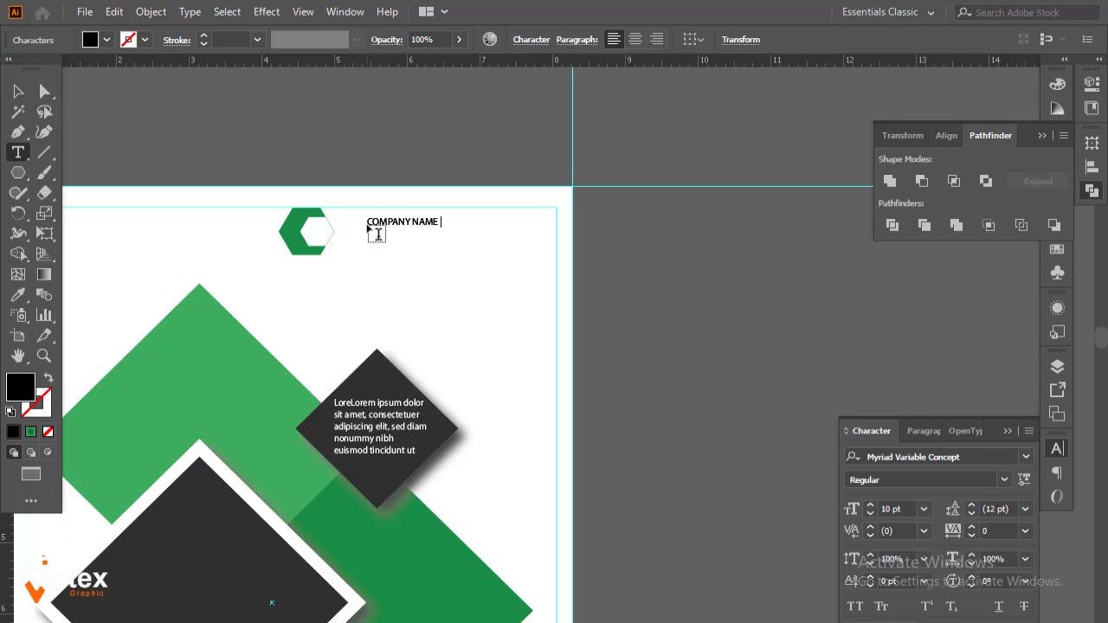
Set the "COMPANY NAME" text size to 22 pt and move it slightly closer to the hexagon logo
{"action": "left_click", "coordinate": [18, 94]}
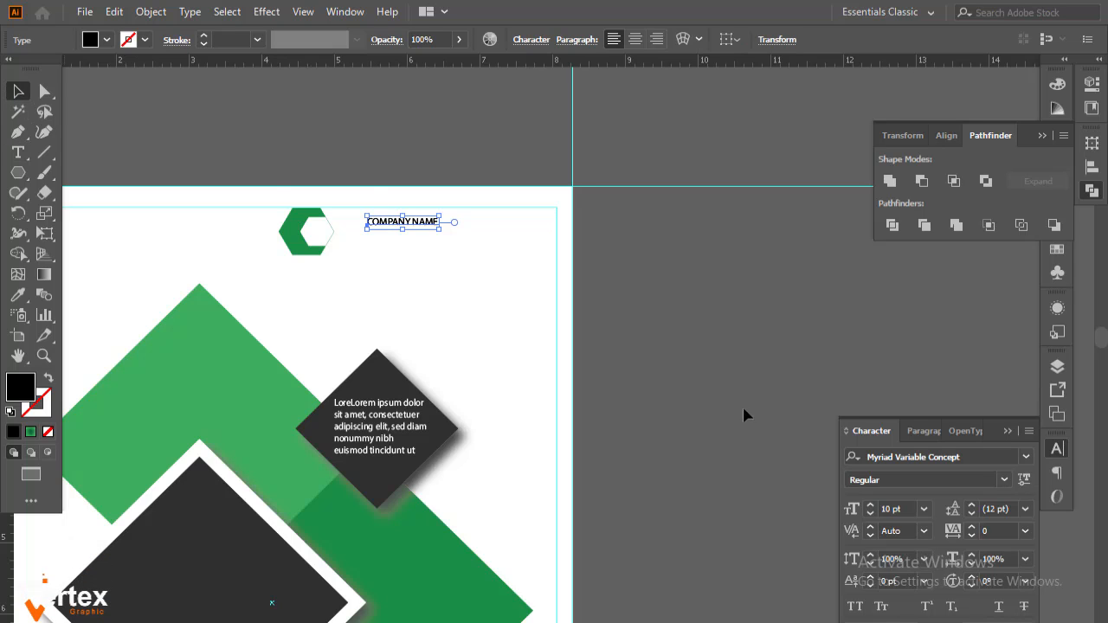
{"action": "left_click", "coordinate": [871, 504]}
{"action": "left_click", "coordinate": [871, 505]}
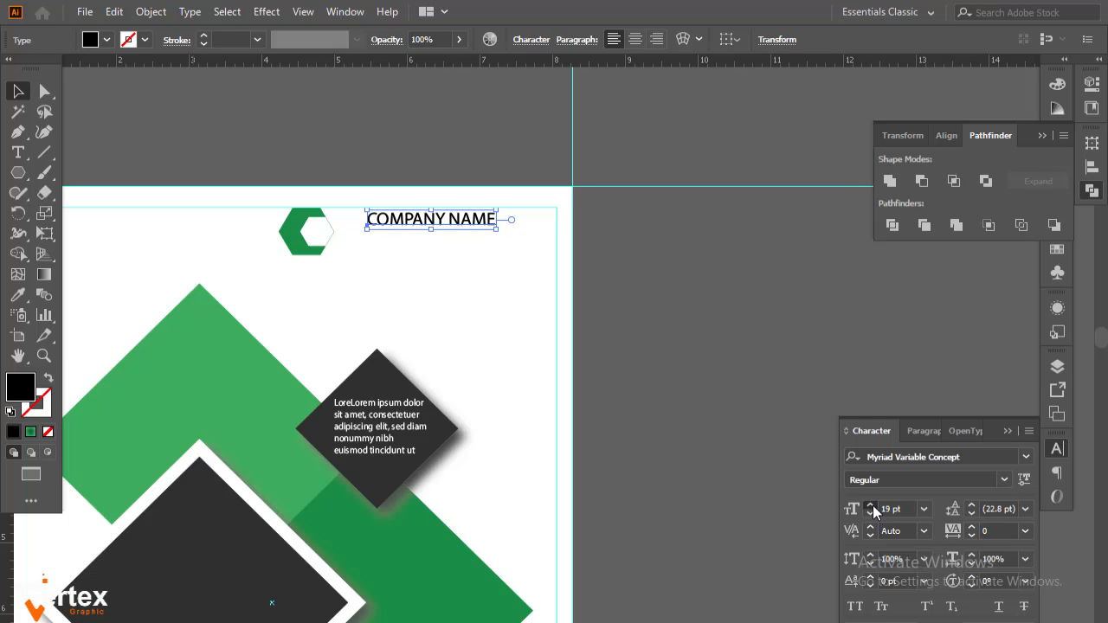
{"action": "left_click", "coordinate": [871, 504]}
{"action": "left_click", "coordinate": [871, 504]}
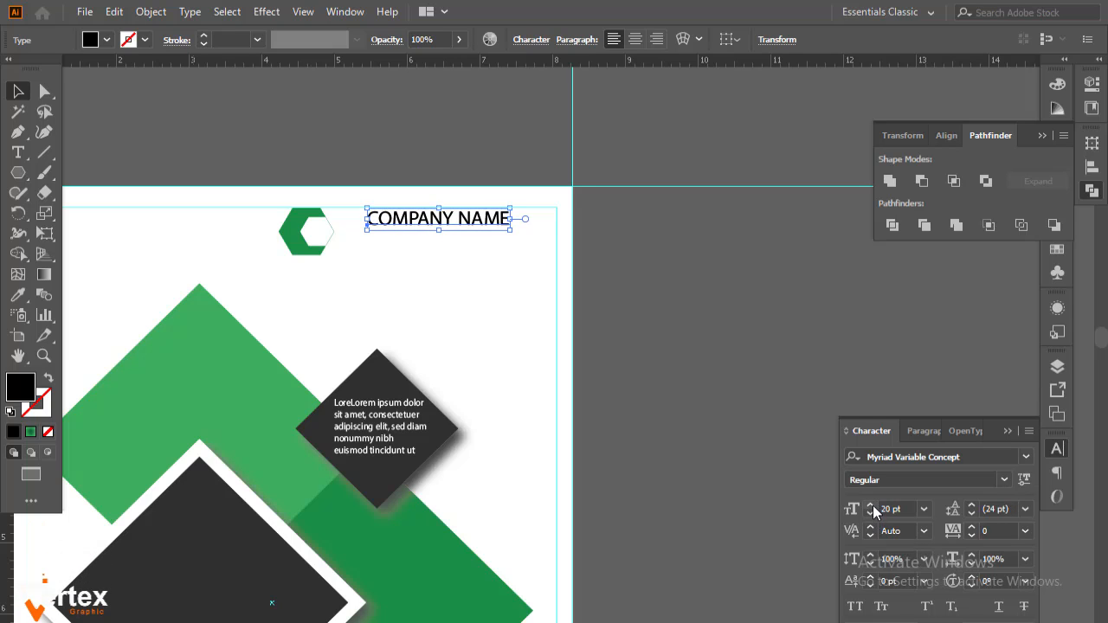
{"action": "left_click", "coordinate": [870, 505]}
{"action": "left_click", "coordinate": [870, 504]}
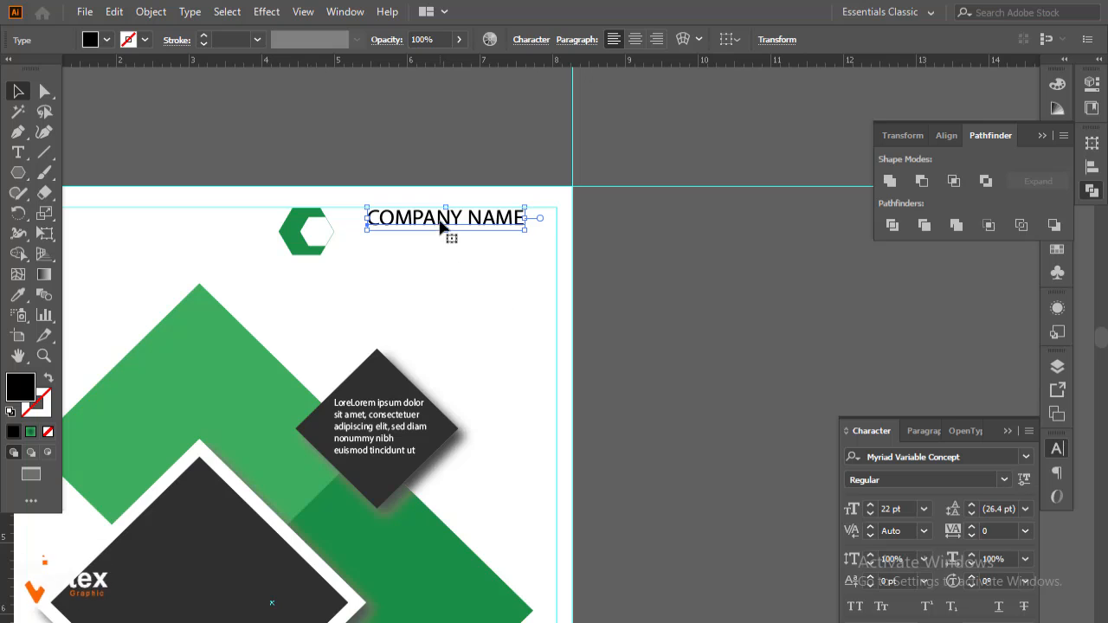
{"action": "left_click_drag", "start_coordinate": [437, 220], "coordinate": [425, 227]}
{"action": "left_click", "coordinate": [695, 258]}
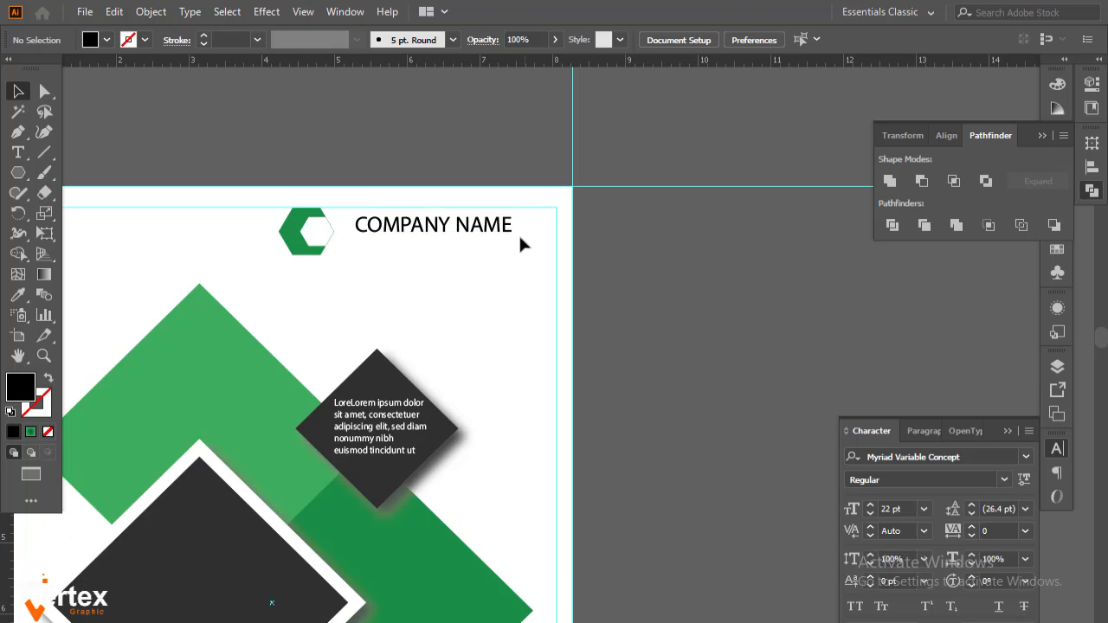
Make the word "NAME" Bold and colour it with the green sampled from the middle diamond
{"action": "double_click", "coordinate": [510, 231]}
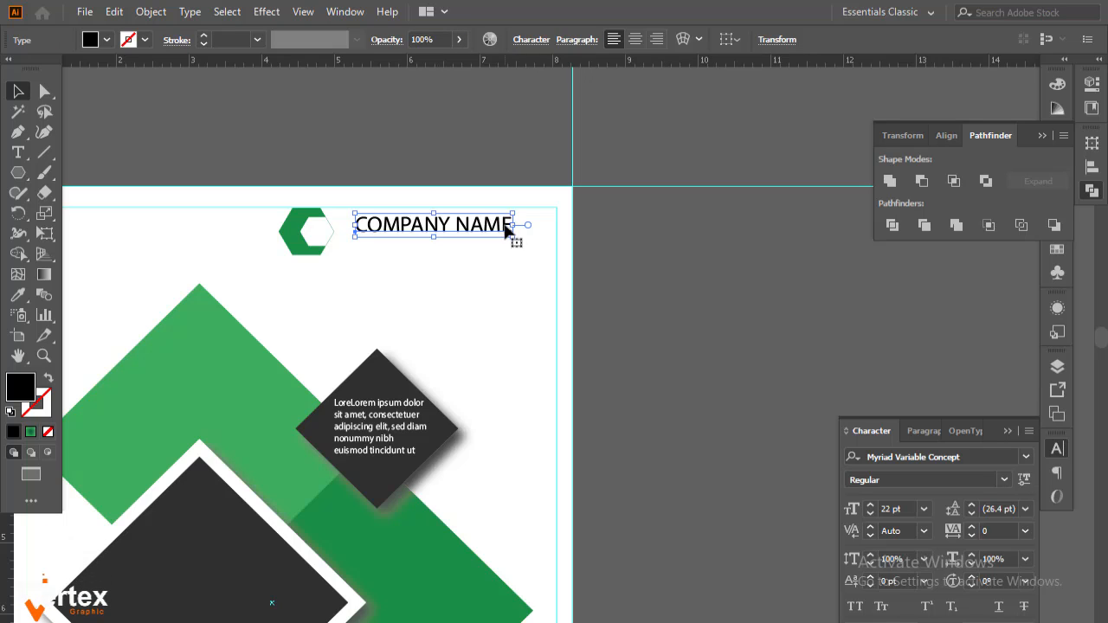
{"action": "left_click_drag", "start_coordinate": [511, 225], "coordinate": [457, 227]}
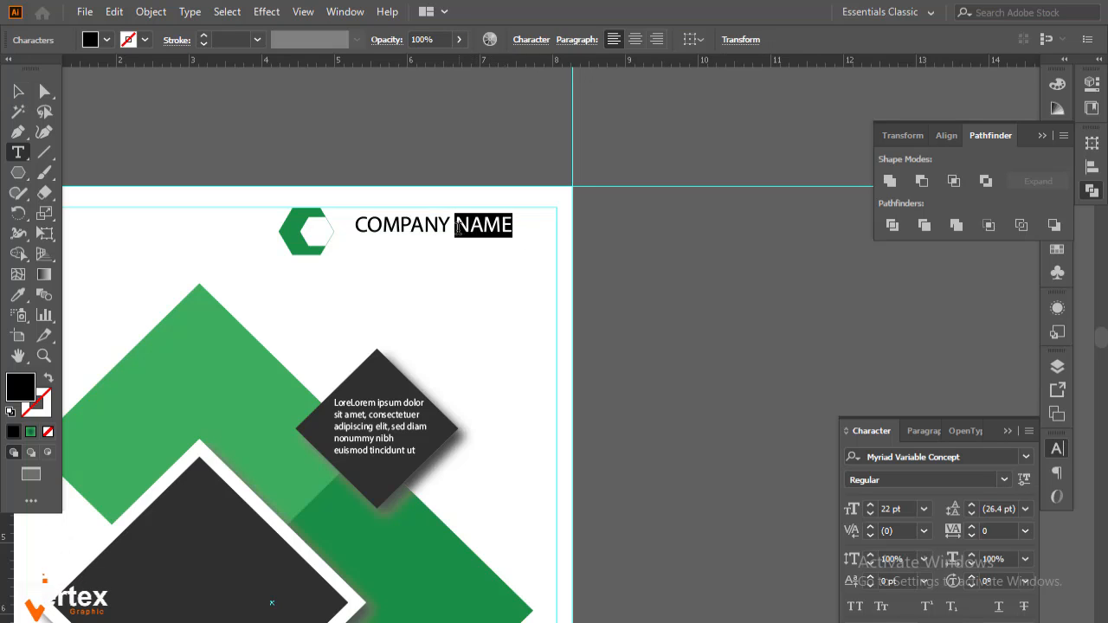
{"action": "left_click", "coordinate": [1004, 480]}
{"action": "left_click", "coordinate": [885, 163]}
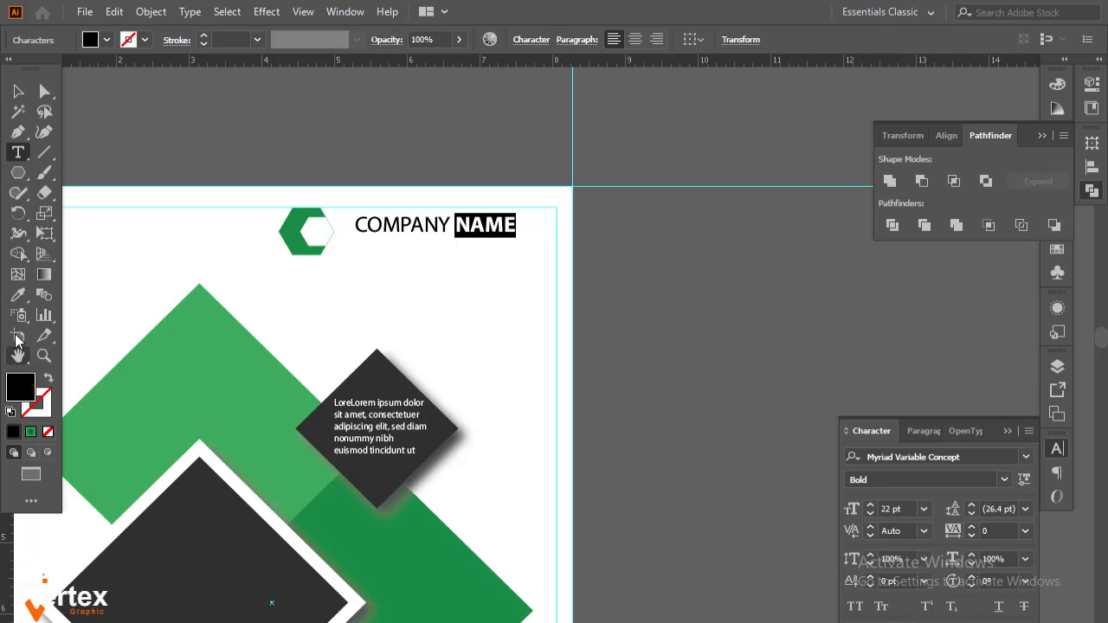
{"action": "left_click", "coordinate": [414, 552]}
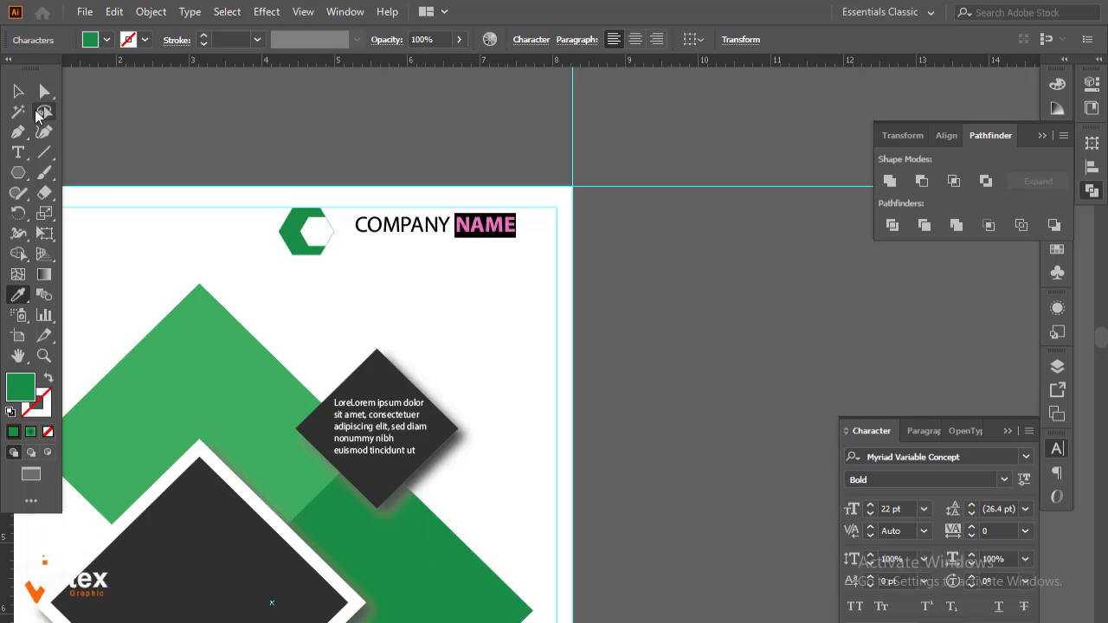
{"action": "left_click", "coordinate": [18, 91]}
{"action": "left_click", "coordinate": [699, 329]}
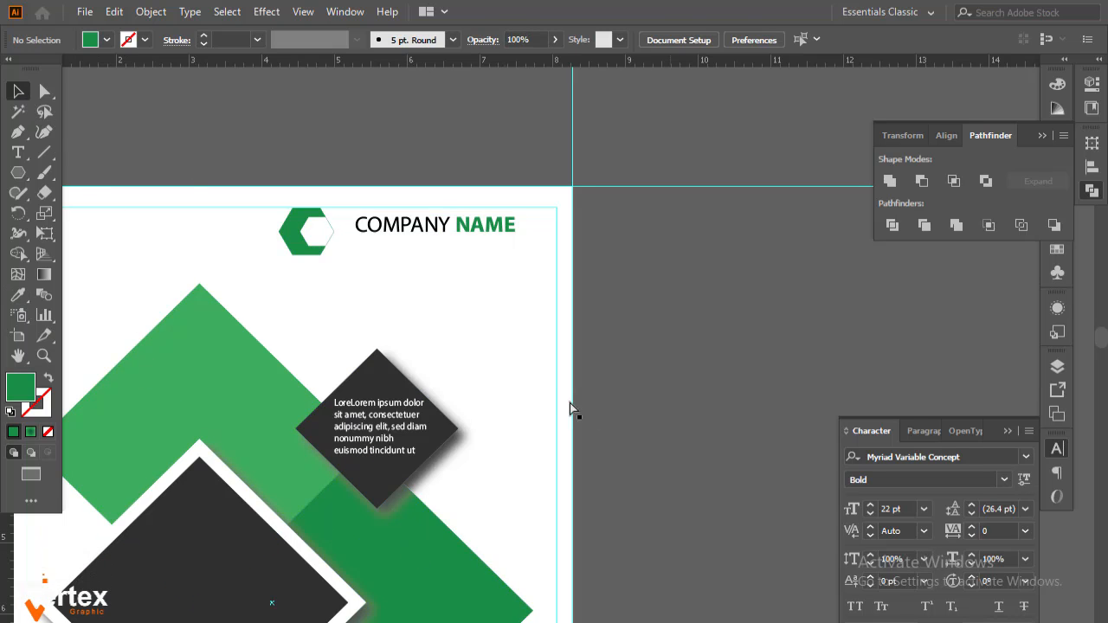
Create an area text box below the company name, extending to the right margin guide
{"action": "left_click", "coordinate": [516, 327], "text": "ctrl+alt"}
{"action": "left_click_drag", "start_coordinate": [516, 326], "coordinate": [510, 287]}
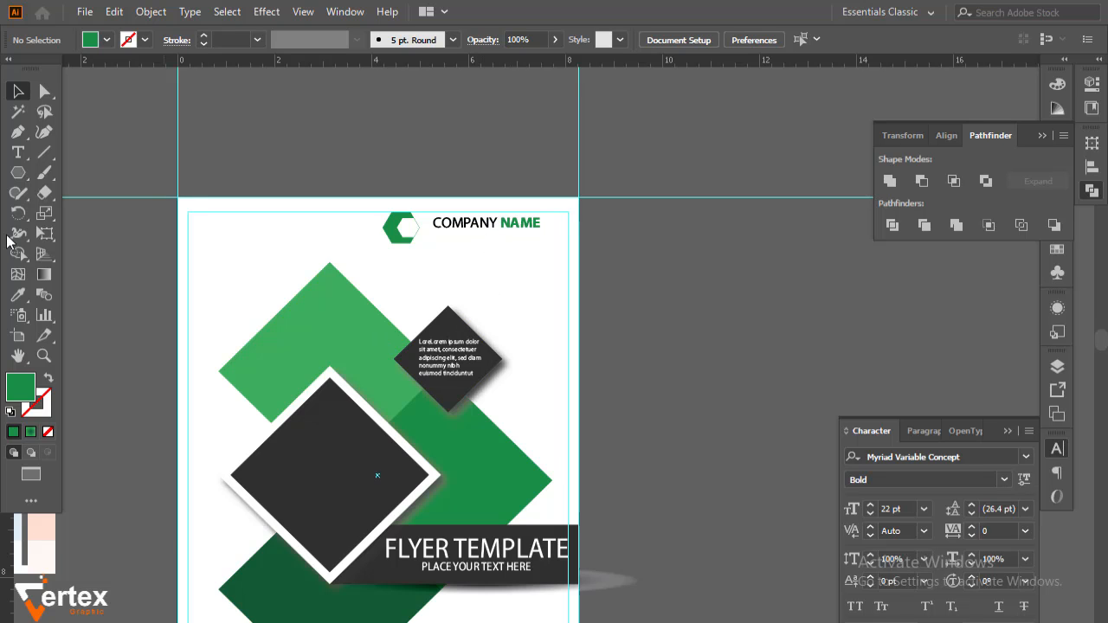
{"action": "left_click", "coordinate": [513, 243], "text": "ctrl"}
{"action": "left_click_drag", "start_coordinate": [549, 303], "coordinate": [479, 211]}
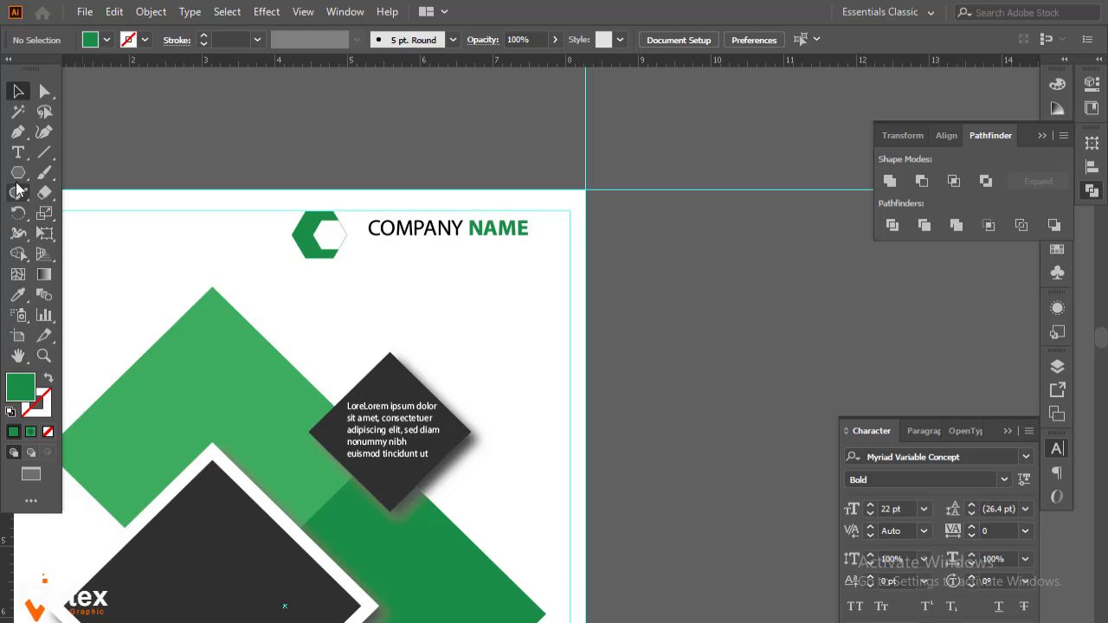
{"action": "left_click", "coordinate": [18, 152]}
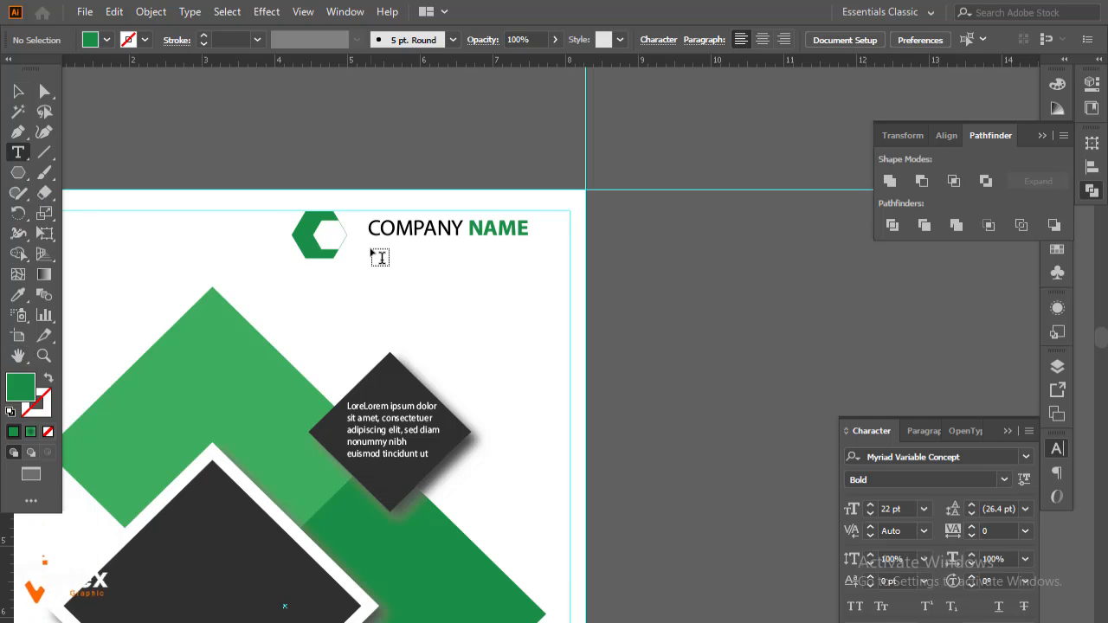
{"action": "left_click_drag", "start_coordinate": [371, 251], "coordinate": [571, 304]}
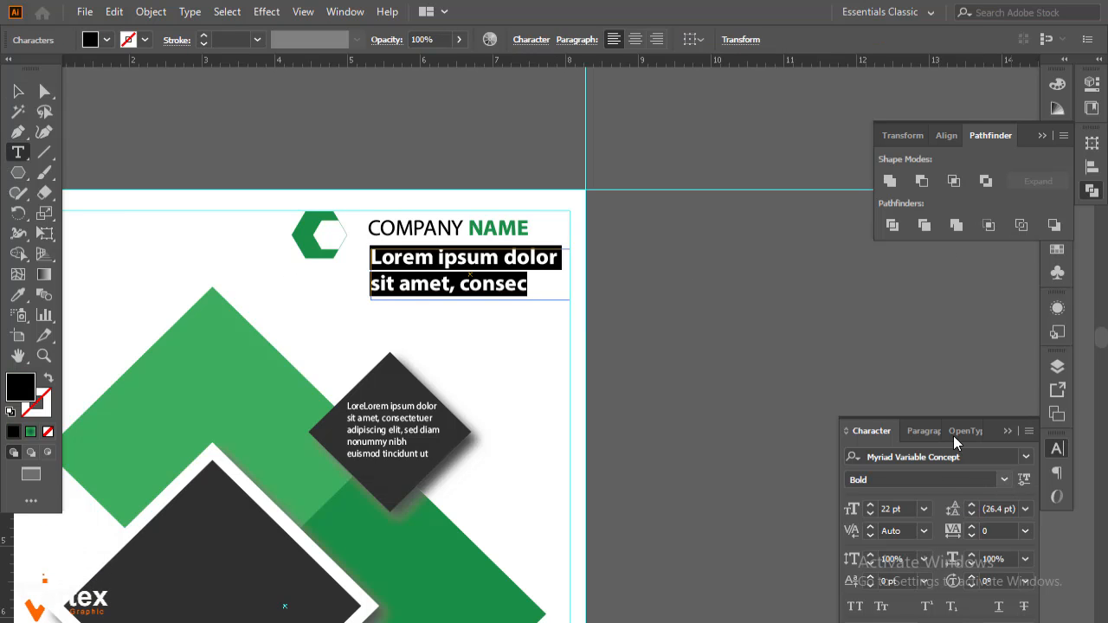
Set the text below the company name to Regular style at 12 pt
{"action": "left_click", "coordinate": [1004, 480]}
{"action": "scroll", "coordinate": [888, 149], "scroll_direction": "up", "scroll_amount": 5}
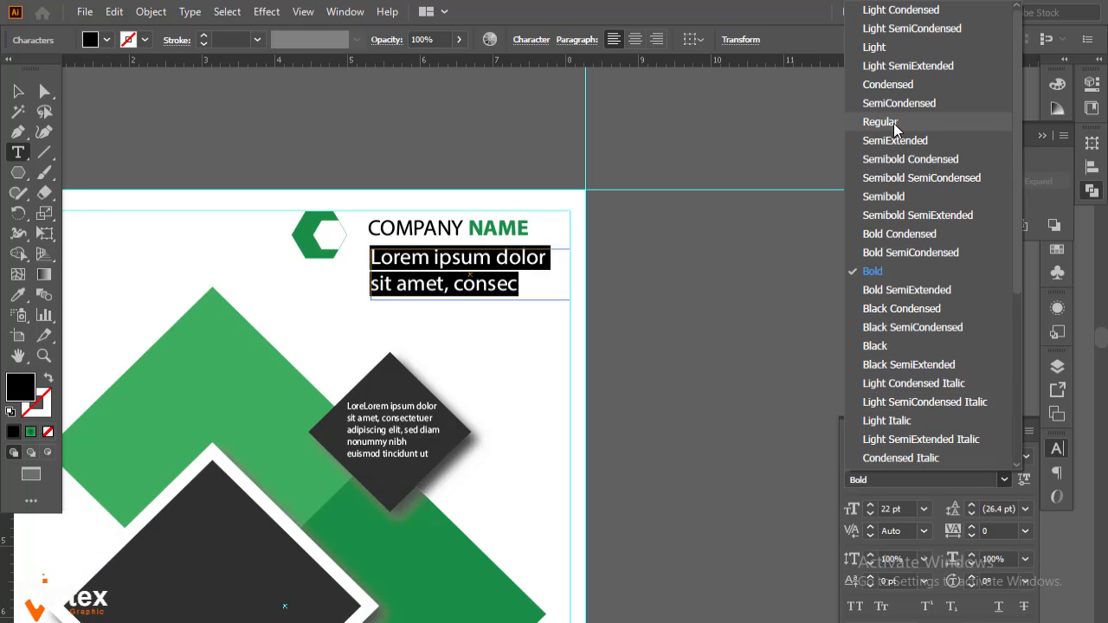
{"action": "left_click", "coordinate": [893, 123]}
{"action": "left_click", "coordinate": [870, 514]}
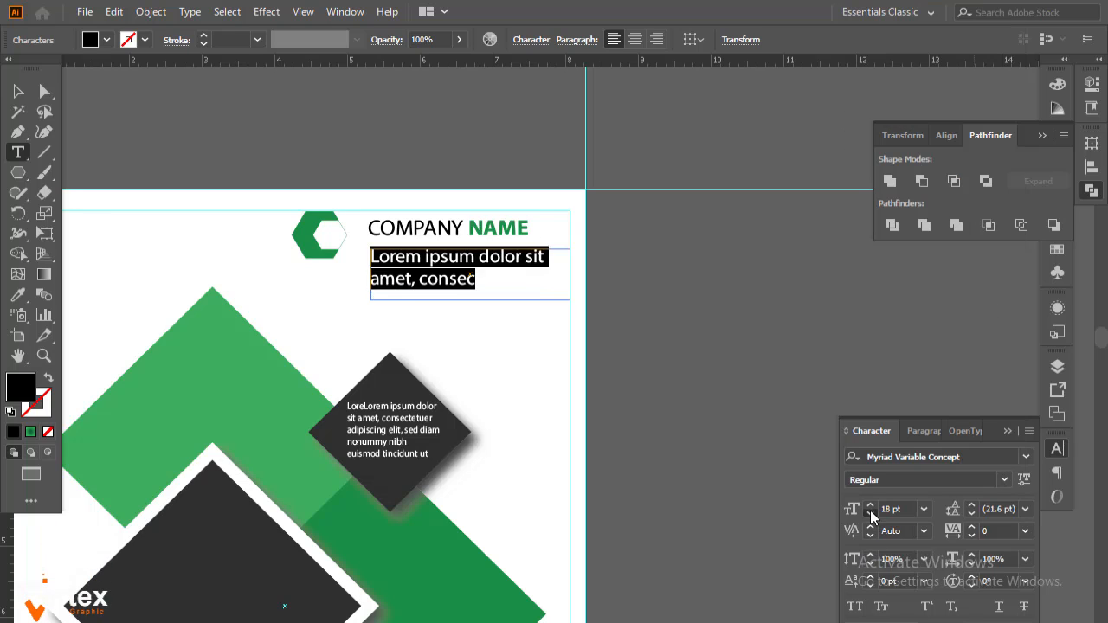
{"action": "left_click", "coordinate": [870, 514]}
{"action": "left_click", "coordinate": [870, 514]}
{"action": "left_click", "coordinate": [870, 514]}
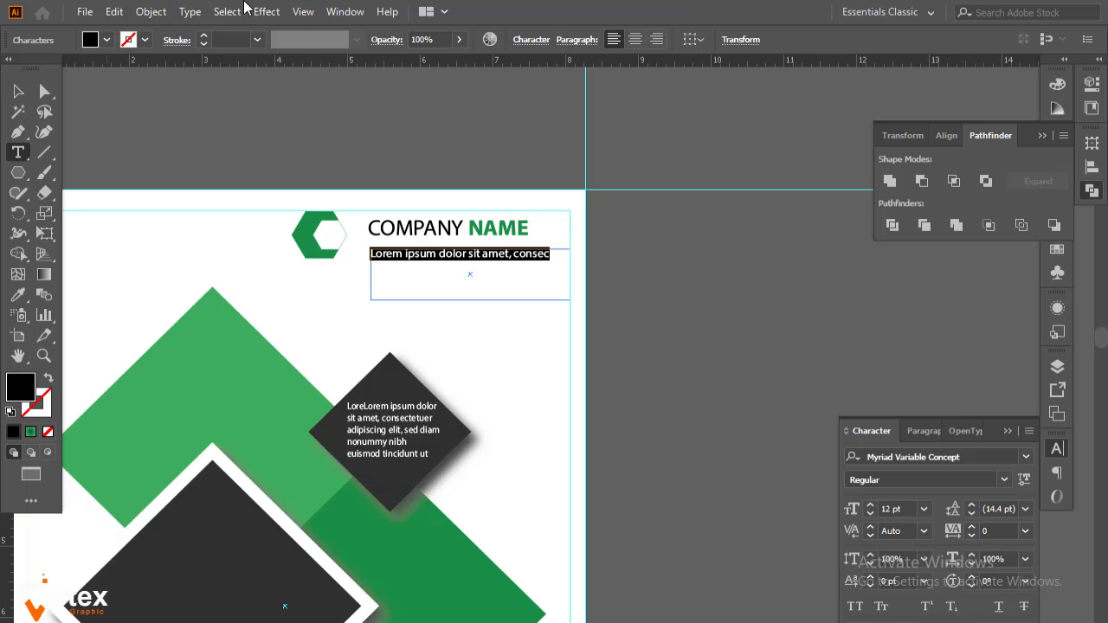
Fill the text box below the company name with additional placeholder text
{"action": "left_click", "coordinate": [191, 13]}
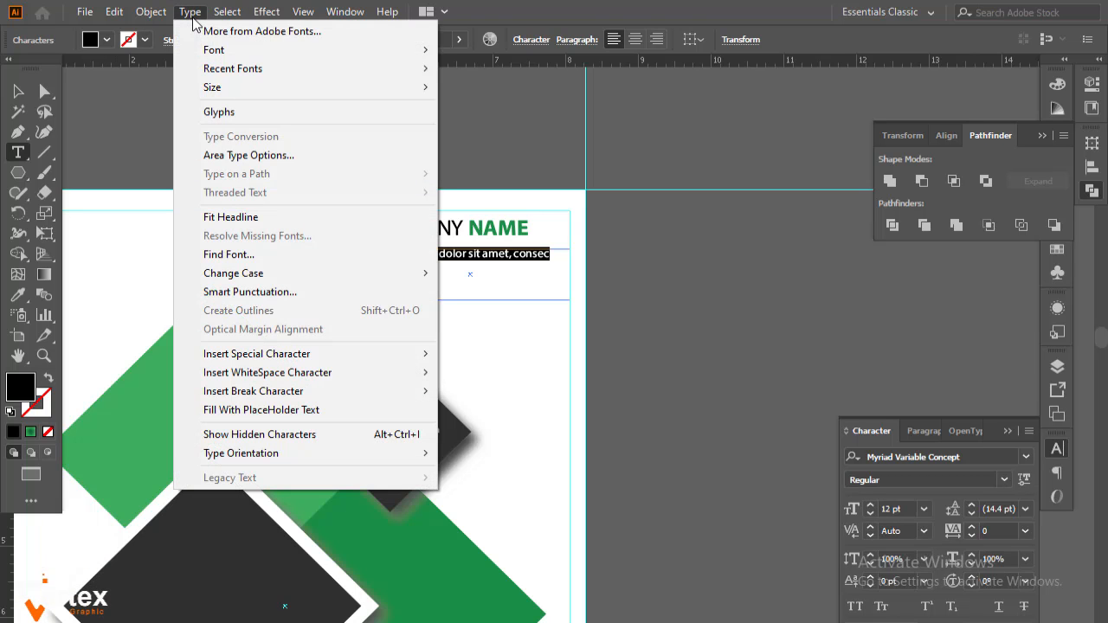
{"action": "mouse_move", "coordinate": [152, 12]}
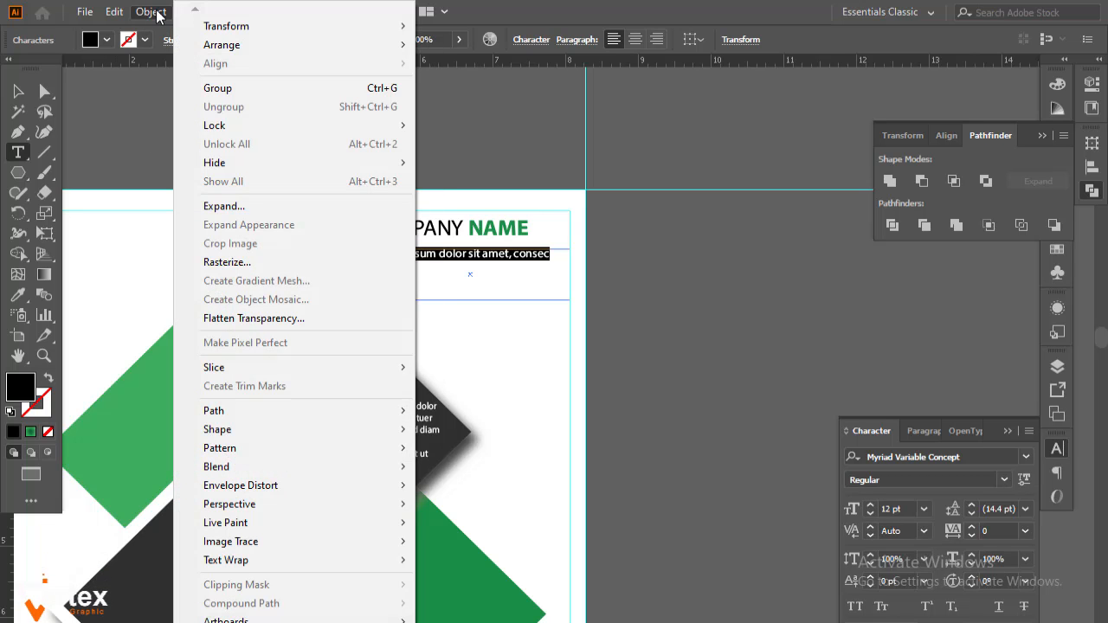
{"action": "left_click", "coordinate": [167, 12]}
{"action": "left_click", "coordinate": [227, 12]}
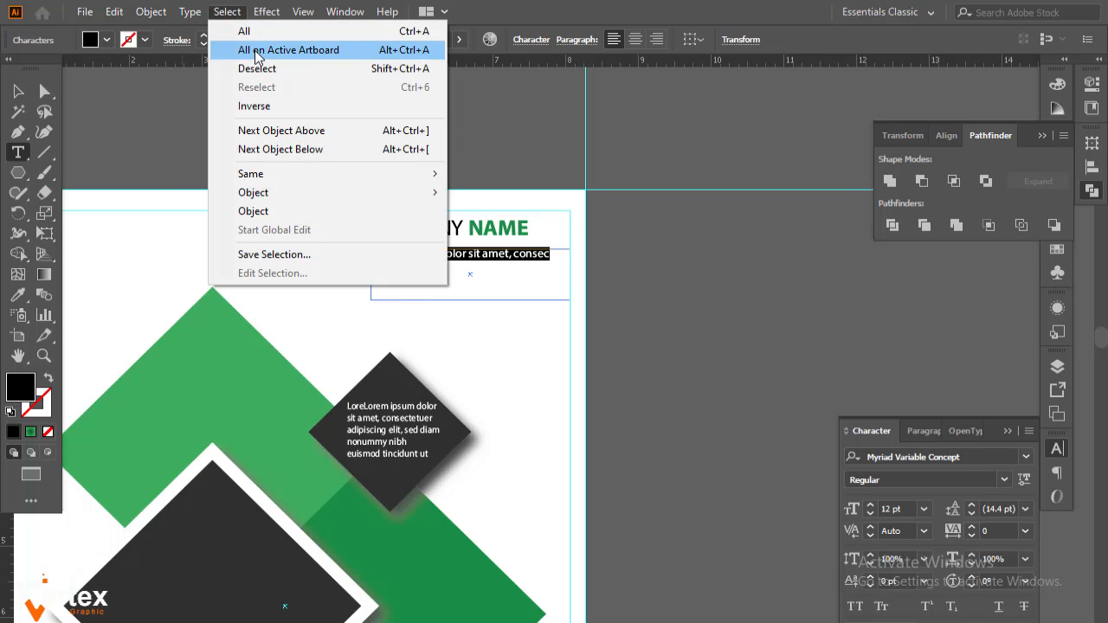
{"action": "left_click", "coordinate": [256, 52]}
{"action": "left_click", "coordinate": [227, 12]}
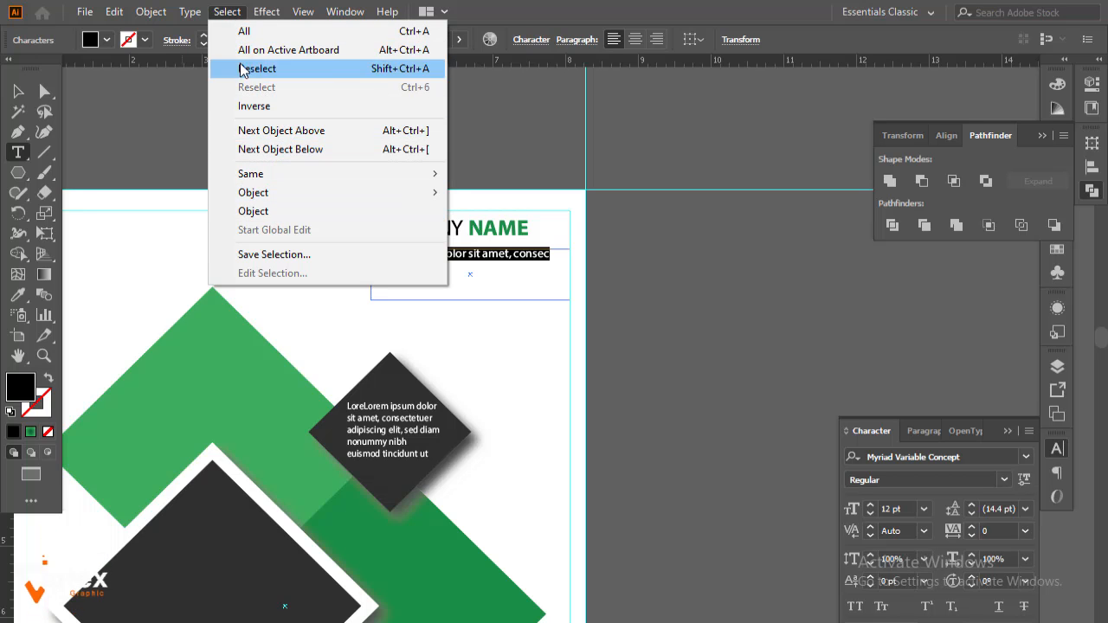
{"action": "mouse_move", "coordinate": [266, 19]}
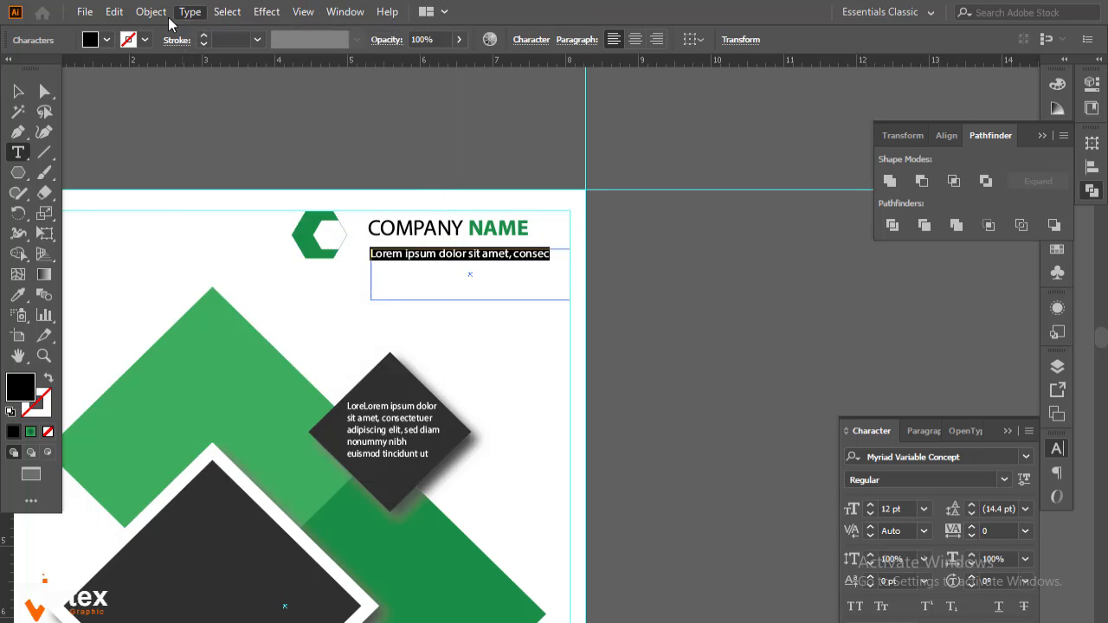
{"action": "mouse_move", "coordinate": [166, 18]}
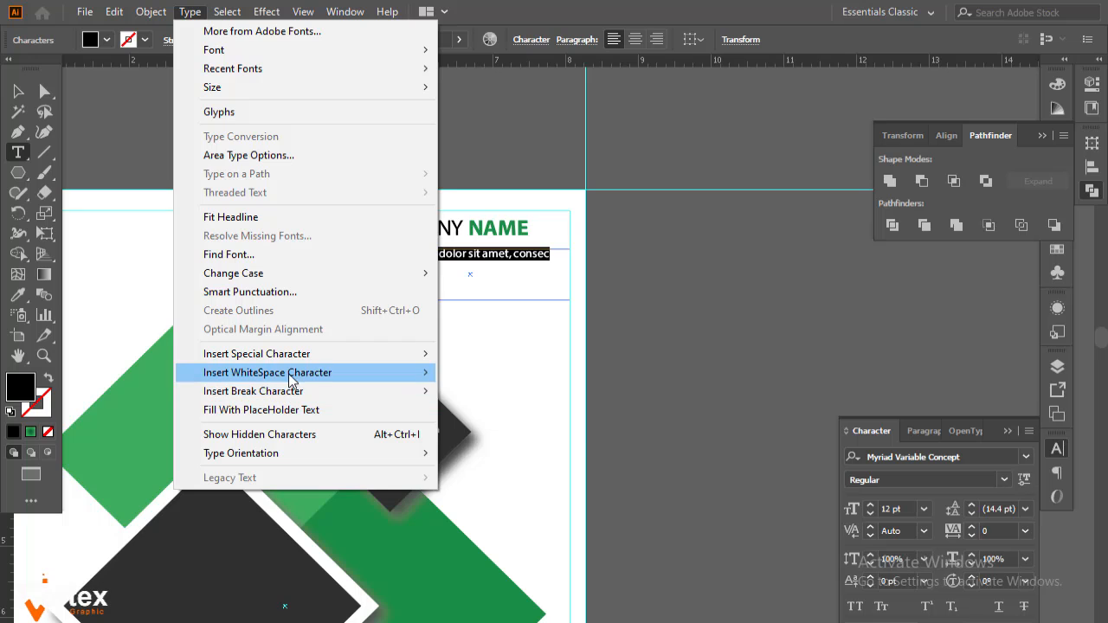
{"action": "mouse_move", "coordinate": [292, 362]}
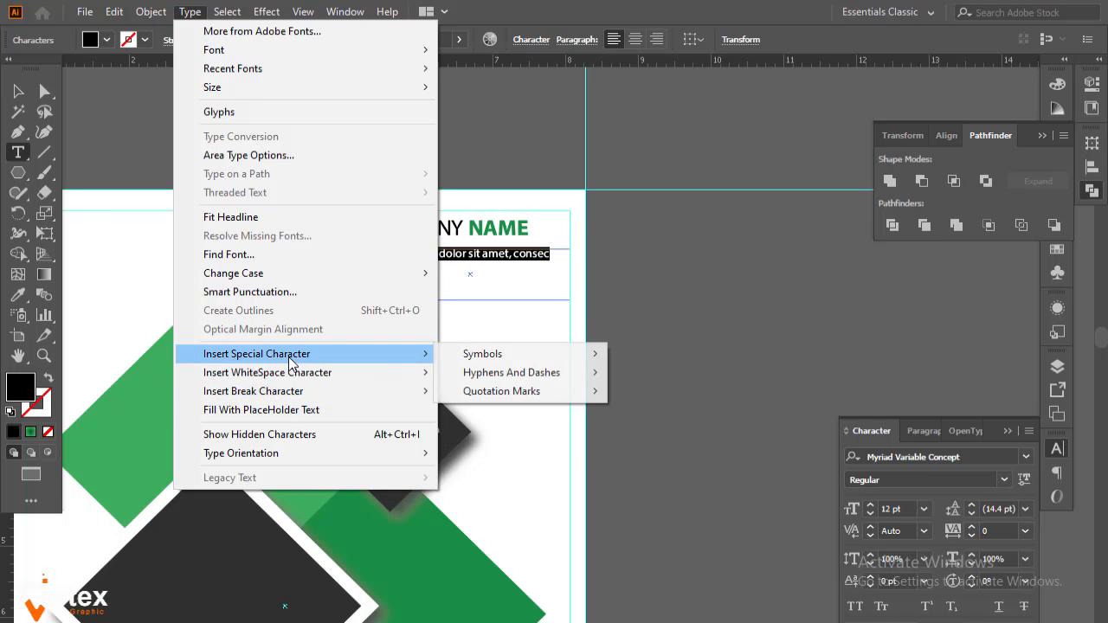
{"action": "left_click", "coordinate": [292, 410]}
{"action": "key", "text": "Escape"}
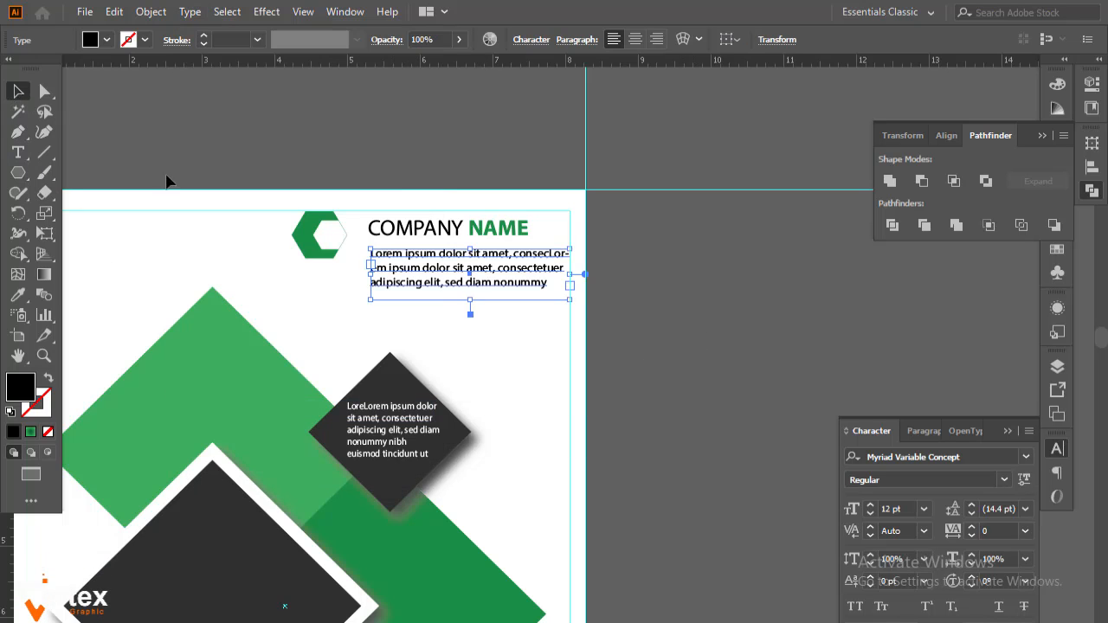
Recolour the placeholder paragraph below the company name with a dark grey swatch
{"action": "left_click", "coordinate": [476, 311]}
{"action": "left_click", "coordinate": [472, 277]}
{"action": "left_click", "coordinate": [105, 39]}
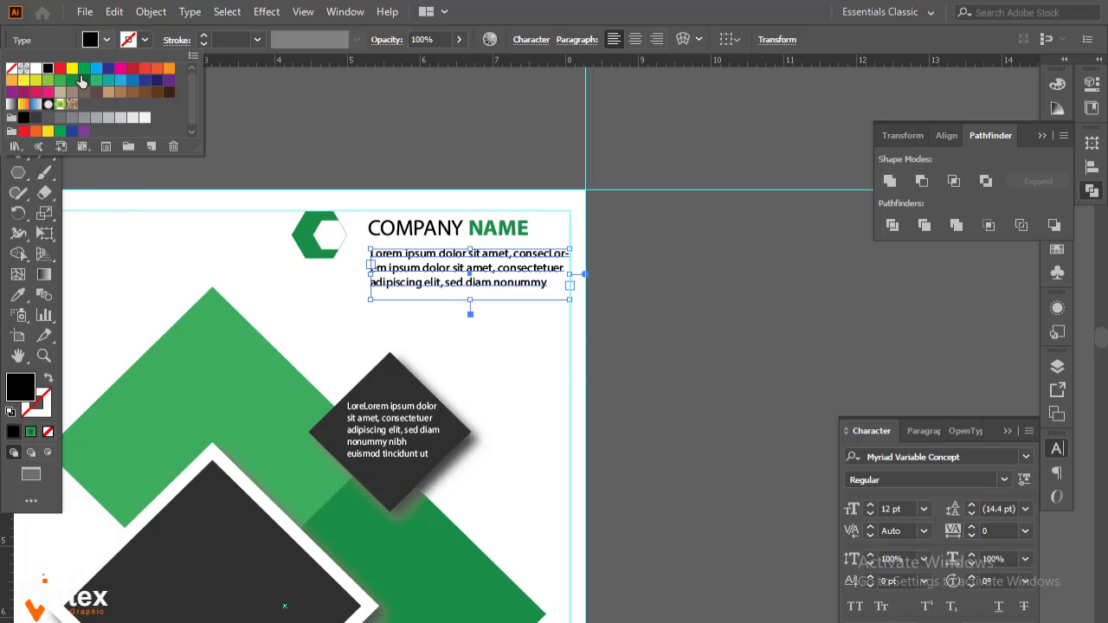
{"action": "left_click", "coordinate": [48, 118]}
{"action": "left_click", "coordinate": [709, 327]}
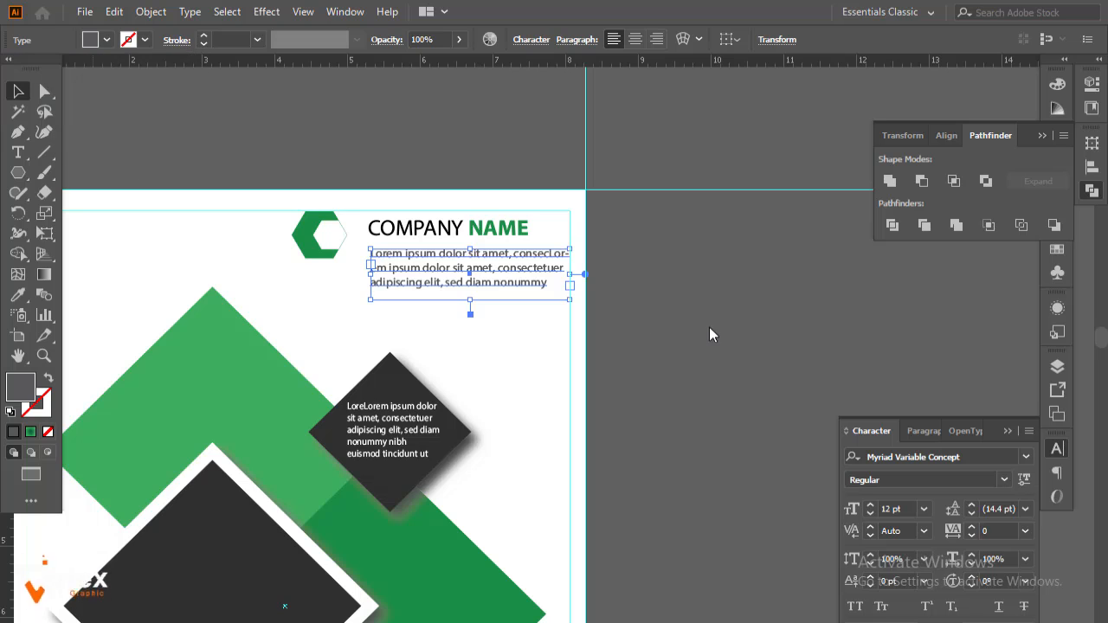
{"action": "left_click", "coordinate": [721, 387]}
Delete the dark green circles behind the Facebook, Instagram and Twitter icons
{"action": "left_click", "coordinate": [610, 277], "text": "ctrl+alt"}
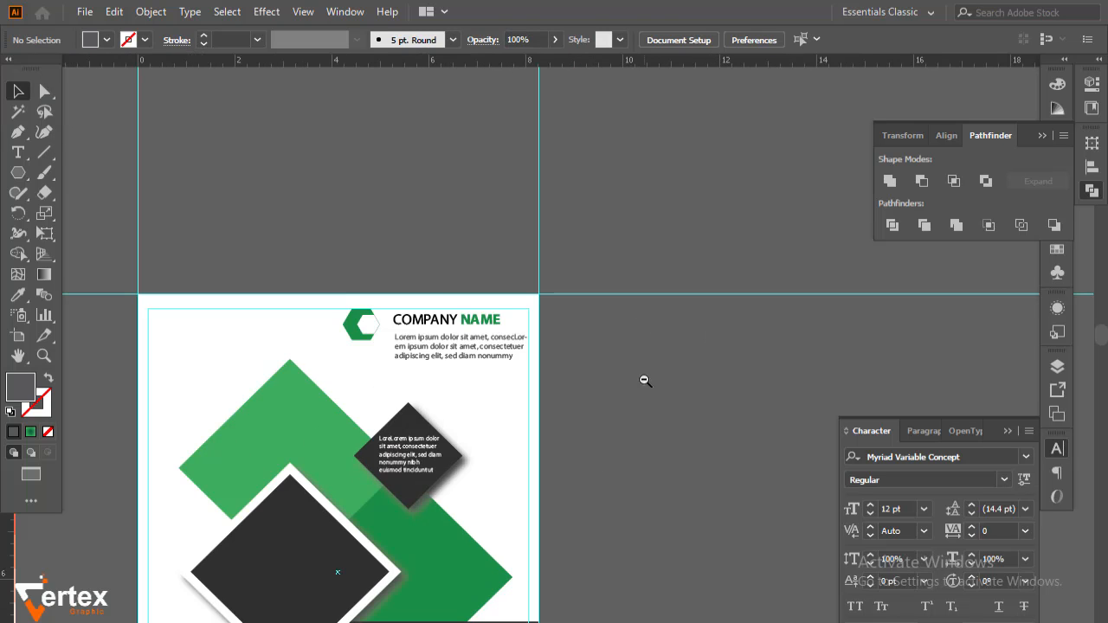
{"action": "left_click", "coordinate": [643, 378], "text": "ctrl+alt"}
{"action": "left_click_drag", "start_coordinate": [589, 445], "coordinate": [598, 319]}
{"action": "left_click", "coordinate": [501, 379], "text": "ctrl"}
{"action": "left_click_drag", "start_coordinate": [532, 389], "coordinate": [598, 372]}
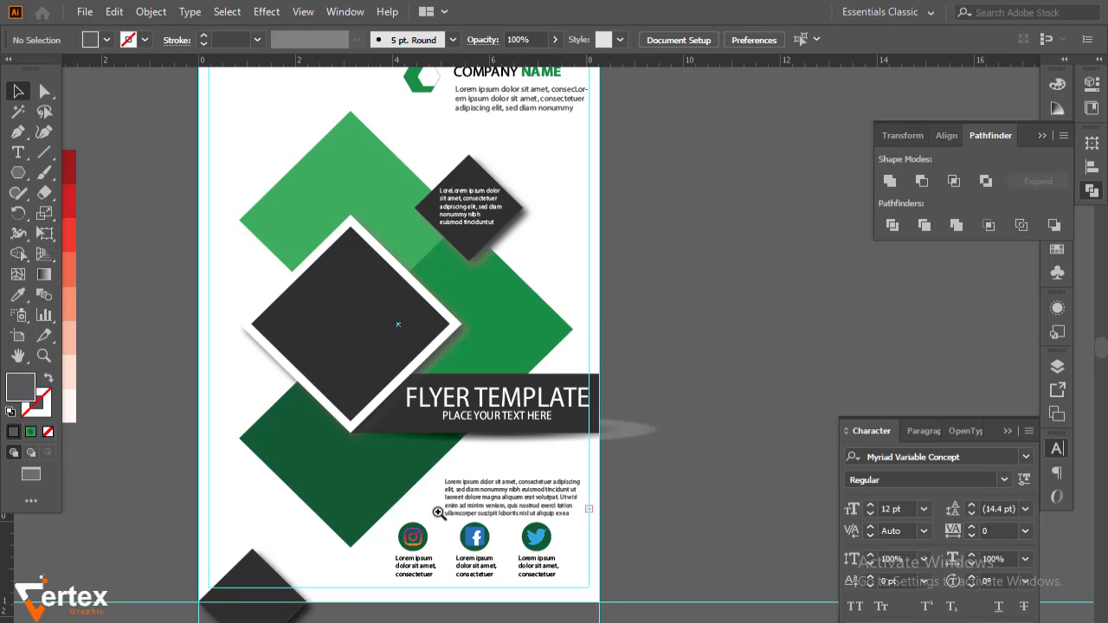
{"action": "left_click_drag", "start_coordinate": [572, 487], "coordinate": [646, 575]}
{"action": "left_click", "coordinate": [571, 362]}
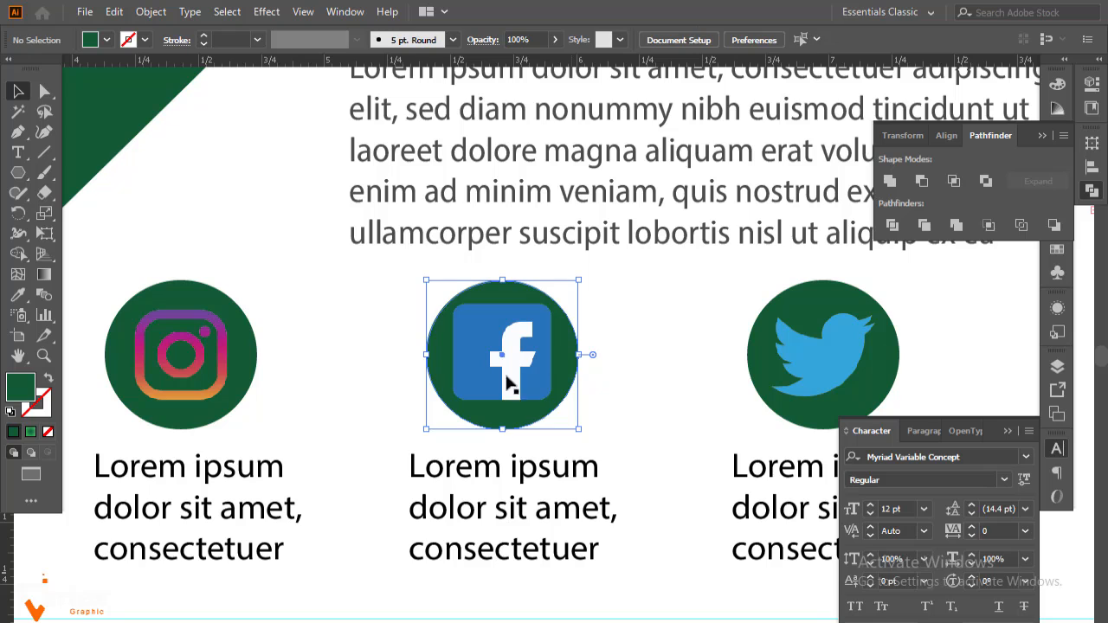
{"action": "key", "text": "Delete"}
{"action": "left_click", "coordinate": [249, 374]}
{"action": "key", "text": "Delete"}
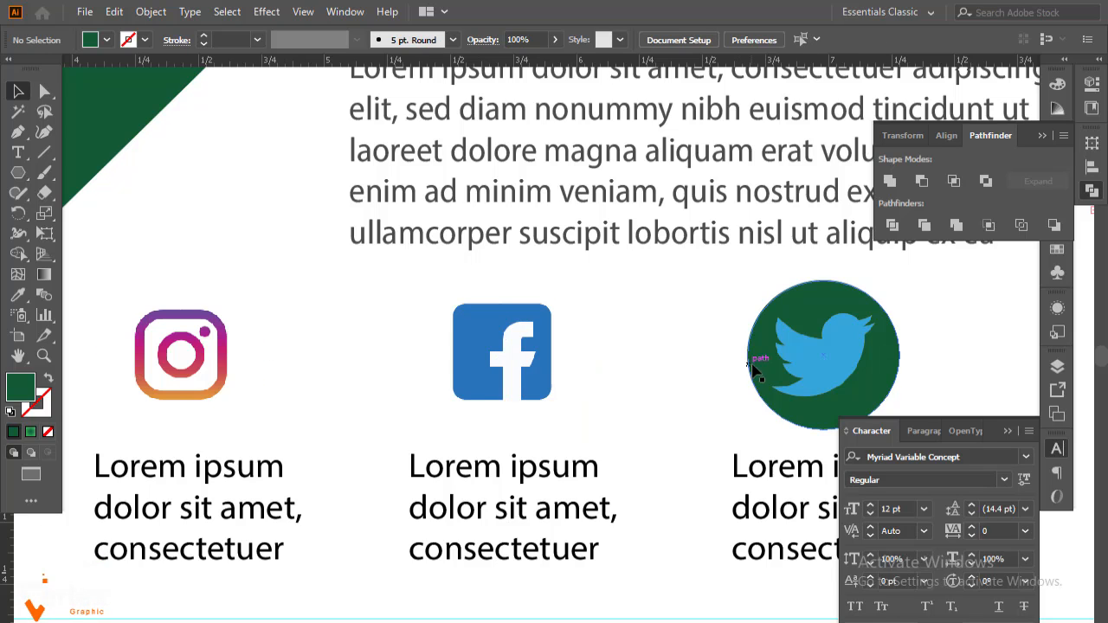
{"action": "left_click", "coordinate": [754, 366]}
{"action": "key", "text": "Delete"}
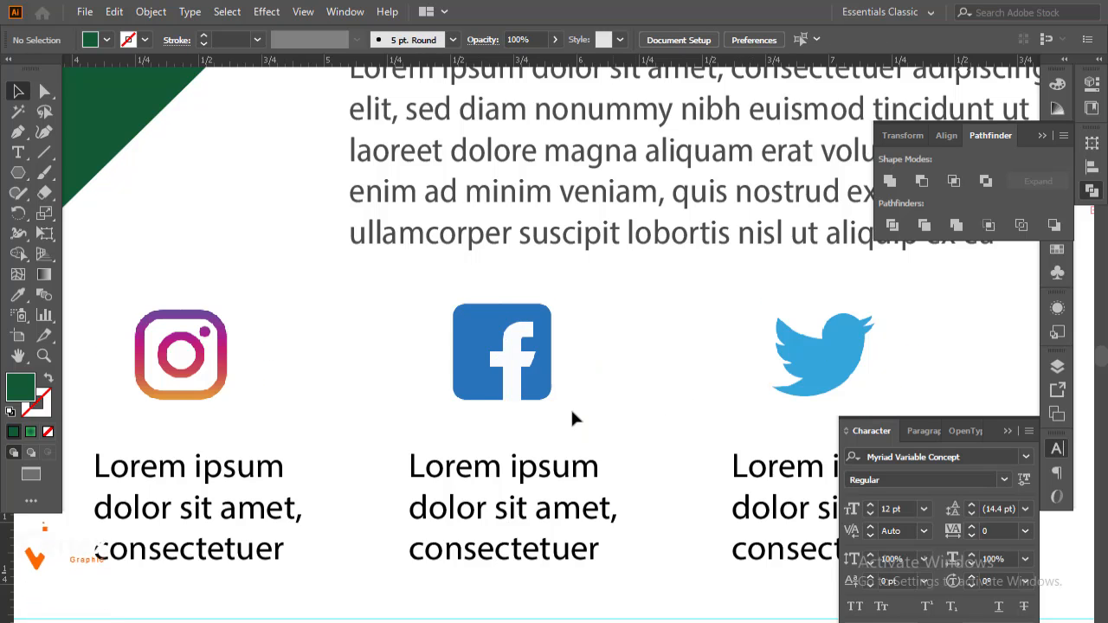
Scale the Twitter icon down slightly around its centre
{"action": "left_click", "coordinate": [556, 306], "text": "ctrl+alt"}
{"action": "left_click", "coordinate": [556, 306], "text": "ctrl+alt"}
{"action": "left_click", "coordinate": [556, 305], "text": "ctrl+alt"}
{"action": "left_click", "coordinate": [557, 313], "text": "ctrl+alt"}
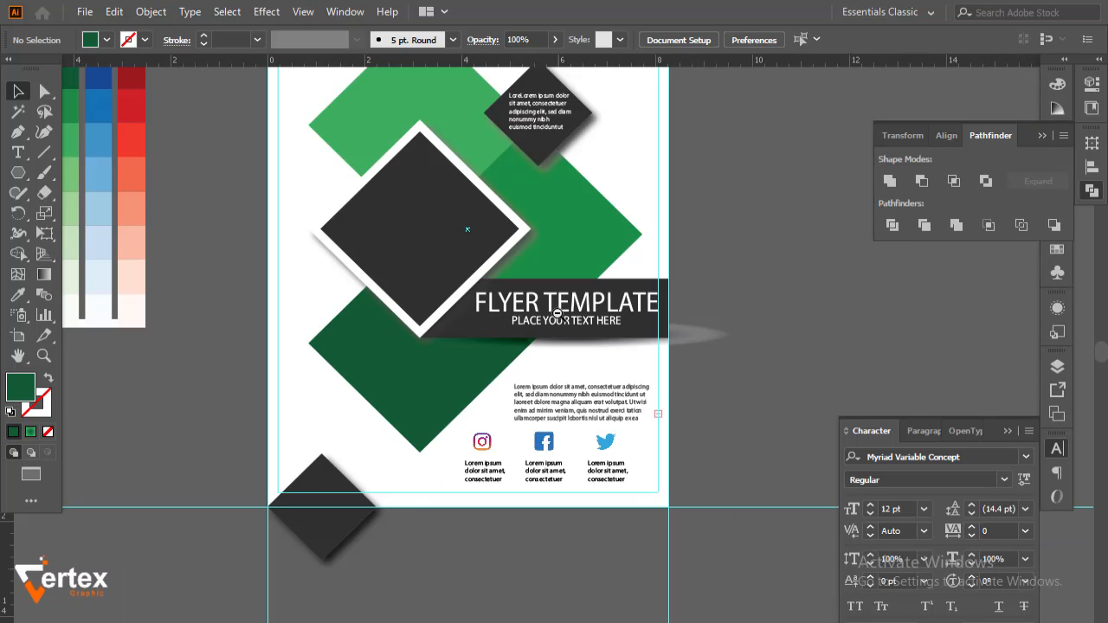
{"action": "left_click", "coordinate": [560, 316], "text": "ctrl+alt"}
{"action": "left_click_drag", "start_coordinate": [561, 319], "coordinate": [559, 372]}
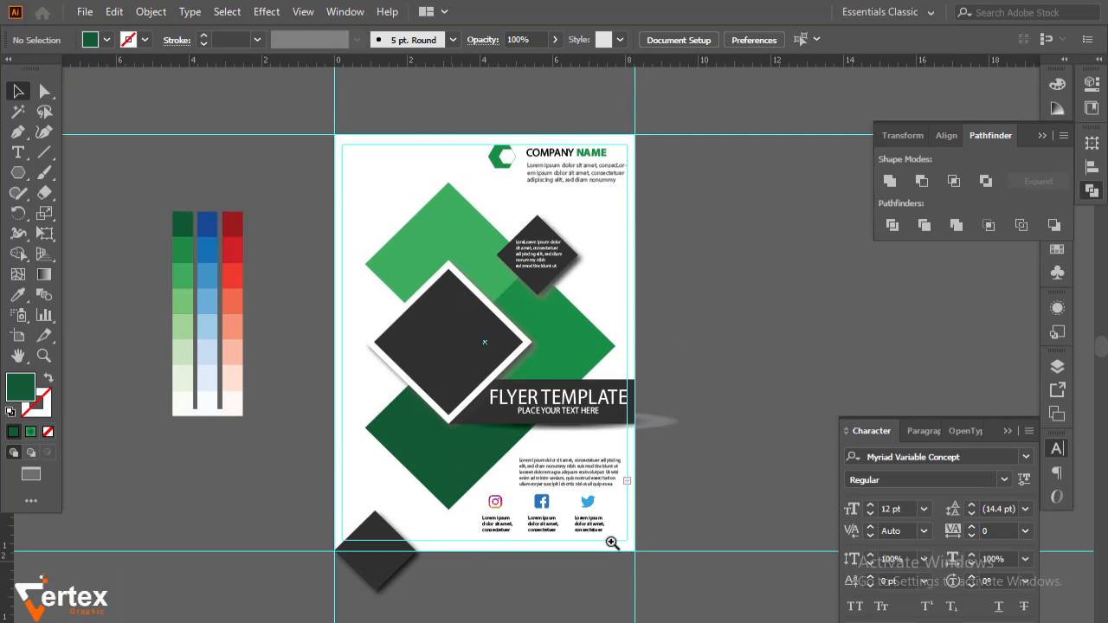
{"action": "left_click_drag", "start_coordinate": [611, 542], "coordinate": [459, 438]}
{"action": "left_click_drag", "start_coordinate": [638, 524], "coordinate": [478, 539]}
{"action": "left_click", "coordinate": [645, 429]}
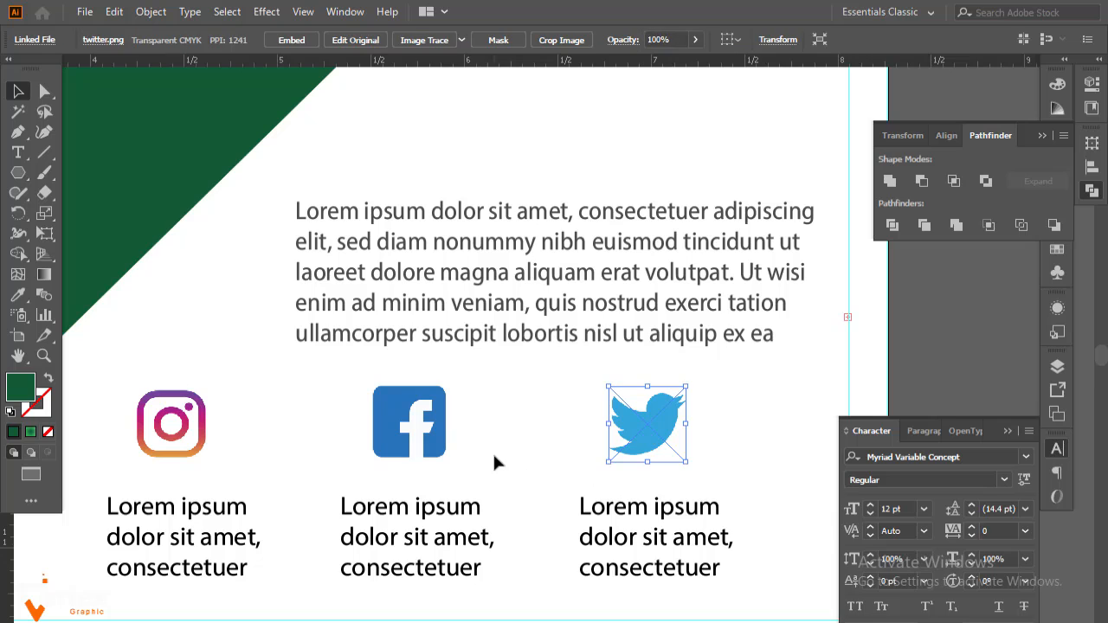
{"action": "left_click_drag", "start_coordinate": [685, 465], "coordinate": [677, 454]}
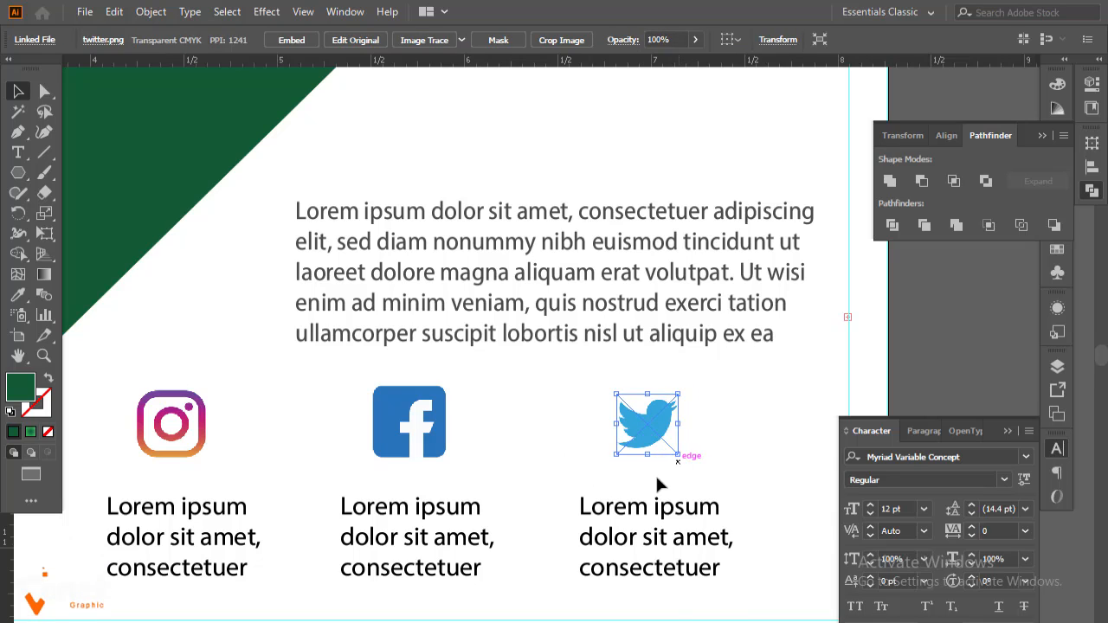
Shrink the Facebook and Instagram icons slightly around their centres to suit the smaller Twitter icon
{"action": "left_click", "coordinate": [458, 467]}
{"action": "left_click", "coordinate": [409, 454]}
{"action": "left_click_drag", "start_coordinate": [448, 457], "coordinate": [440, 450]}
{"action": "left_click", "coordinate": [350, 439]}
{"action": "left_click", "coordinate": [195, 441]}
{"action": "left_click_drag", "start_coordinate": [205, 457], "coordinate": [196, 448]}
{"action": "left_click", "coordinate": [530, 443]}
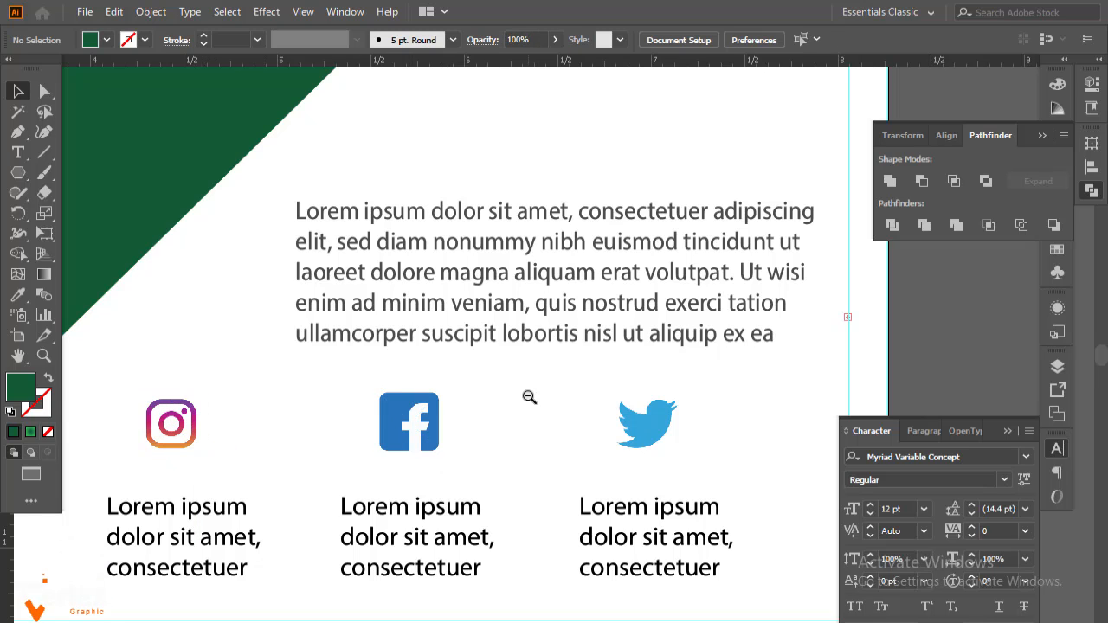
Nudge the Instagram, Facebook and Twitter icons down together, closer to their text labels
{"action": "left_click", "coordinate": [529, 396], "text": "ctrl+alt"}
{"action": "left_click", "coordinate": [542, 419], "text": "ctrl+alt"}
{"action": "left_click", "coordinate": [543, 416], "text": "ctrl+alt"}
{"action": "left_click_drag", "start_coordinate": [556, 381], "coordinate": [500, 548]}
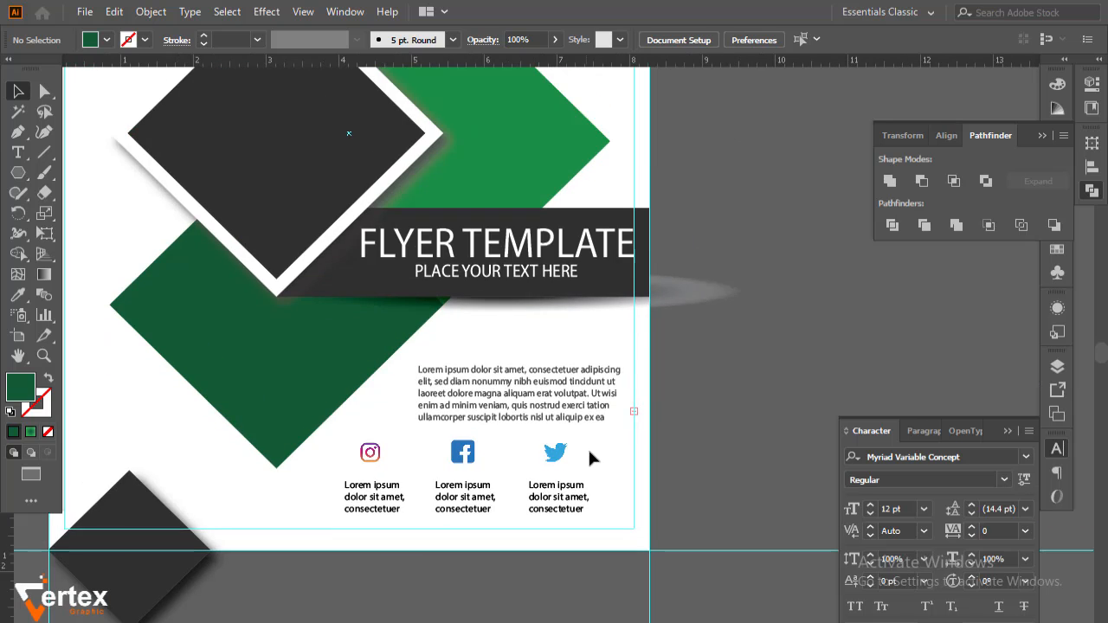
{"action": "left_click_drag", "start_coordinate": [388, 449], "coordinate": [364, 460]}
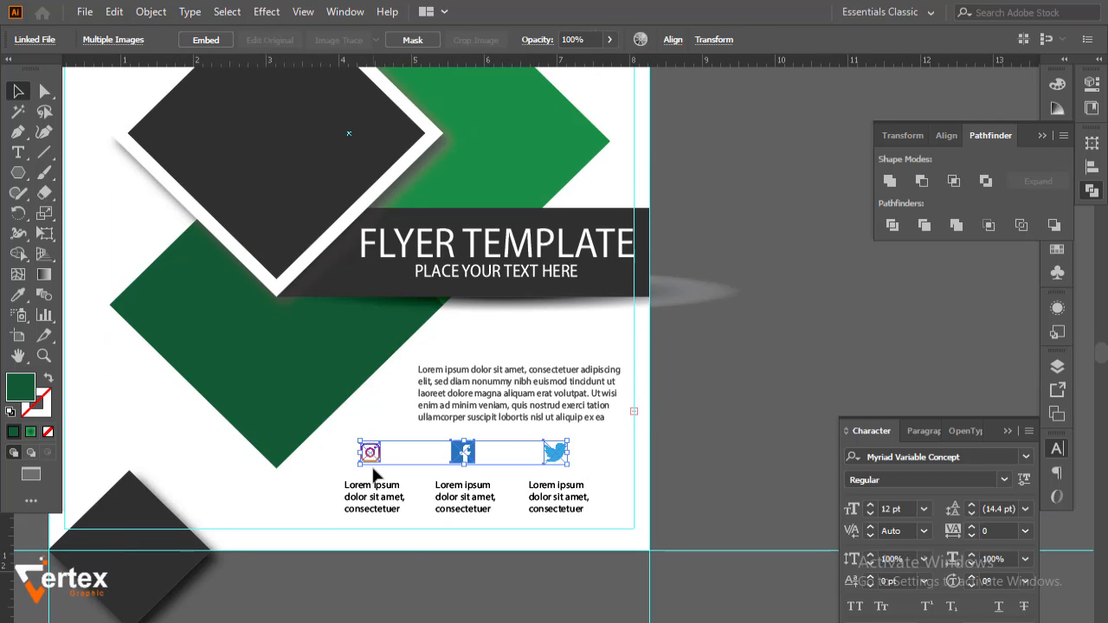
{"action": "key", "text": "Down"}
{"action": "key", "text": "Down"}
{"action": "key", "text": "Down"}
{"action": "key", "text": "Down"}
{"action": "key", "text": "Down"}
{"action": "key", "text": "Down"}
{"action": "key", "text": "Down"}
{"action": "key", "text": "Down"}
{"action": "key", "text": "Down"}
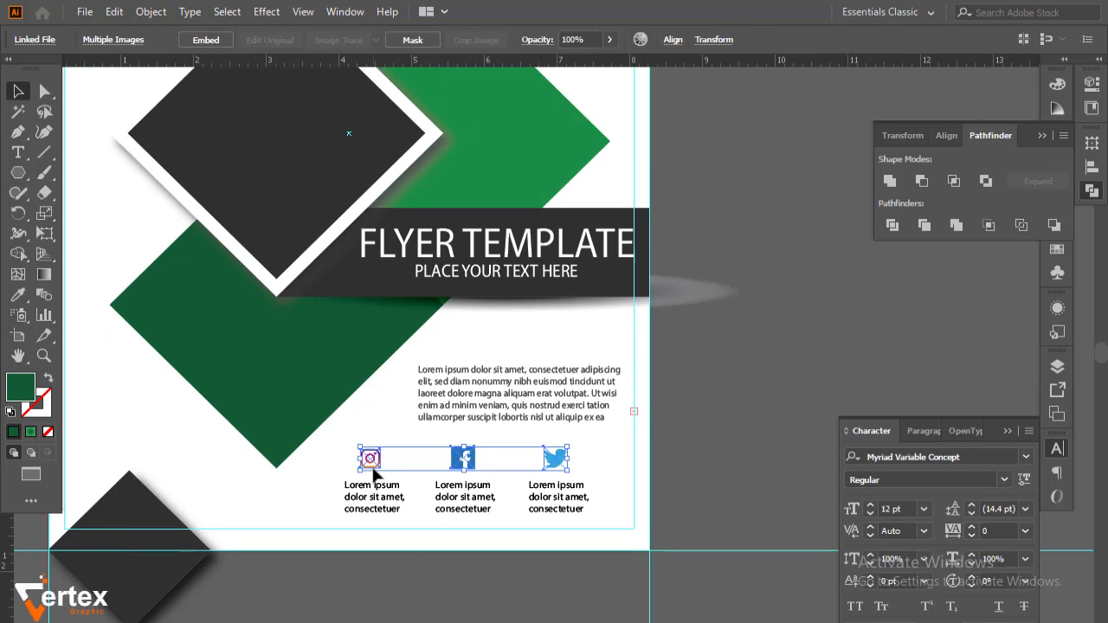
{"action": "key", "text": "Down"}
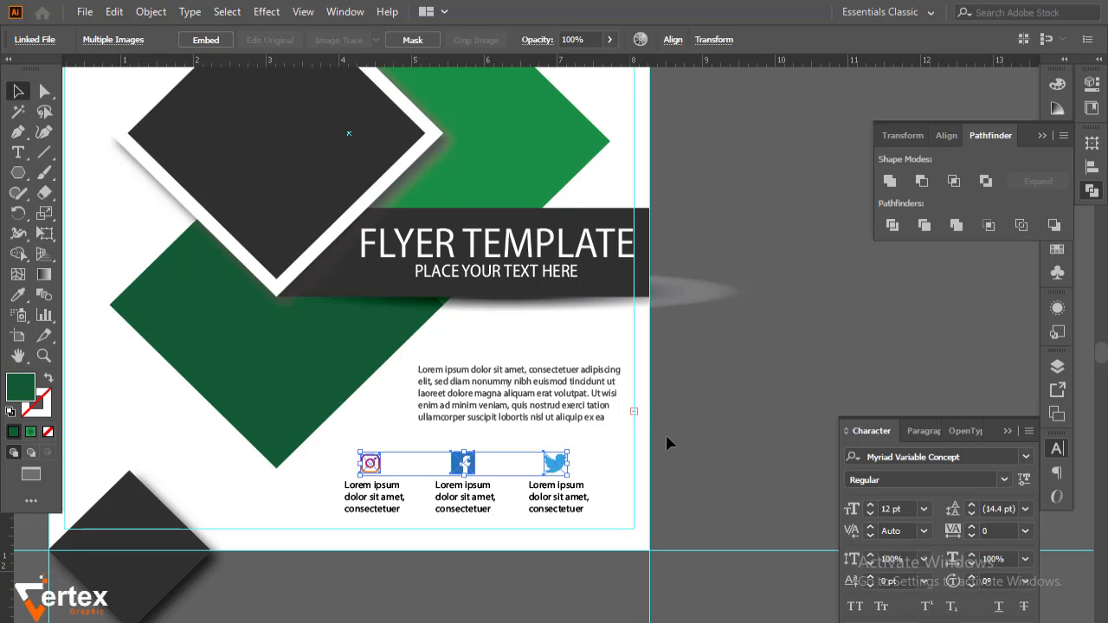
{"action": "left_click", "coordinate": [739, 373]}
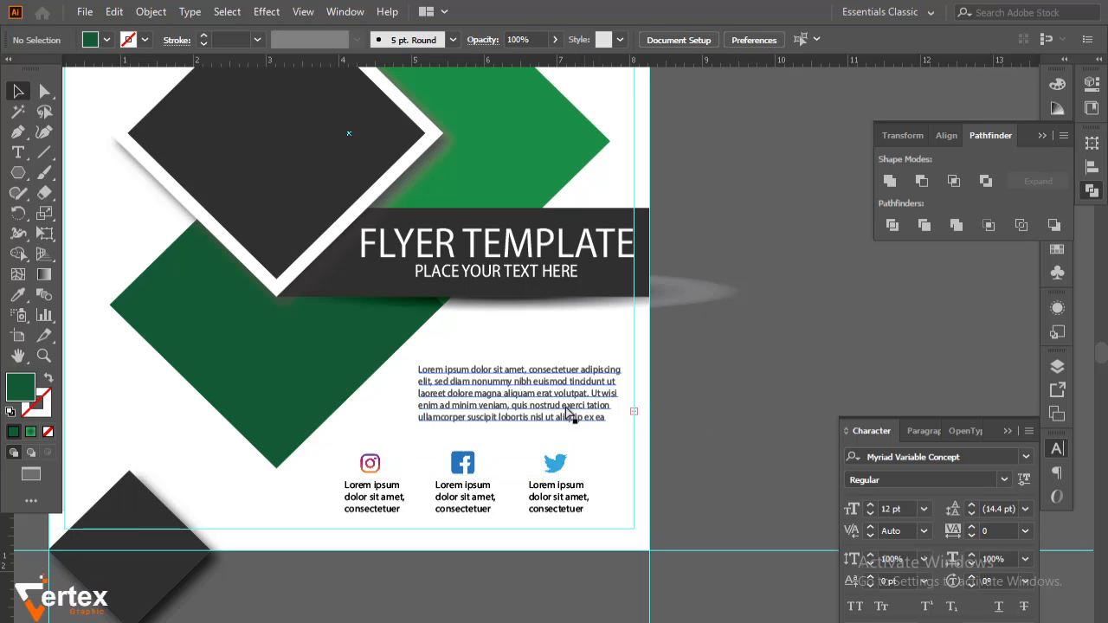
Draw a rectangle covering the entire artboard, about 8.27 by 11.69 in, on top of the flyer artwork
{"action": "left_click", "coordinate": [518, 381], "text": "ctrl+alt"}
{"action": "left_click", "coordinate": [519, 379], "text": "ctrl+alt"}
{"action": "left_click_drag", "start_coordinate": [495, 276], "coordinate": [482, 429]}
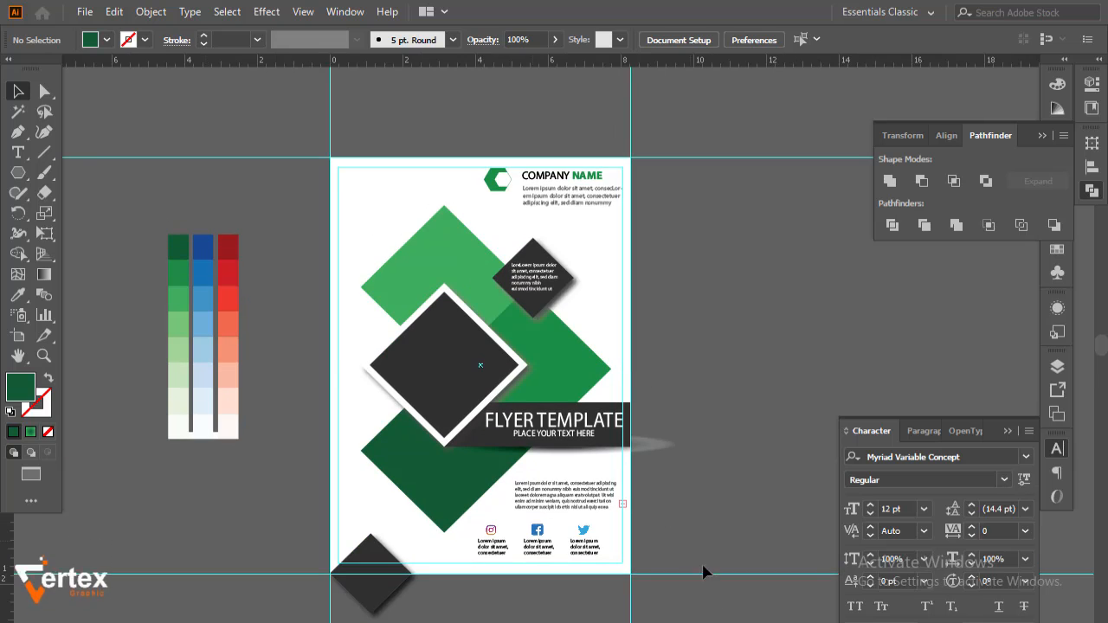
{"action": "left_click_drag", "start_coordinate": [701, 613], "coordinate": [322, 149]}
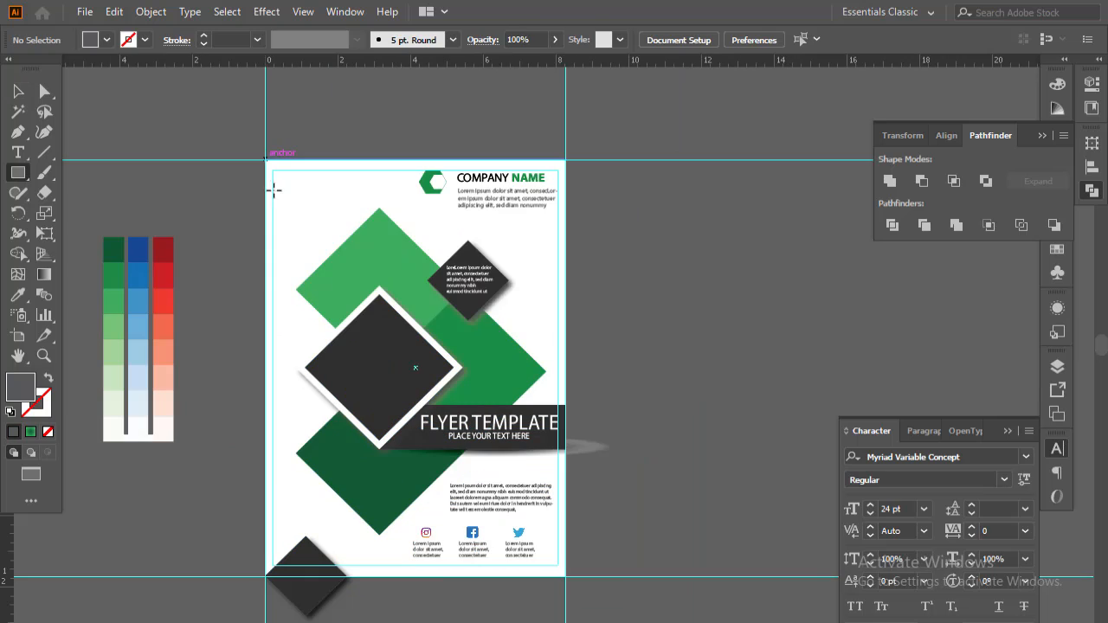
{"action": "left_click_drag", "start_coordinate": [275, 157], "coordinate": [565, 576]}
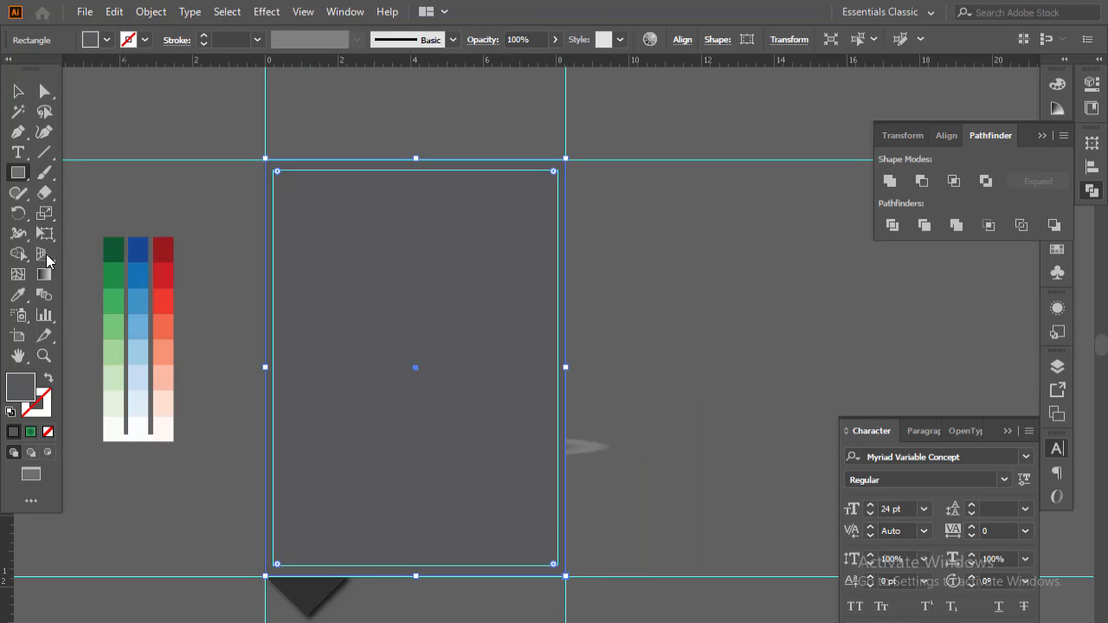
Make a clipping mask from the artboard-sized rectangle and all the flyer artwork, trimming the parts outside the page
{"action": "left_click", "coordinate": [13, 94]}
{"action": "left_click_drag", "start_coordinate": [223, 125], "coordinate": [594, 606]}
{"action": "right_click", "coordinate": [437, 329]}
{"action": "left_click", "coordinate": [489, 472]}
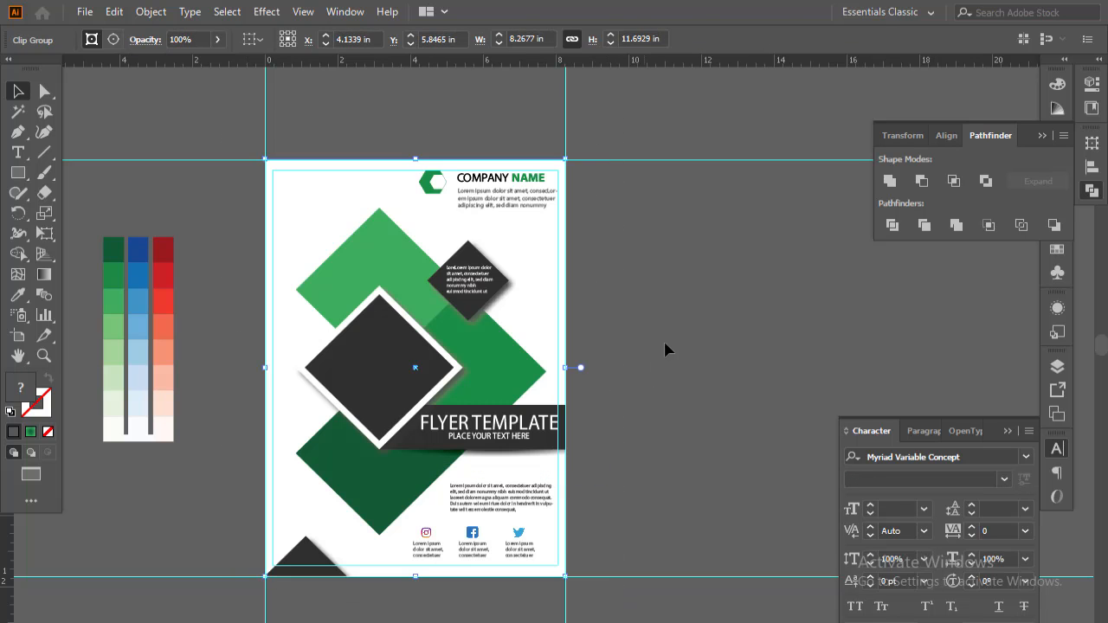
{"action": "left_click", "coordinate": [689, 402]}
Hide the guides around the flyer
{"action": "left_click", "coordinate": [440, 422], "text": "ctrl"}
{"action": "left_click_drag", "start_coordinate": [470, 431], "coordinate": [423, 468]}
{"action": "left_click", "coordinate": [490, 354], "text": "alt"}
{"action": "left_click_drag", "start_coordinate": [497, 343], "coordinate": [391, 372]}
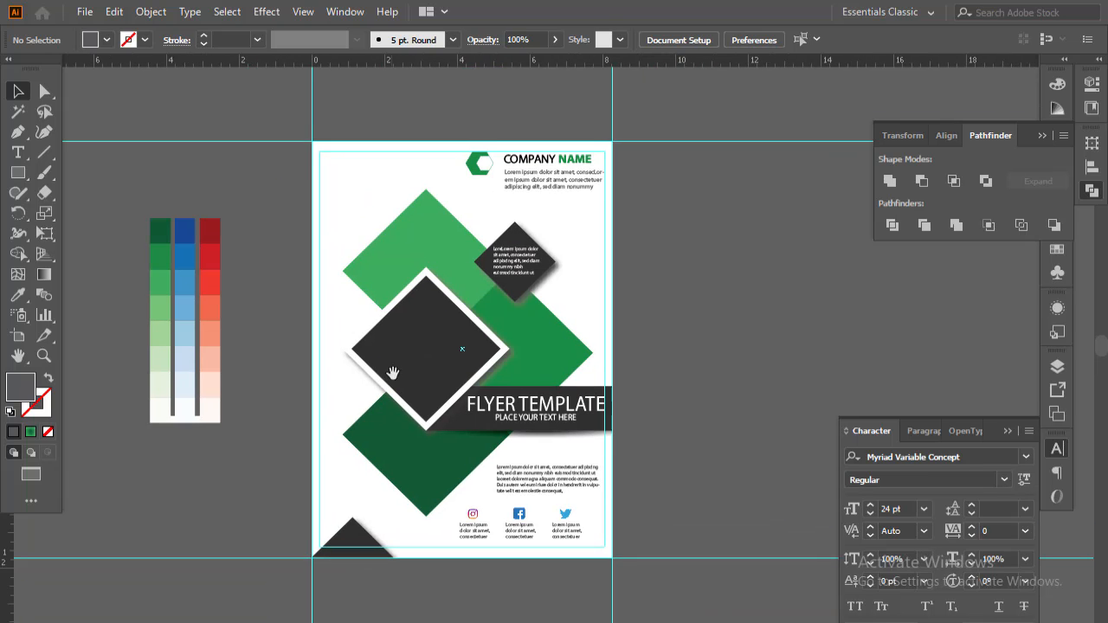
{"action": "right_click", "coordinate": [428, 292]}
{"action": "left_click", "coordinate": [498, 427]}
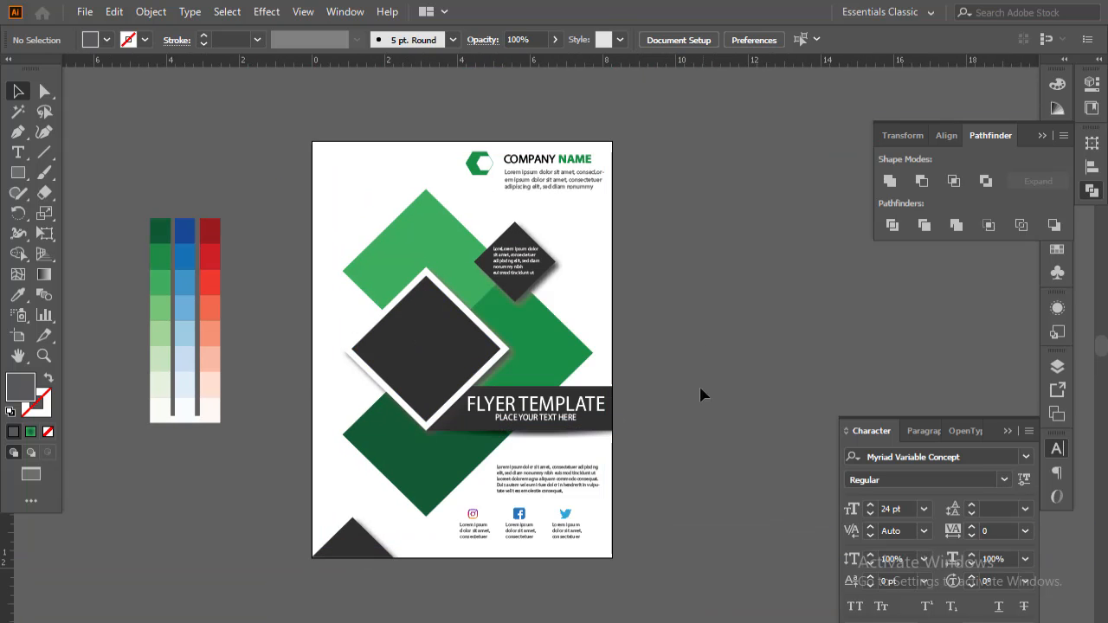
{"action": "left_click", "coordinate": [510, 388], "text": "ctrl"}
{"action": "left_click_drag", "start_coordinate": [517, 379], "coordinate": [491, 463]}
{"action": "left_click", "coordinate": [508, 405], "text": "alt"}
{"action": "left_click", "coordinate": [502, 372], "text": "alt"}
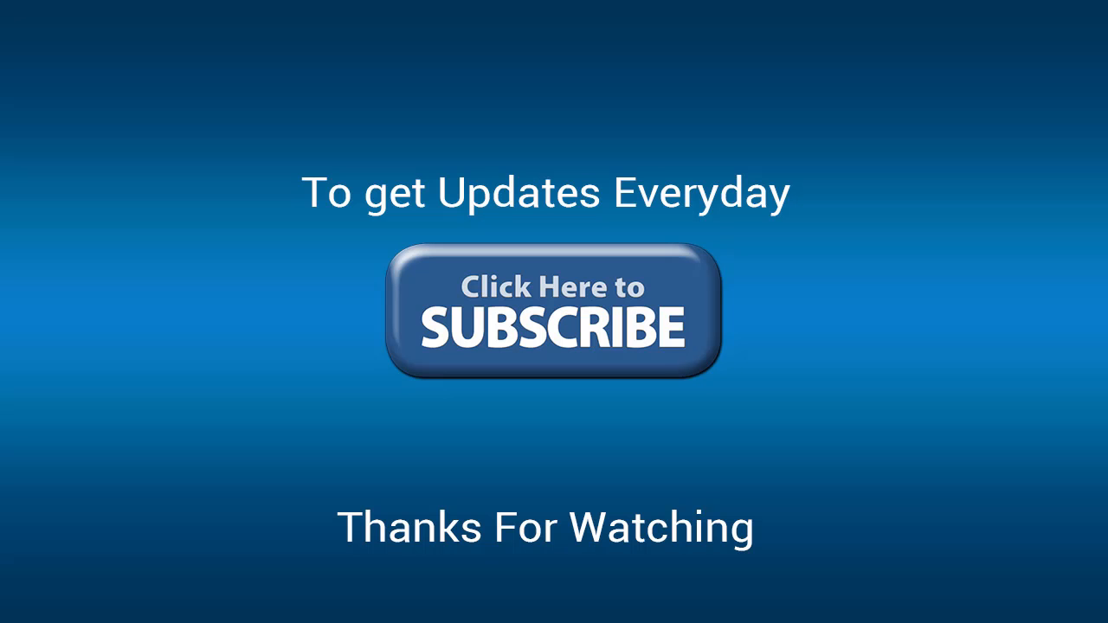